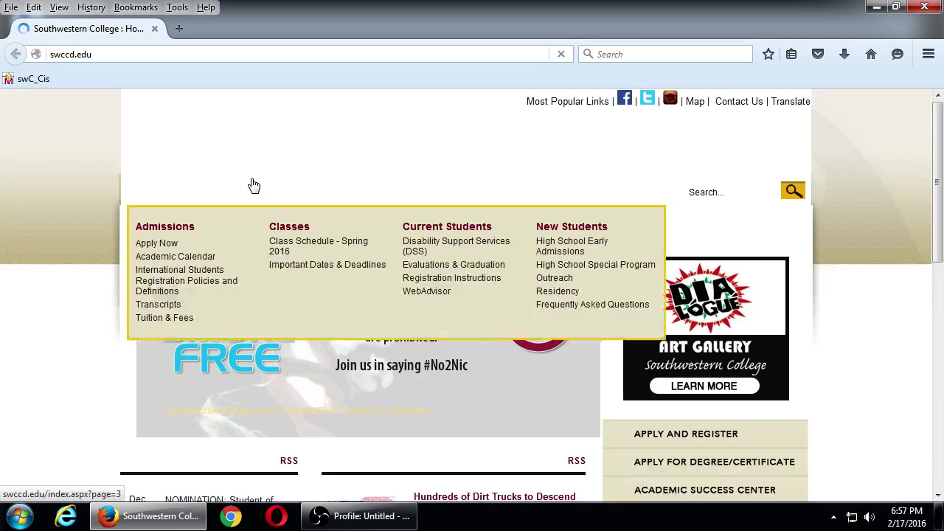
# Hide the browser's menu bar and open the login page of wordpress.com
pyautogui.rightClick(276, 17)
pyautogui.click(322, 82)
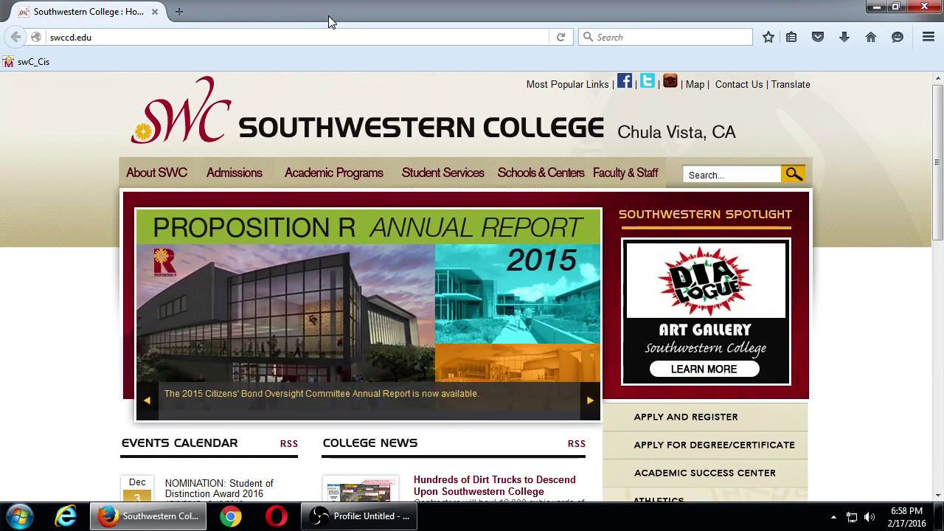
pyautogui.click(273, 37)
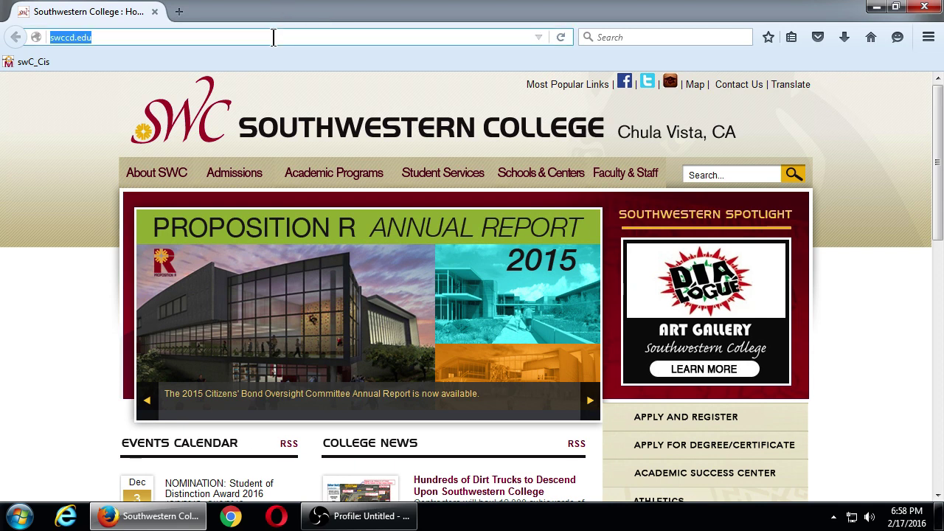
pyautogui.write('wordpress.co')
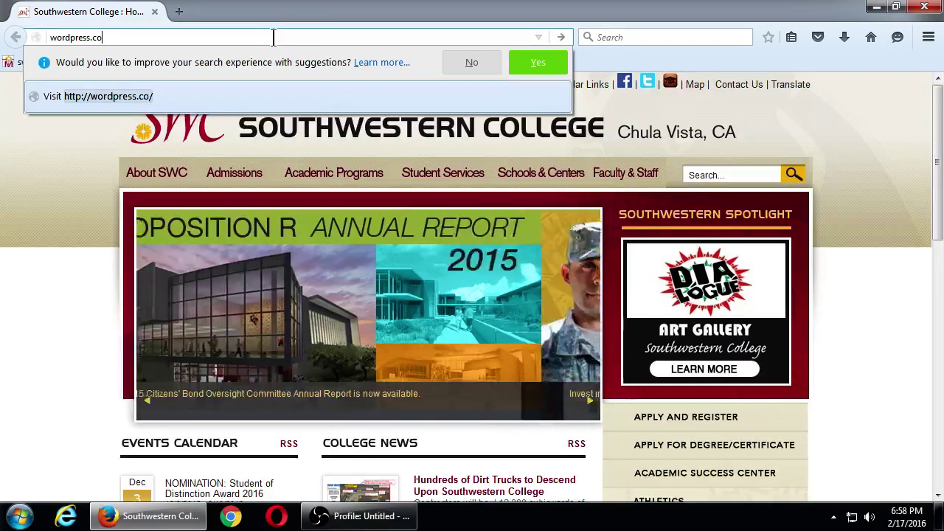
pyautogui.write('m')
pyautogui.press('Return')
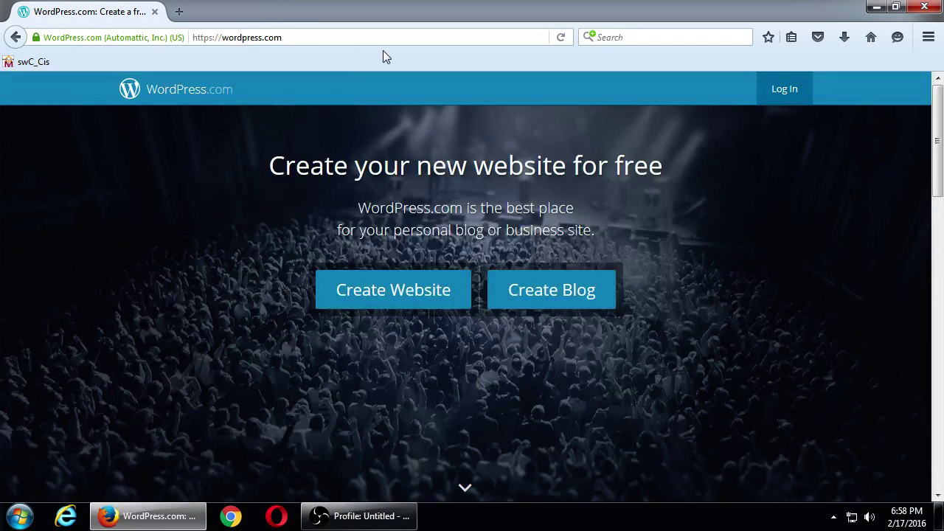
pyautogui.click(784, 89)
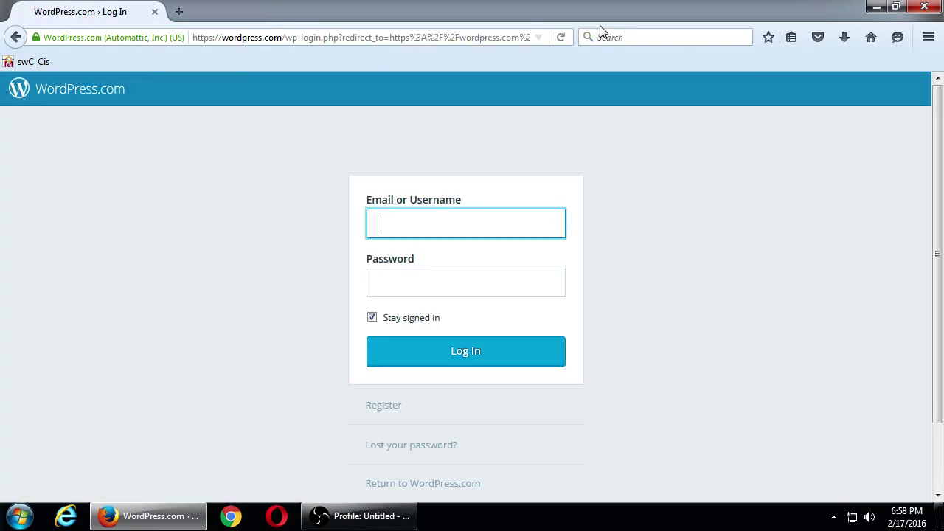
# Snap the browser to the left half of the desktop and bring up the Open Broadcaster Software window
pyautogui.press('super+Left')
pyautogui.click(643, 396)
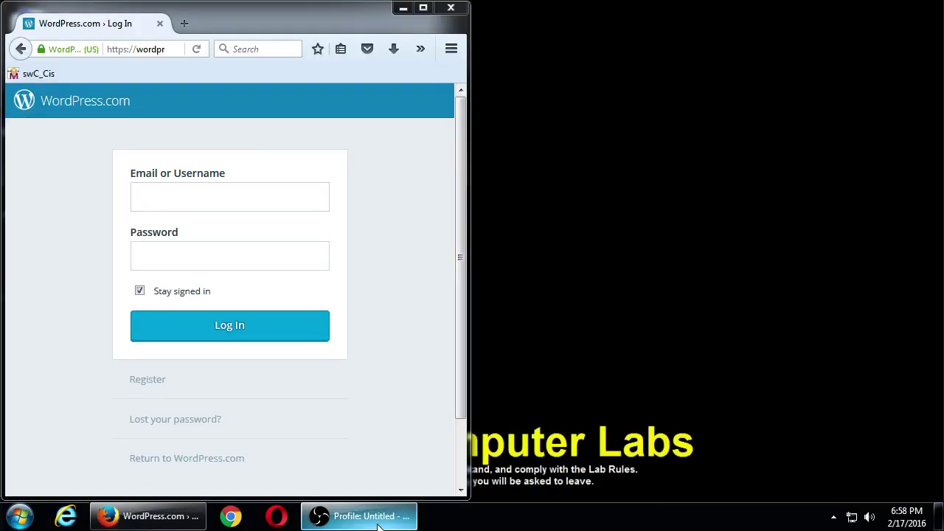
pyautogui.click(368, 516)
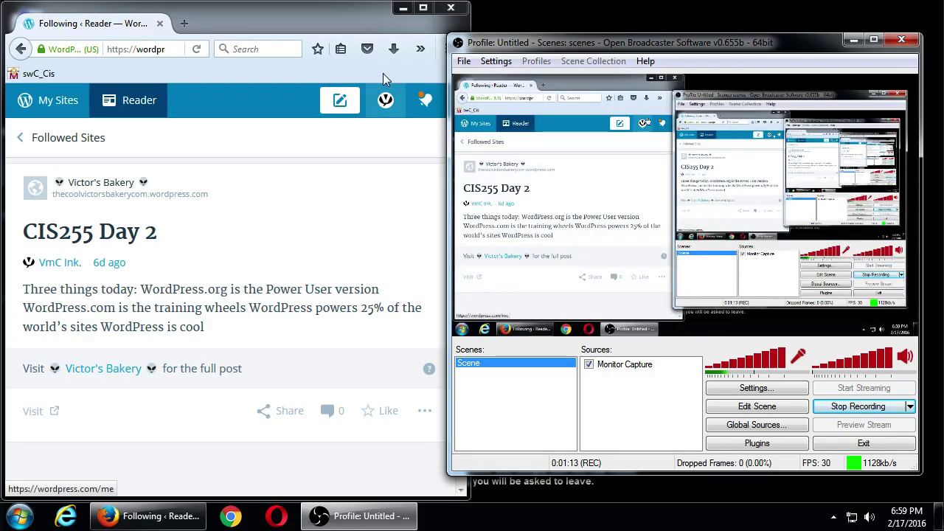
# Maximize the browser window and start the Windows Magnifier with its own window minimized
pyautogui.click(399, 9)
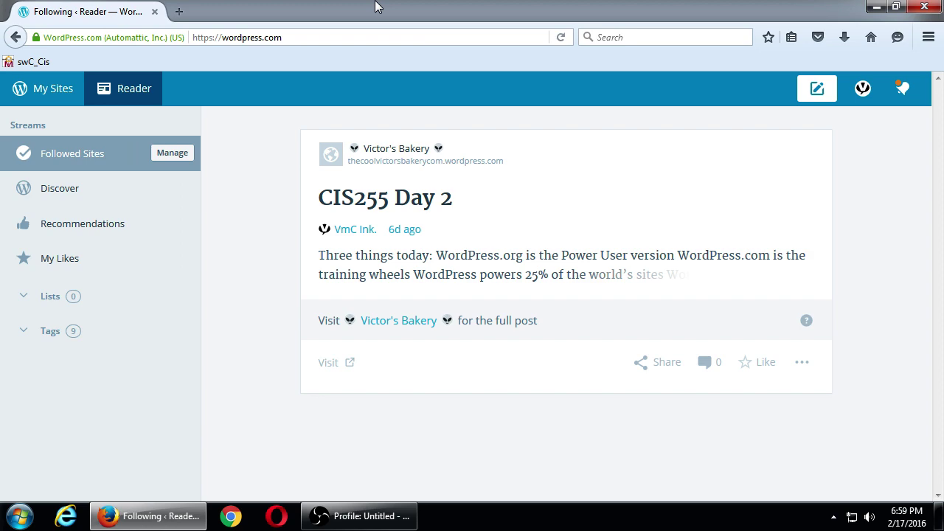
pyautogui.press('super+plus')
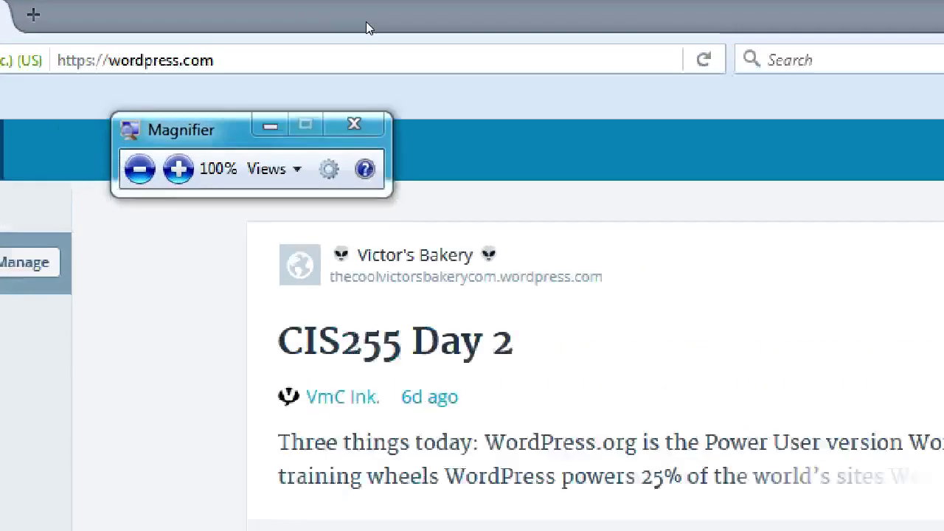
pyautogui.click(293, 129)
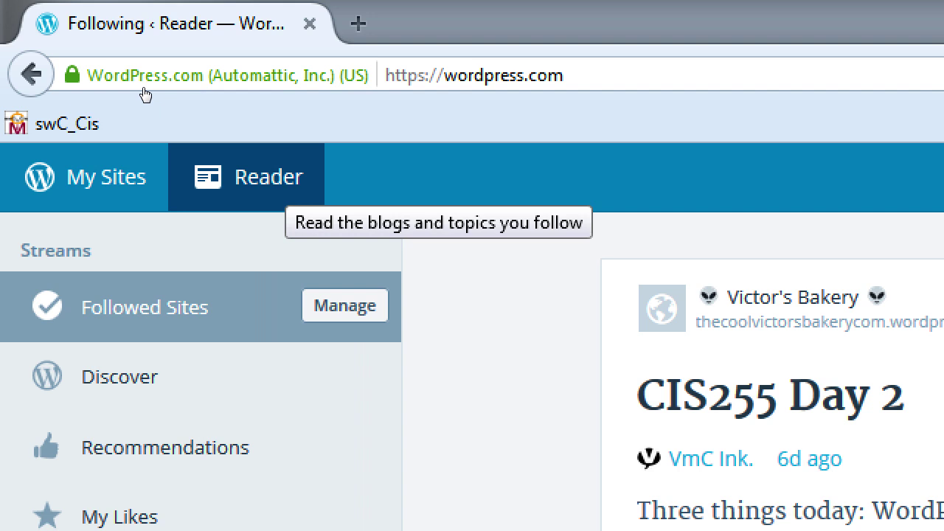
# Open the My Sites dashboard for VmC Ink. and look through its management options
pyautogui.click(38, 90)
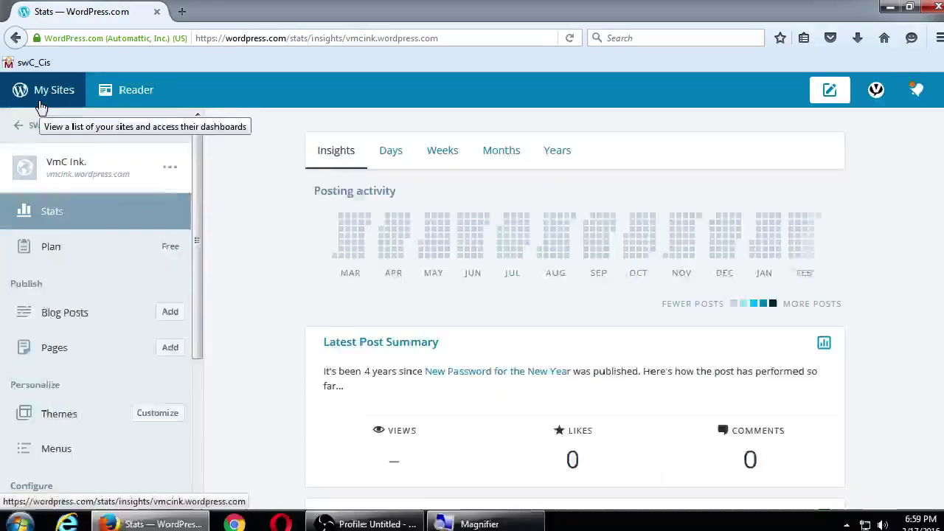
pyautogui.scroll(-5, 165, 162)
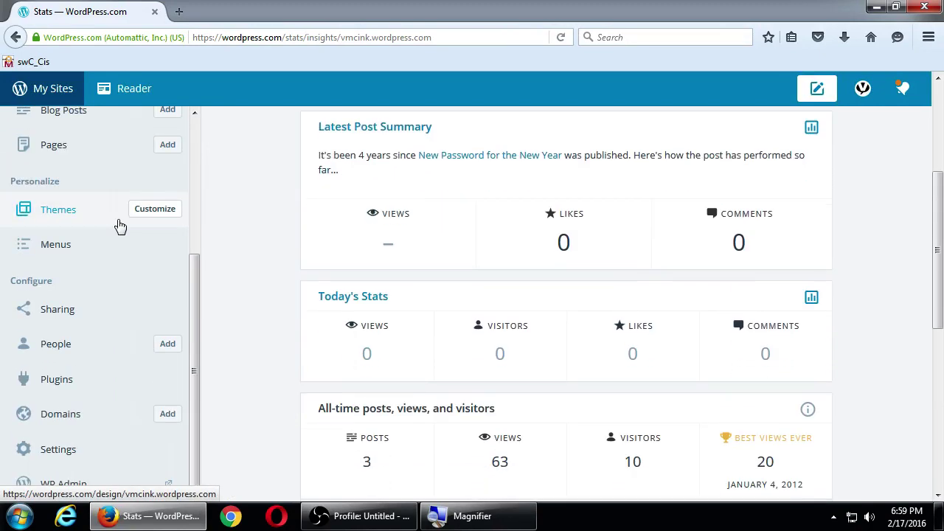
pyautogui.scroll(-3, 118, 225)
pyautogui.scroll(10, 118, 226)
pyautogui.scroll(3, 89, 194)
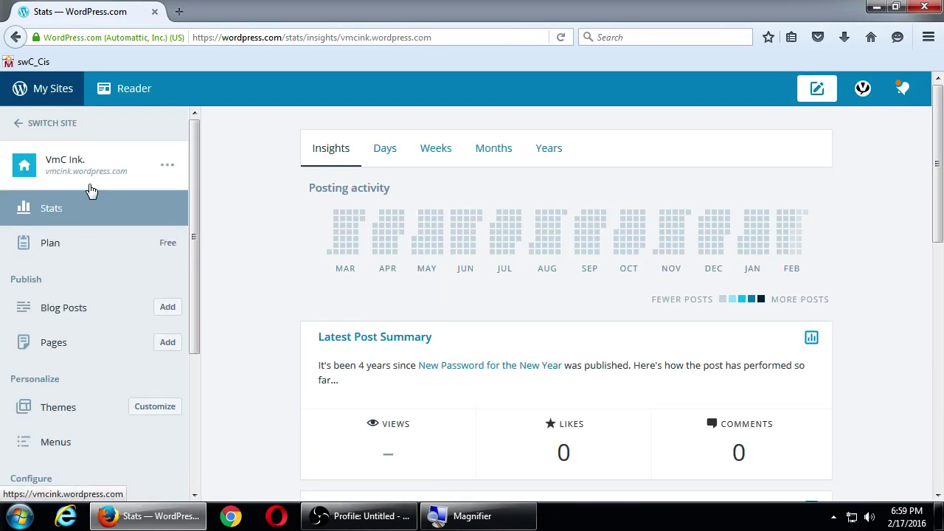
# Switch the managed site from VmC Ink. to Victor's Bakery
pyautogui.click(18, 127)
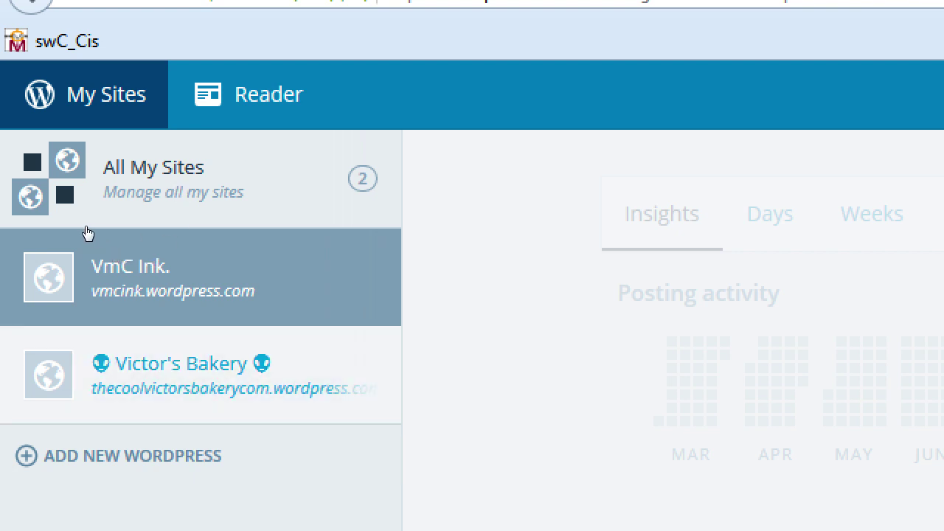
pyautogui.press('Escape')
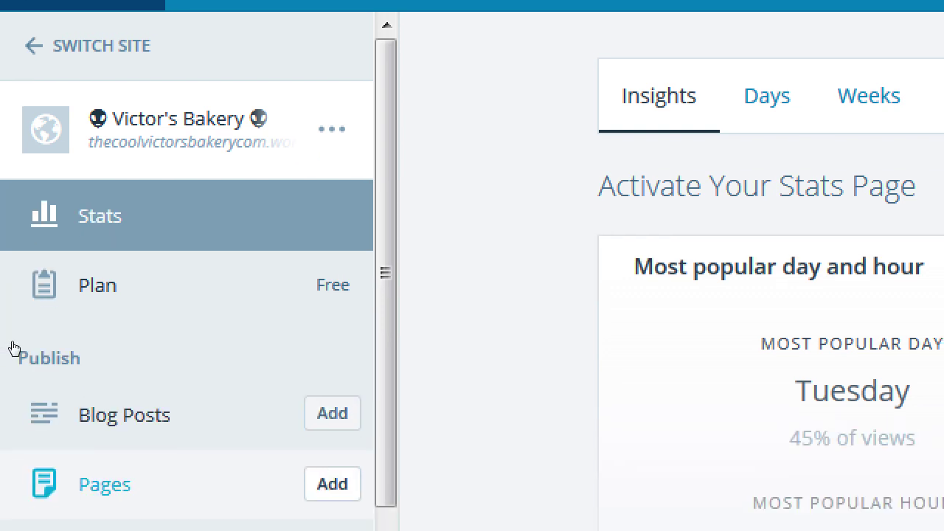
pyautogui.scroll(-5, 7, 343)
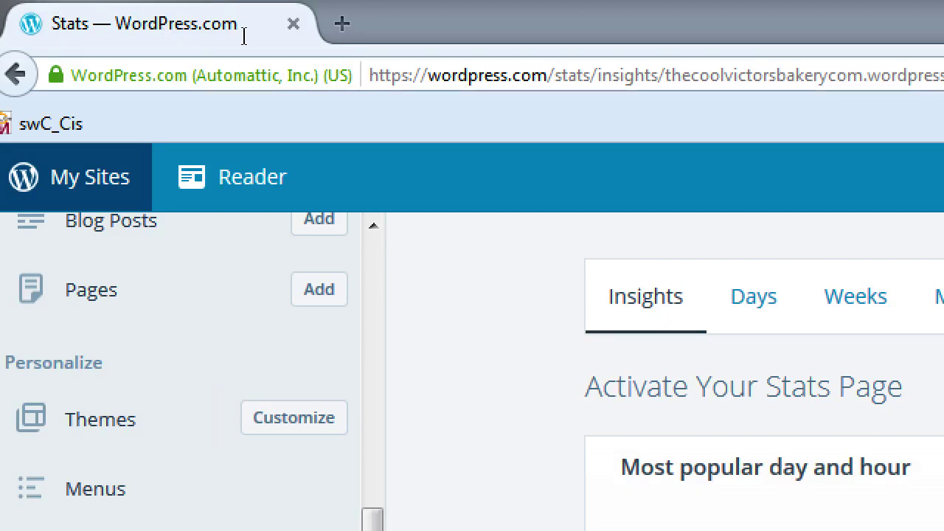
pyautogui.click(293, 82)
pyautogui.write('victor.s')
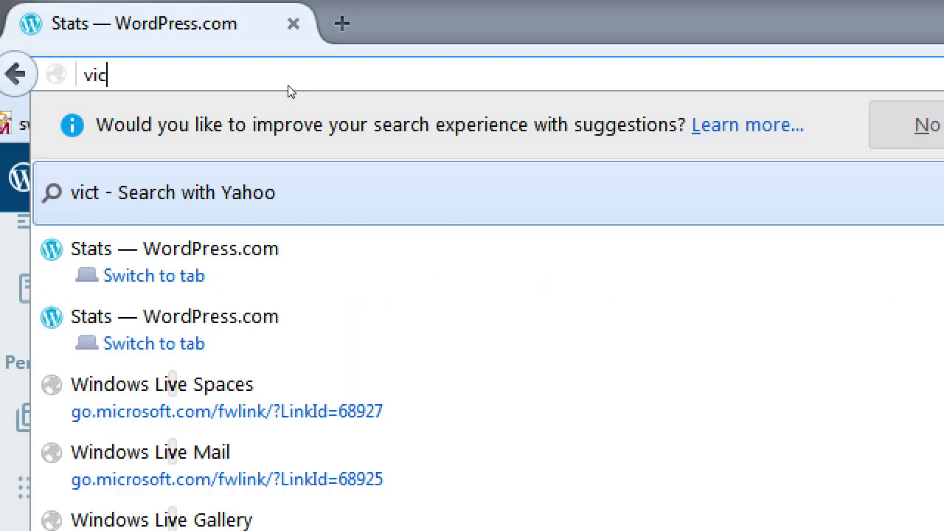
pyautogui.press('BackSpace')
pyautogui.write('wordpress.com/')
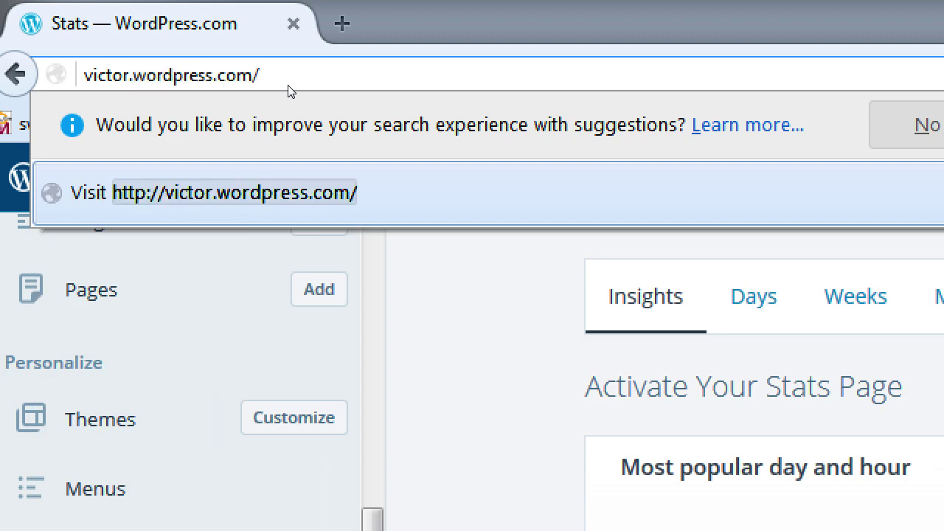
pyautogui.write('wp-admin')
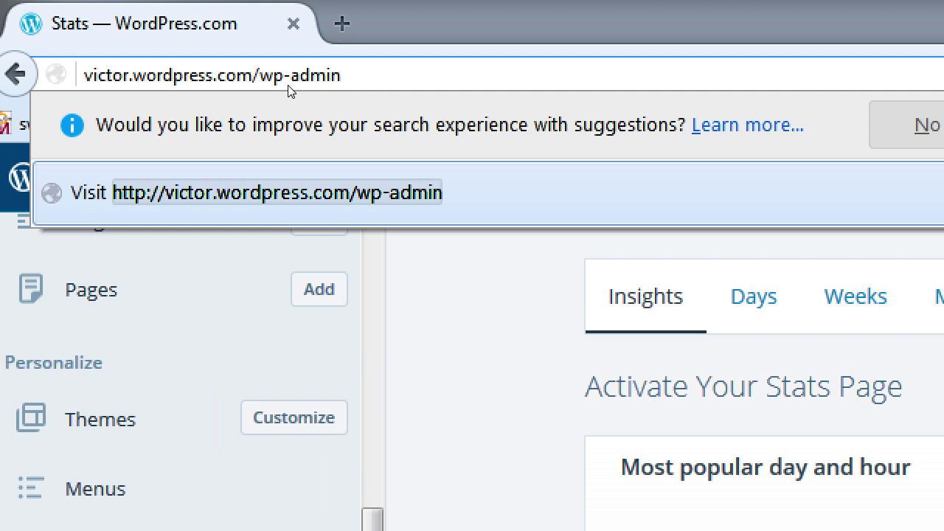
pyautogui.press('Escape')
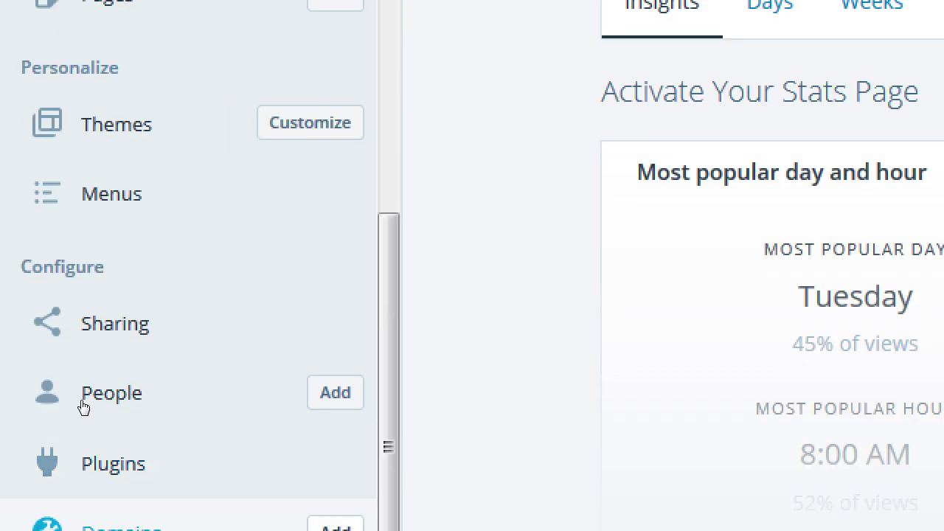
# Open the WP Admin dashboard of Victor's Bakery and go to its Reading settings
pyautogui.click(110, 436)
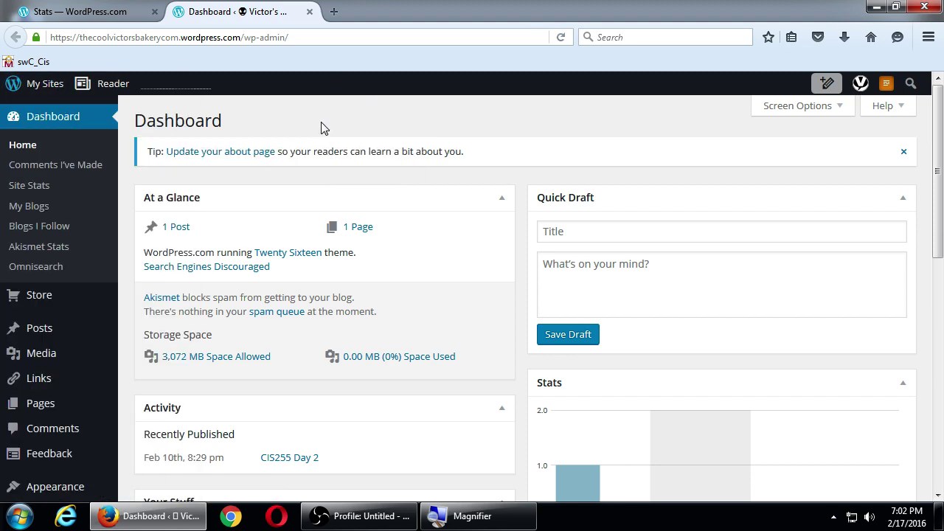
pyautogui.scroll(-5, 172, 297)
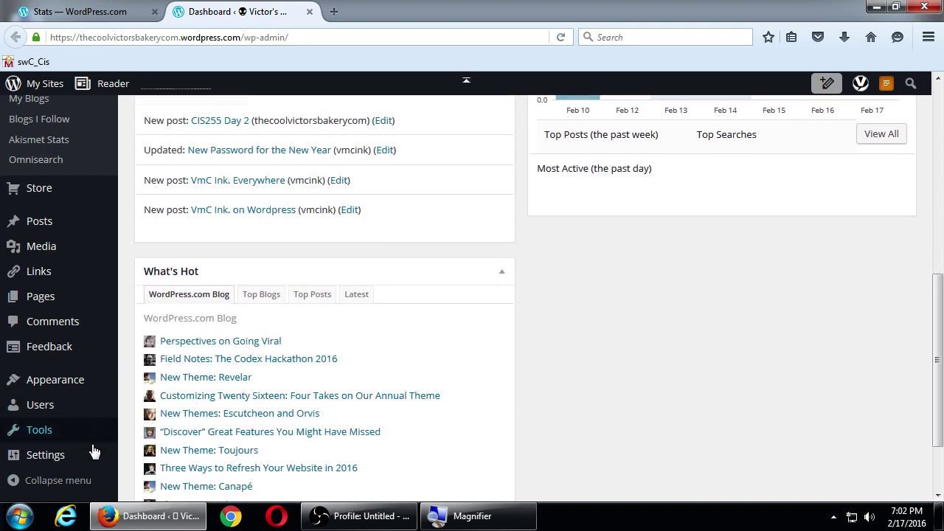
pyautogui.moveTo(75, 461)
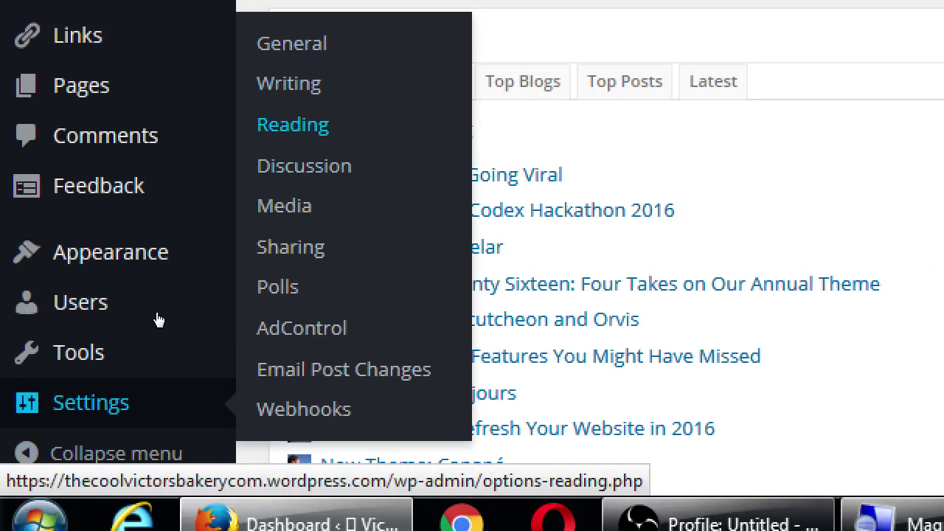
pyautogui.click(292, 124)
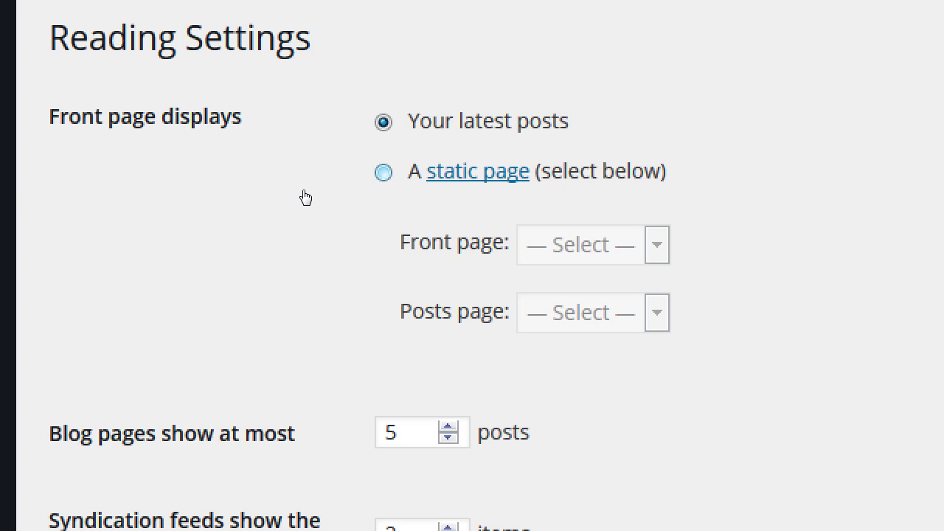
# Set the front page to display a static page and list the pages available as front page
pyautogui.press('Down')
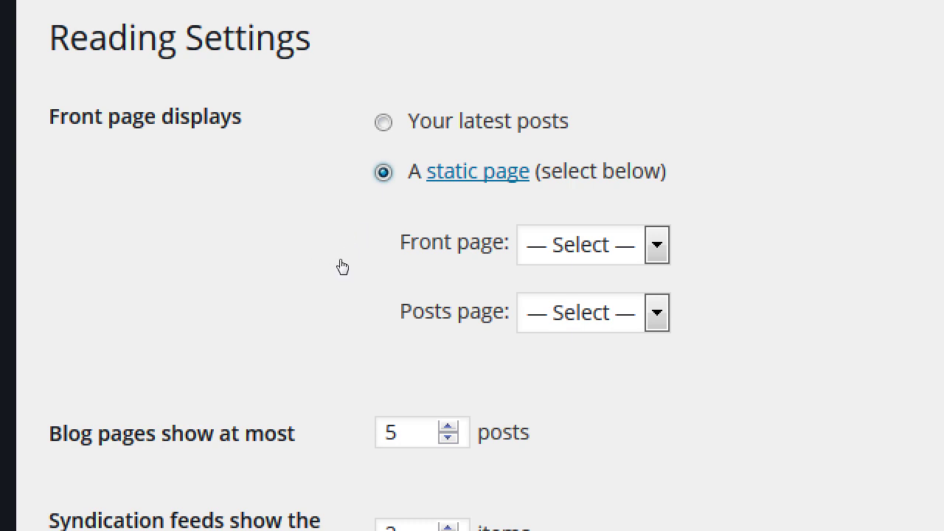
pyautogui.press('Tab')
pyautogui.hotkey('alt', 'Down')
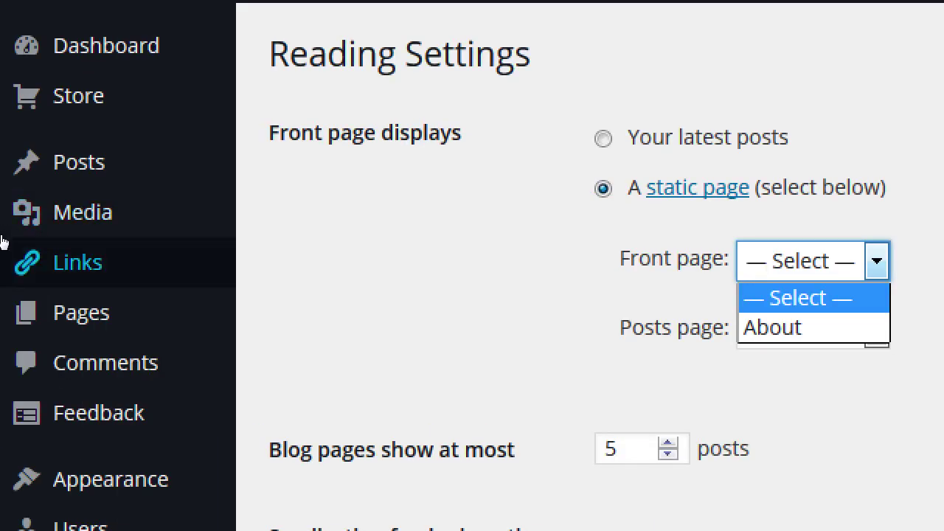
# Add a new page titled "Home" with the body text "Welcome to my site."
pyautogui.moveTo(11, 237)
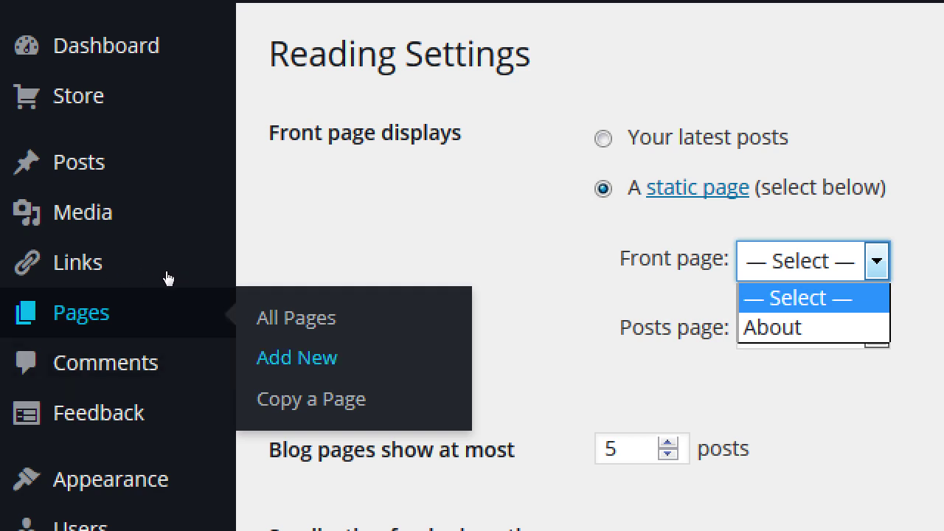
pyautogui.press('Escape')
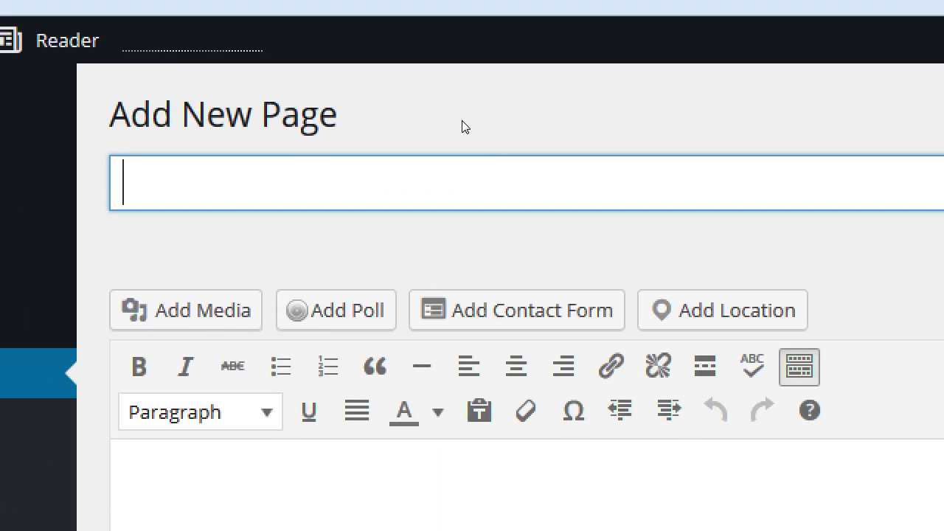
pyautogui.write('Home')
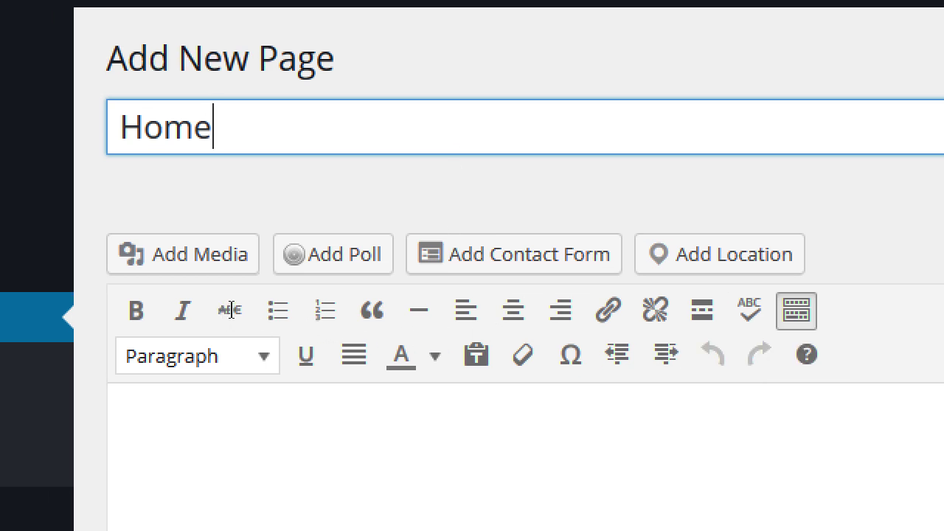
pyautogui.press('Tab')
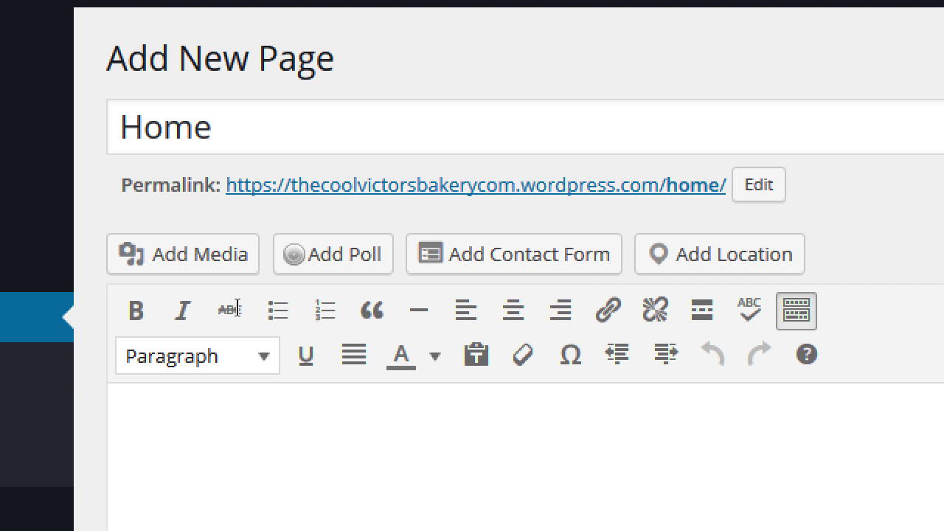
pyautogui.write('Welcome to my site')
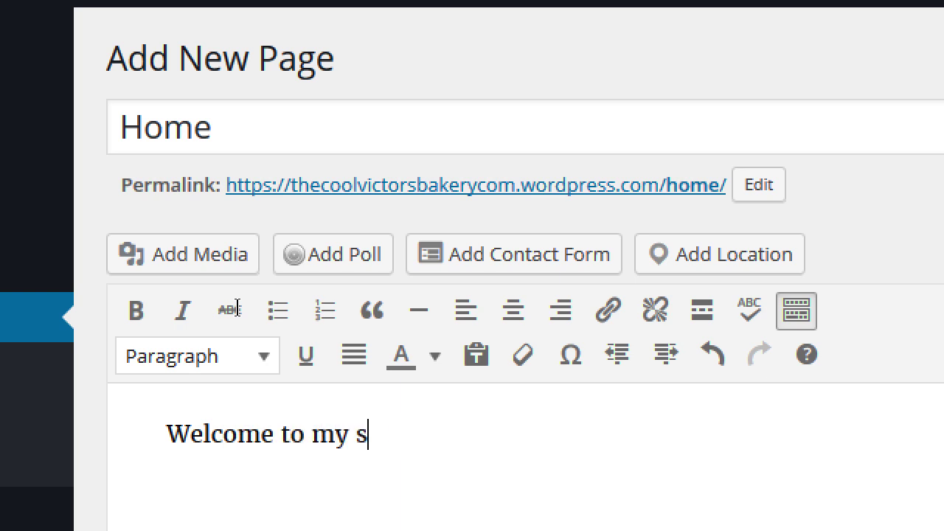
pyautogui.write('.')
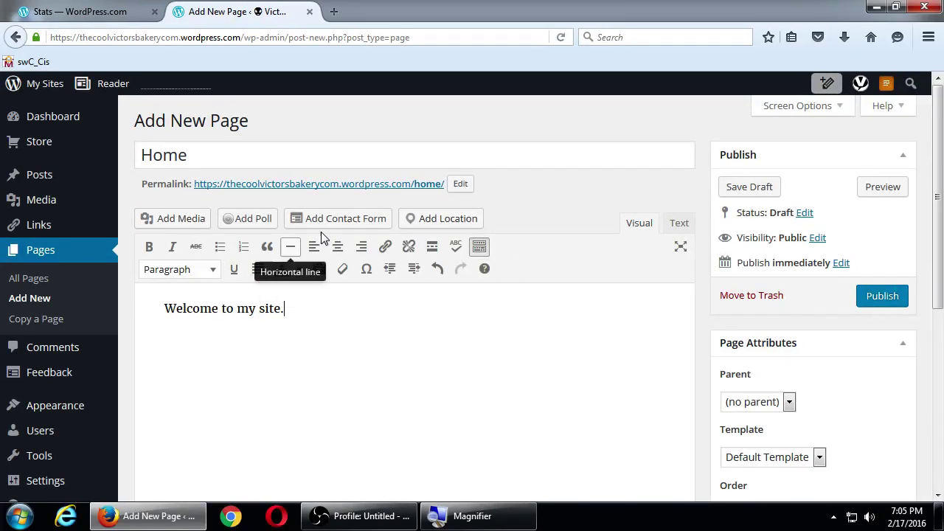
# Check the options below the Home page's editor and publish the page
pyautogui.scroll(-4, 501, 375)
pyautogui.scroll(-1, 517, 421)
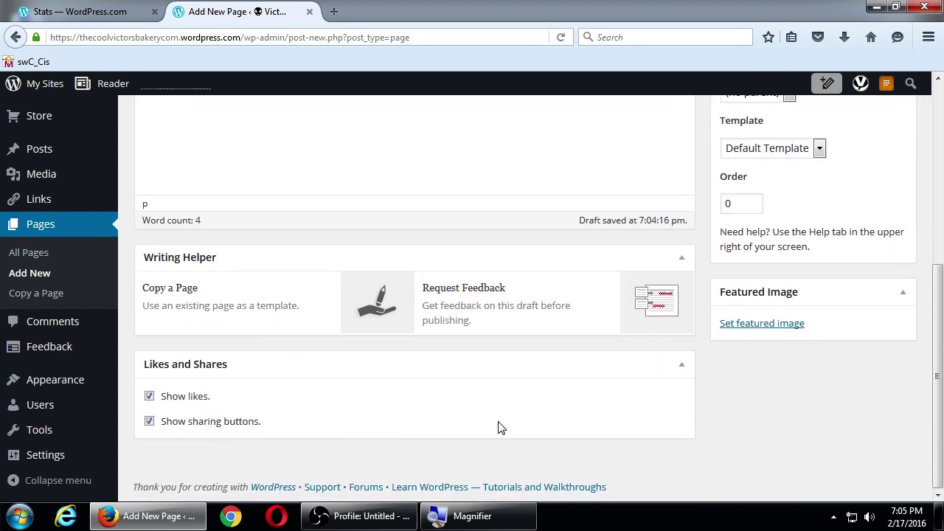
pyautogui.scroll(5, 501, 428)
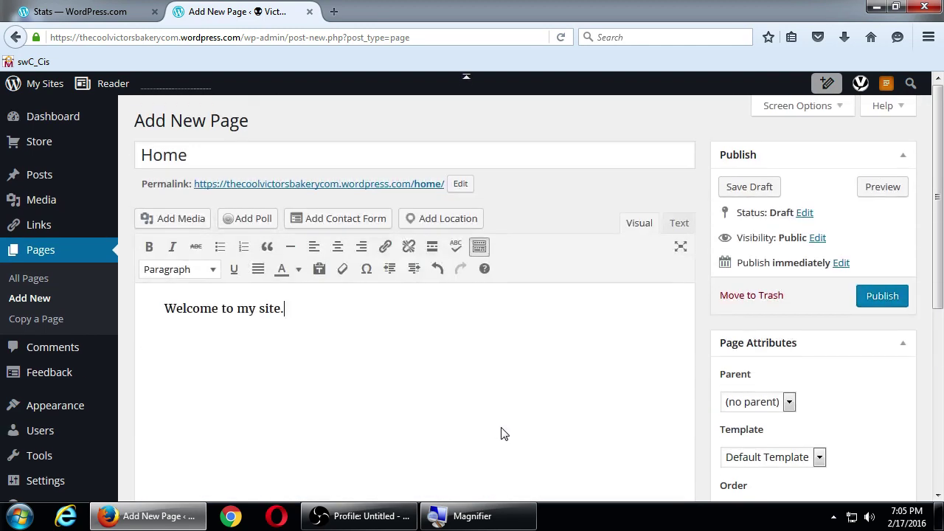
pyautogui.click(888, 298)
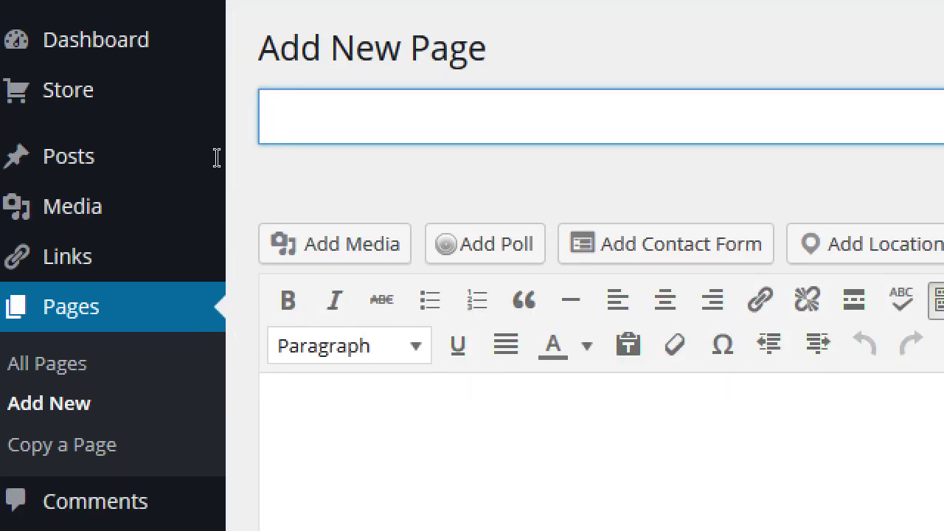
# Title the new page "Blog", enter the body text "Read our blog" and publish it
pyautogui.write('Blog')
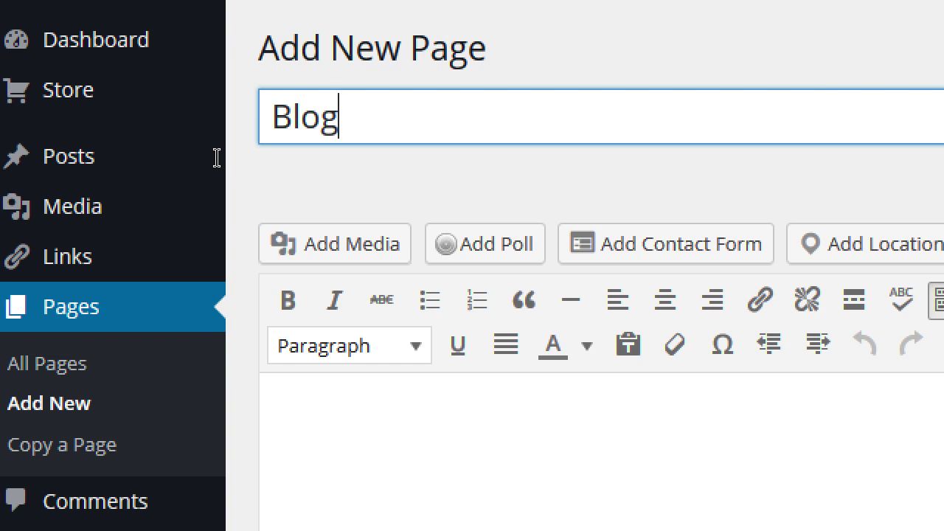
pyautogui.press('Tab')
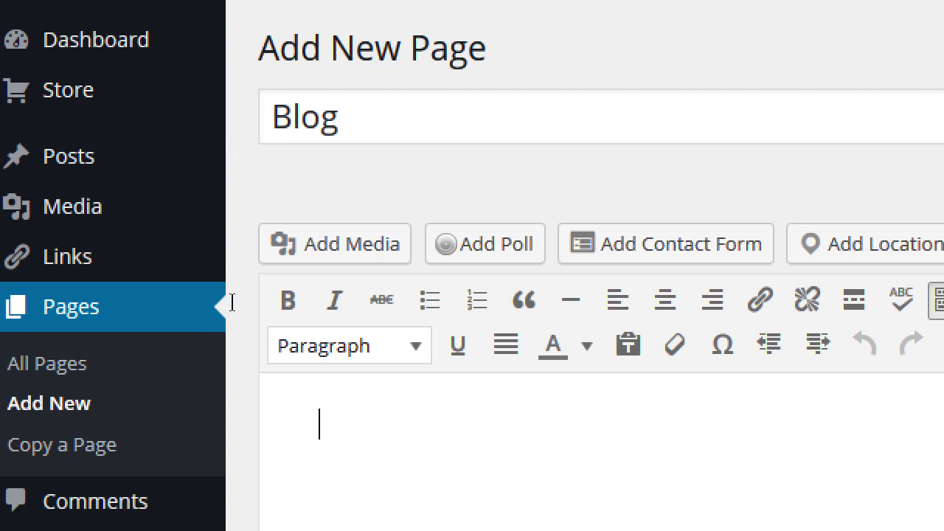
pyautogui.write('Read our blog')
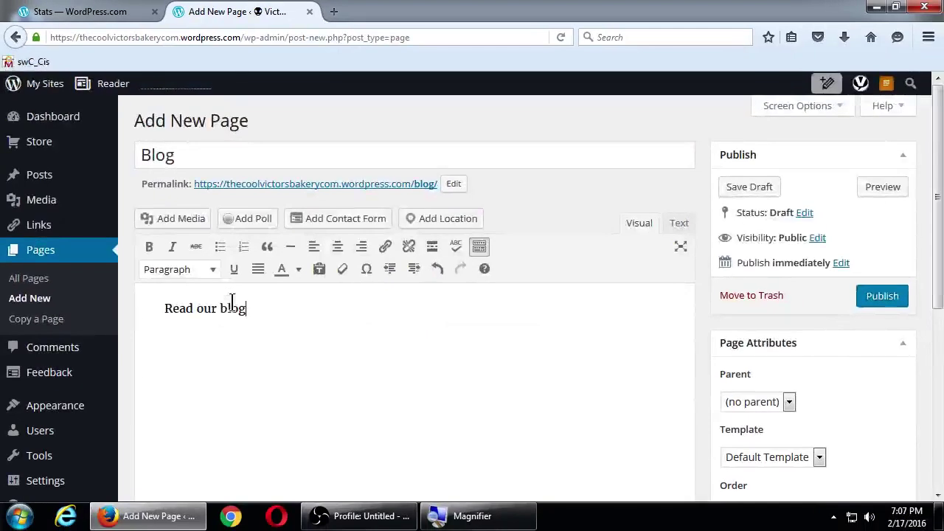
pyautogui.click(879, 299)
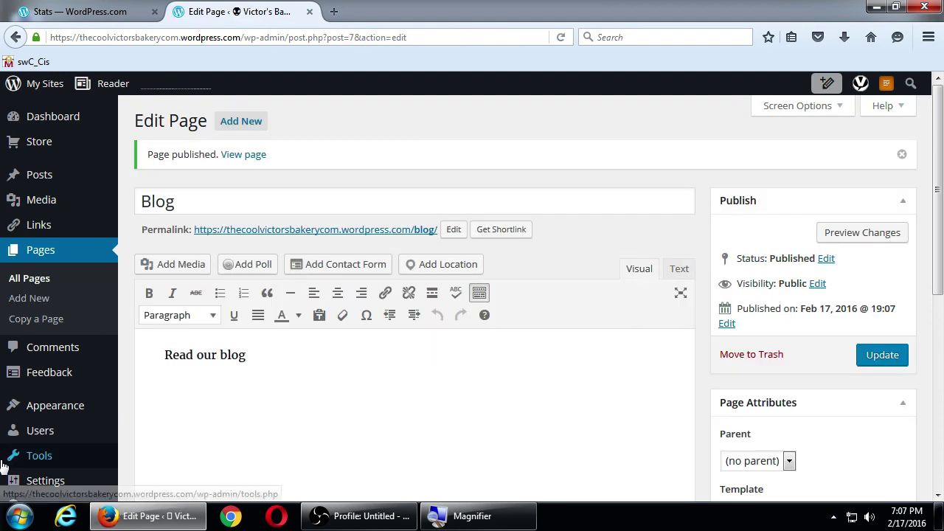
# In the Reading settings, make the front page display a static page and choose Home as the front page
pyautogui.scroll(-5, 33, 465)
pyautogui.click(46, 456)
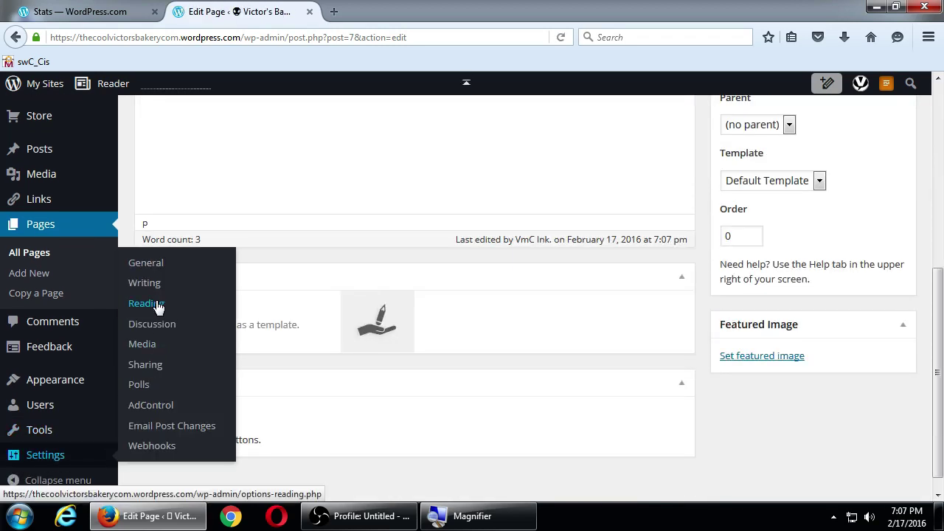
pyautogui.click(145, 303)
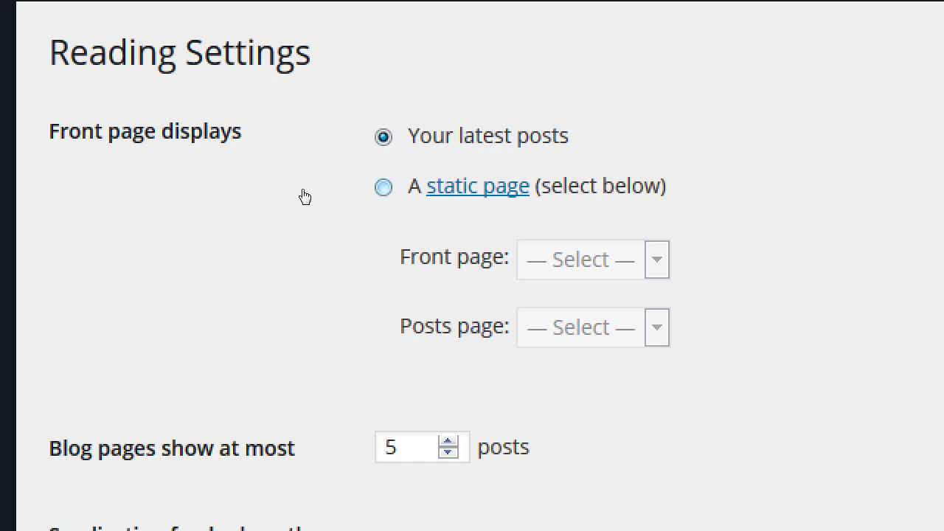
pyautogui.click(383, 187)
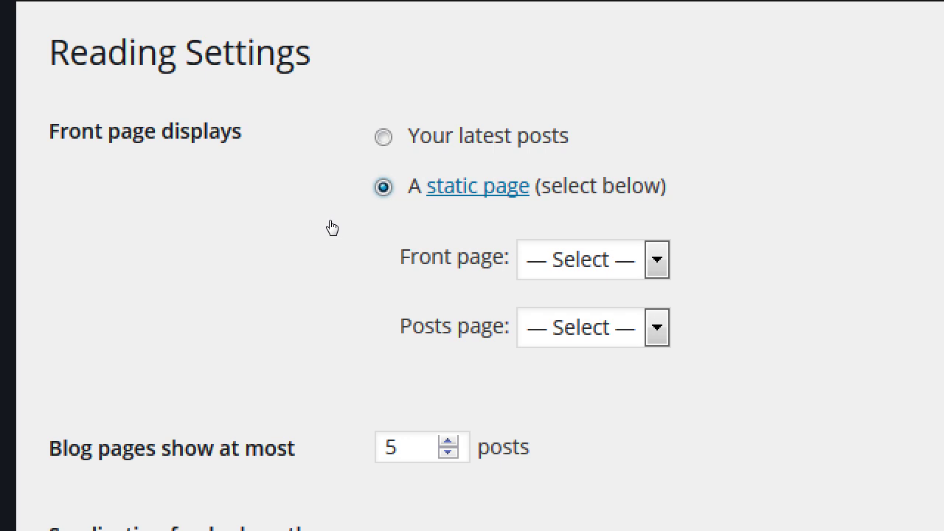
pyautogui.hotkey('alt', 'Down')
pyautogui.press('Down')
pyautogui.press('Down')
pyautogui.press('Down')
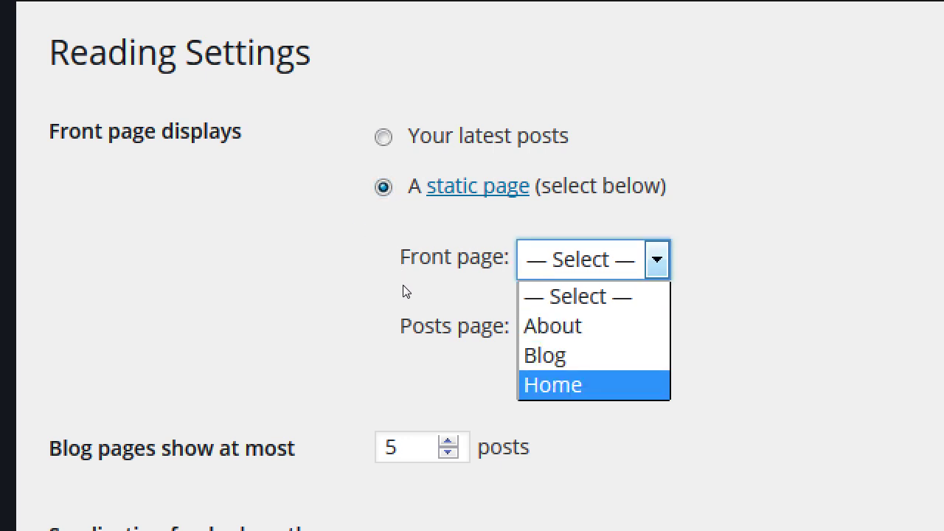
pyautogui.press('Return')
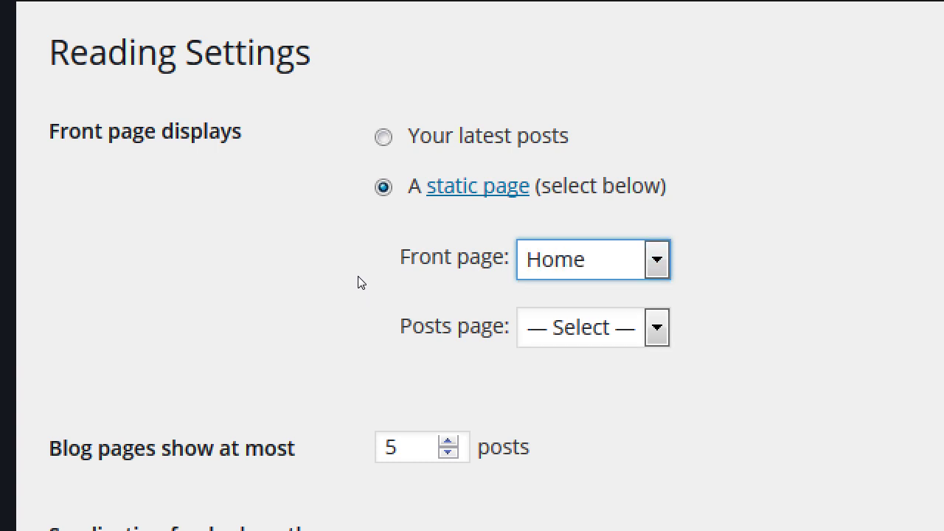
# Choose Blog as the posts page and save the Reading settings
pyautogui.press('Tab')
pyautogui.hotkey('alt', 'Down')
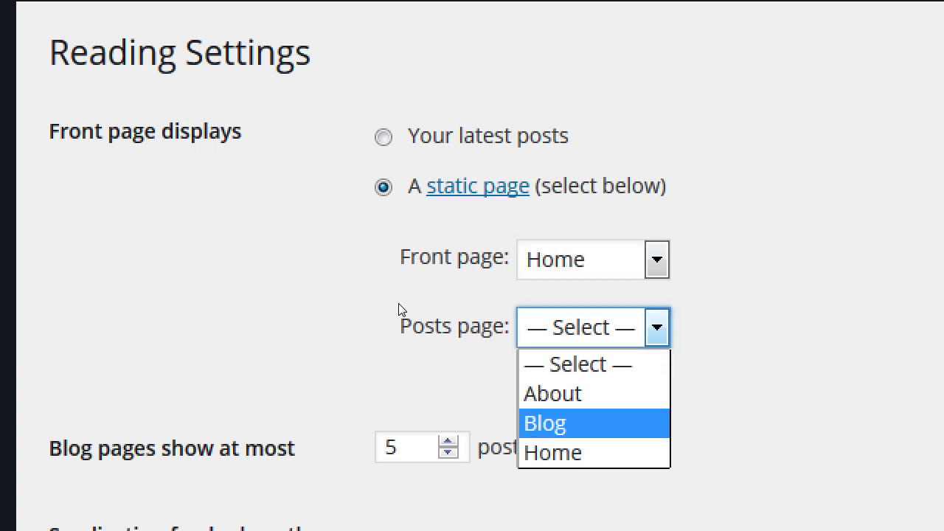
pyautogui.press('Return')
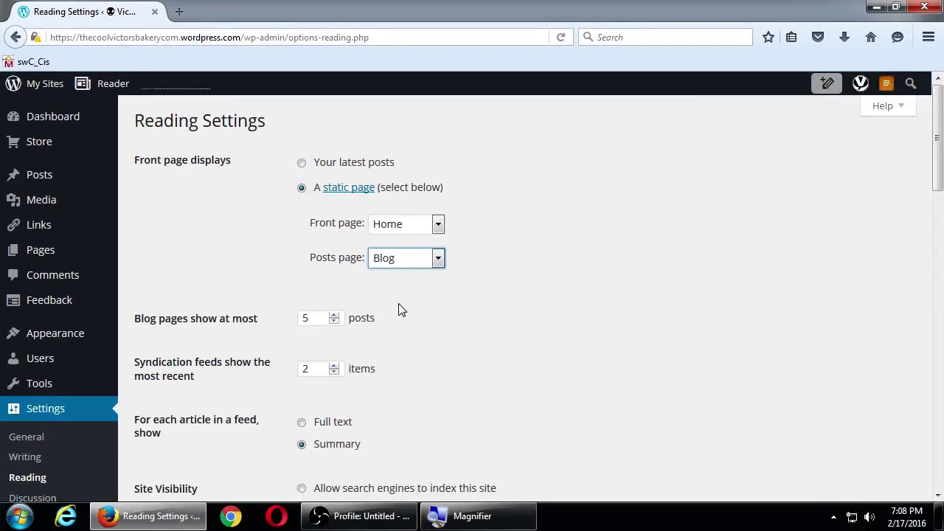
pyautogui.scroll(-5, 560, 411)
pyautogui.scroll(-10, 217, 308)
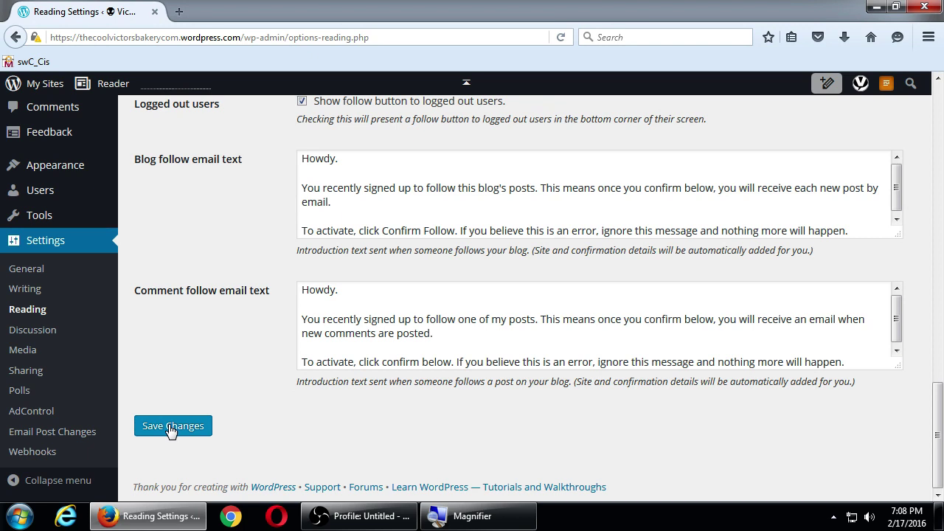
pyautogui.click(171, 428)
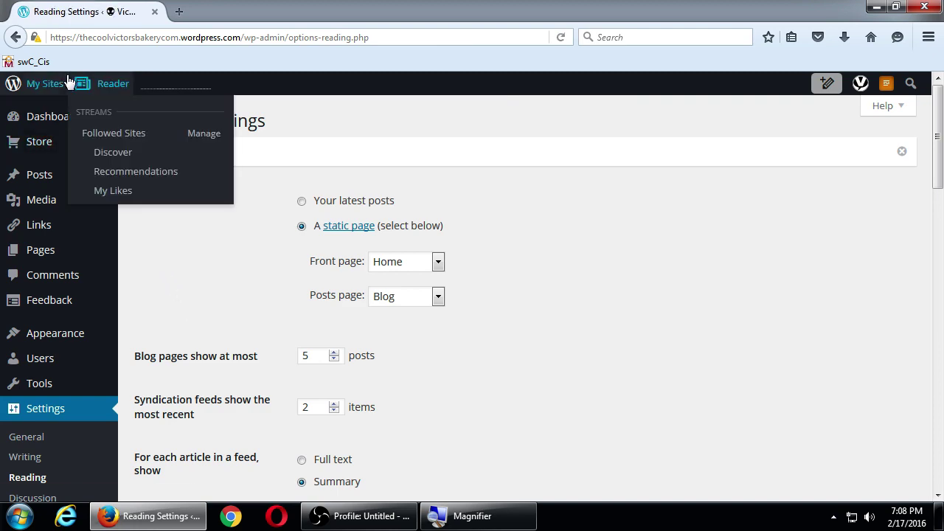
# View the live Victor's Bakery site and look through its front page from the header to the footer
pyautogui.moveTo(62, 86)
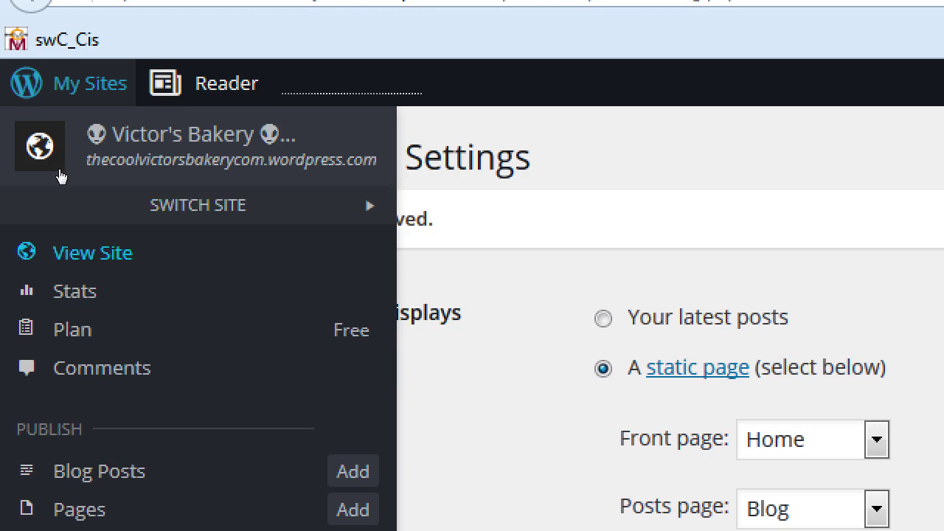
pyautogui.click(62, 175)
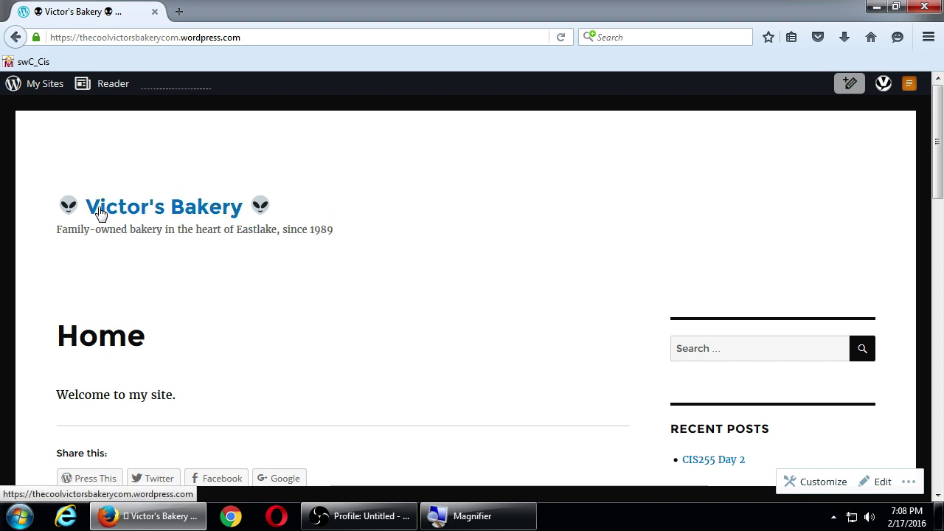
pyautogui.moveTo(74, 235); pyautogui.dragTo(176, 233)
pyautogui.click(332, 256)
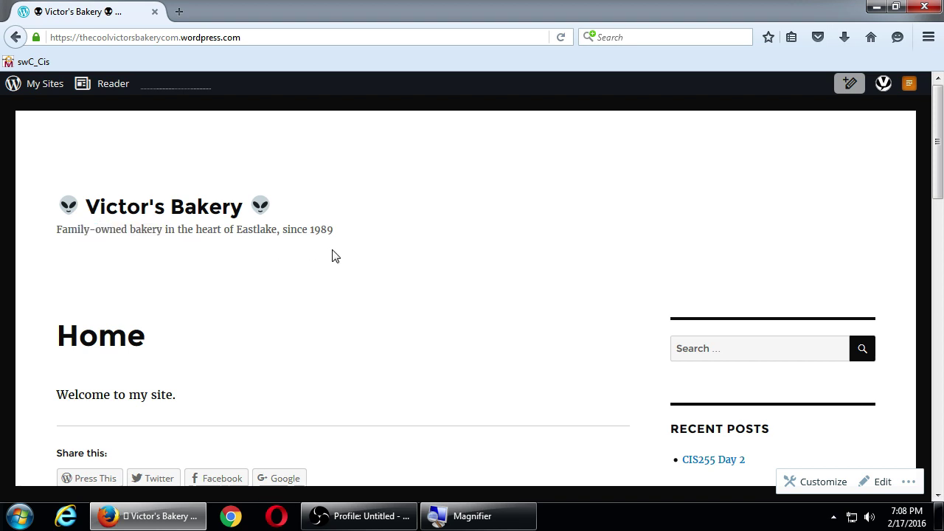
pyautogui.scroll(-2, 323, 276)
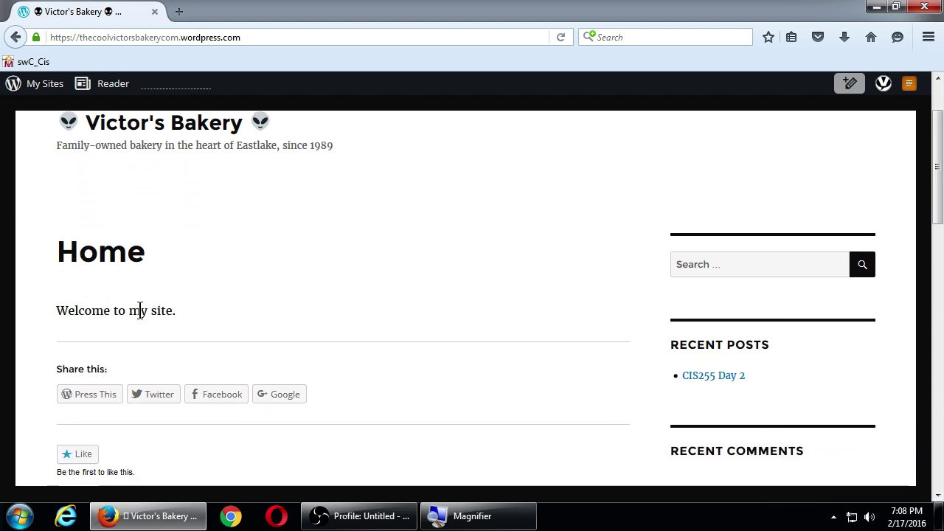
pyautogui.scroll(-4, 483, 258)
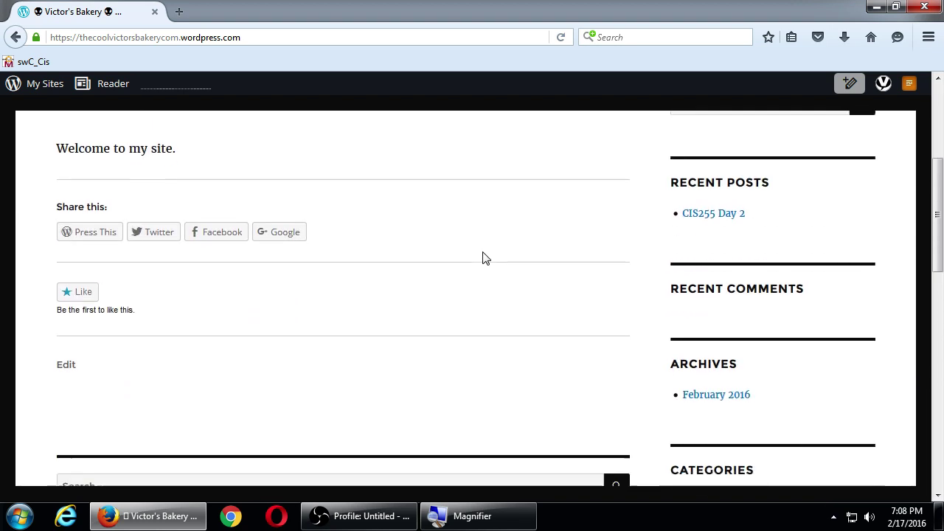
pyautogui.scroll(-6, 484, 257)
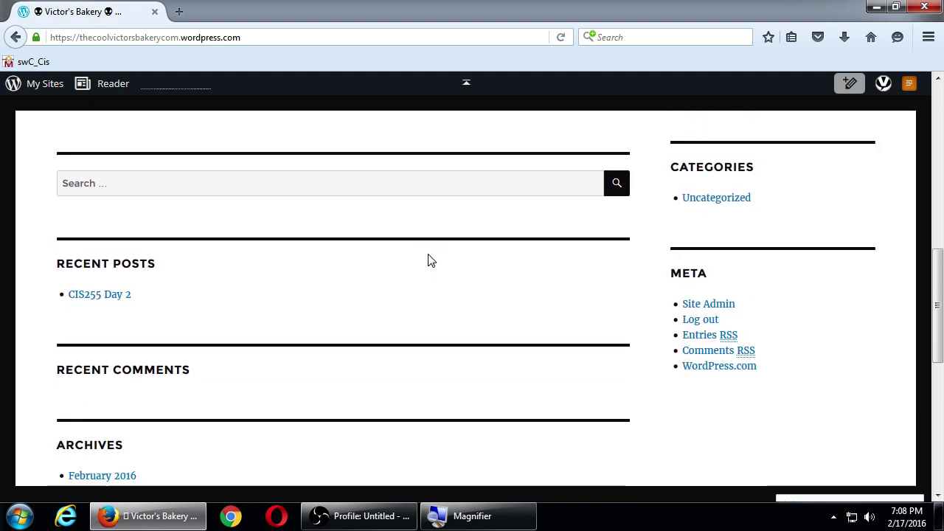
pyautogui.scroll(-4, 430, 261)
pyautogui.scroll(-6, 588, 285)
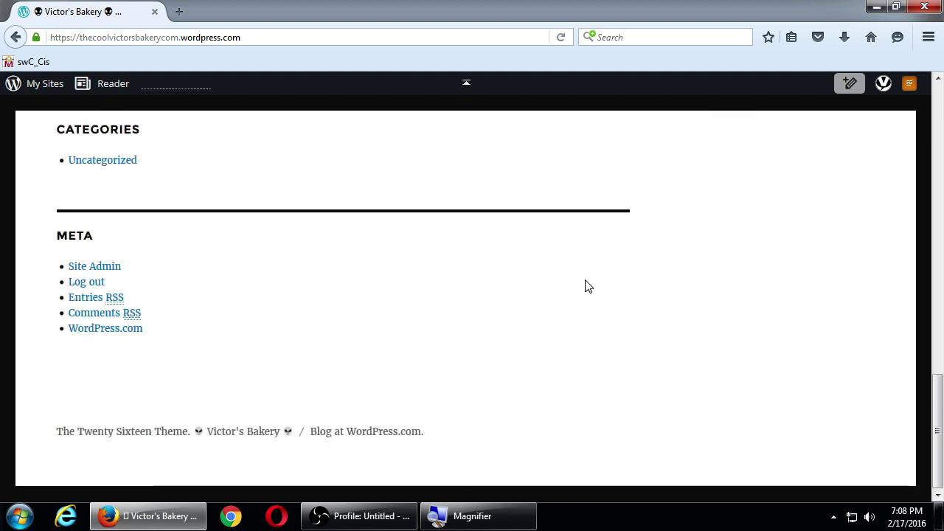
pyautogui.scroll(8, 273, 367)
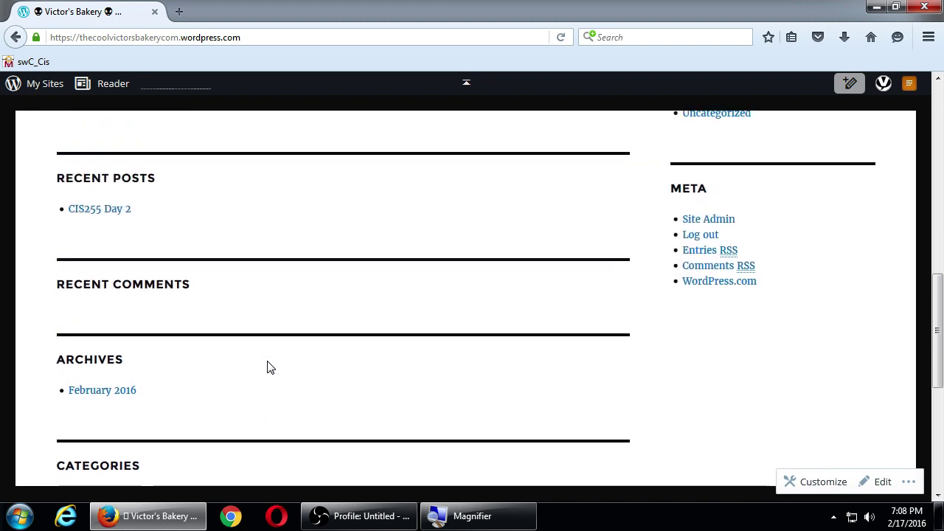
pyautogui.scroll(10, 270, 366)
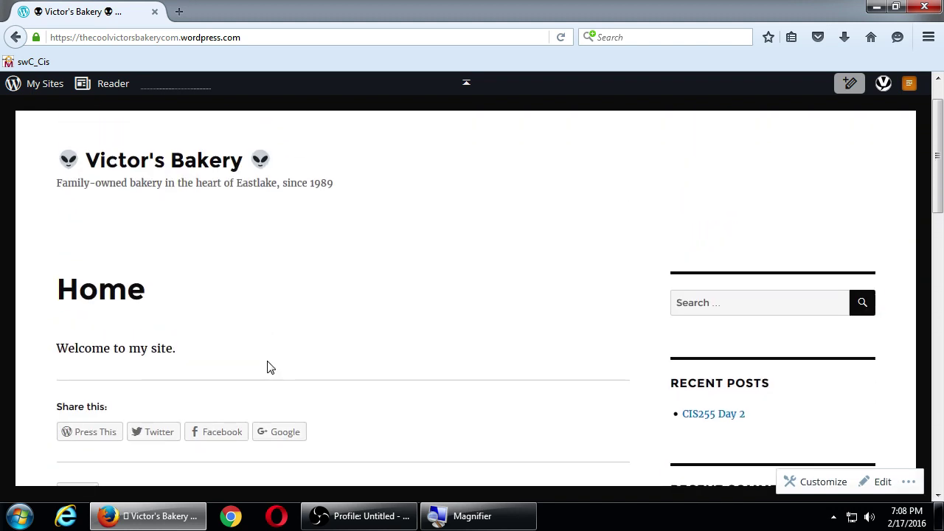
# Examine the front page's widgets, such as Recent Posts, both in the sidebar and below the Home content
pyautogui.scroll(-3, 269, 367)
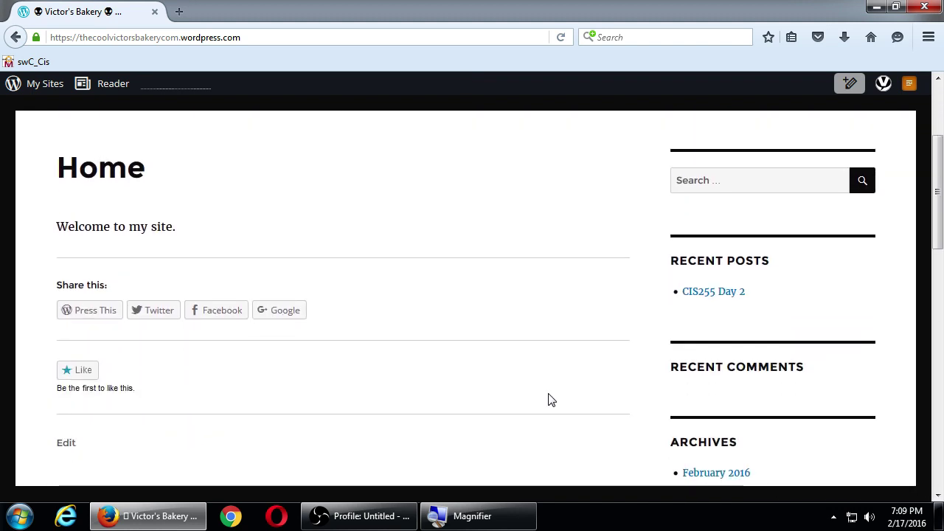
pyautogui.moveTo(697, 266); pyautogui.dragTo(738, 264)
pyautogui.click(683, 268)
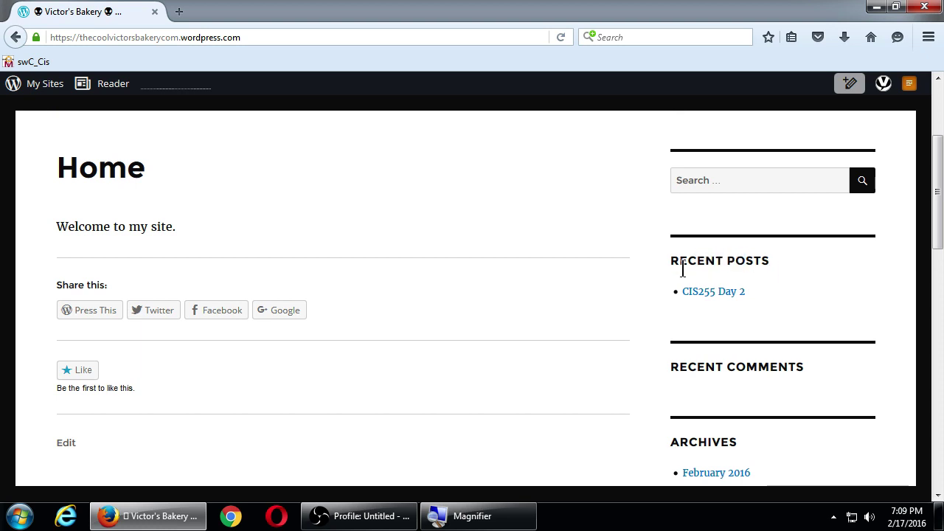
pyautogui.scroll(2, 558, 360)
pyautogui.scroll(1, 558, 360)
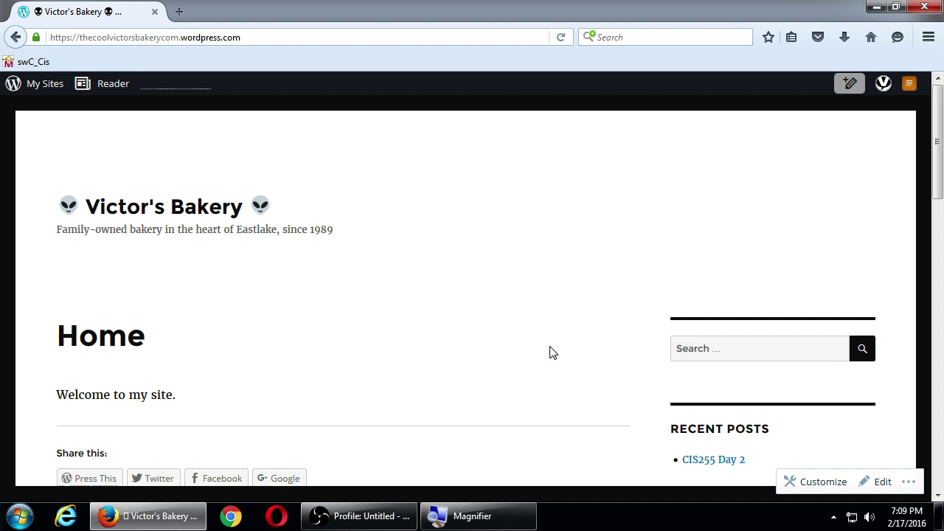
pyautogui.scroll(-3, 658, 261)
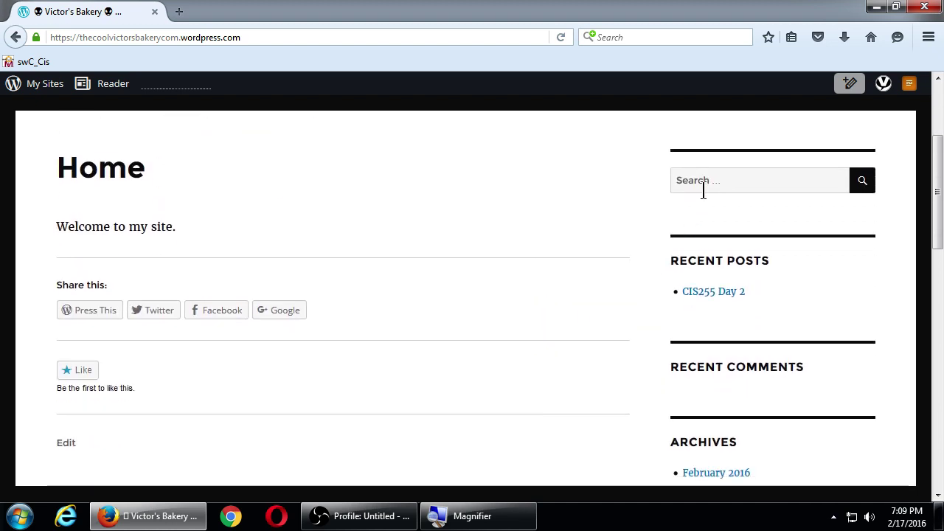
pyautogui.scroll(-5, 723, 273)
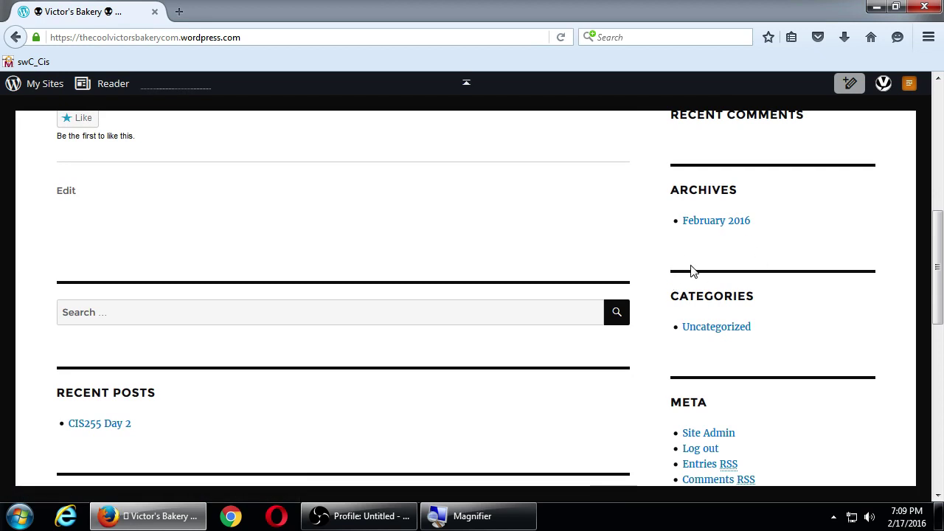
pyautogui.scroll(-2, 741, 288)
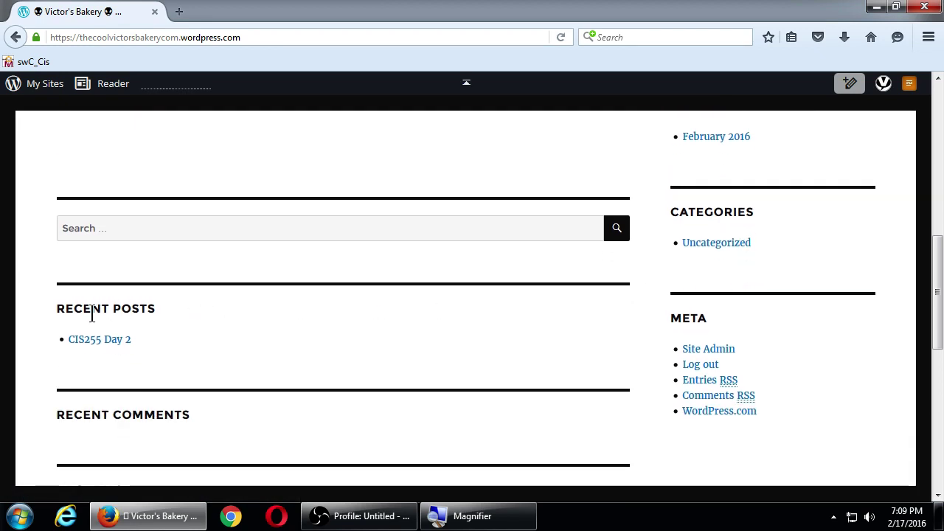
pyautogui.moveTo(77, 305); pyautogui.dragTo(125, 304)
pyautogui.scroll(-4, 283, 327)
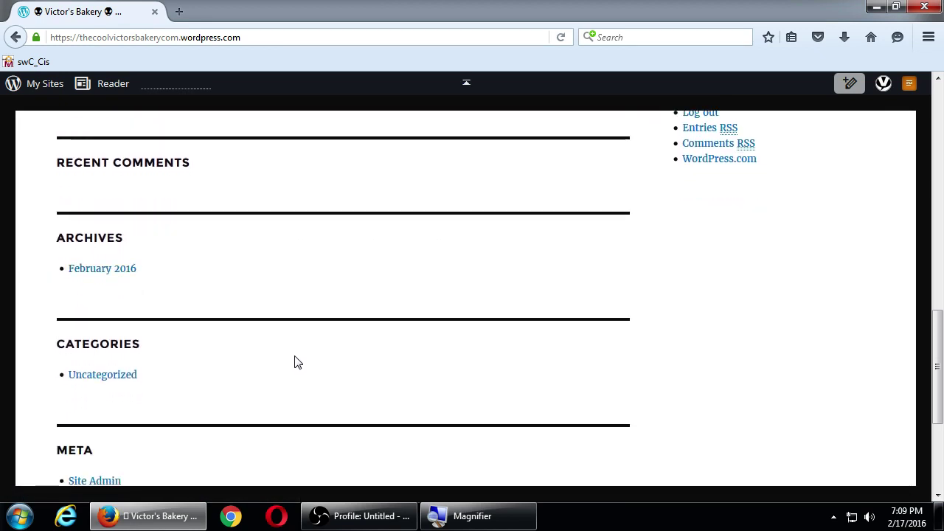
pyautogui.scroll(-4, 295, 362)
pyautogui.scroll(8, 248, 354)
pyautogui.scroll(10, 248, 354)
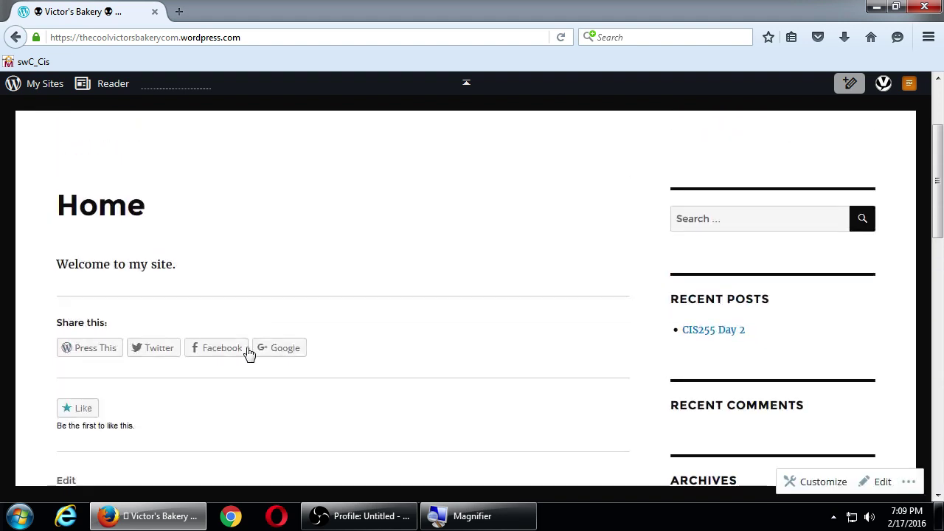
pyautogui.scroll(-2, 364, 350)
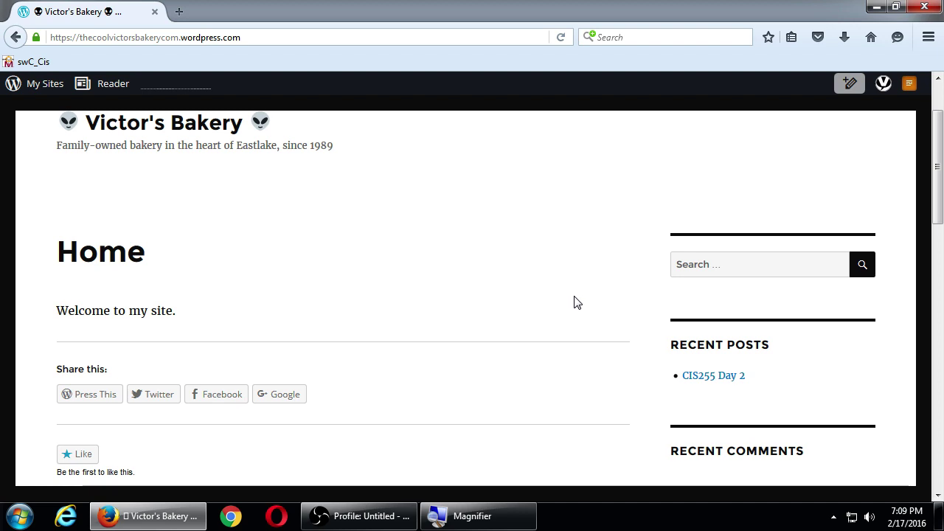
pyautogui.scroll(2, 577, 302)
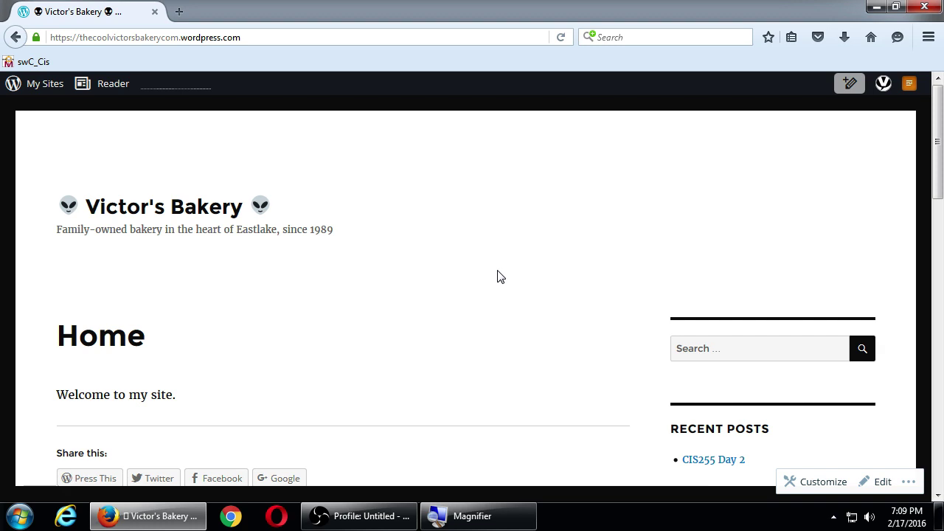
# In the Victor's Bakery site administration, create a new navigation menu named Main Menu
pyautogui.click(43, 87)
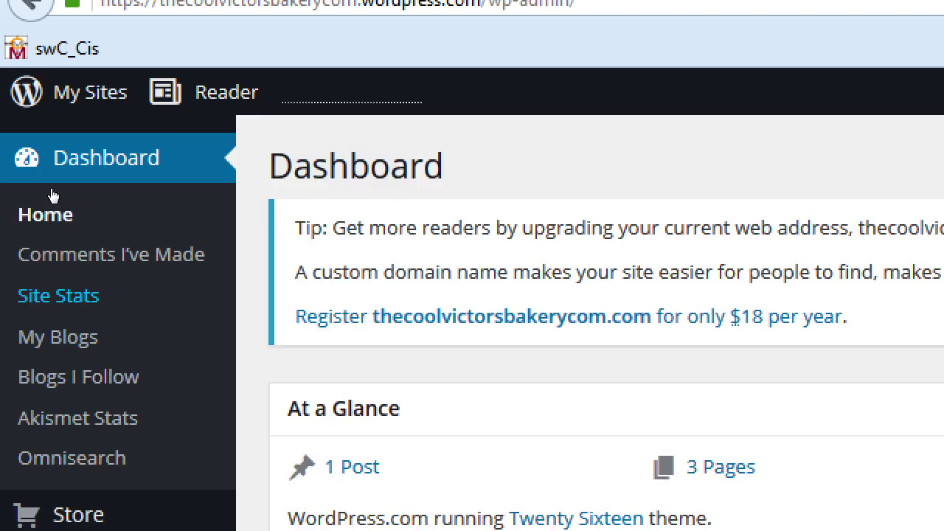
pyautogui.scroll(-3, 73, 335)
pyautogui.moveTo(73, 336)
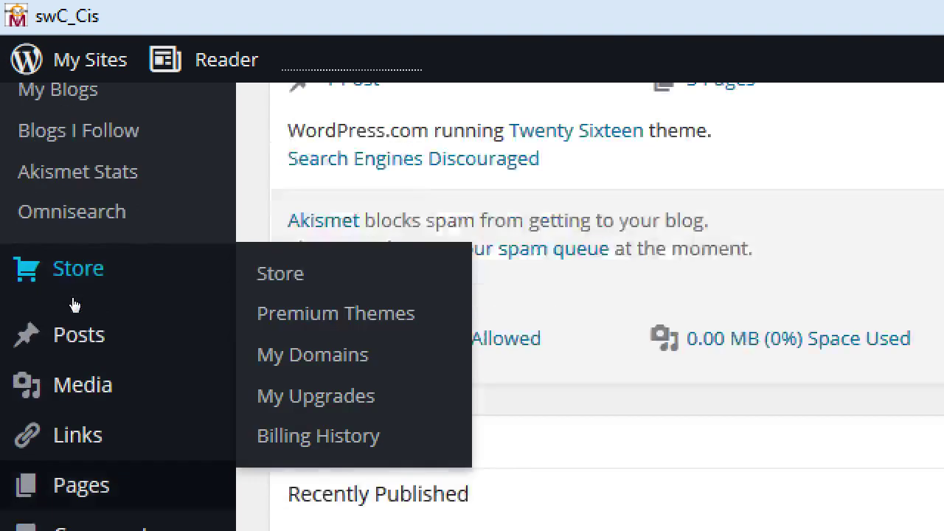
pyautogui.scroll(-1, 62, 413)
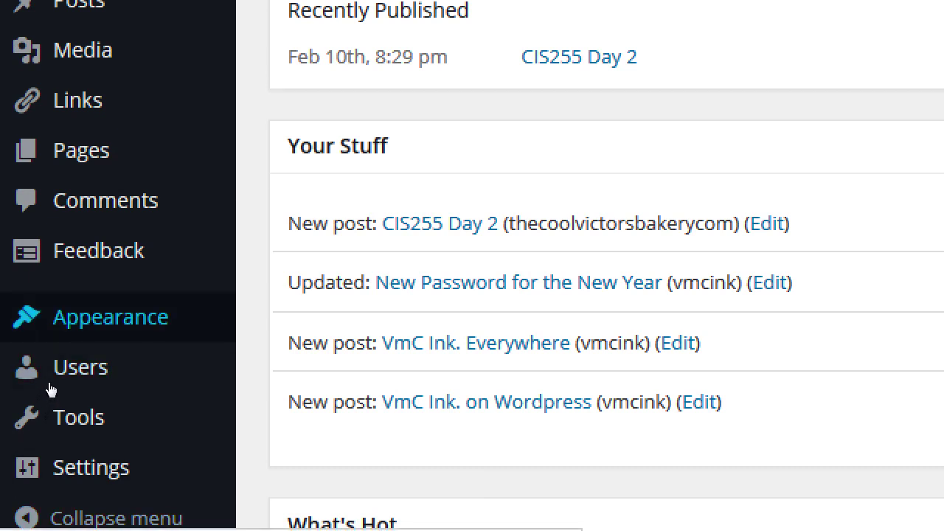
pyautogui.moveTo(50, 389)
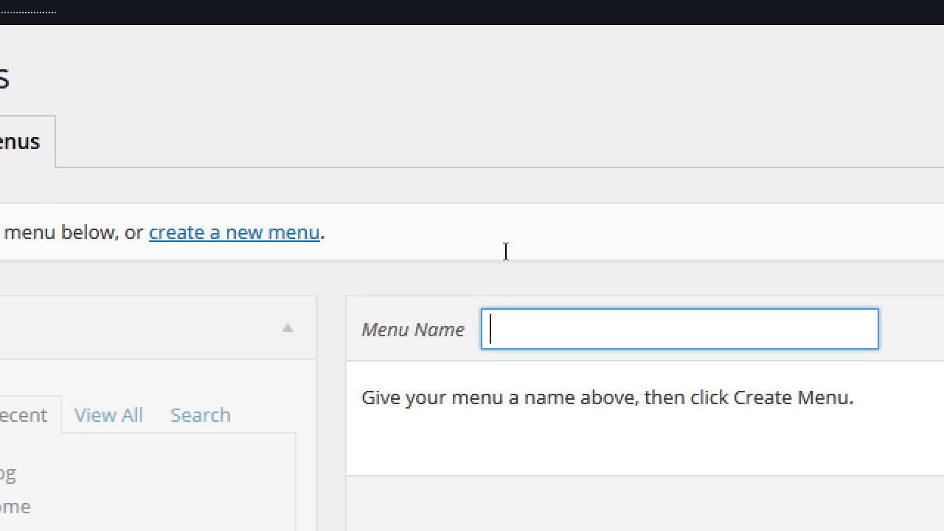
pyautogui.write('Main Menu')
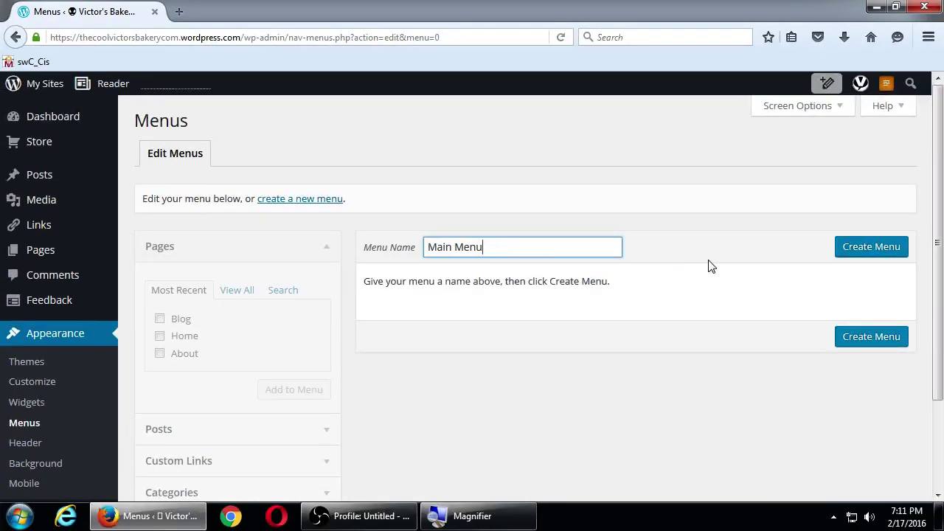
pyautogui.click(886, 249)
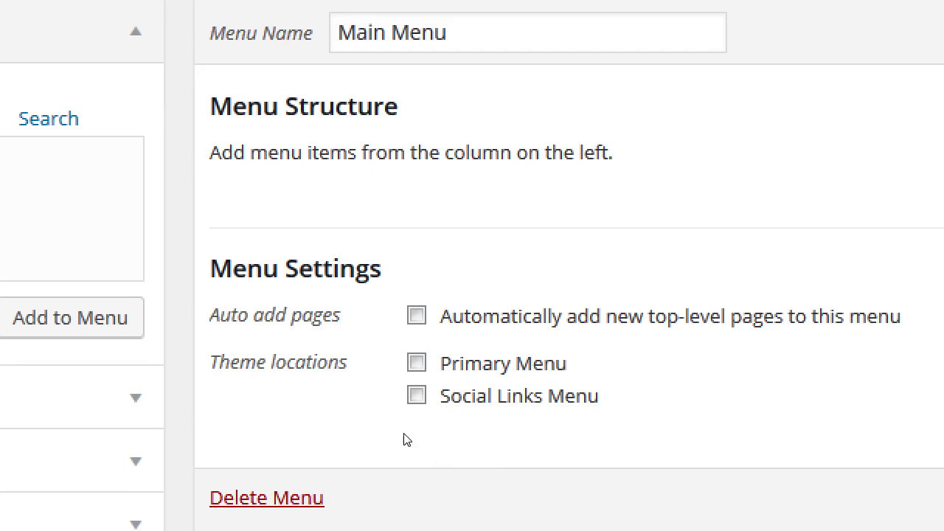
# Assign the Main Menu to the Primary Menu theme location
pyautogui.moveTo(371, 417); pyautogui.dragTo(415, 420)
pyautogui.click(418, 420)
pyautogui.press('Tab')
pyautogui.press('space')
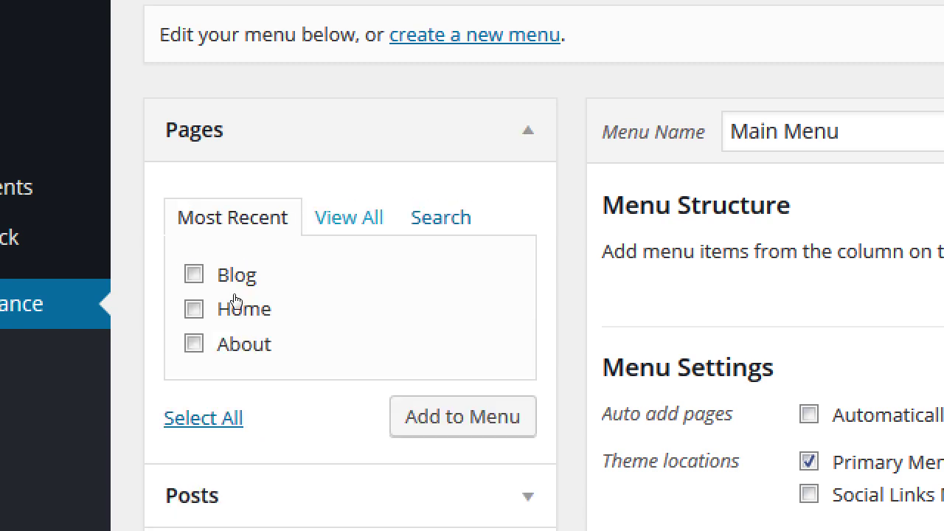
# From the full list of pages, add the first Home entry, About and Blog to the Main Menu
pyautogui.press('Return')
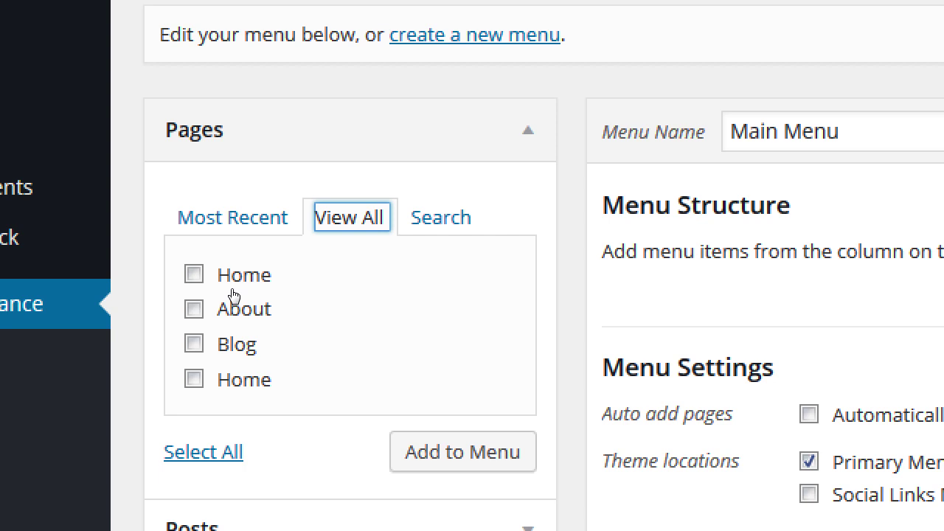
pyautogui.press('Tab')
pyautogui.press('space')
pyautogui.press('Tab')
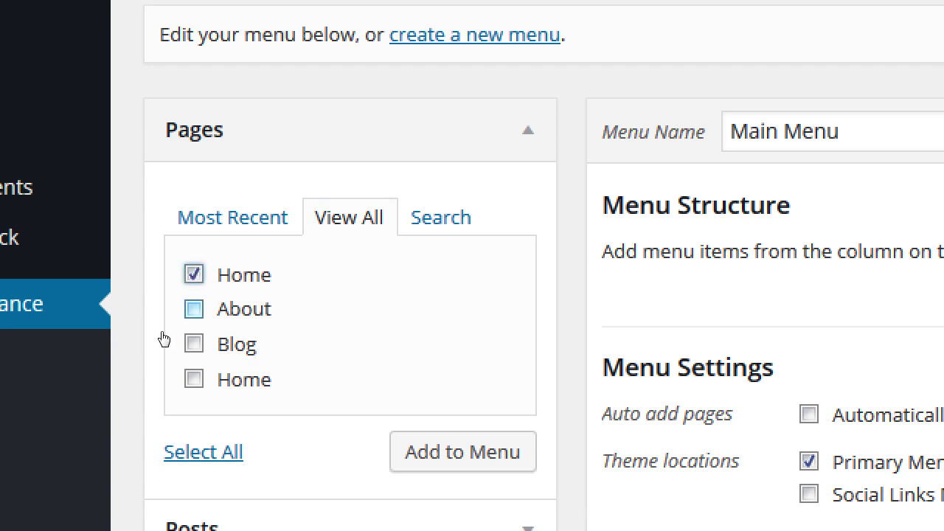
pyautogui.press('space')
pyautogui.press('Tab')
pyautogui.press('space')
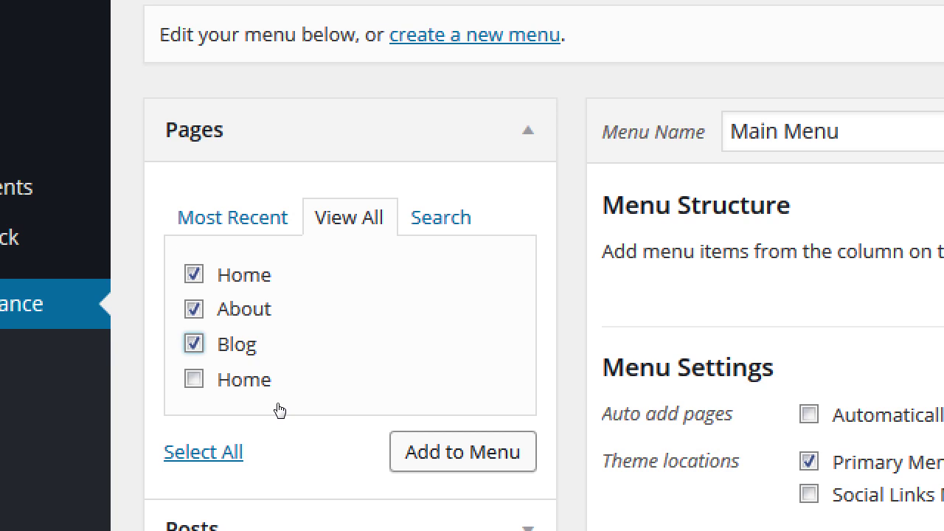
pyautogui.press('Tab')
pyautogui.press('Tab')
pyautogui.press('Tab')
pyautogui.press('Return')
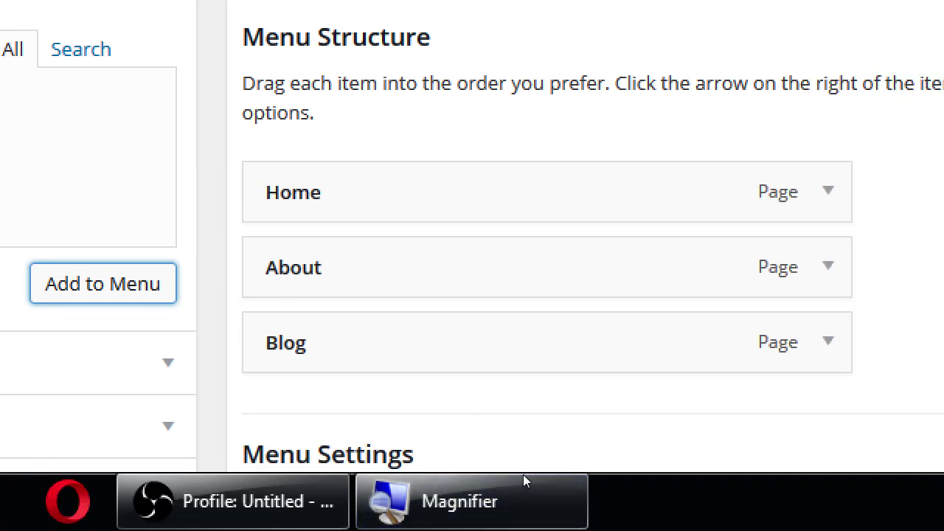
# Save the Main Menu with its page items and theme location
pyautogui.scroll(-3, 522, 472)
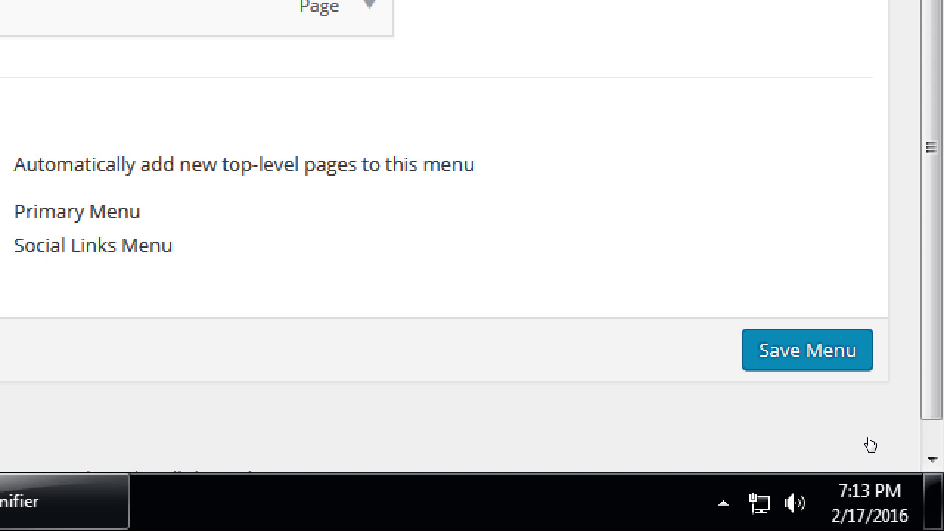
pyautogui.press('Tab')
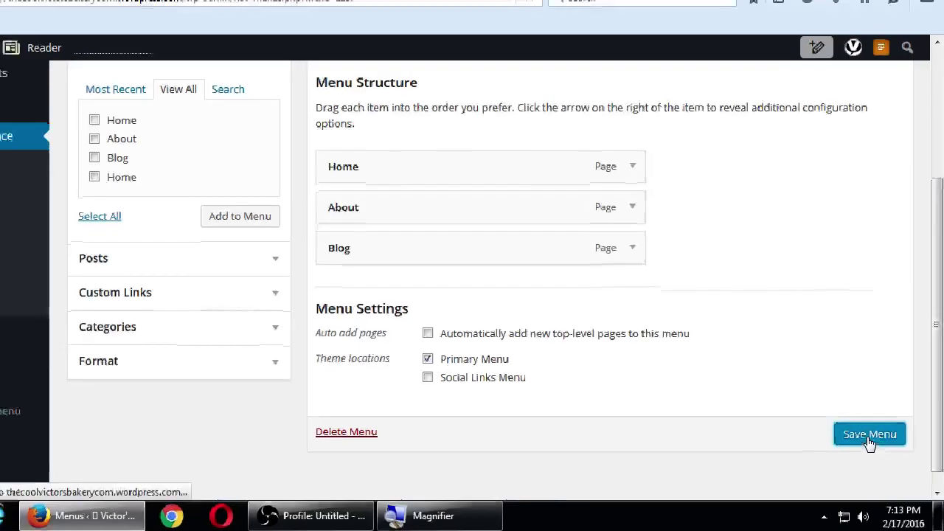
pyautogui.click(800, 353)
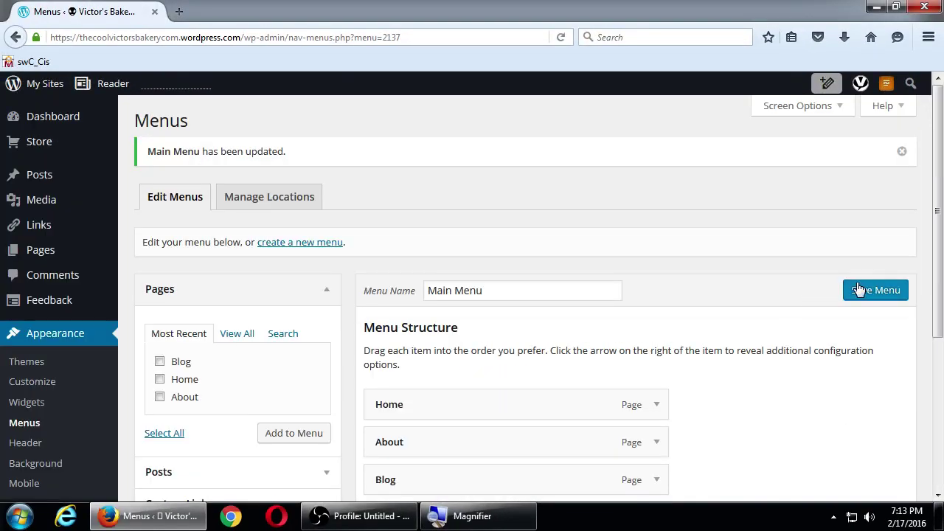
# View the live Victor's Bakery site, follow its new Blog link and look through the posts page
pyautogui.click(46, 86)
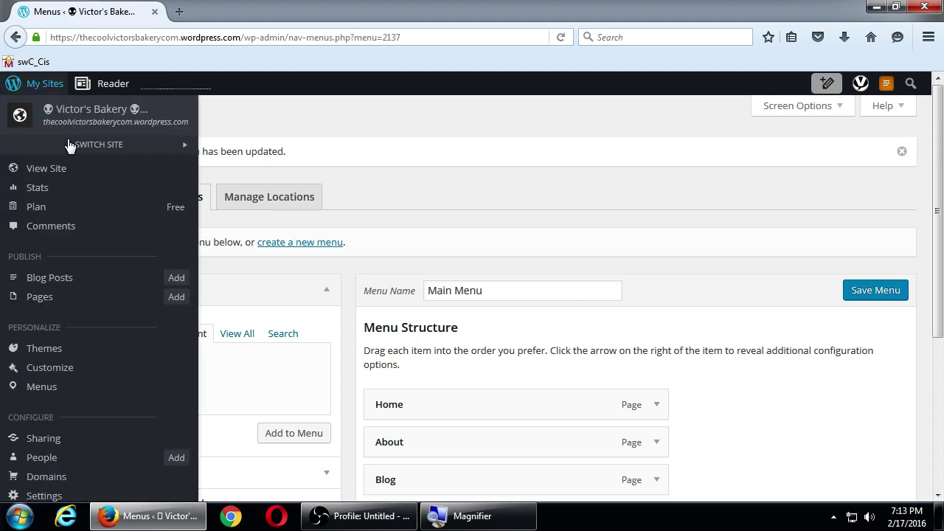
pyautogui.click(45, 168)
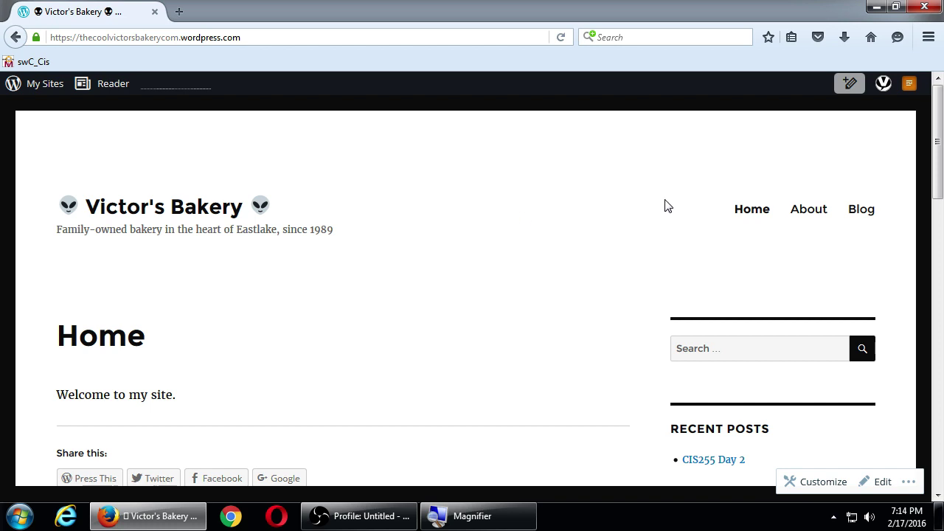
pyautogui.click(861, 210)
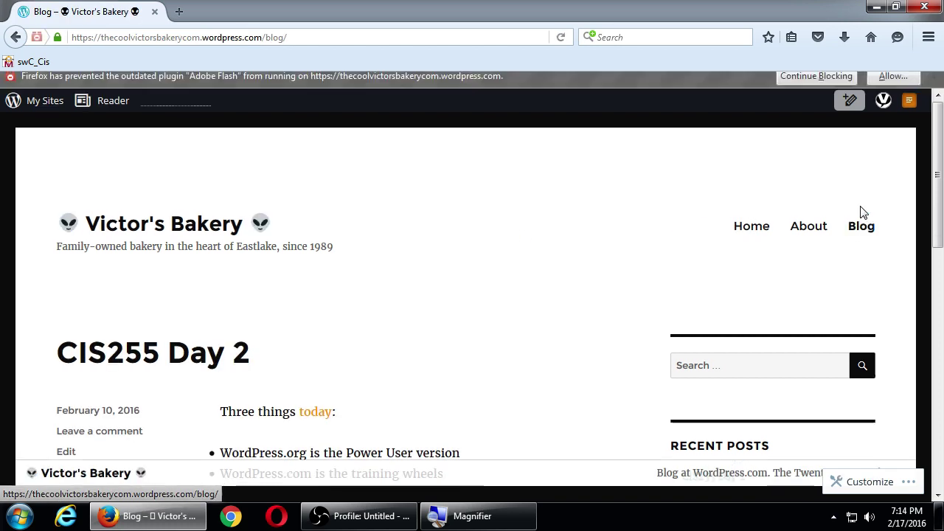
pyautogui.scroll(-2, 206, 293)
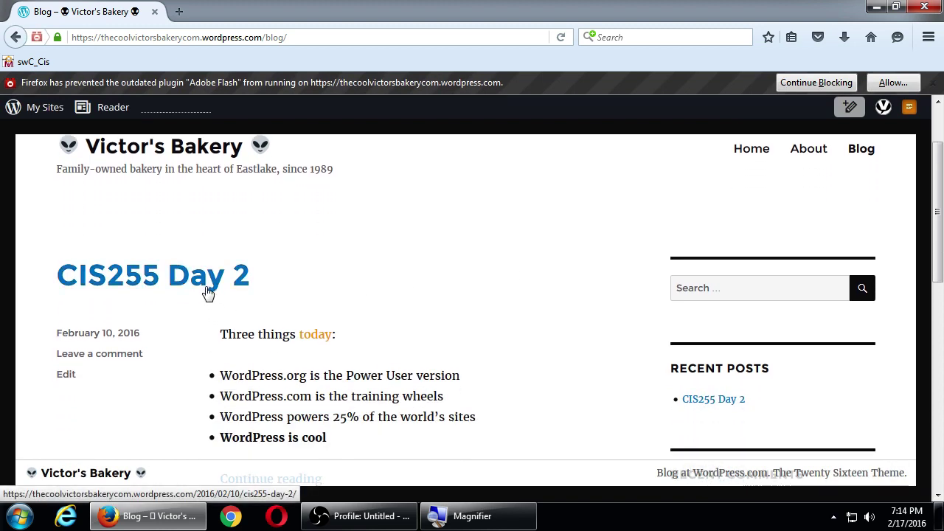
pyautogui.scroll(-2, 208, 291)
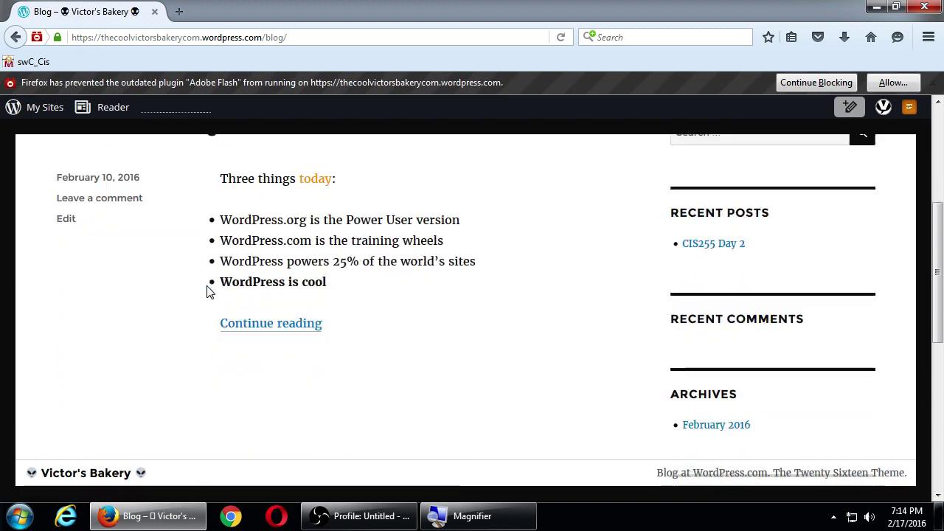
pyautogui.scroll(3, 208, 292)
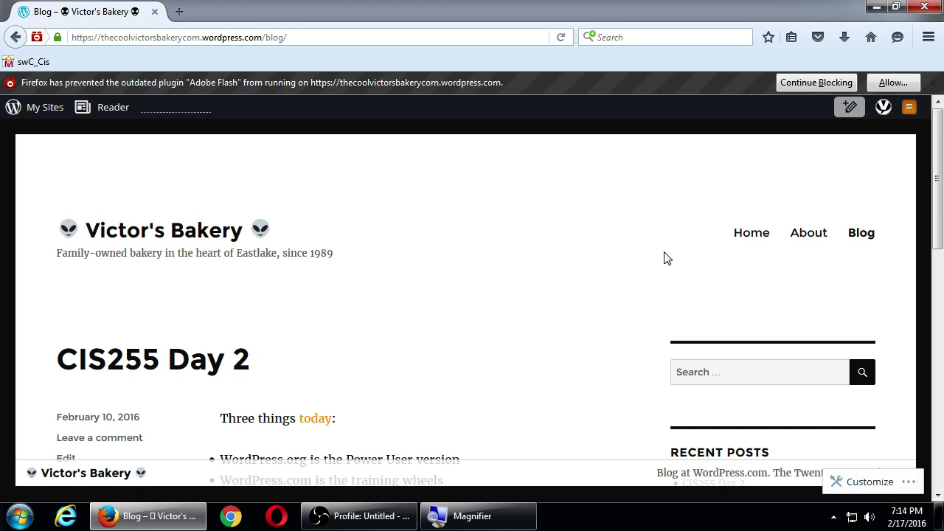
# Follow the site's About link and look through the About page
pyautogui.click(808, 244)
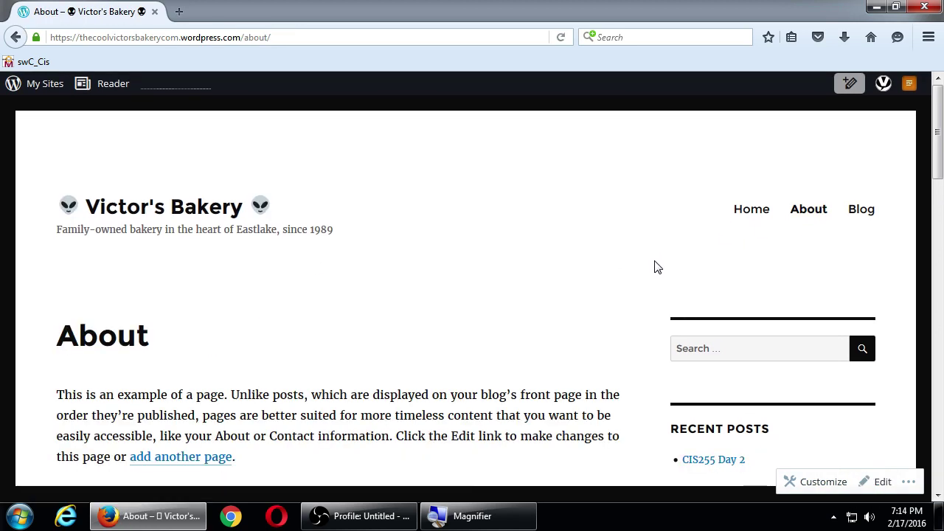
pyautogui.click(806, 221)
pyautogui.scroll(-5, 214, 357)
pyautogui.scroll(5, 214, 358)
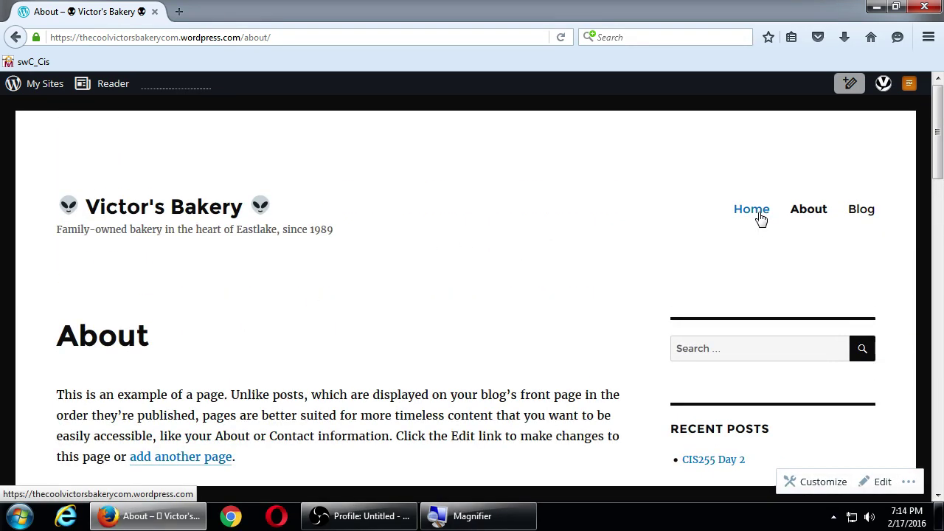
# Return to the site's Home page through its navigation and look through the content and widgets
pyautogui.click(760, 217)
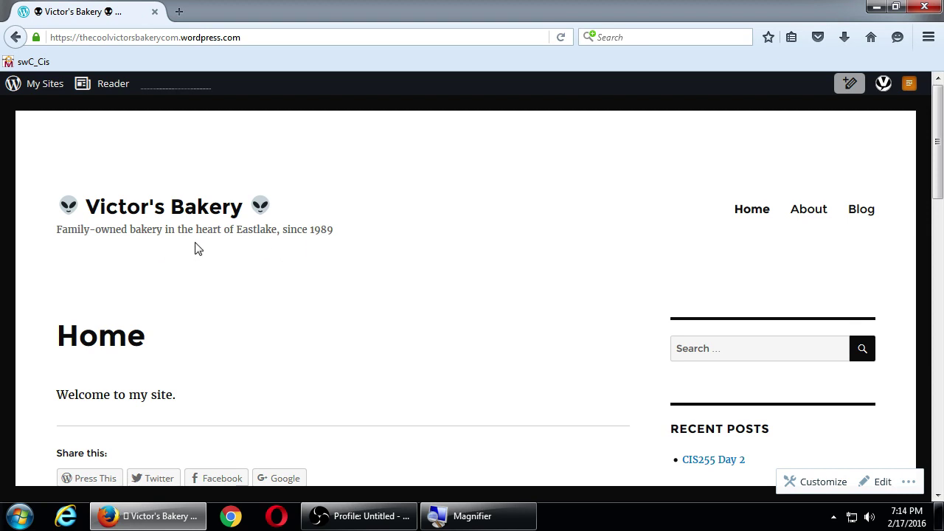
pyautogui.scroll(-5, 244, 285)
pyautogui.scroll(-6, 246, 285)
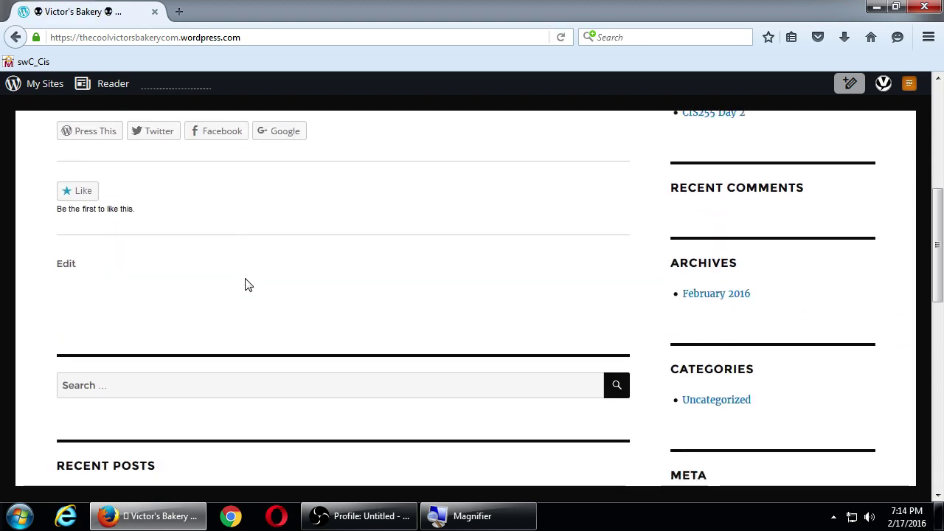
pyautogui.scroll(-2, 247, 285)
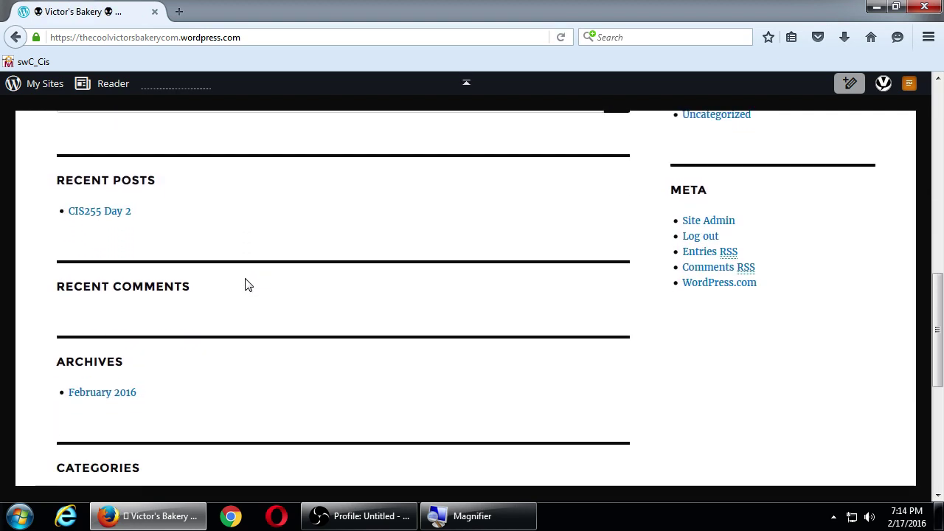
pyautogui.scroll(12, 238, 283)
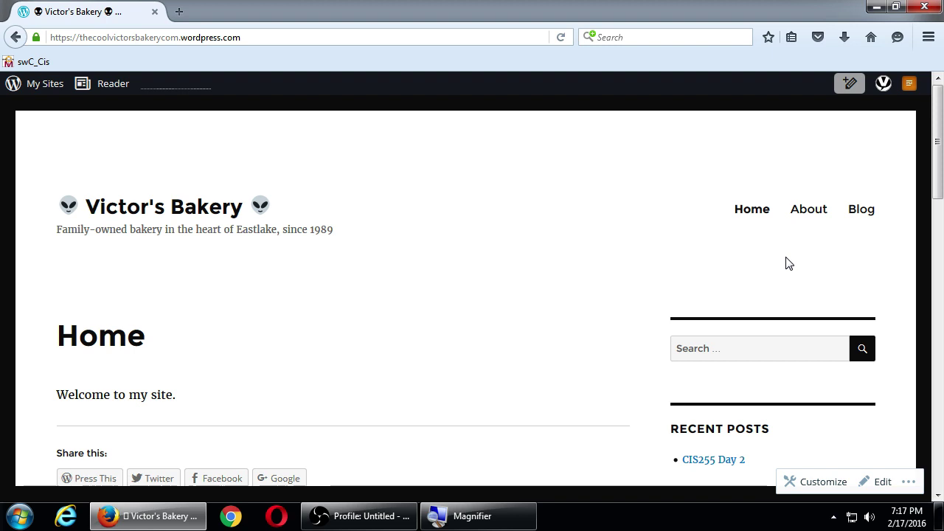
# Go back to the site administration and reopen the Main Menu for editing, reviewing its structure and settings
pyautogui.click(36, 83)
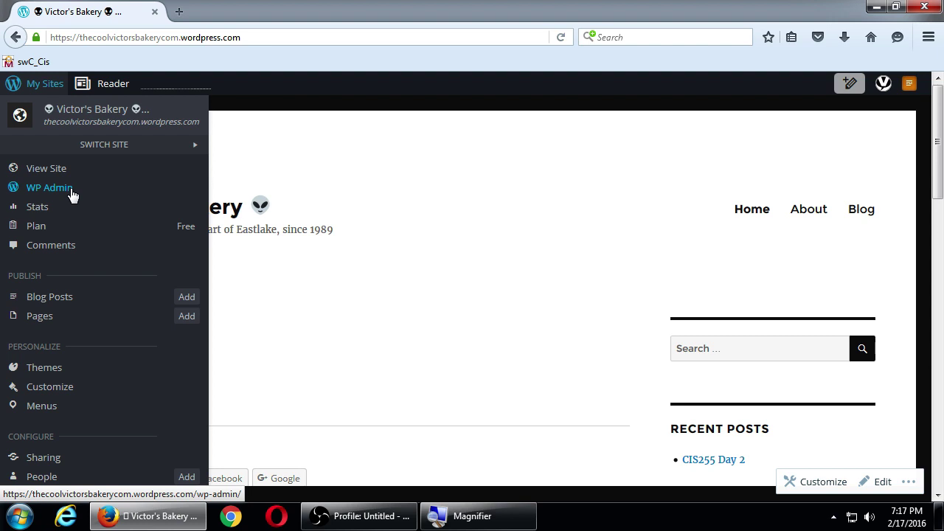
pyautogui.click(49, 187)
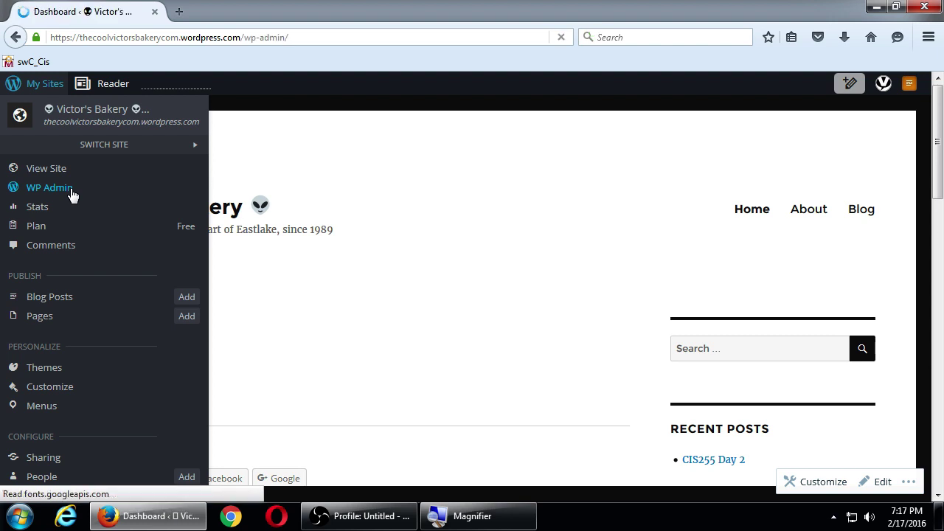
pyautogui.scroll(-2, 69, 453)
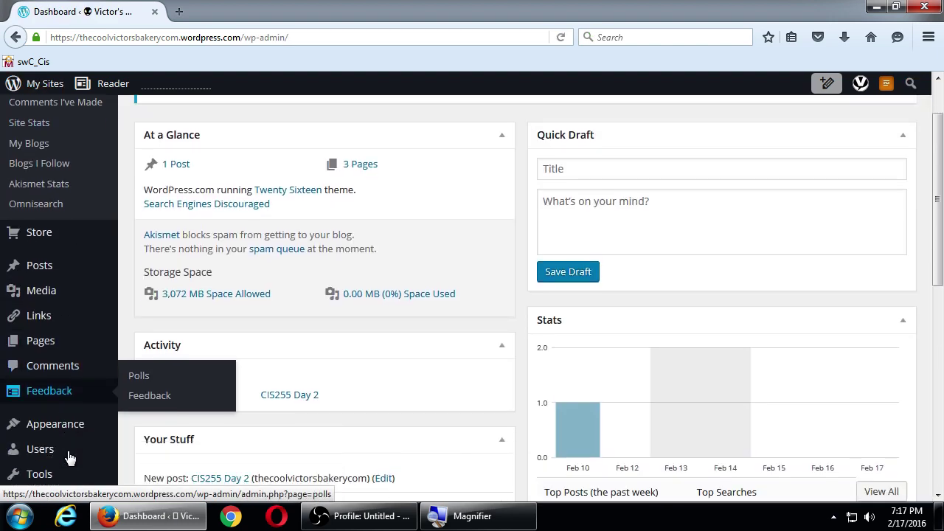
pyautogui.click(79, 411)
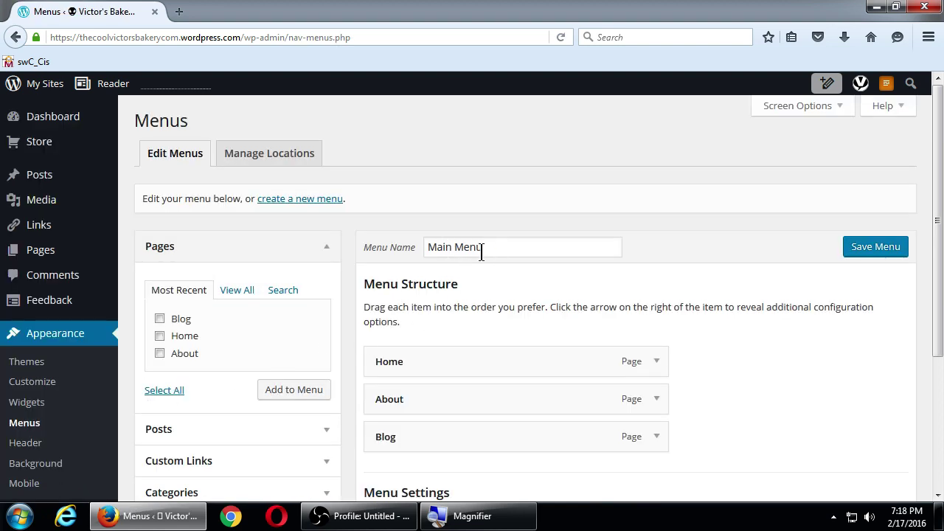
pyautogui.scroll(-4, 477, 298)
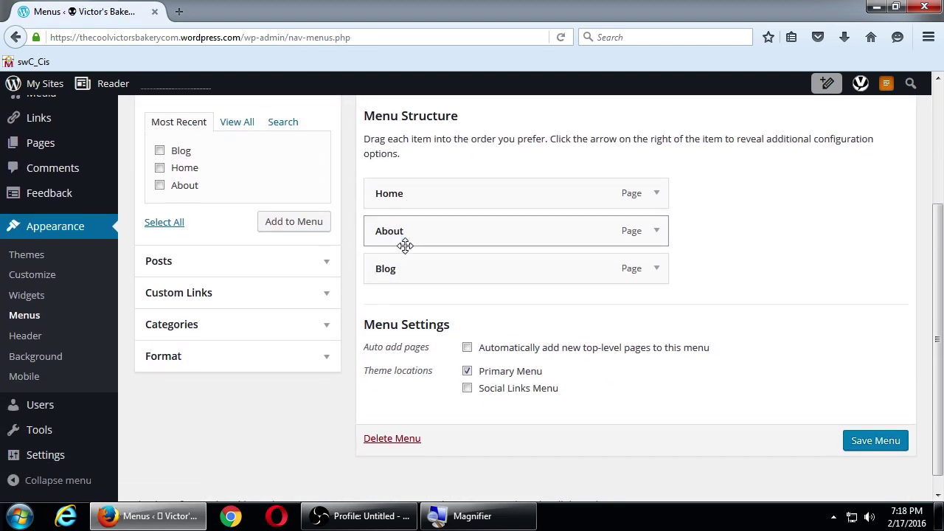
pyautogui.scroll(2, 380, 274)
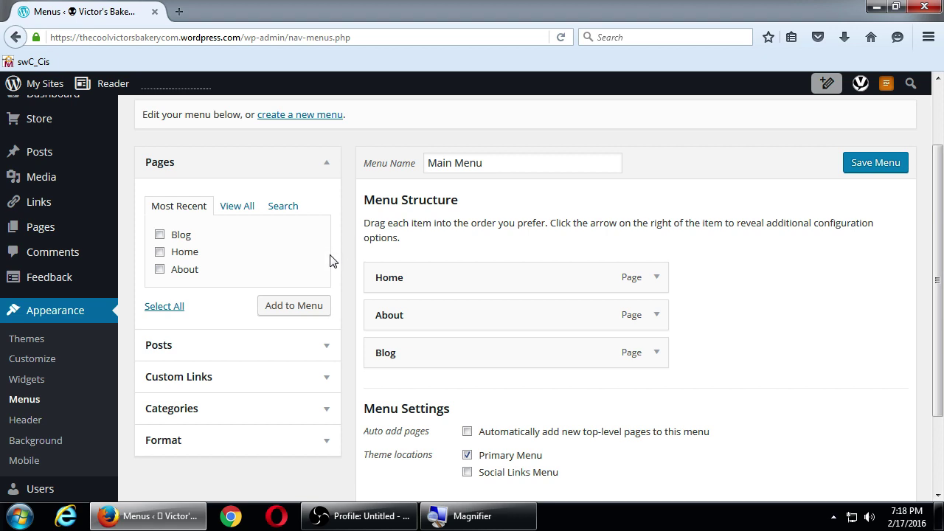
pyautogui.click(214, 378)
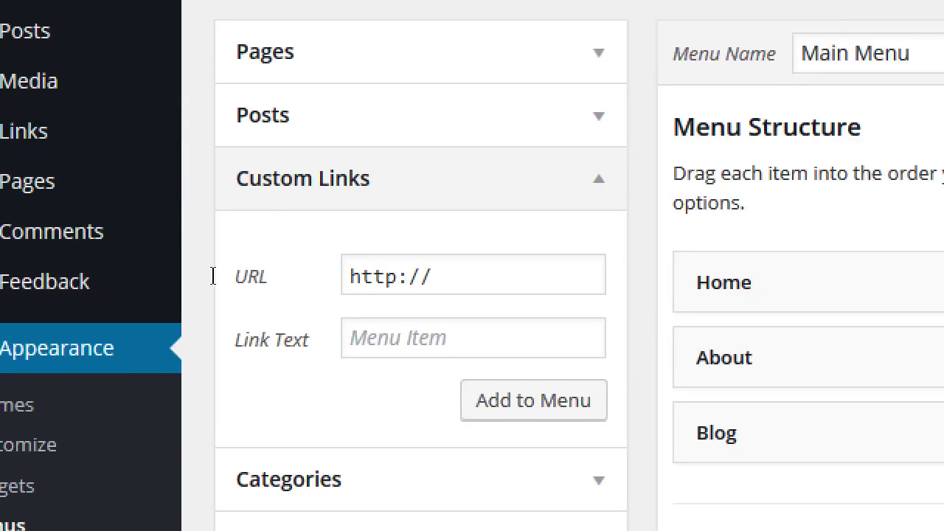
pyautogui.click(255, 275)
pyautogui.hotkey('shift', 'Left')
pyautogui.hotkey('shift', 'Left')
pyautogui.hotkey('shift', 'Left')
pyautogui.hotkey('shift', 'Left')
pyautogui.hotkey('shift', 'Left')
pyautogui.hotkey('shift', 'Left')
pyautogui.hotkey('shift', 'Left')
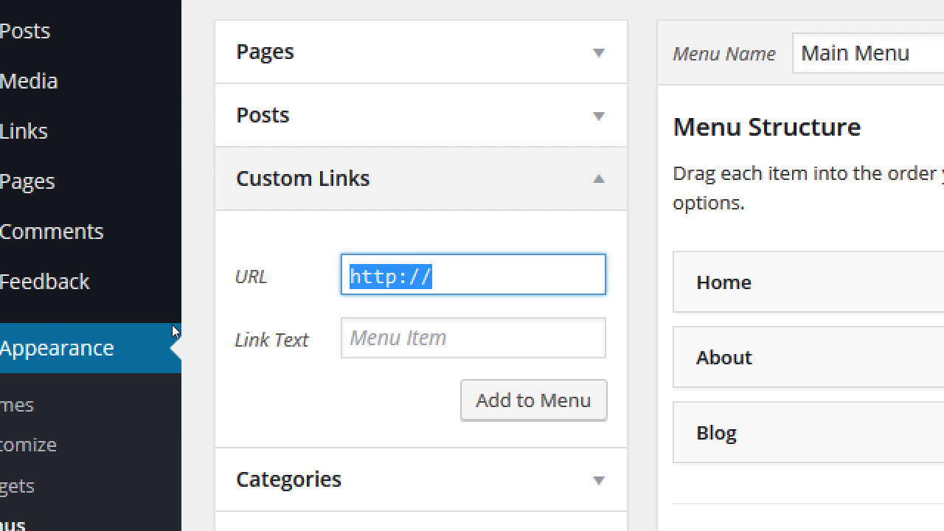
pyautogui.press('Right')
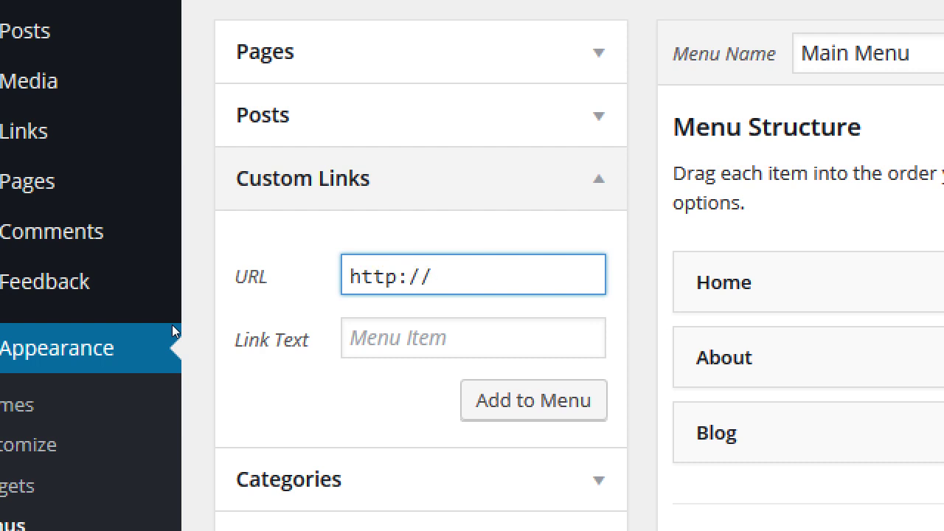
pyautogui.write('facebook.com')
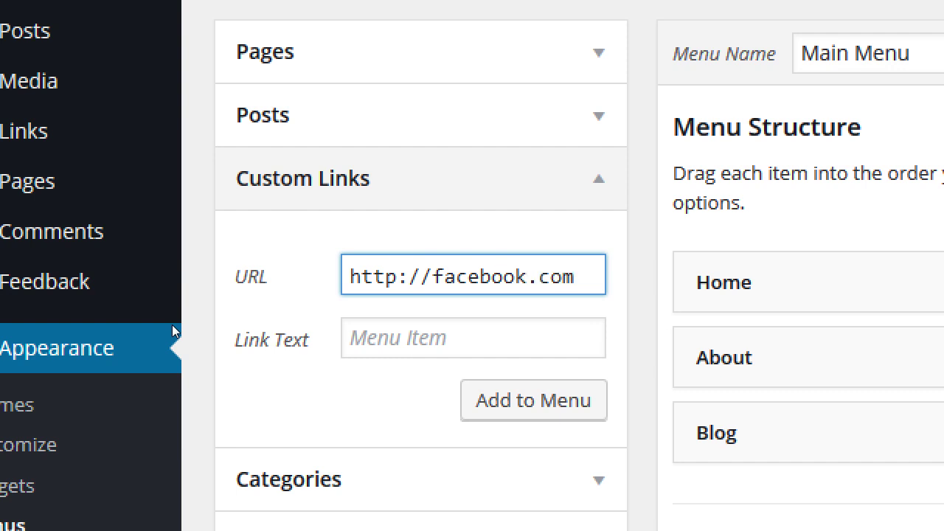
pyautogui.write('/pmdinteractive')
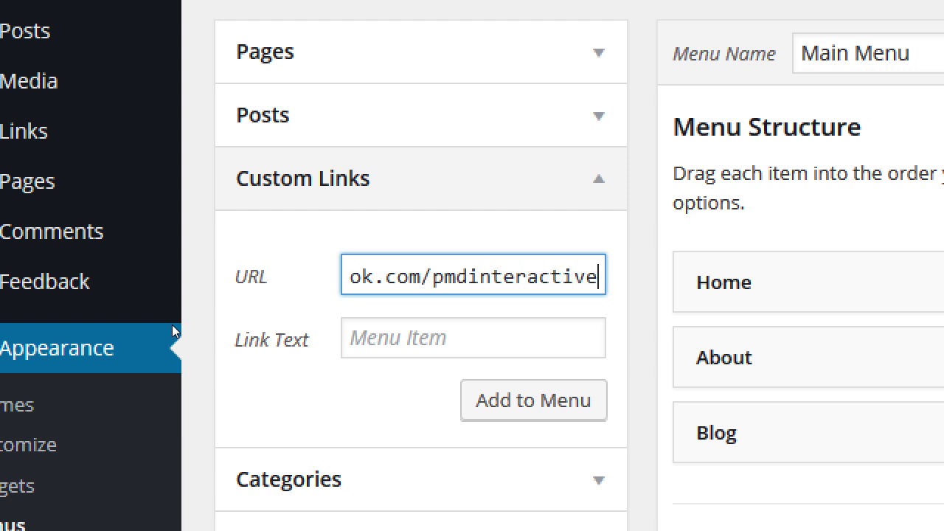
# Set the custom link's text to Facebook and add it to the Main Menu
pyautogui.press('Tab')
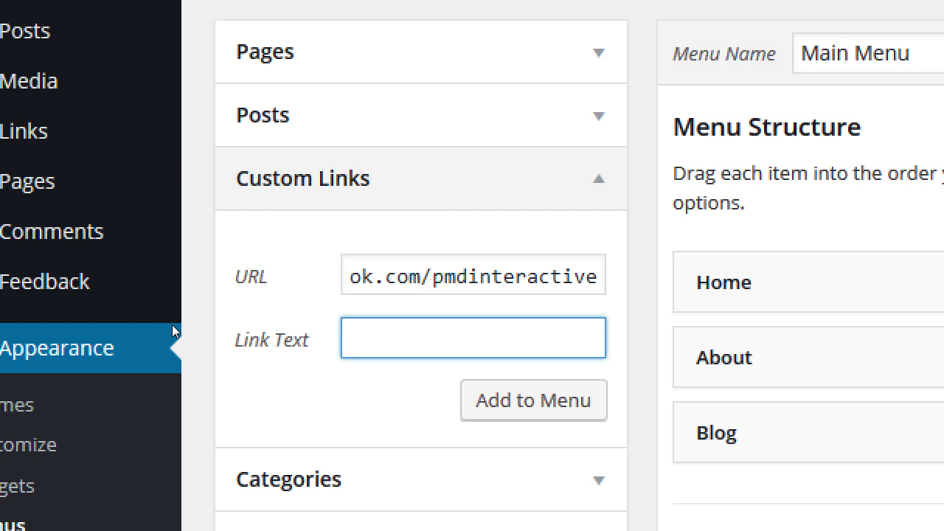
pyautogui.write('Facebook')
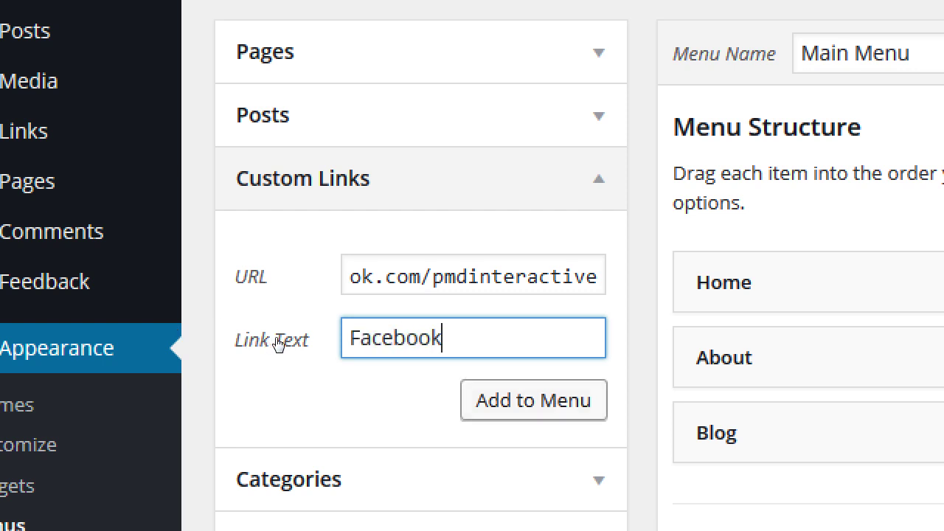
pyautogui.press('Tab')
pyautogui.press('Return')
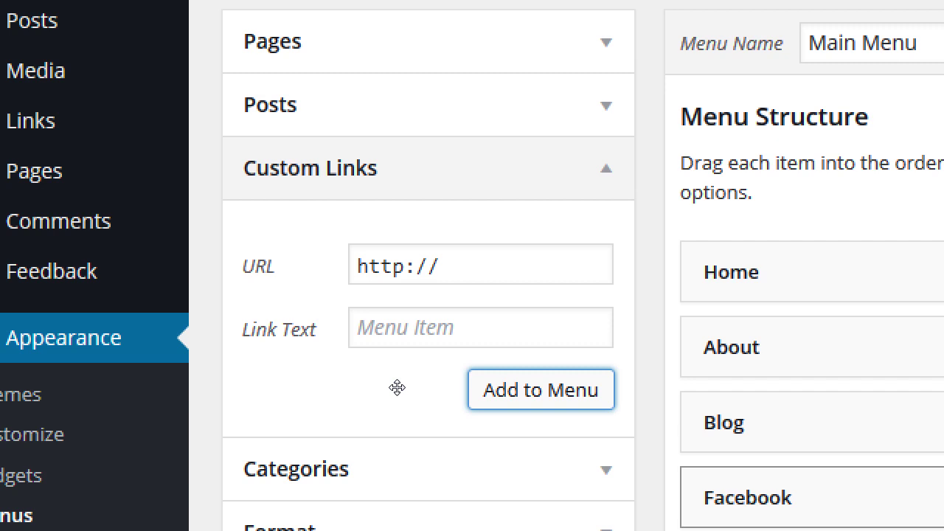
pyautogui.click(272, 273)
pyautogui.write('tw')
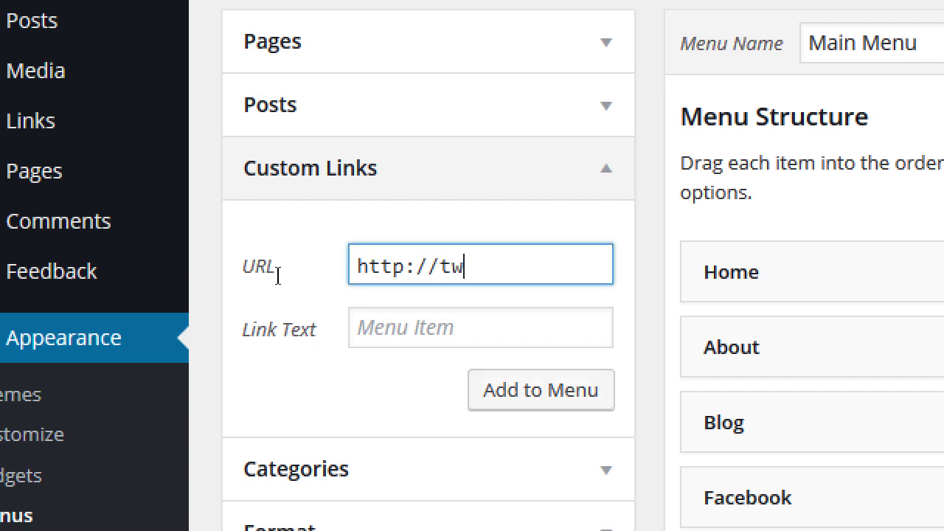
pyautogui.write('itter.com')
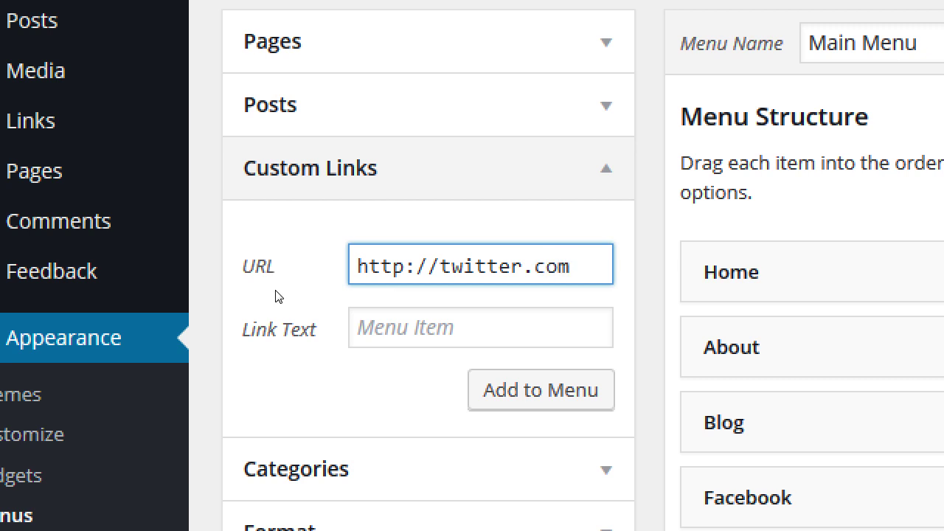
pyautogui.write('/pmdinteractive')
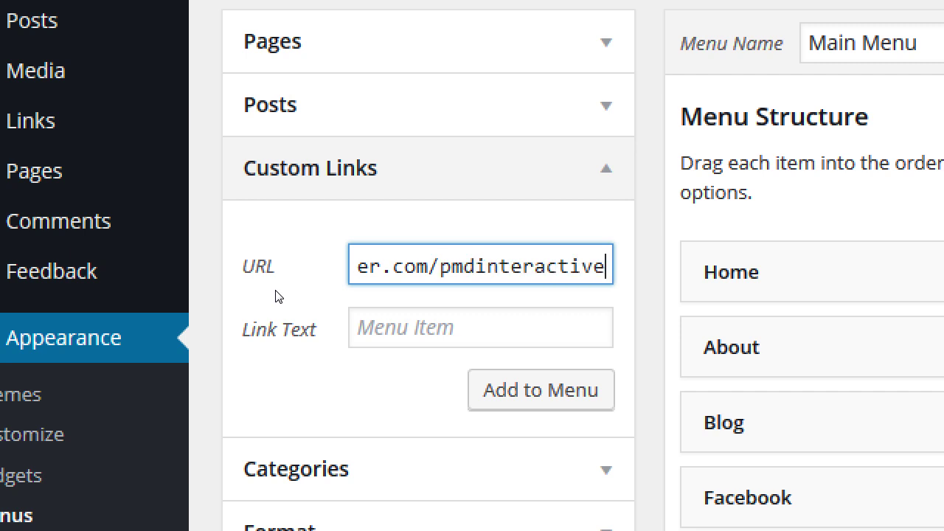
pyautogui.press('Tab')
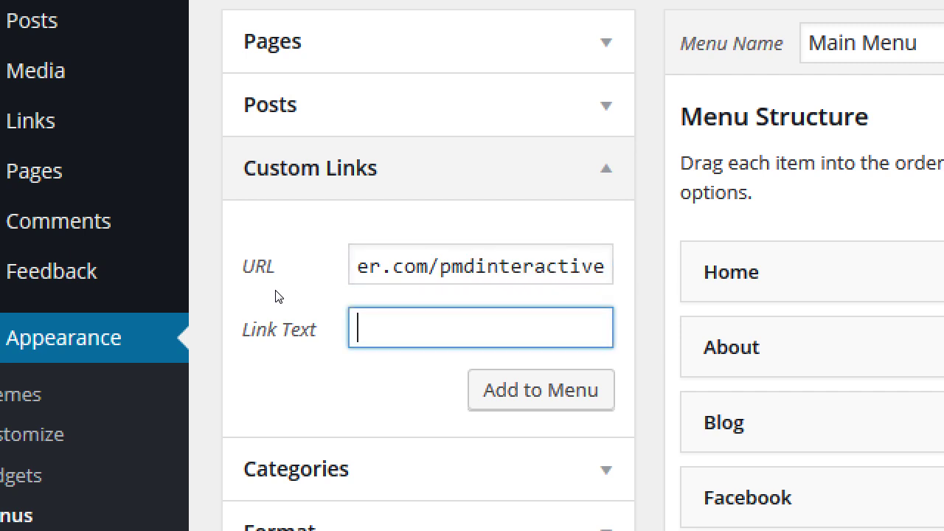
pyautogui.write('Link')
pyautogui.hotkey('ctrl', 'a')
pyautogui.write('twi')
pyautogui.hotkey('ctrl', 'a')
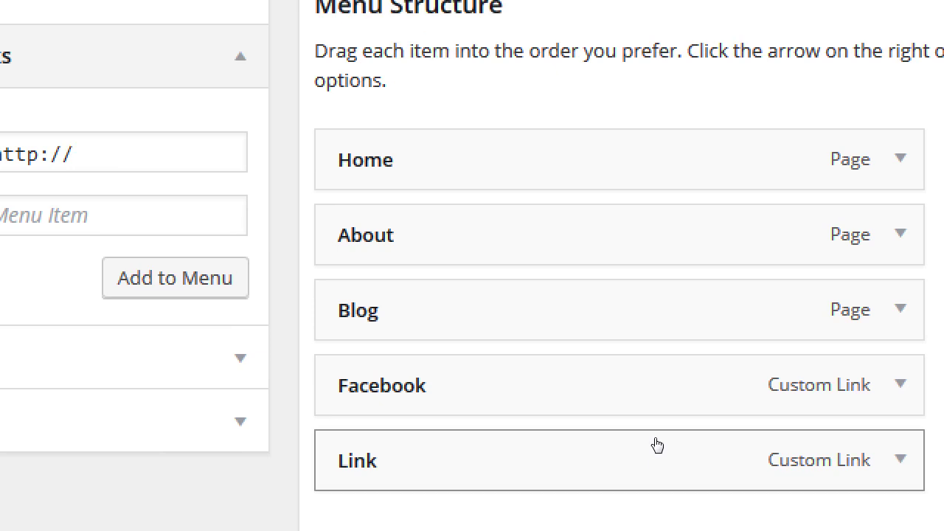
# Change the navigation label of the menu item pointing to twitter.com/pmdinteractive to Twitter
pyautogui.click(655, 447)
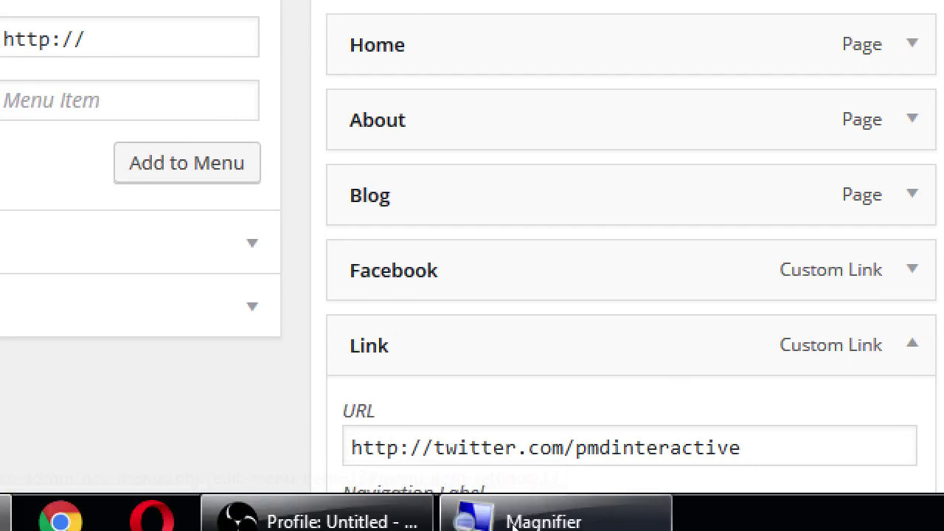
pyautogui.scroll(-3, 516, 464)
pyautogui.hotkey('ctrl', 'a')
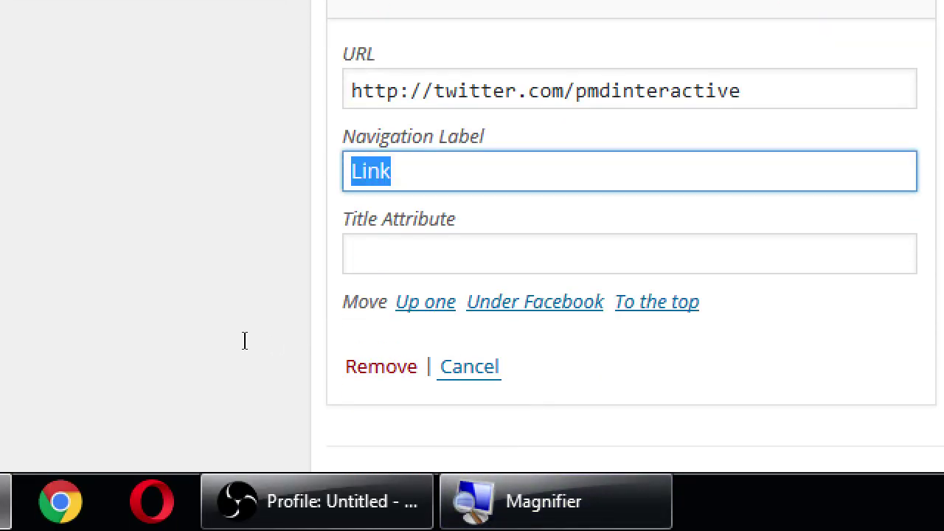
pyautogui.write('Twitter')
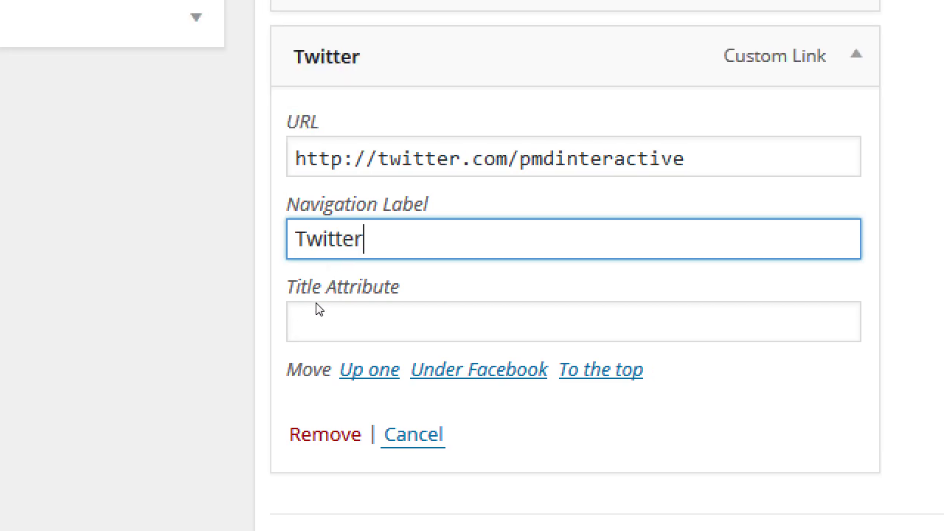
pyautogui.click(856, 54)
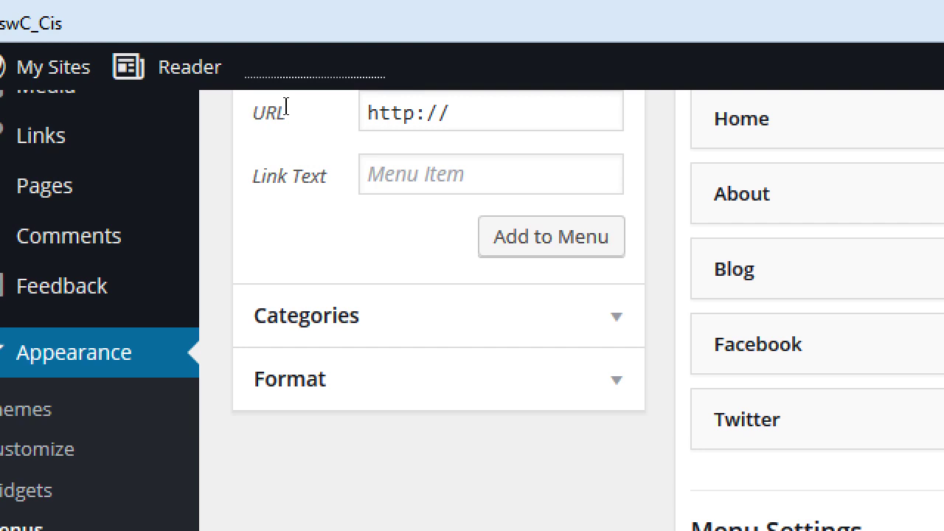
pyautogui.click(265, 34)
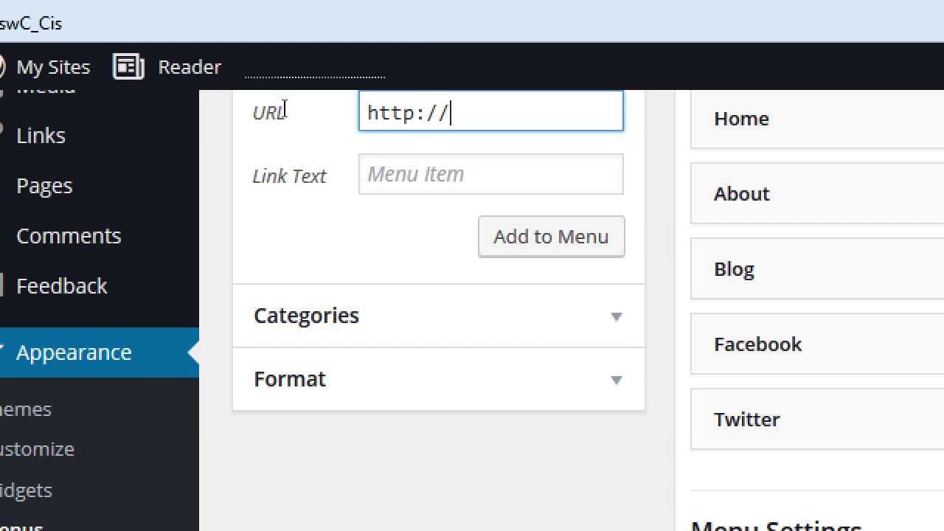
pyautogui.scroll(1, 209, 128)
pyautogui.scroll(2, 226, 208)
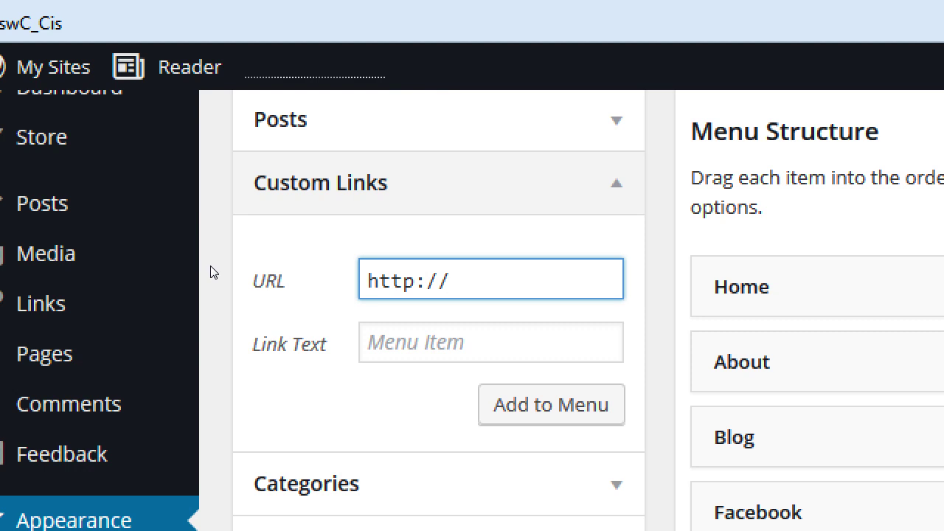
pyautogui.write('peach.cool')
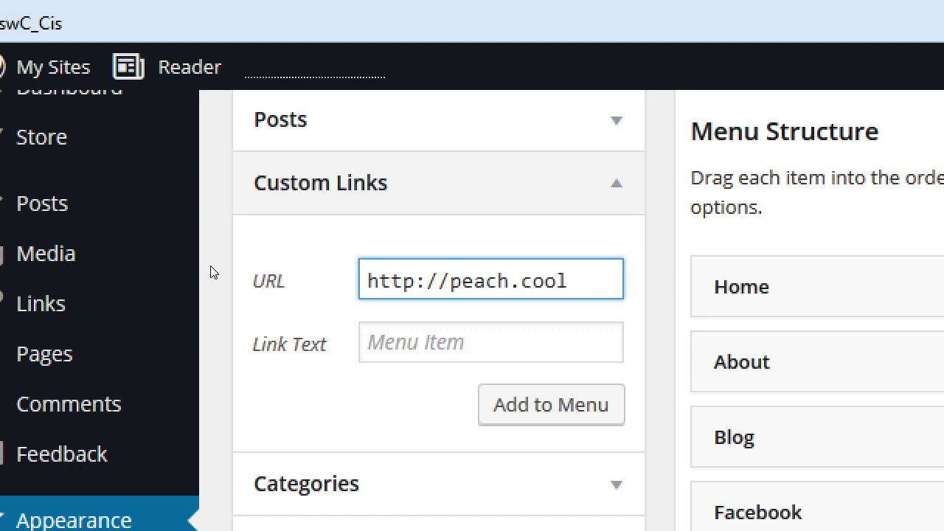
pyautogui.write('/add/')
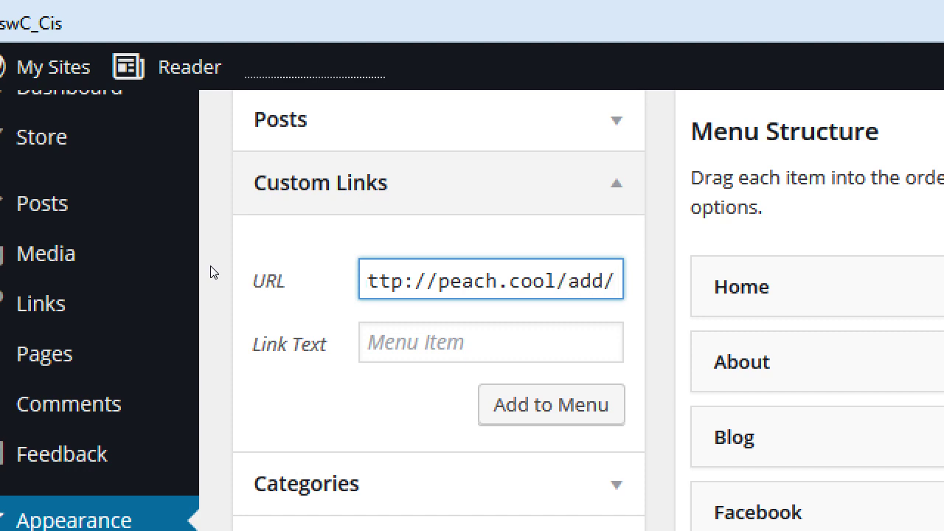
pyautogui.write('pmdi')
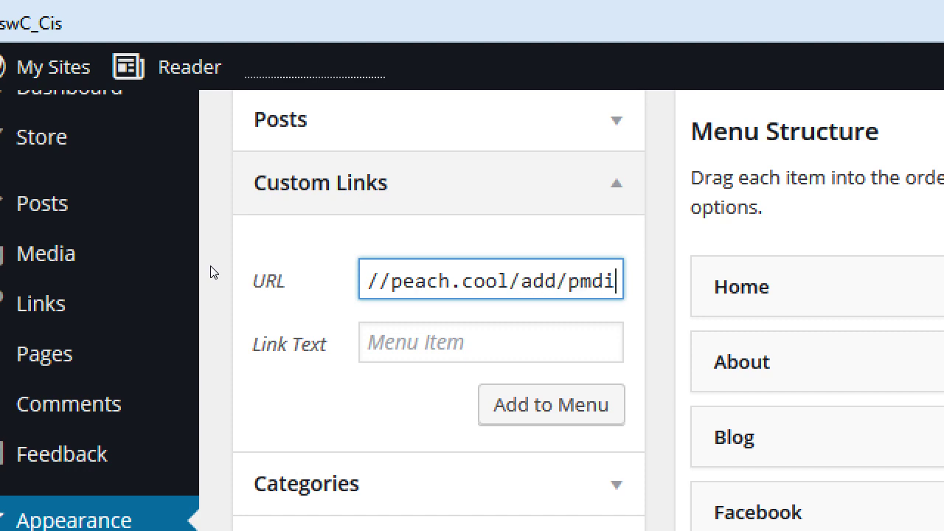
pyautogui.write('nteractive')
# Review the URL entered for the new custom link, reading it through from its beginning
pyautogui.press('Home')
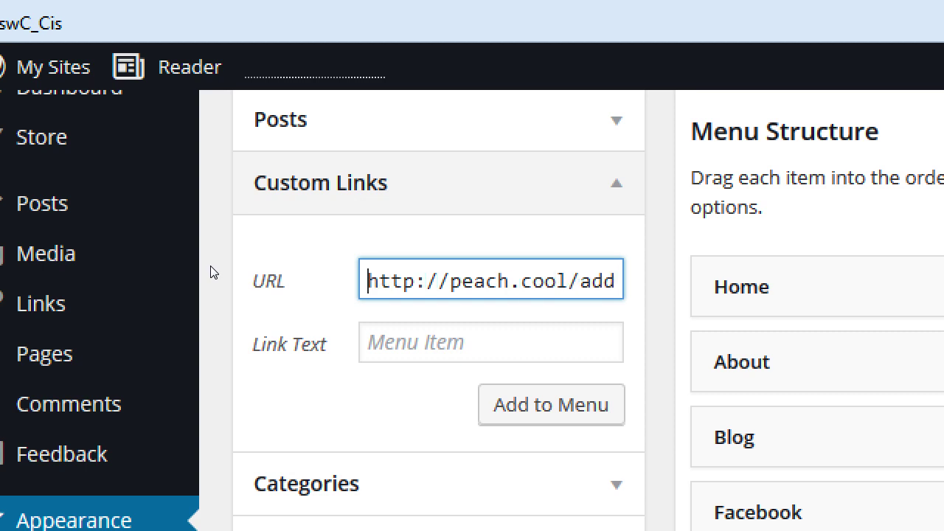
pyautogui.press('Right')
pyautogui.press('Right')
pyautogui.press('Right')
pyautogui.press('Right')
pyautogui.press('Right')
pyautogui.press('Right')
pyautogui.press('Right')
pyautogui.press('Right')
pyautogui.press('Right')
pyautogui.press('Right')
pyautogui.press('Right')
pyautogui.press('Right')
pyautogui.press('Right')
pyautogui.press('Right')
pyautogui.press('Right')
pyautogui.press('Right')
pyautogui.press('Right')
pyautogui.press('Right')
pyautogui.press('Right')
pyautogui.press('Right')
pyautogui.press('Right')
pyautogui.press('Right')
pyautogui.press('Right')
pyautogui.press('Right')
pyautogui.press('Right')
pyautogui.press('Right')
pyautogui.press('Right')
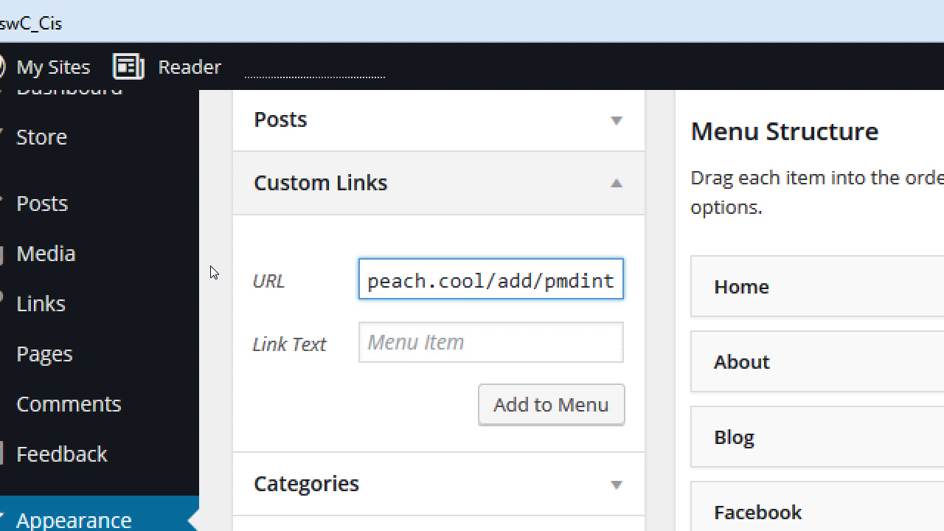
# Set the custom link's text to Peach and add it to the Main Menu
pyautogui.press('Tab')
pyautogui.write('Peach')
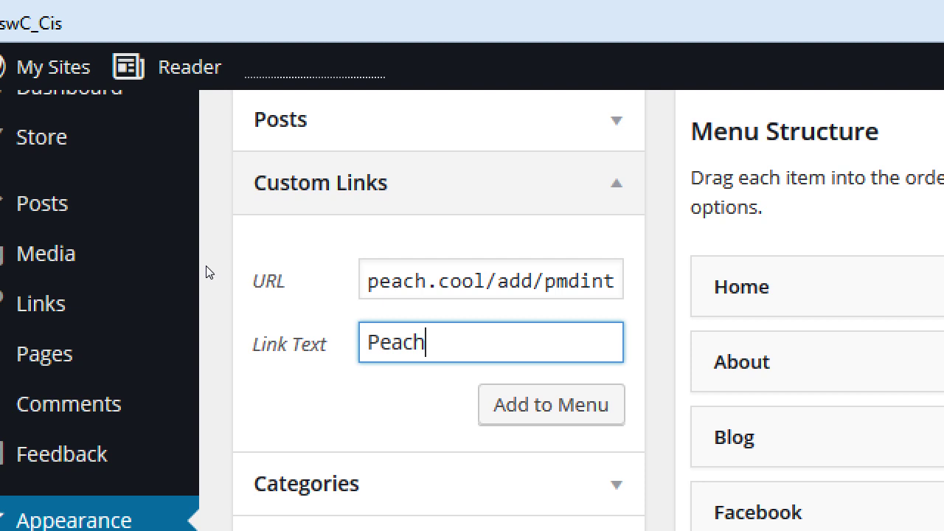
pyautogui.press('Tab')
pyautogui.press('Return')
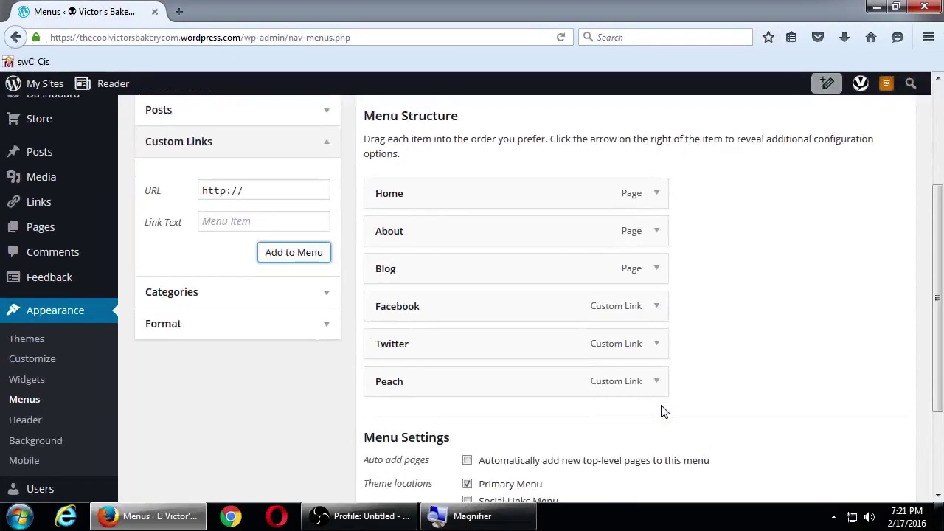
# Save the Main Menu and view the live Victor's Bakery site with its updated navigation
pyautogui.scroll(3, 743, 350)
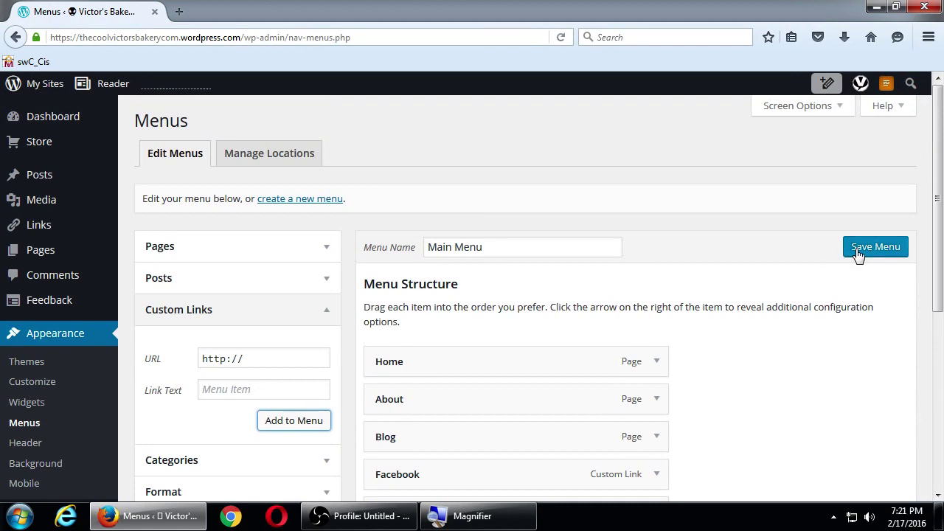
pyautogui.click(856, 253)
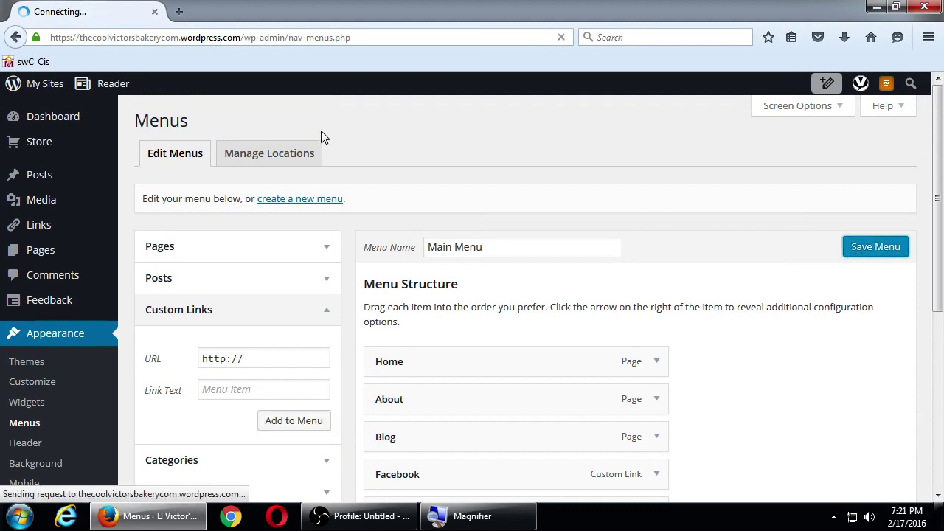
pyautogui.moveTo(118, 120)
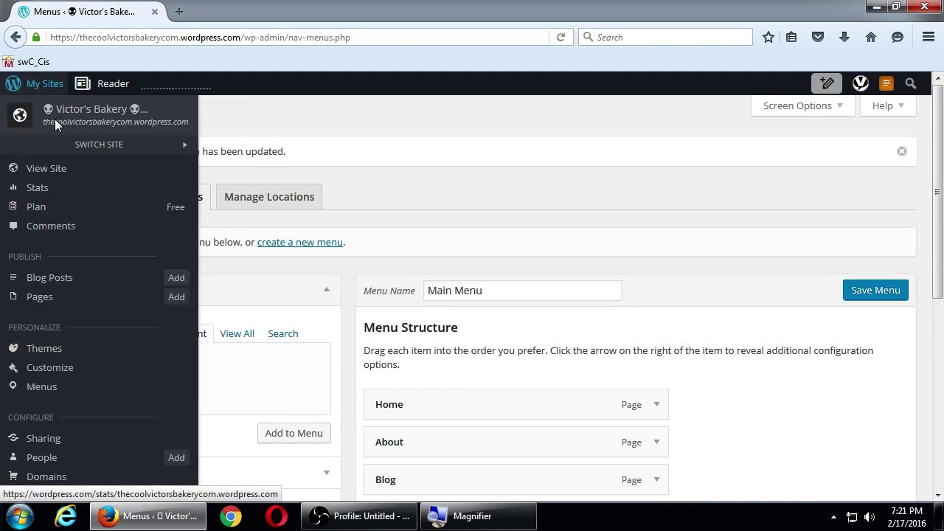
pyautogui.click(45, 169)
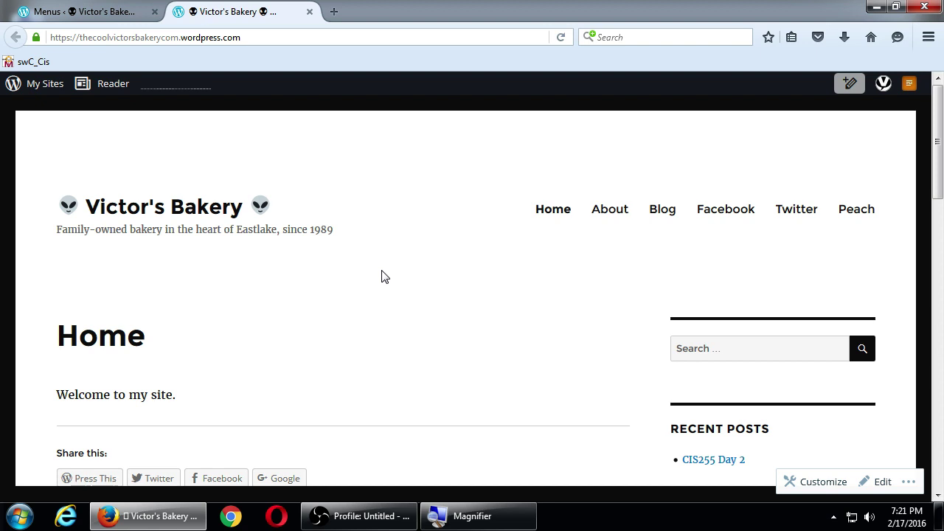
# Return to the menu editor and add a custom link named Social with the URL # to the Main Menu
pyautogui.click(106, 15)
pyautogui.scroll(-3, 331, 200)
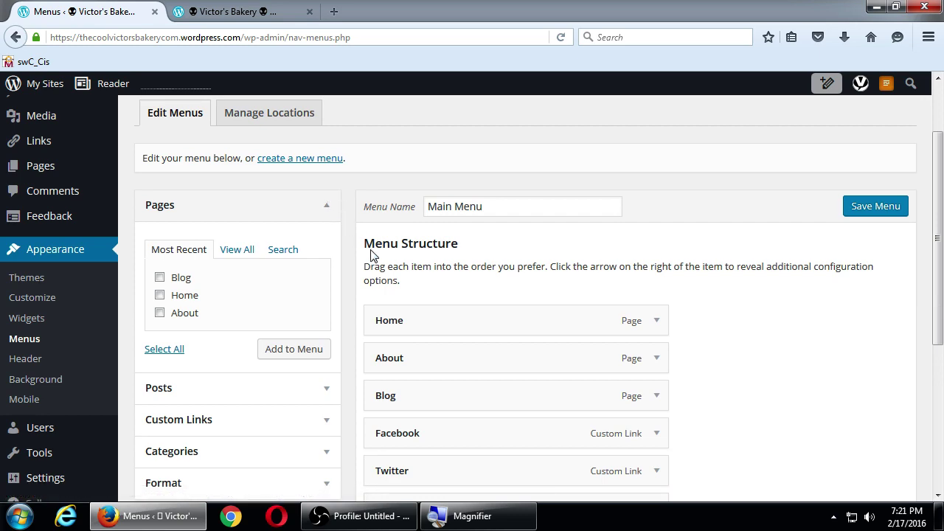
pyautogui.scroll(-1, 372, 256)
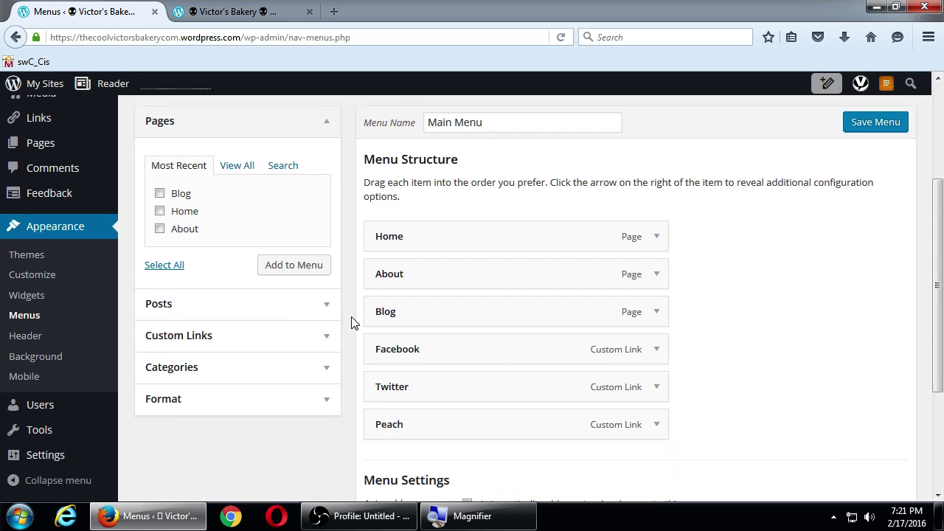
pyautogui.click(186, 339)
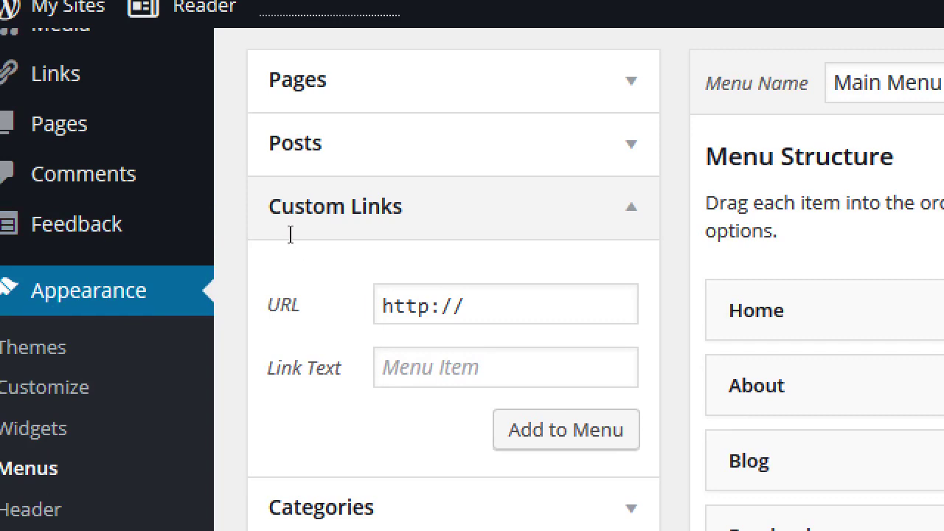
pyautogui.press('Tab')
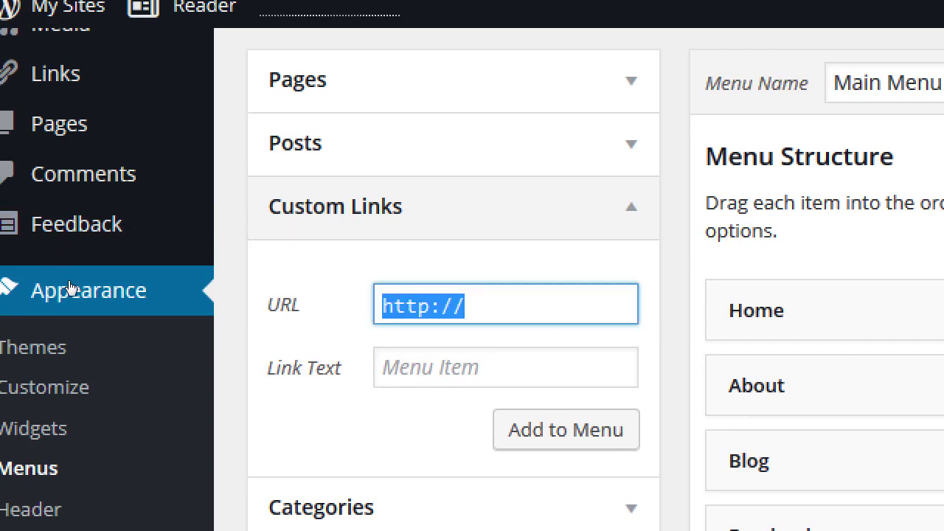
pyautogui.write('#')
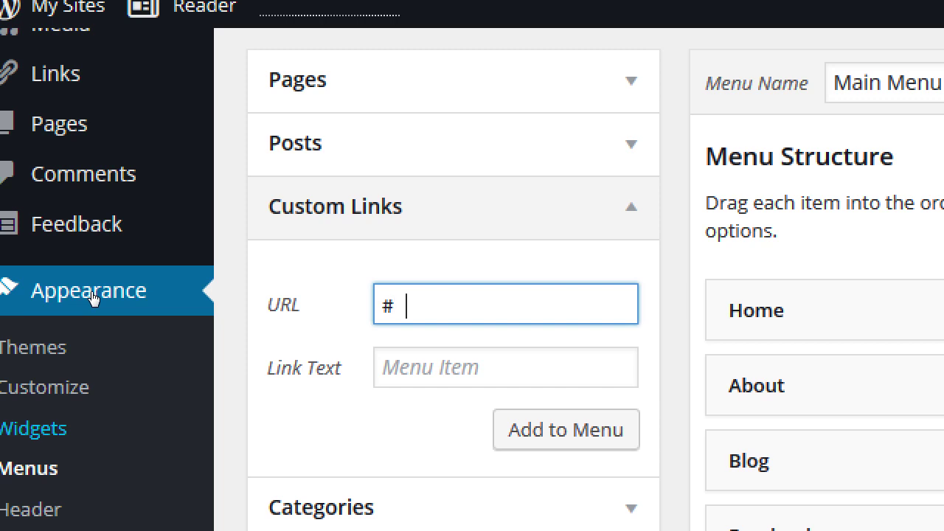
pyautogui.press('Tab')
pyautogui.write('Social')
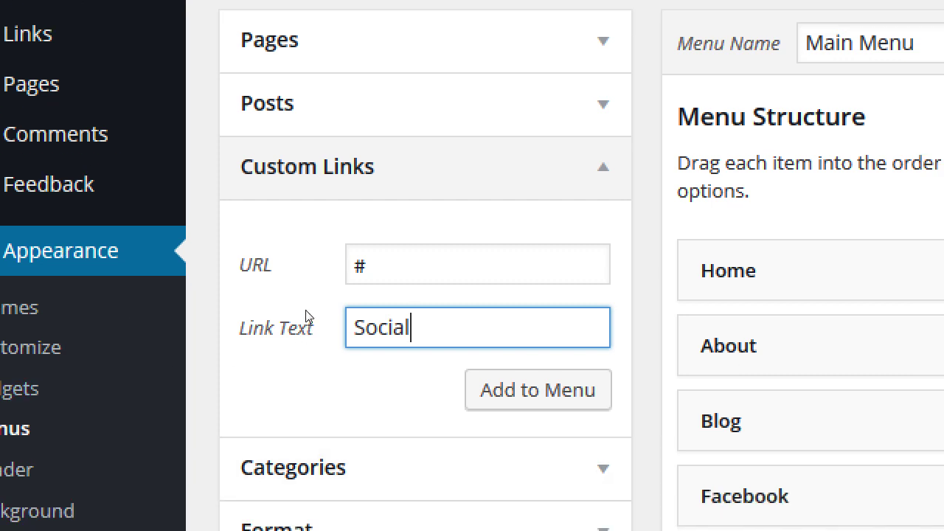
pyautogui.press('Return')
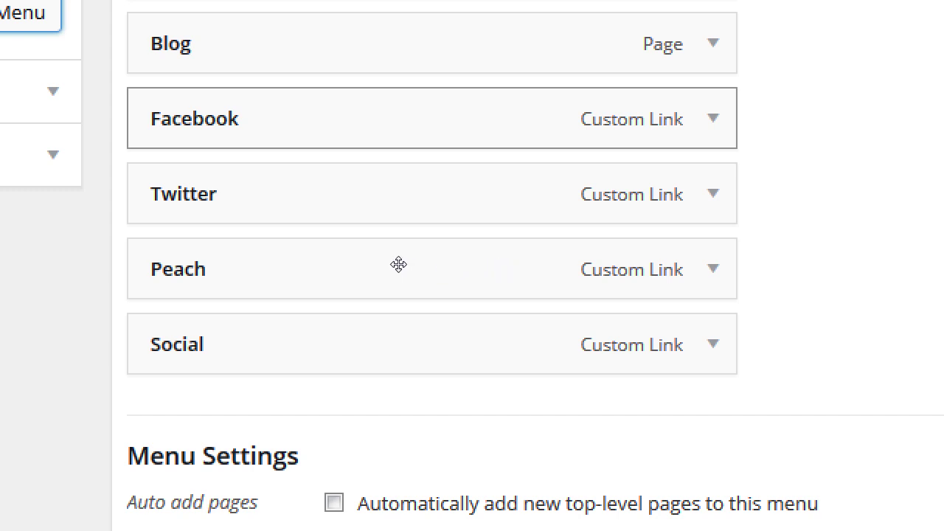
# Nest the Facebook, Twitter and Peach links as sub items directly under Social, in that order
pyautogui.moveTo(395, 265); pyautogui.dragTo(405, 400)
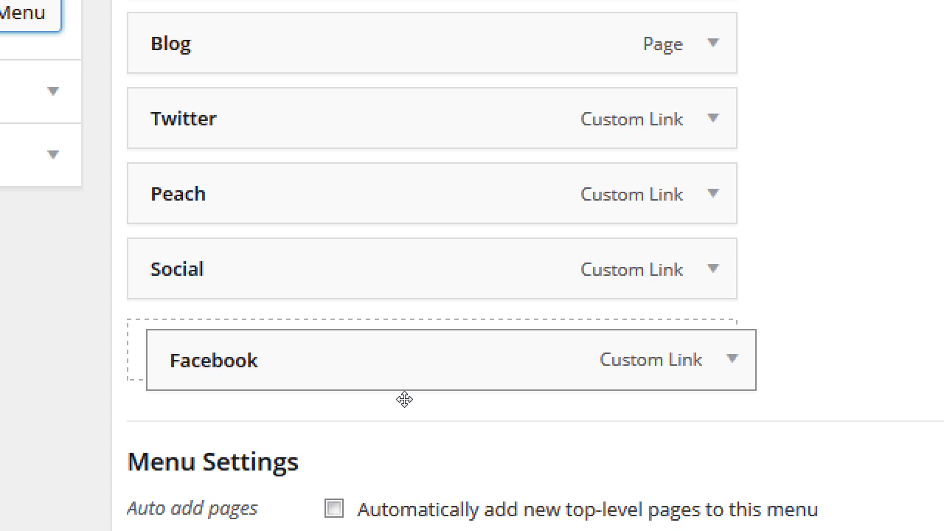
pyautogui.moveTo(405, 400); pyautogui.dragTo(425, 395)
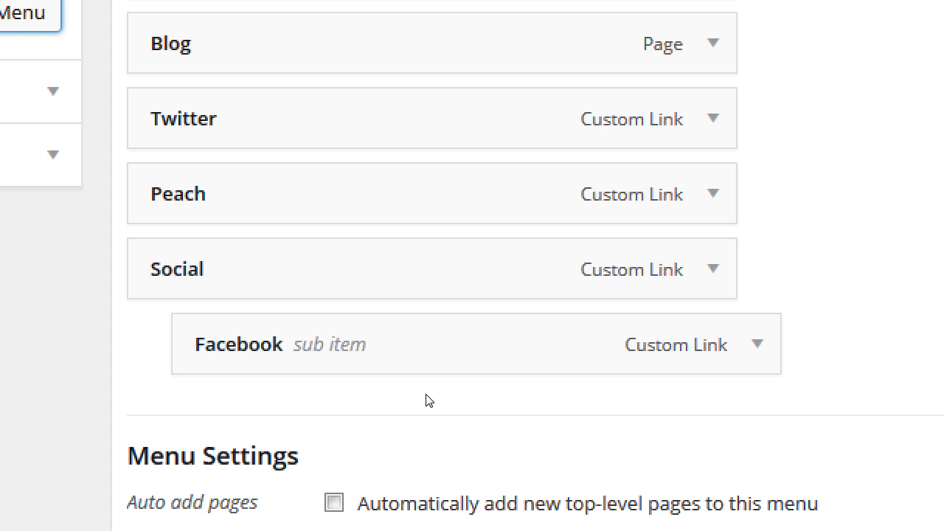
pyautogui.moveTo(417, 118); pyautogui.dragTo(463, 392)
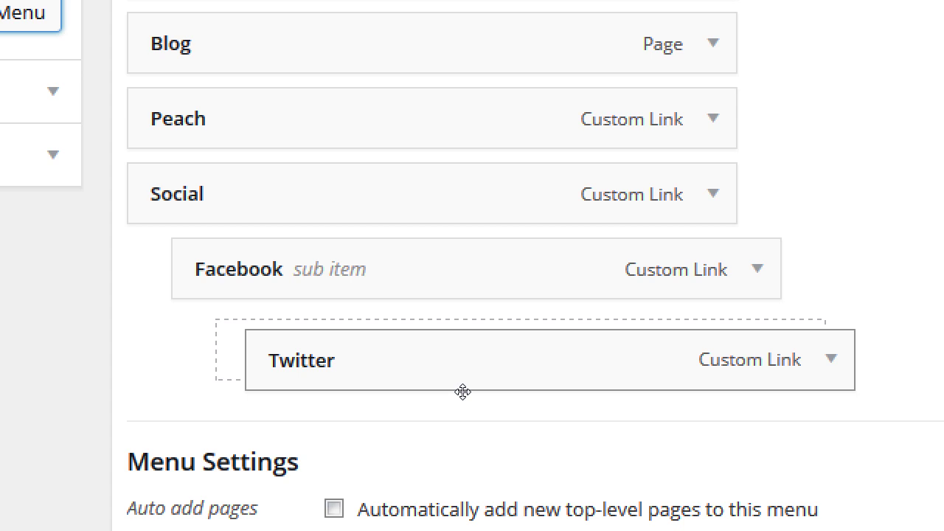
pyautogui.moveTo(463, 392); pyautogui.dragTo(438, 390)
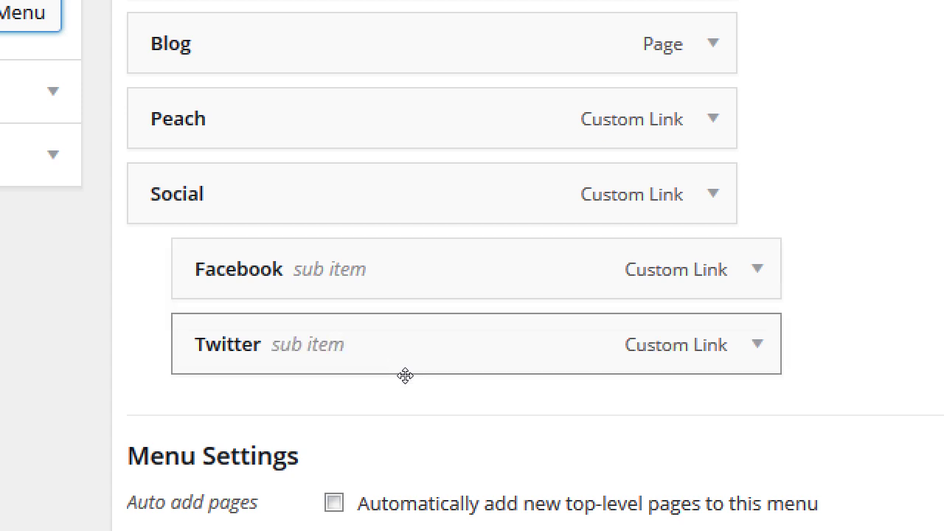
pyautogui.moveTo(395, 118); pyautogui.dragTo(452, 398)
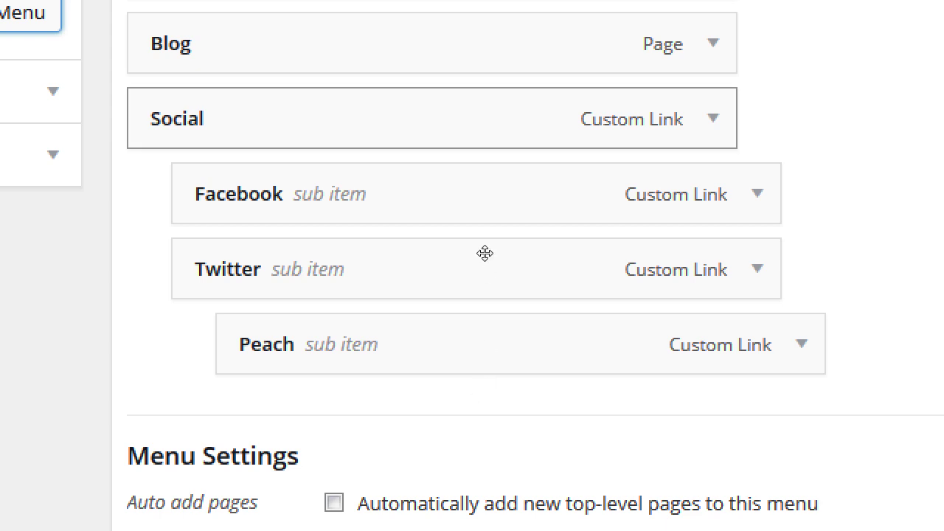
pyautogui.moveTo(449, 372); pyautogui.dragTo(425, 400)
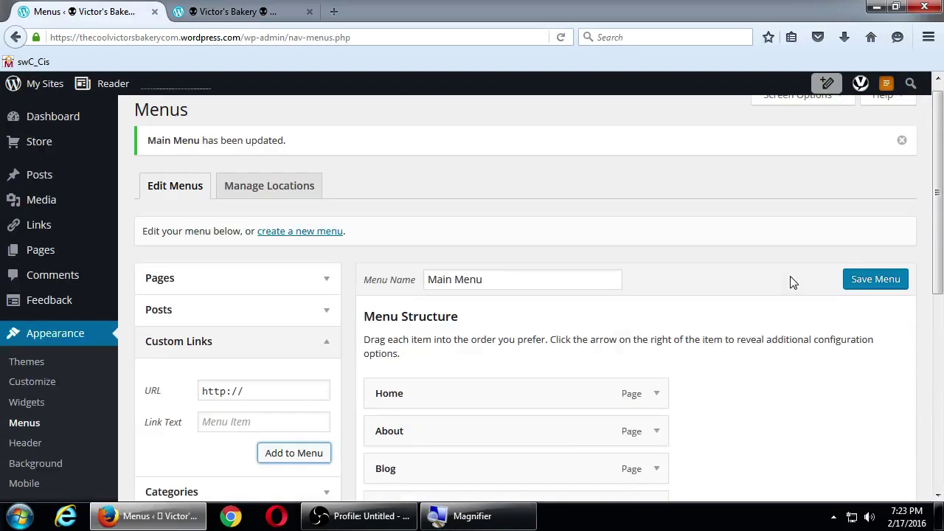
# Save the Main Menu and reload the live site to check the Social dropdown
pyautogui.click(875, 290)
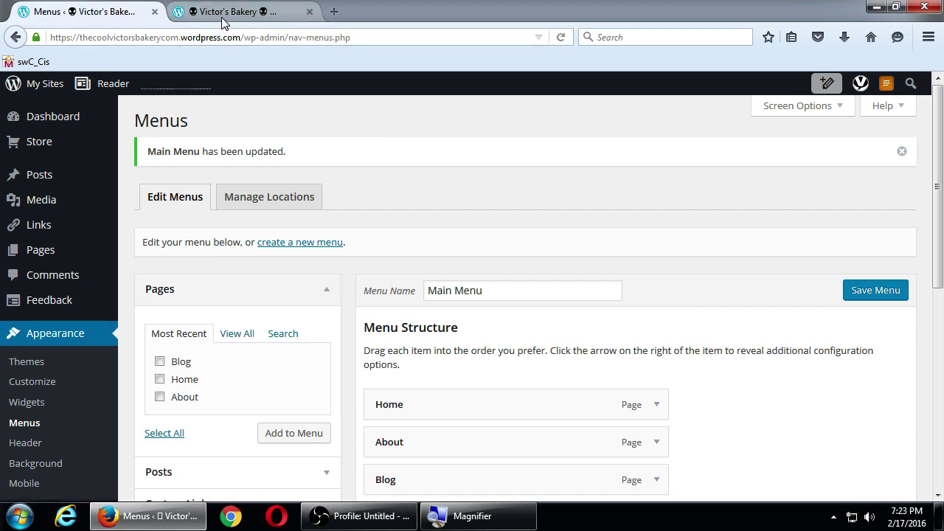
pyautogui.click(253, 21)
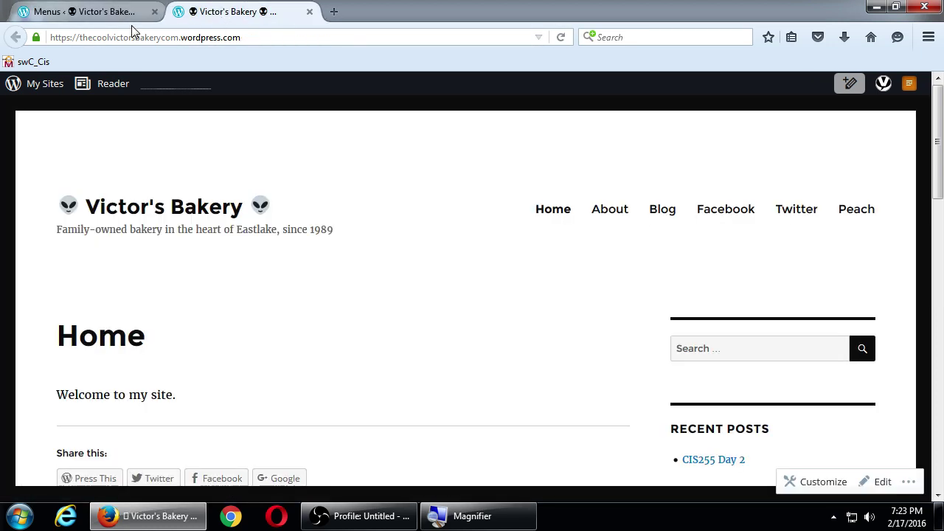
pyautogui.click(561, 37)
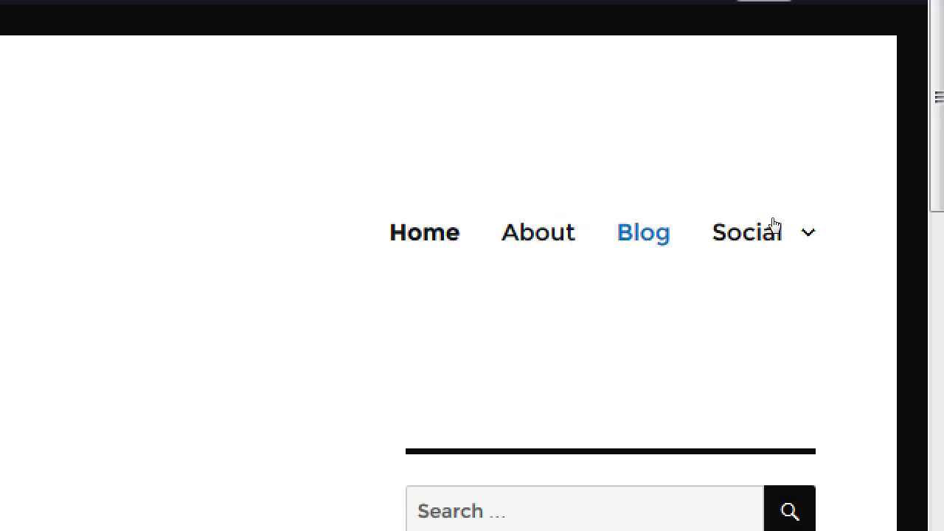
pyautogui.press('Tab')
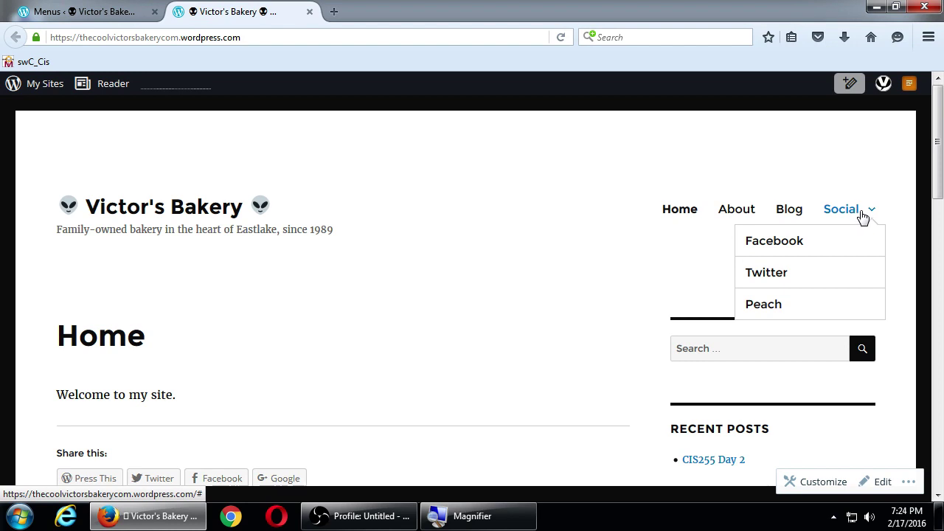
# Test the Facebook and Twitter links in the live site's Social submenu, returning to the home page after each
pyautogui.click(821, 244)
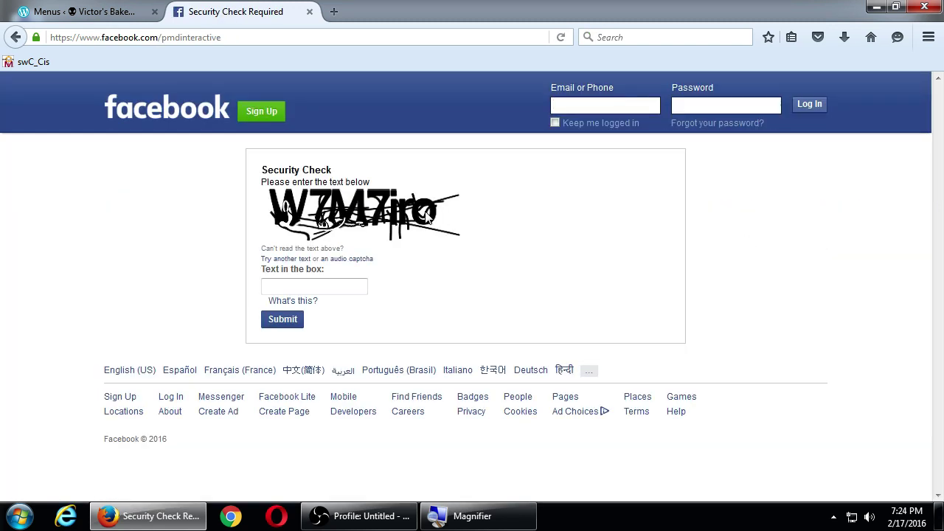
pyautogui.click(16, 39)
pyautogui.moveTo(847, 221)
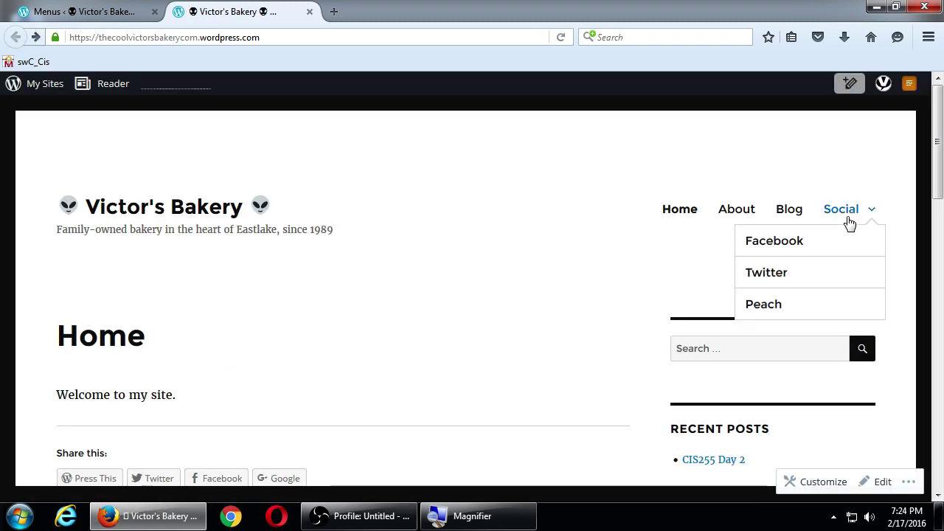
pyautogui.click(827, 272)
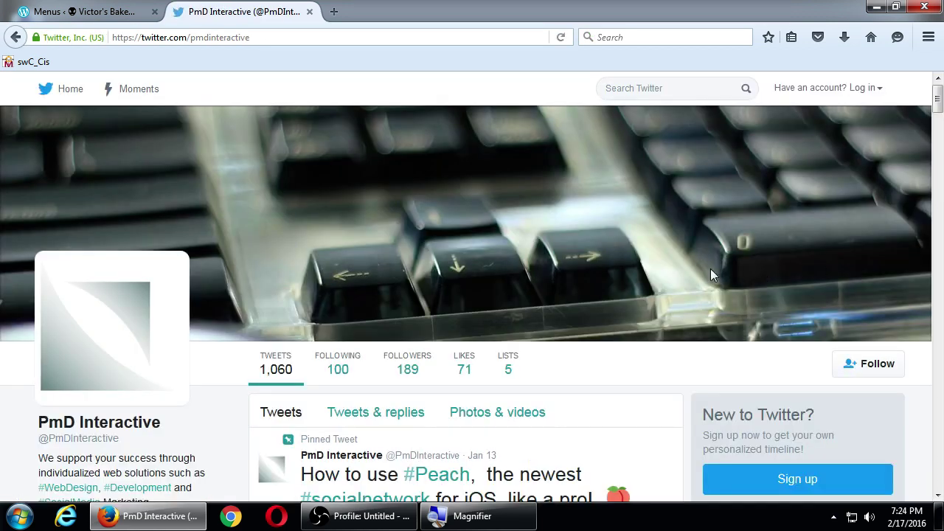
pyautogui.scroll(-1, 489, 245)
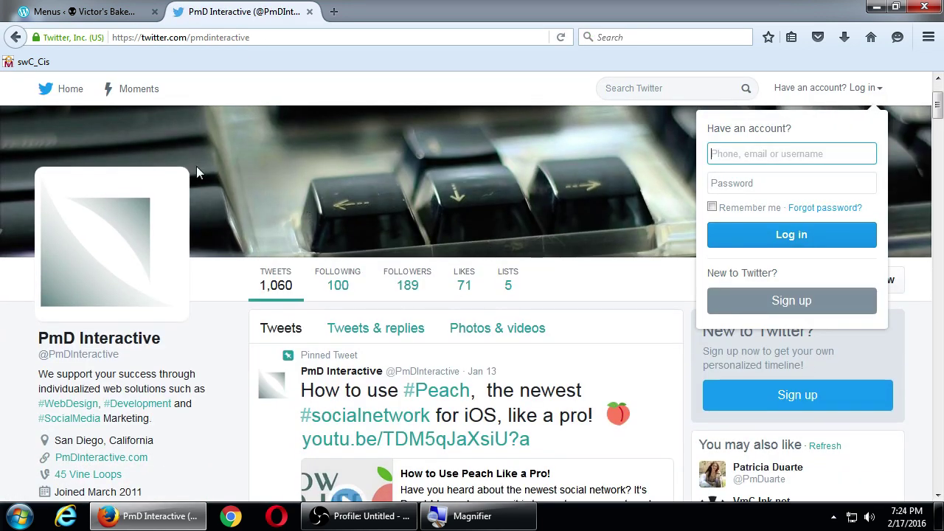
pyautogui.click(16, 36)
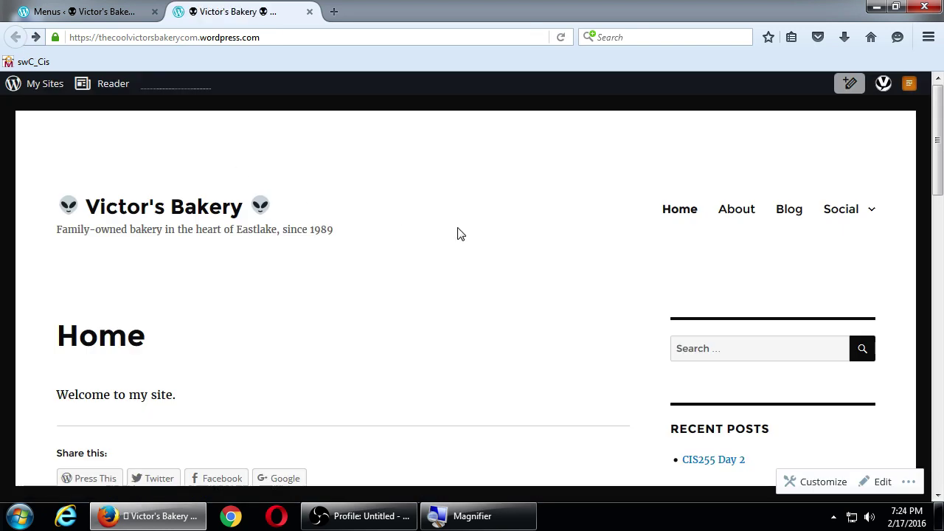
pyautogui.click(842, 222)
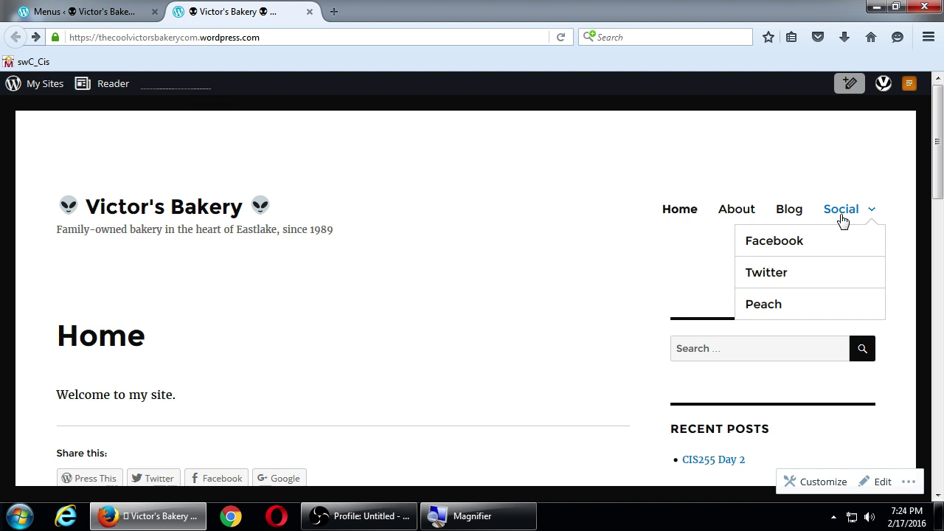
# Close the old menu editor tab and reopen the site's menu editor from the live site
pyautogui.click(154, 11)
pyautogui.moveTo(845, 221)
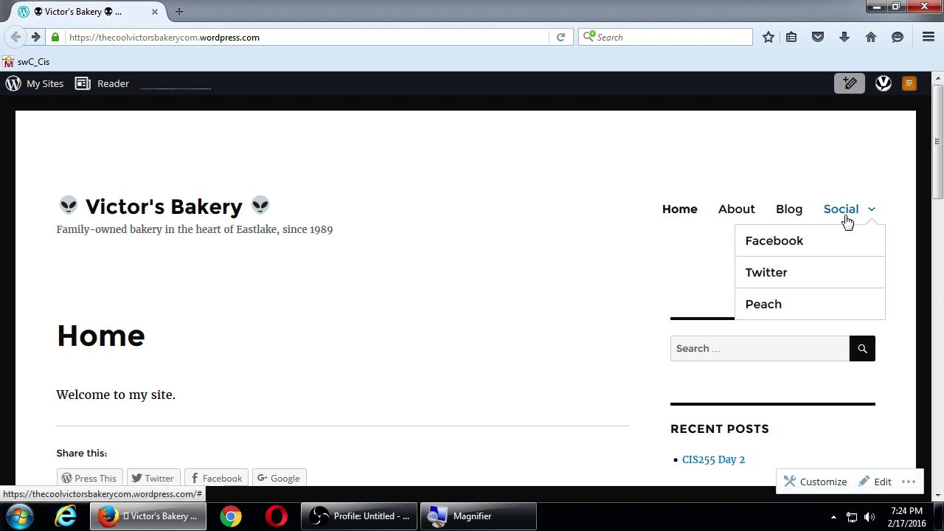
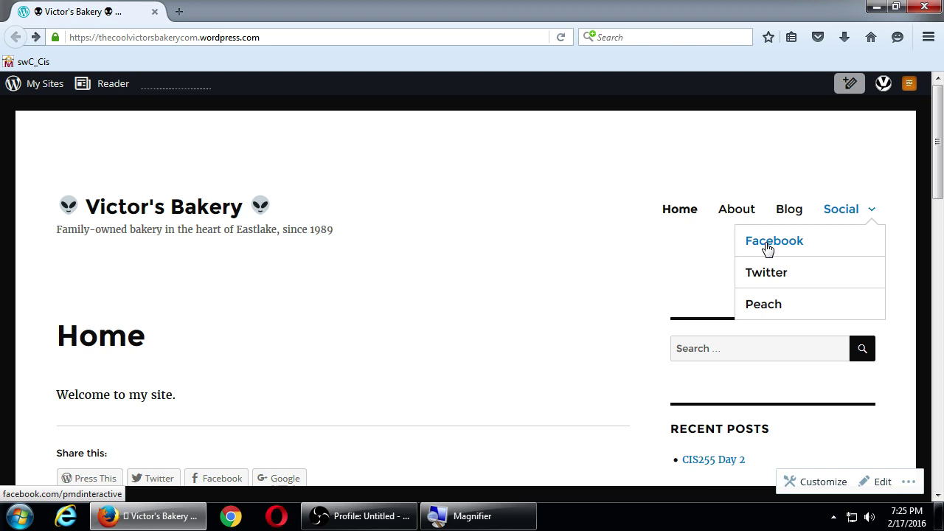
pyautogui.click(33, 85)
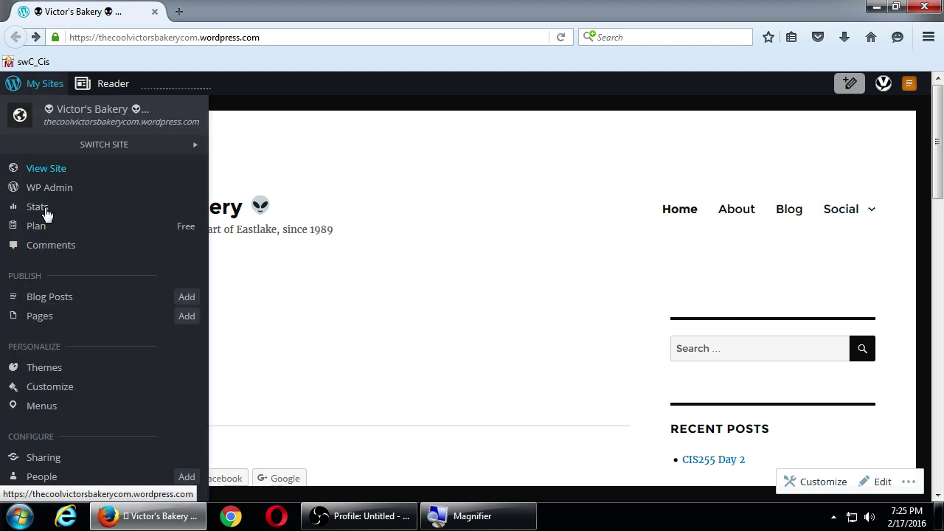
pyautogui.click(61, 407)
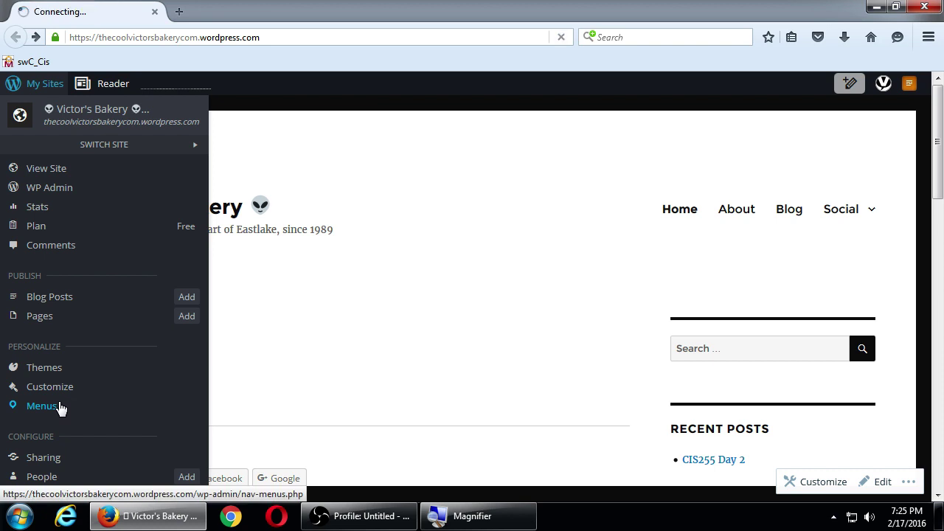
# Expand the Facebook sub item in the Main Menu and examine its URL, navigation label and title attribute settings
pyautogui.scroll(-2, 313, 342)
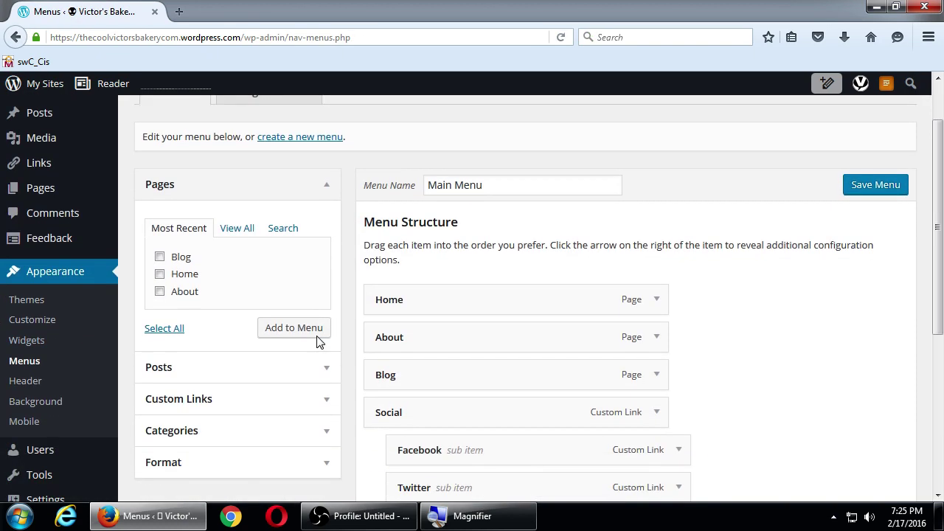
pyautogui.scroll(-3, 318, 342)
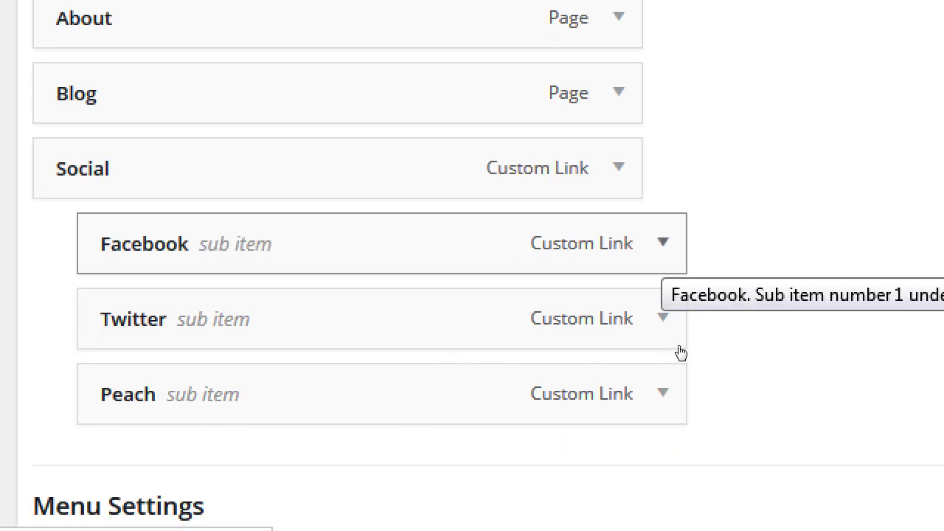
pyautogui.click(680, 352)
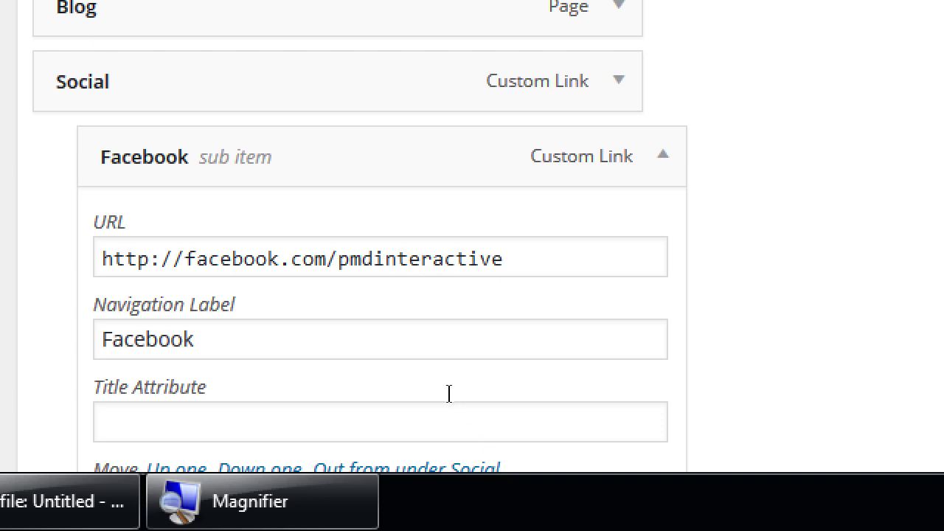
pyautogui.moveTo(447, 392); pyautogui.dragTo(610, 388)
pyautogui.click(627, 388)
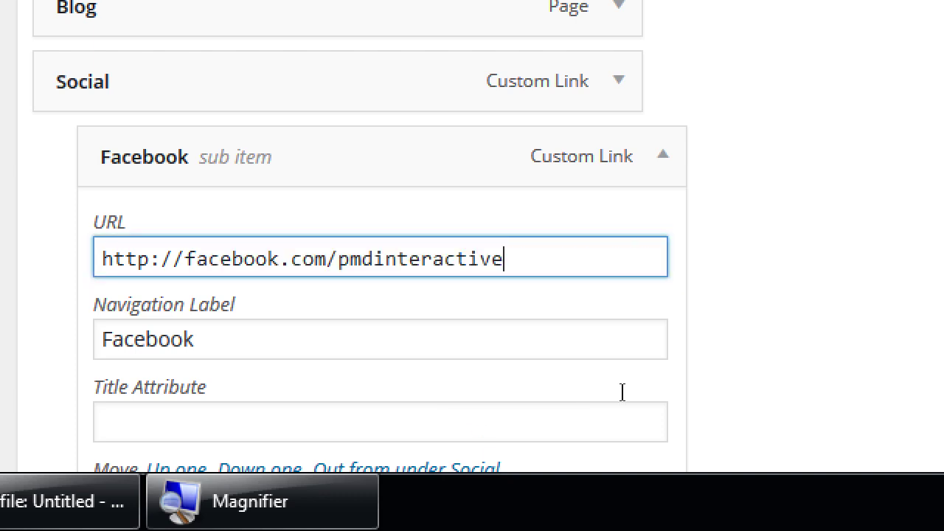
pyautogui.press('Tab')
pyautogui.press('End')
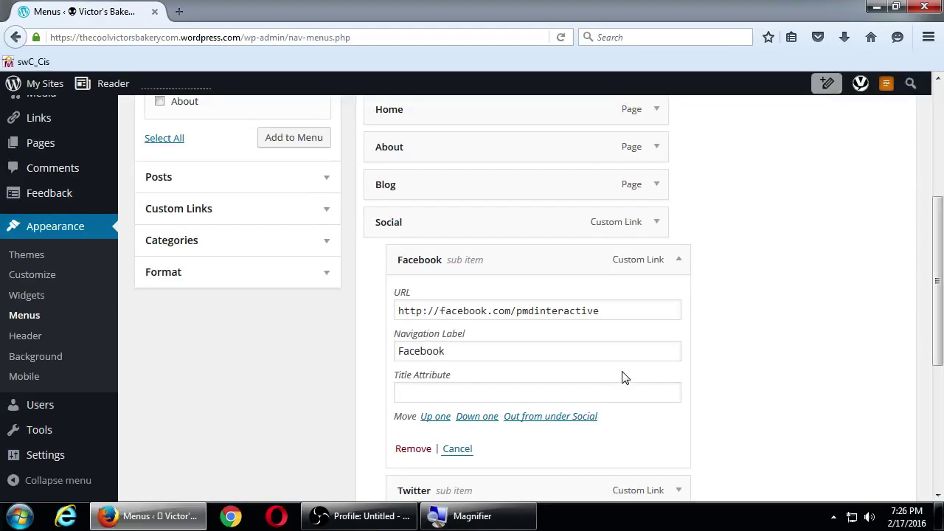
# Show the Link Target advanced menu property in the screen options, keeping Title Attribute enabled
pyautogui.scroll(3, 741, 320)
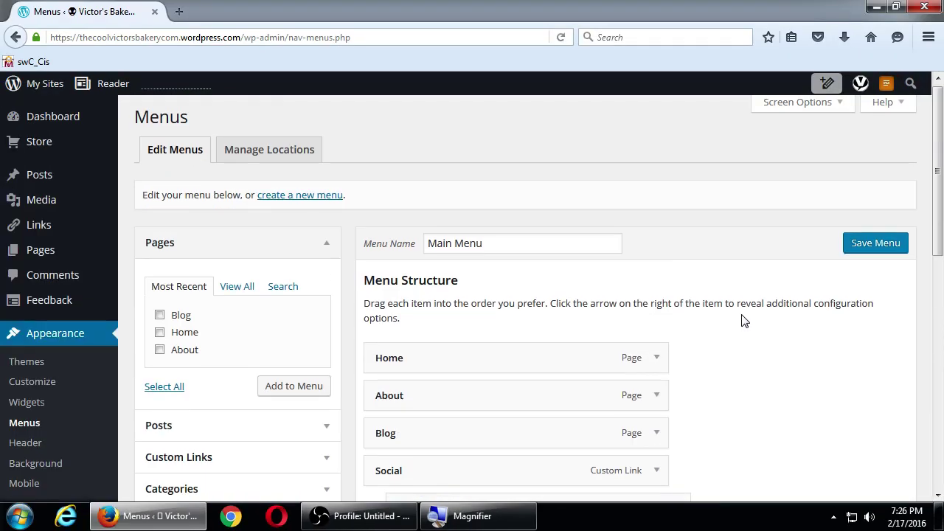
pyautogui.click(791, 114)
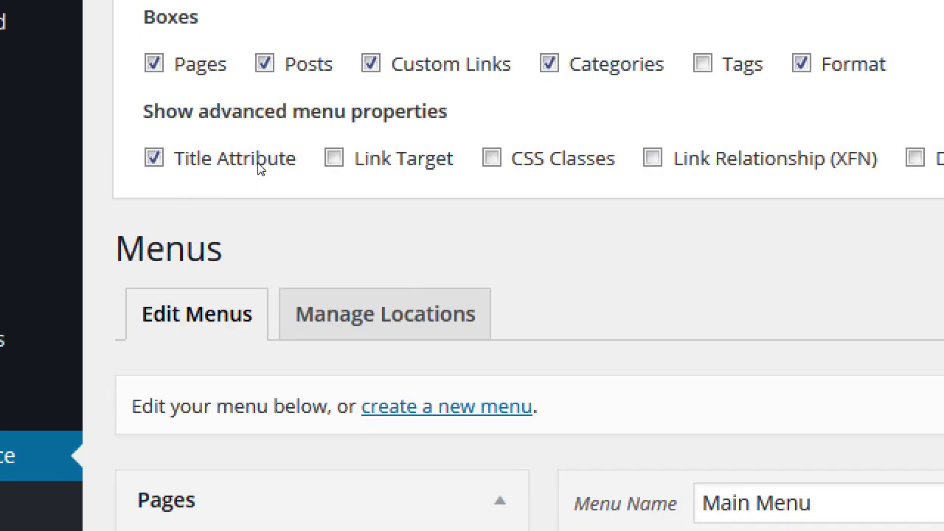
pyautogui.click(158, 192)
pyautogui.click(156, 190)
pyautogui.press('Tab')
pyautogui.press('space')
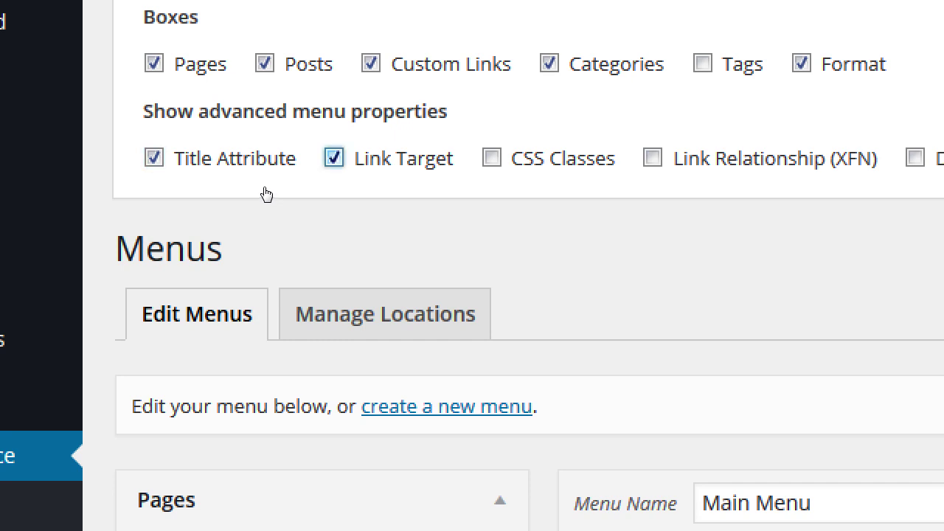
# Set the Facebook sub item of the Main Menu to open its link in a new tab
pyautogui.doubleClick(374, 158)
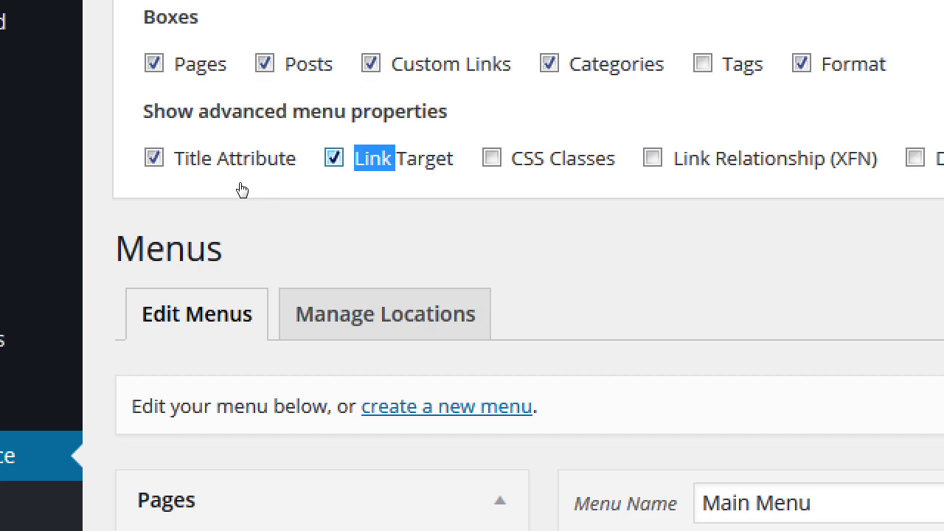
pyautogui.scroll(-5, 651, 439)
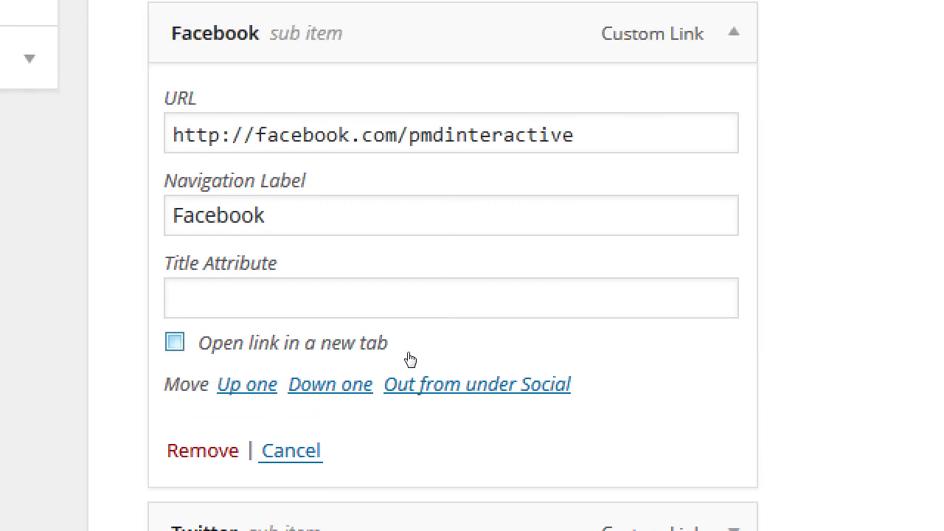
pyautogui.click(401, 357)
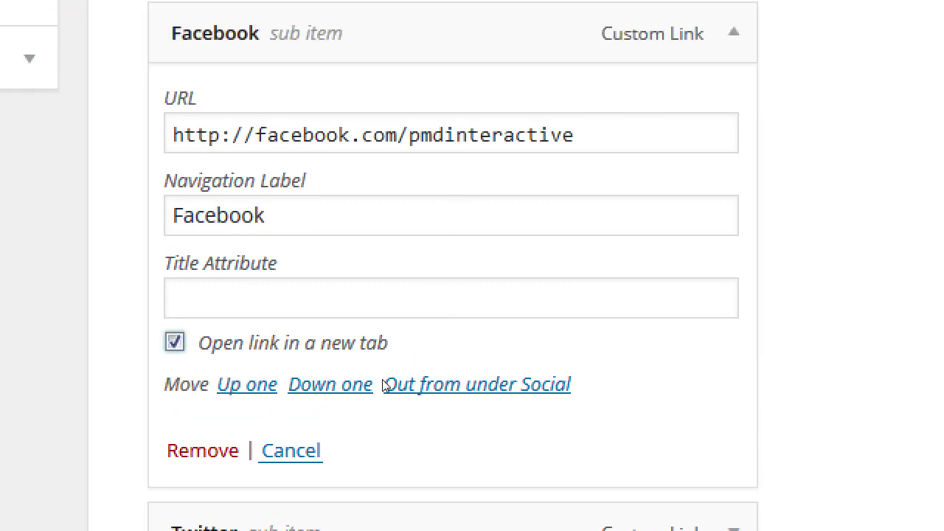
pyautogui.press('super+minus')
pyautogui.scroll(2, 542, 419)
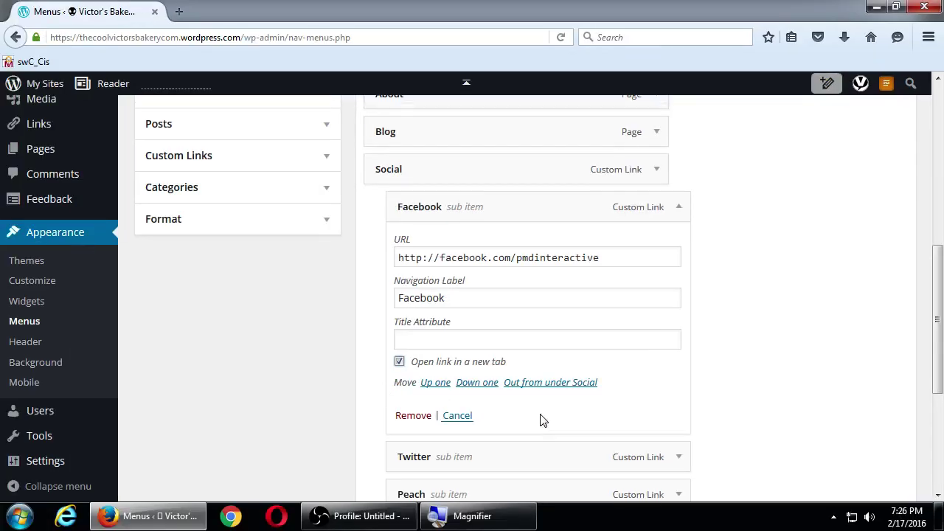
# Set the Twitter and Peach sub items to open their links in a new tab
pyautogui.scroll(-2, 605, 437)
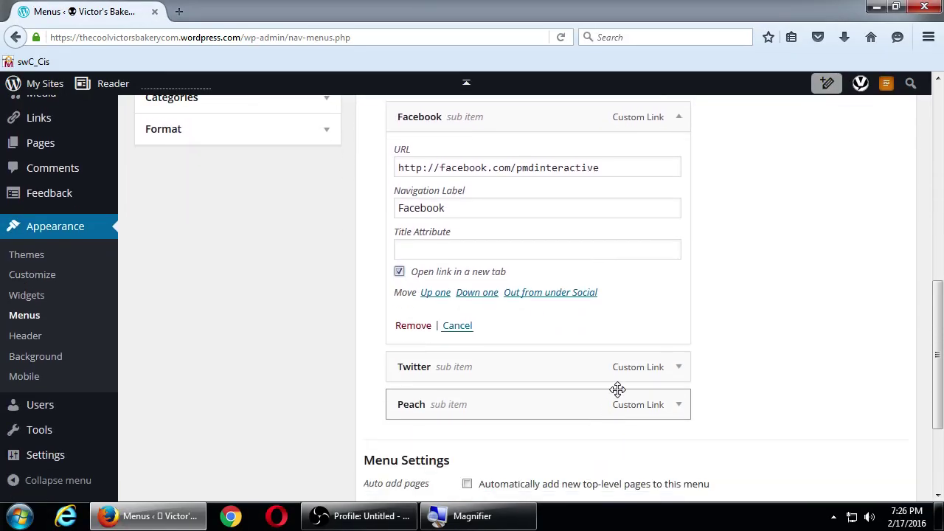
pyautogui.click(674, 370)
pyautogui.scroll(-3, 649, 390)
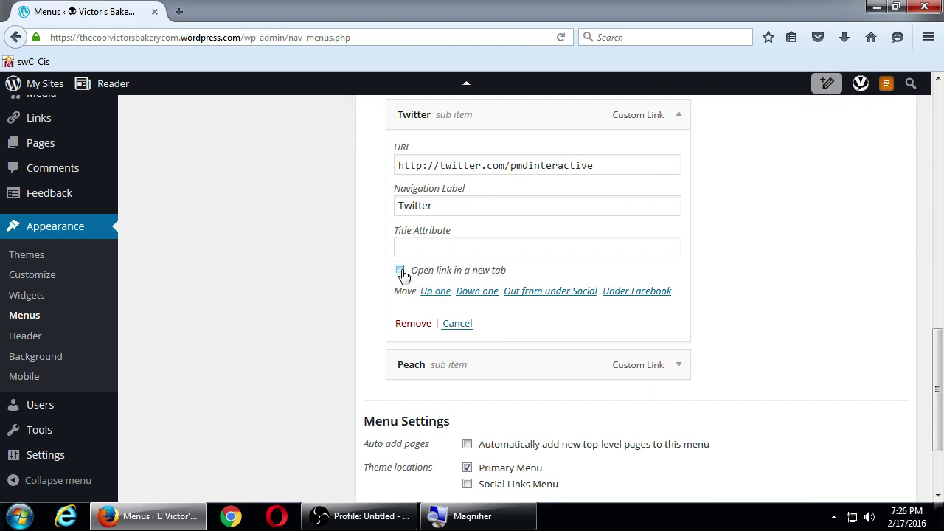
pyautogui.click(399, 270)
pyautogui.click(677, 366)
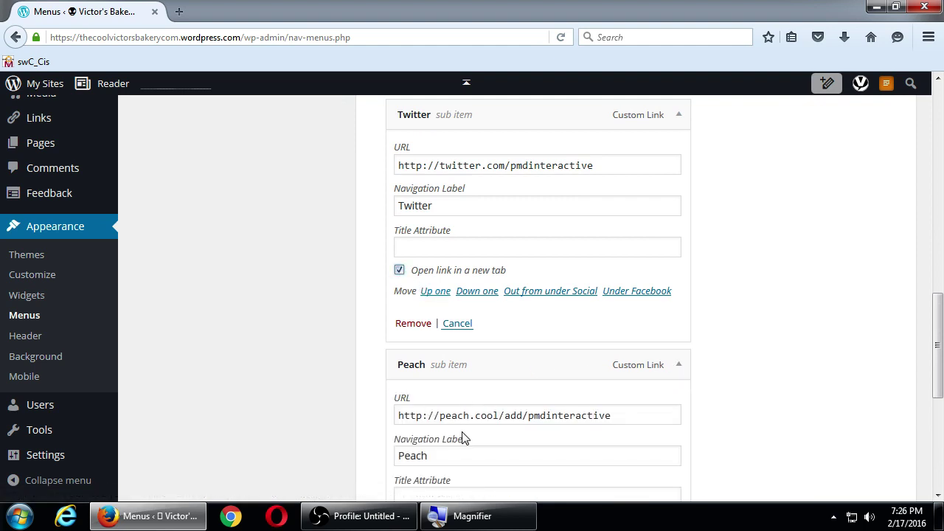
pyautogui.scroll(-3, 442, 432)
pyautogui.click(400, 353)
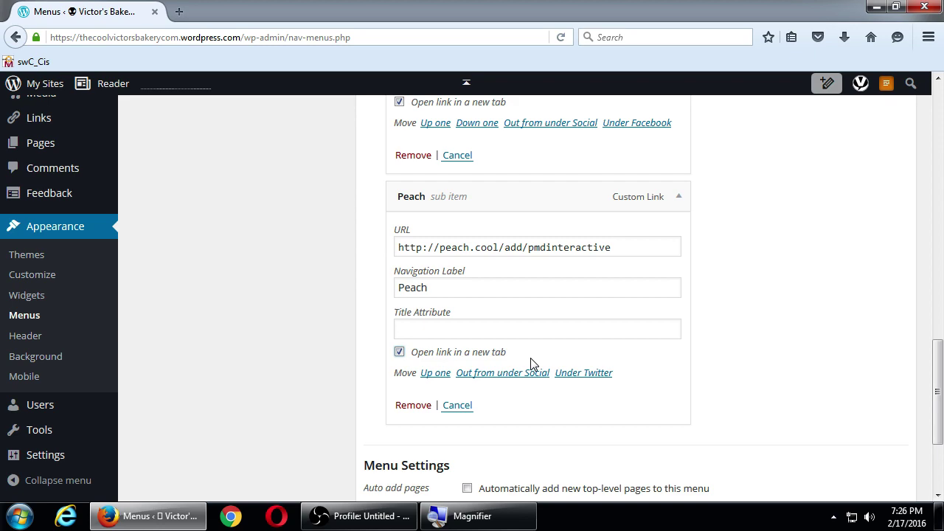
# Review the advanced menu properties in the screen options, then save the Main Menu
pyautogui.scroll(15, 533, 358)
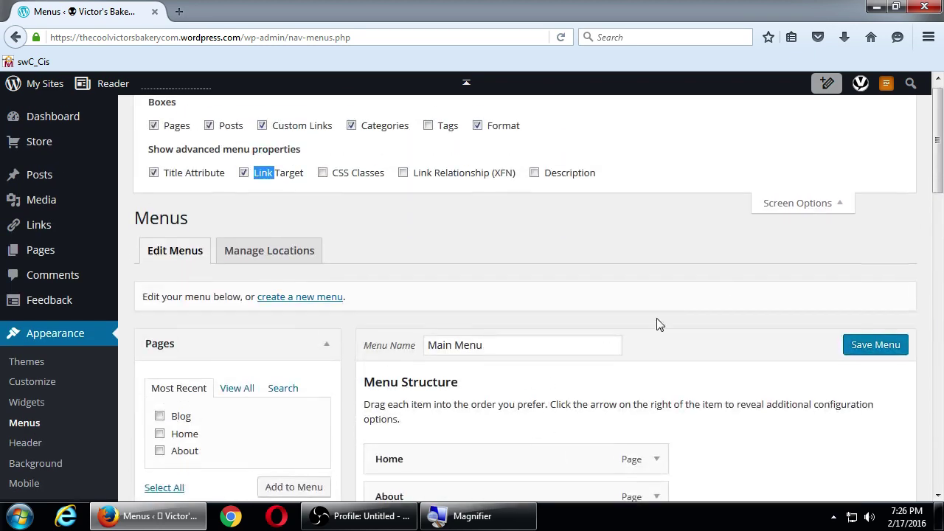
pyautogui.click(802, 218)
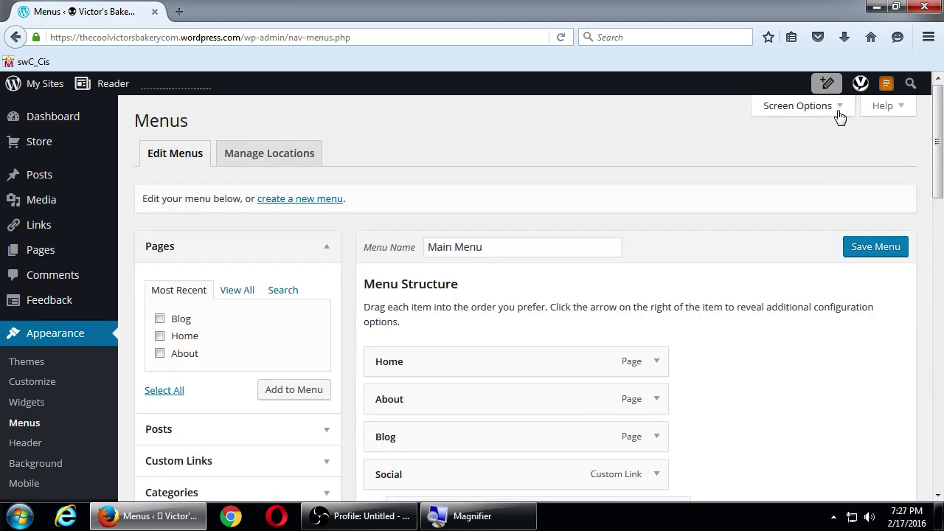
pyautogui.click(836, 112)
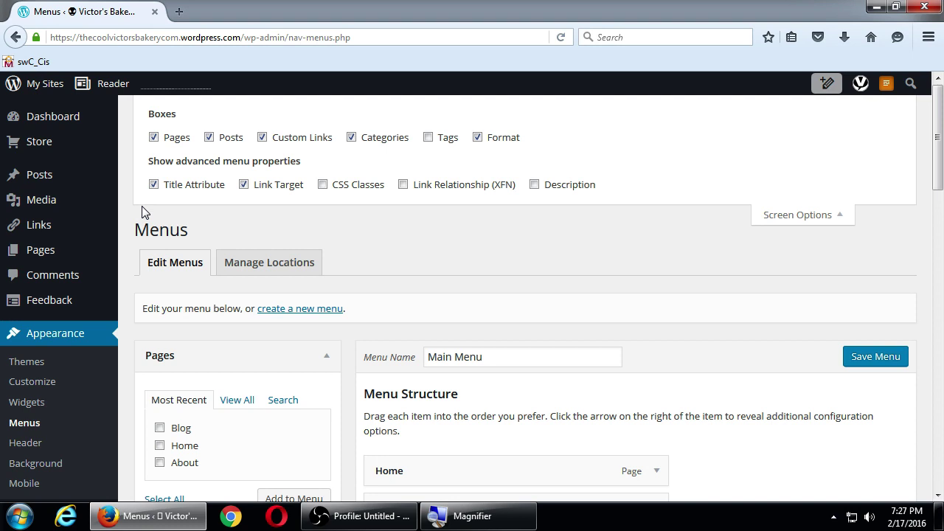
pyautogui.click(867, 358)
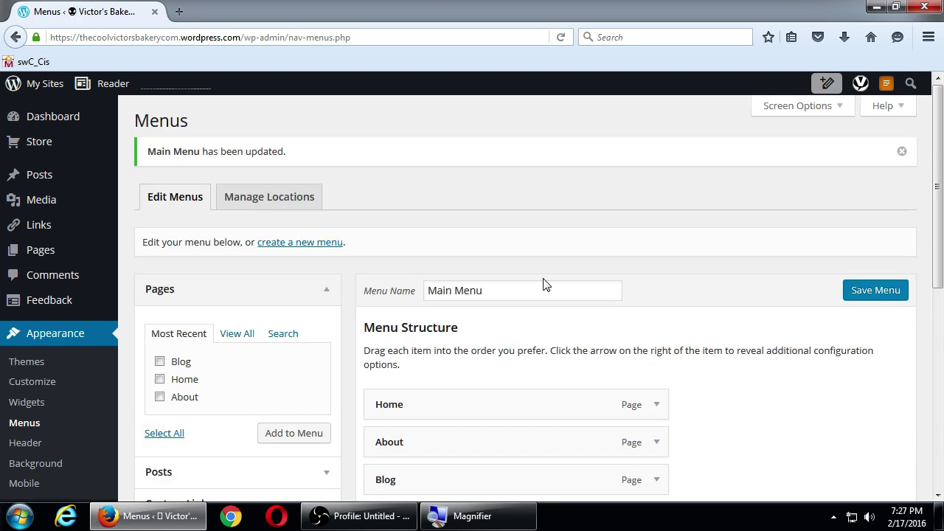
# View the live site, test the Facebook link in the Social submenu, and close the browser tab it opens
pyautogui.click(40, 83)
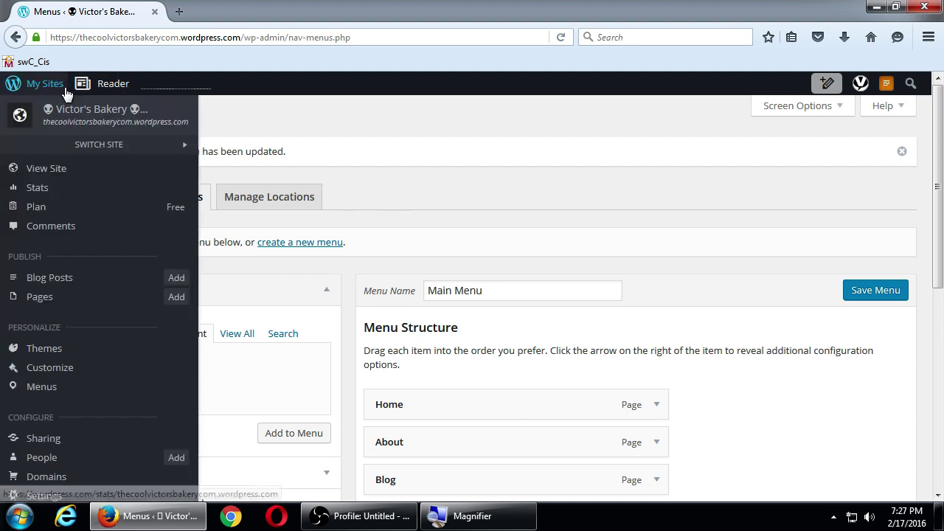
pyautogui.click(54, 174)
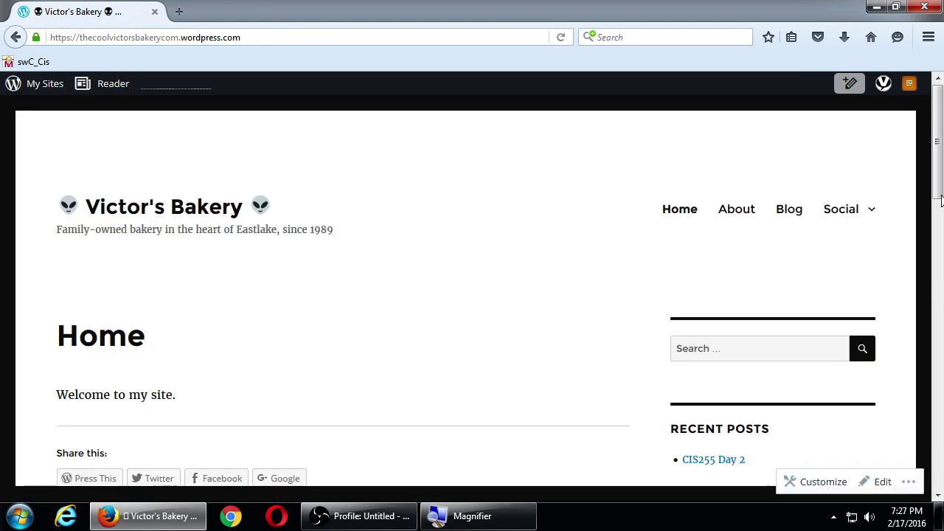
pyautogui.moveTo(848, 212)
pyautogui.click(814, 242)
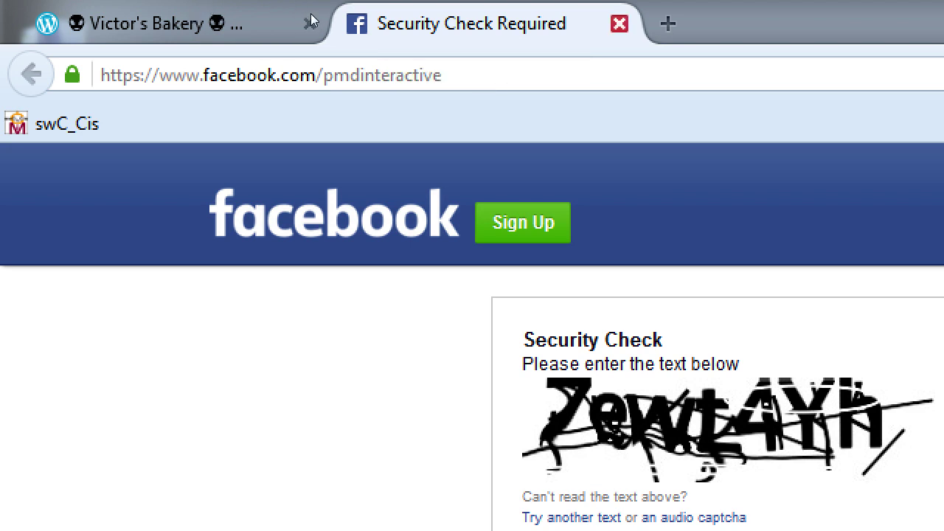
pyautogui.hotkey('ctrl', 'w')
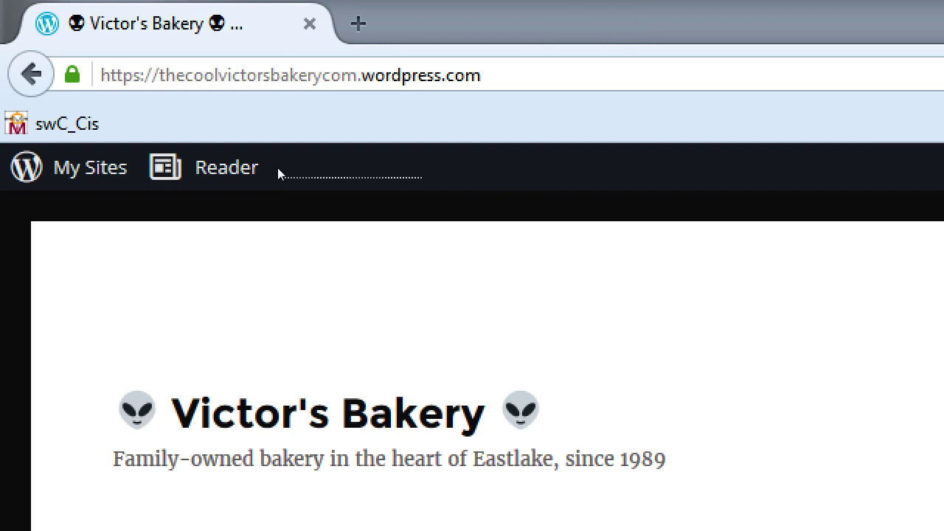
pyautogui.press('super+minus')
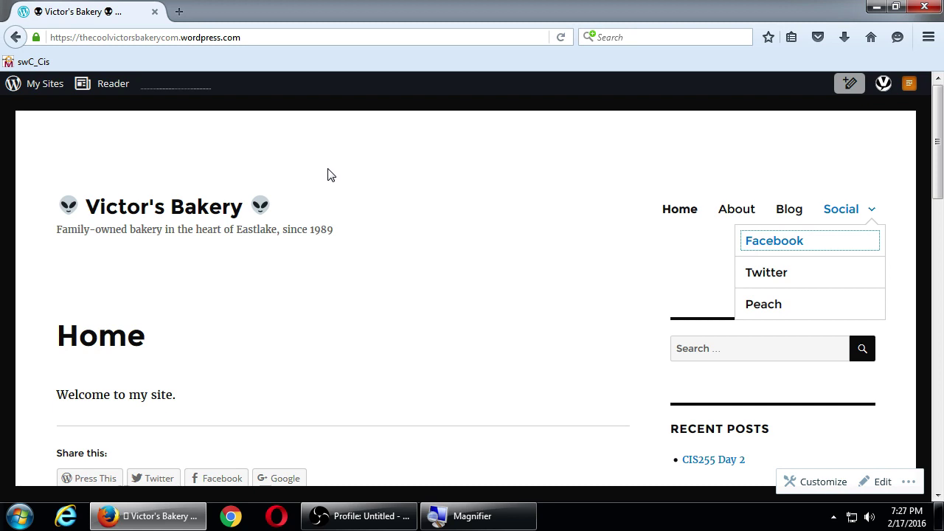
pyautogui.click(53, 89)
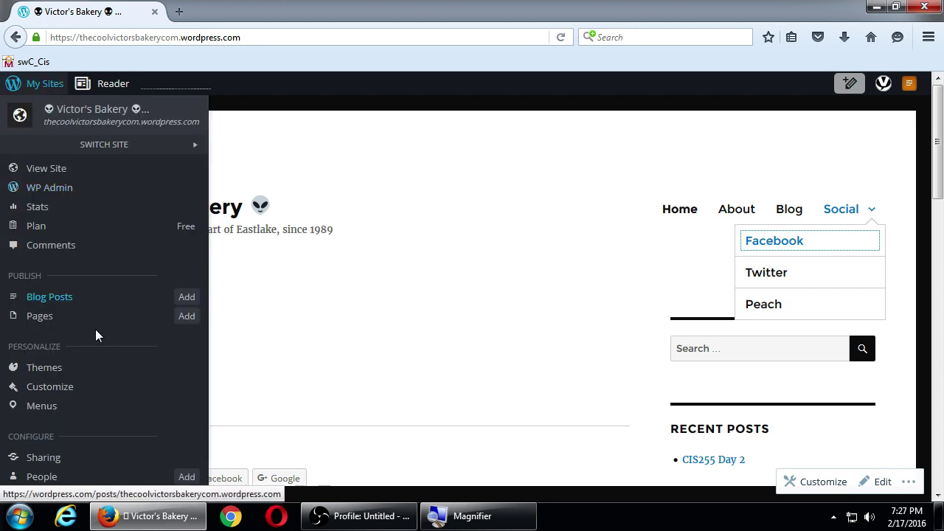
pyautogui.click(290, 373)
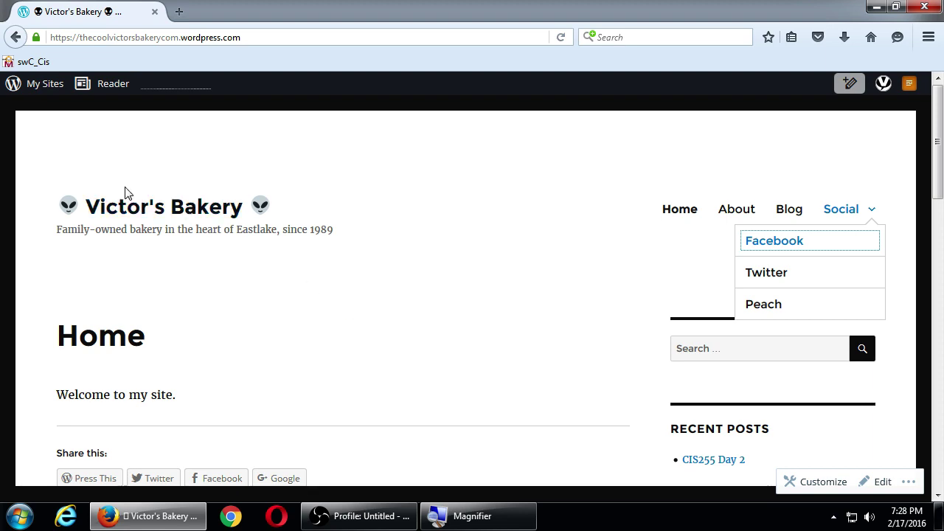
pyautogui.click(52, 94)
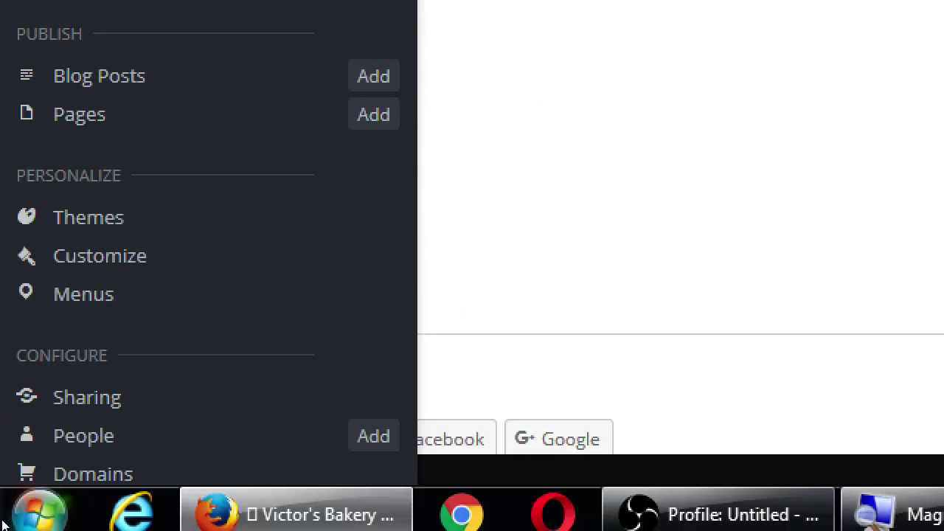
pyautogui.click(16, 438)
pyautogui.click(9, 88)
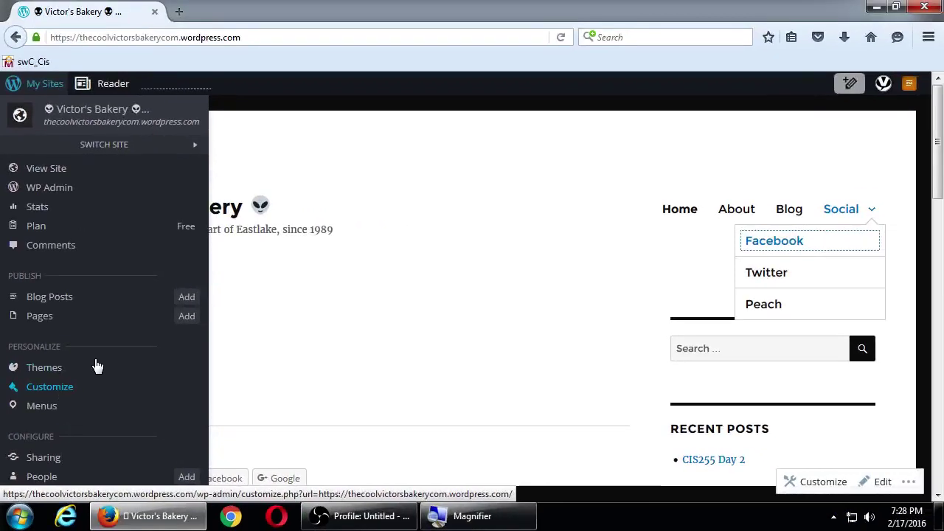
pyautogui.click(552, 298)
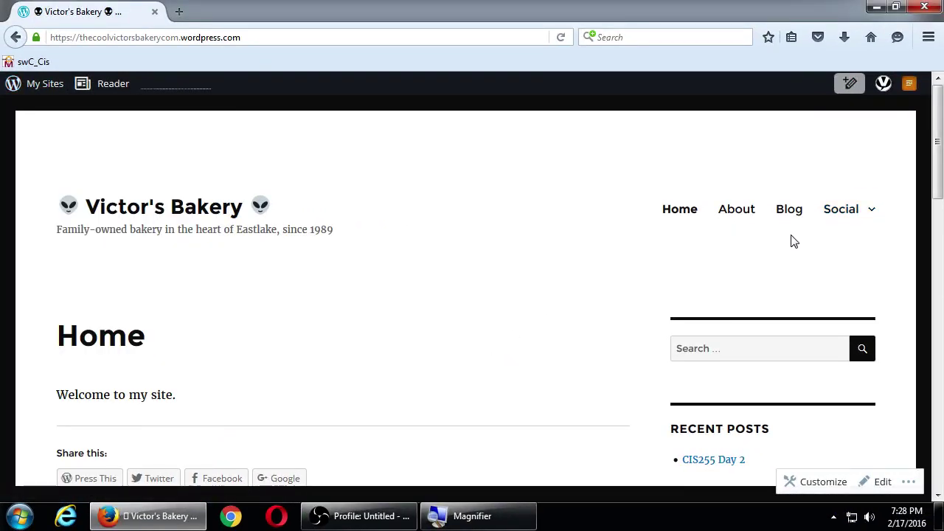
pyautogui.moveTo(832, 217)
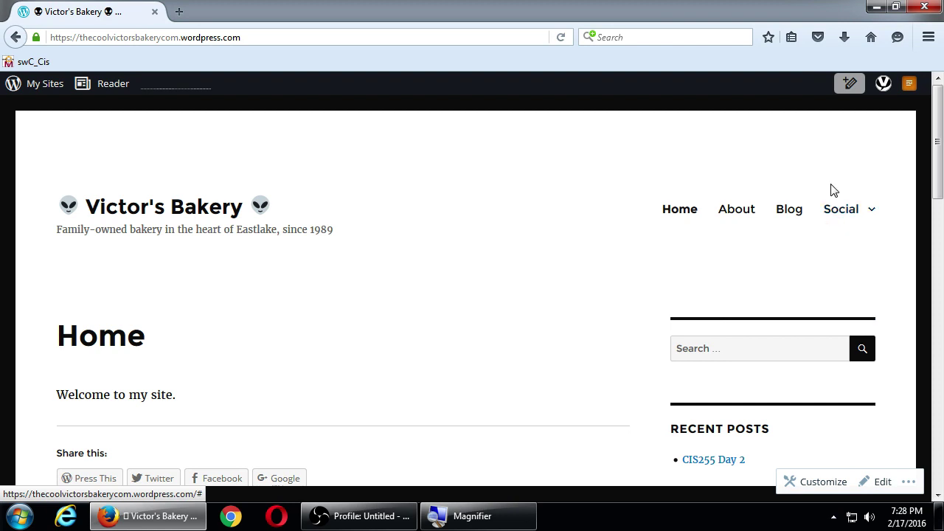
pyautogui.click(382, 516)
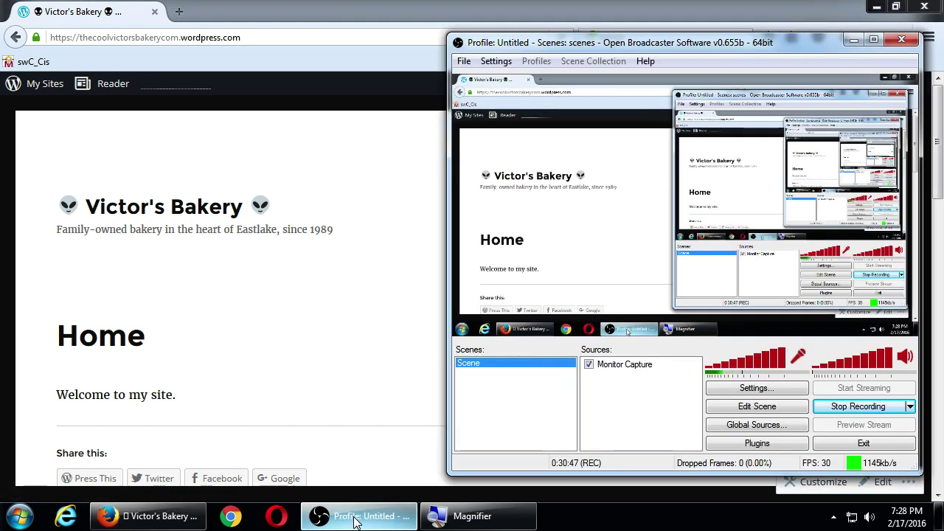
pyautogui.click(360, 516)
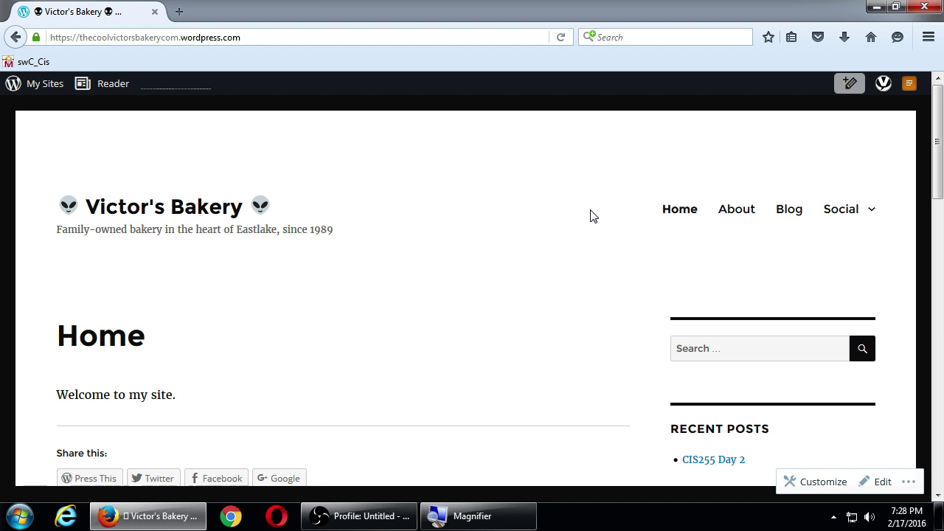
# Examine the widgets in the home page's sidebar and below its content, including search, recent posts, archives, categories and meta
pyautogui.scroll(-2, 550, 258)
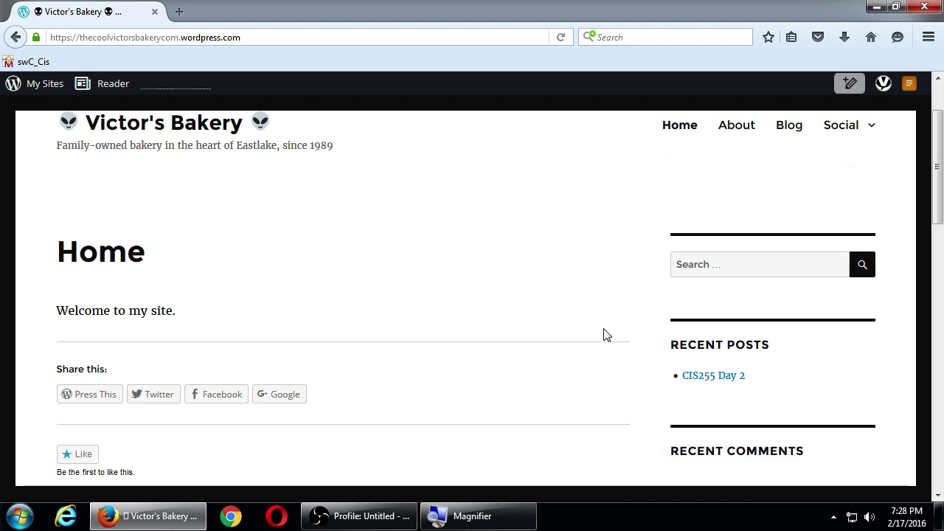
pyautogui.scroll(-2, 618, 310)
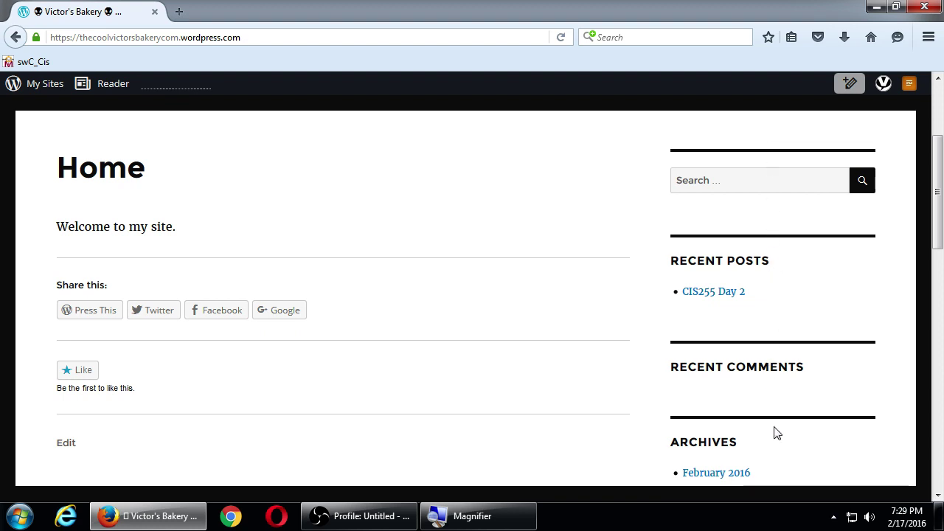
pyautogui.scroll(-15, 793, 269)
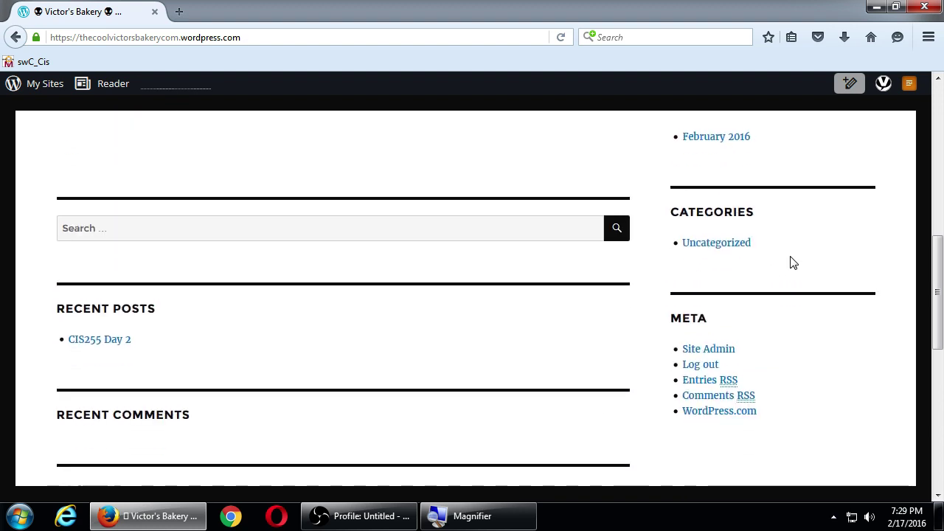
pyautogui.scroll(6, 272, 285)
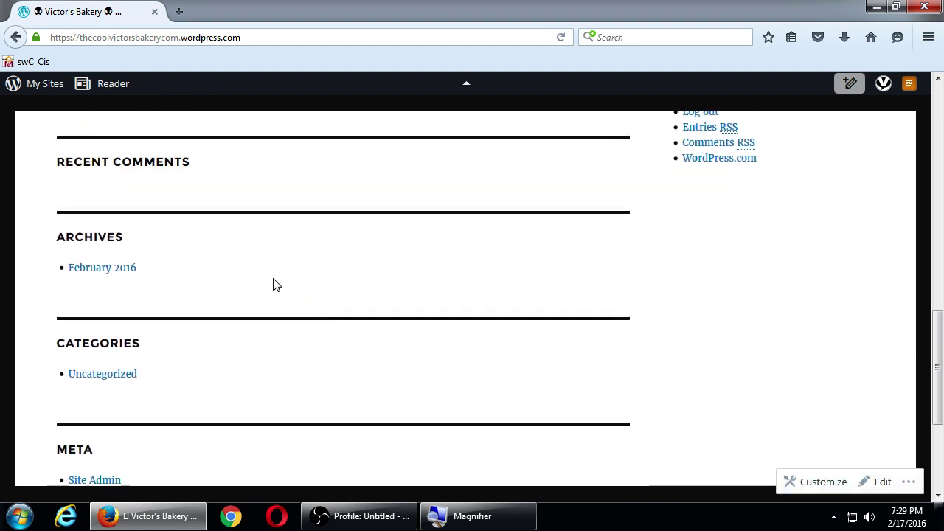
pyautogui.scroll(2, 137, 255)
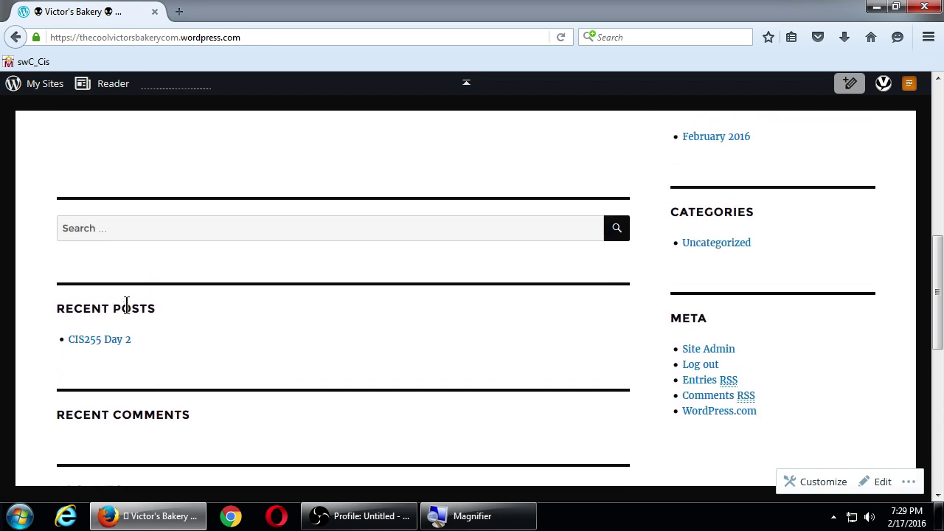
pyautogui.scroll(-11, 143, 325)
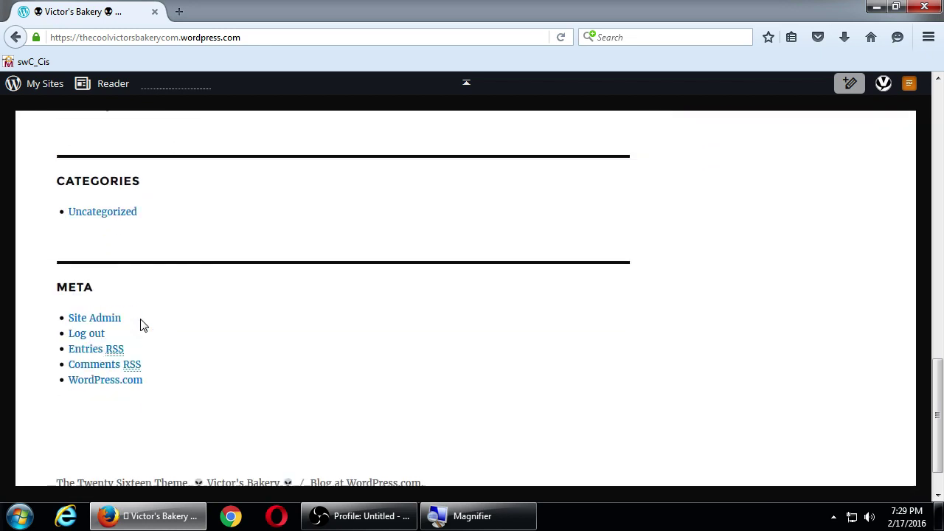
pyautogui.scroll(12, 316, 357)
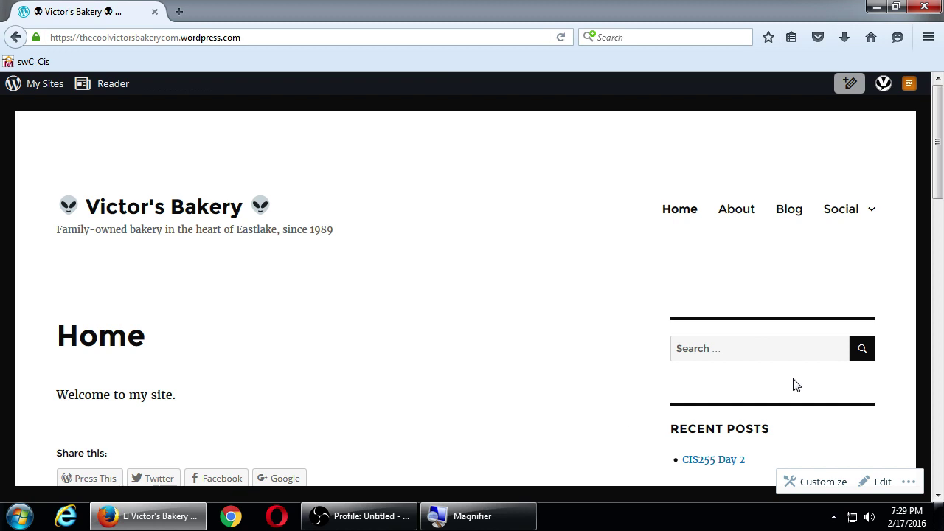
# Open the site's WP Admin dashboard from the live site
pyautogui.click(37, 85)
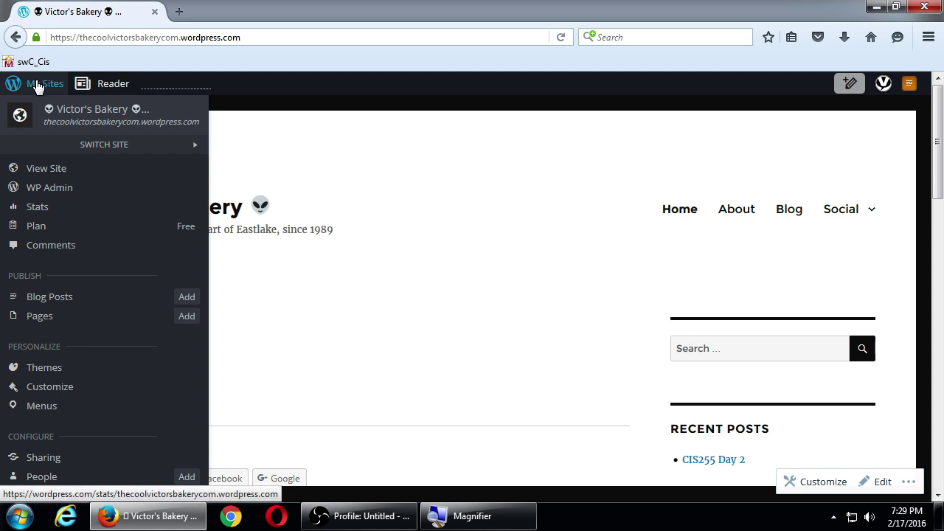
pyautogui.click(69, 198)
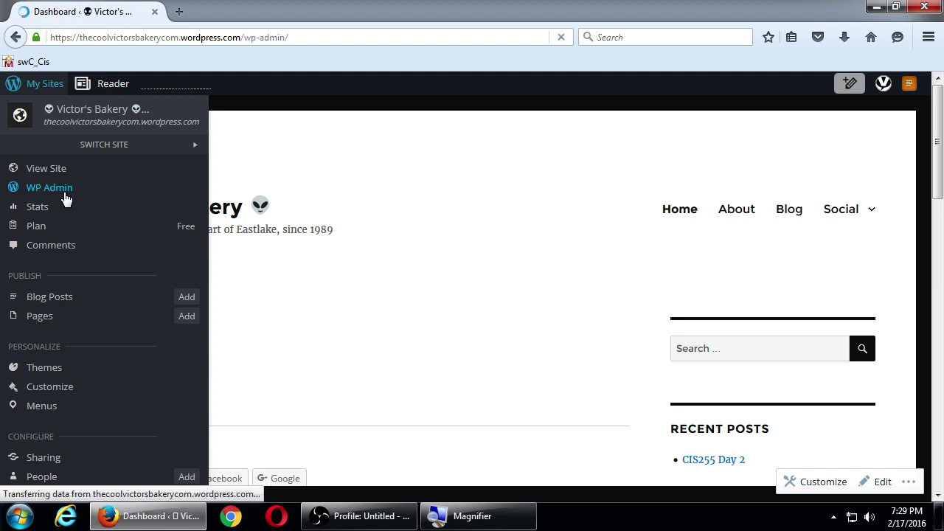
pyautogui.moveTo(111, 328)
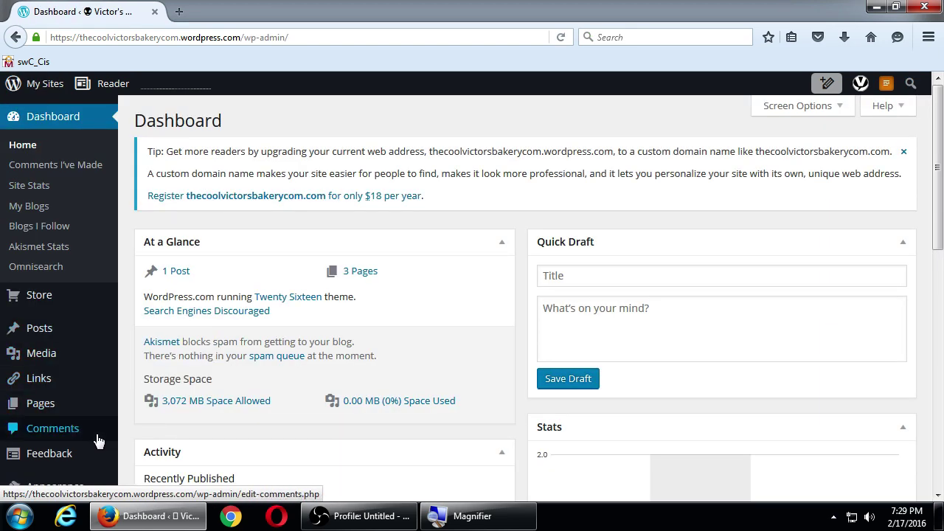
# Open the site's theme gallery and browse the trending themes for one that suits a bakery
pyautogui.scroll(-2, 38, 441)
pyautogui.moveTo(84, 407)
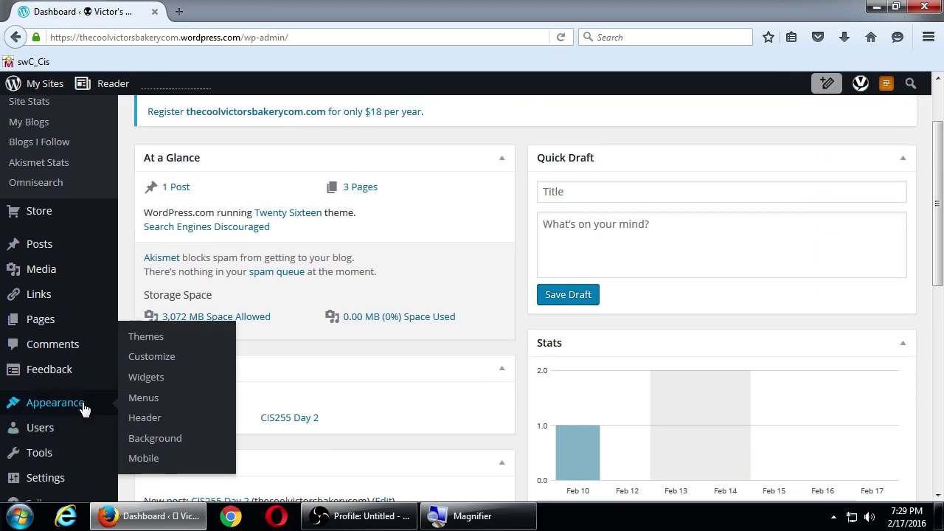
pyautogui.click(150, 344)
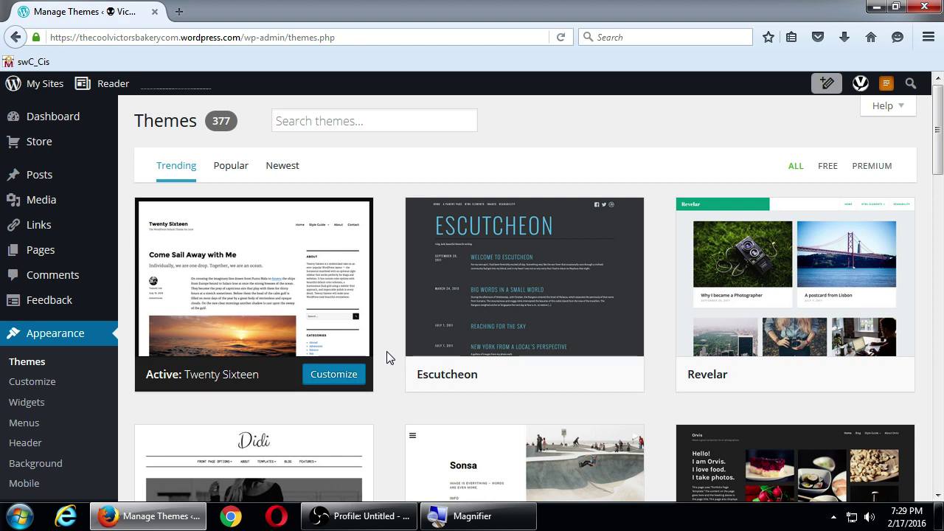
pyautogui.scroll(-2, 424, 332)
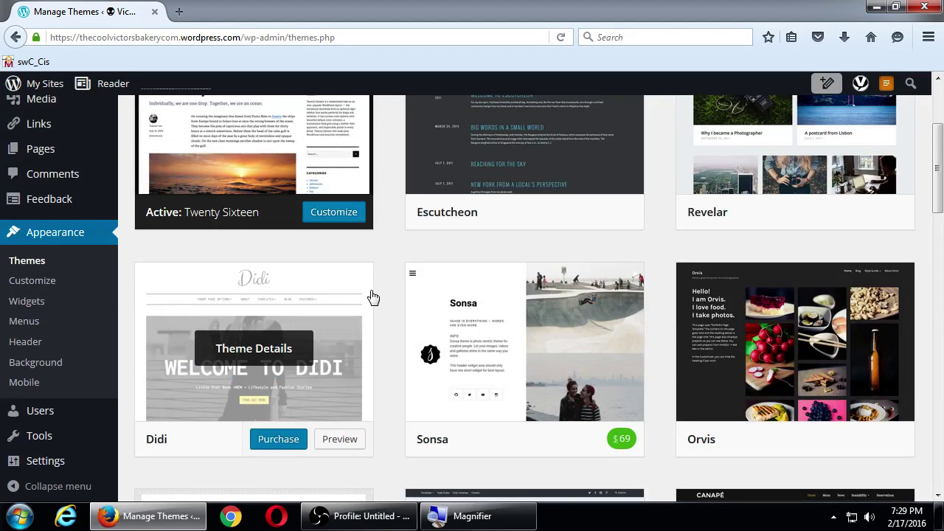
pyautogui.scroll(1, 371, 295)
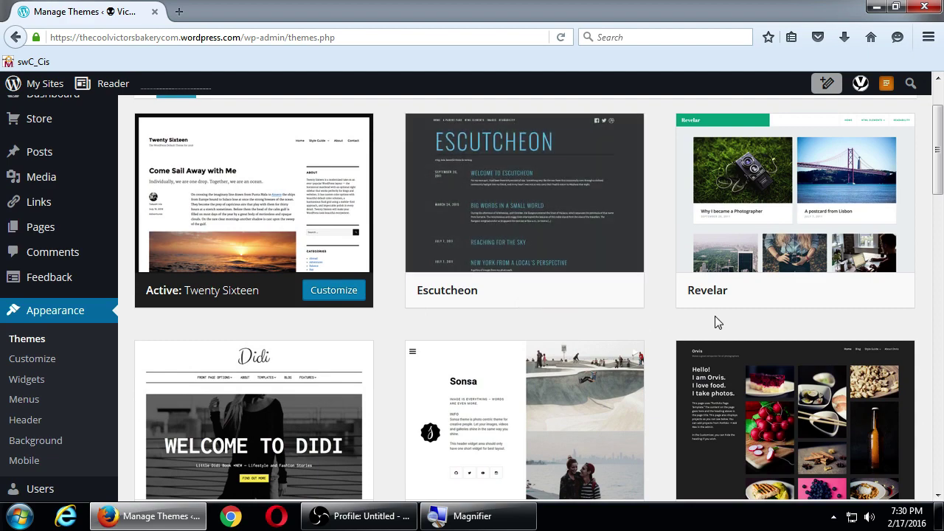
pyautogui.scroll(1, 714, 322)
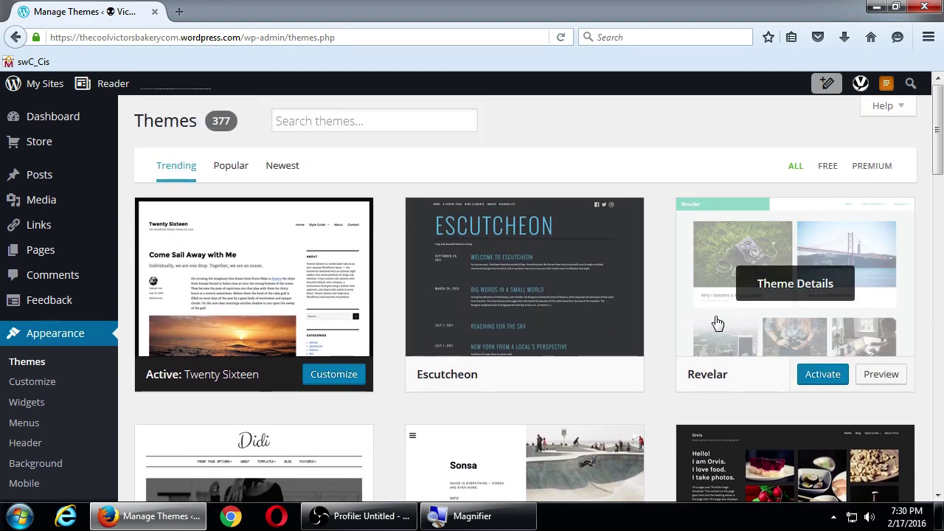
pyautogui.scroll(-4, 714, 319)
pyautogui.scroll(-2, 664, 361)
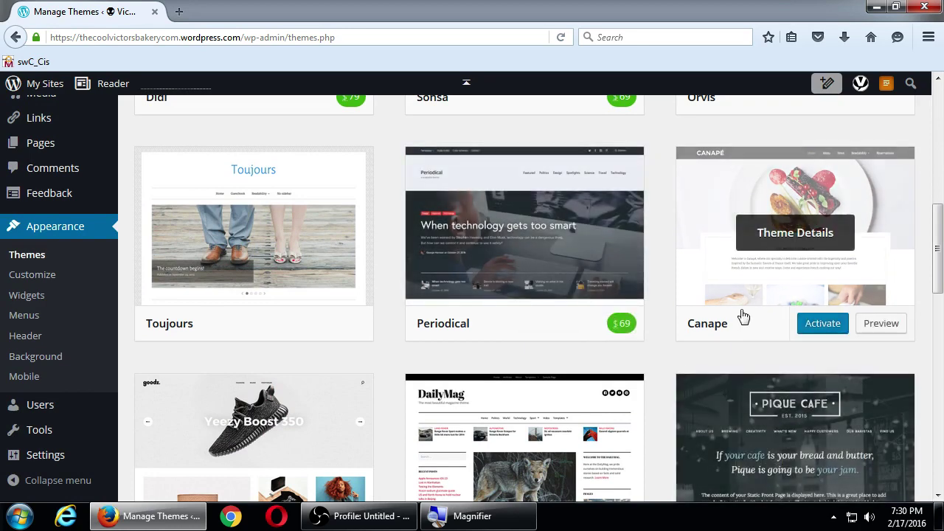
pyautogui.moveTo(743, 308)
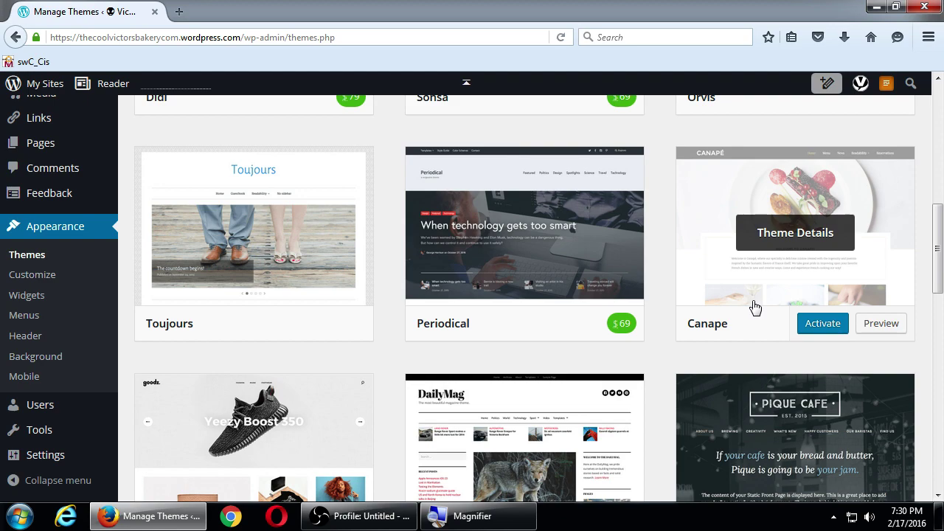
pyautogui.scroll(10, 701, 317)
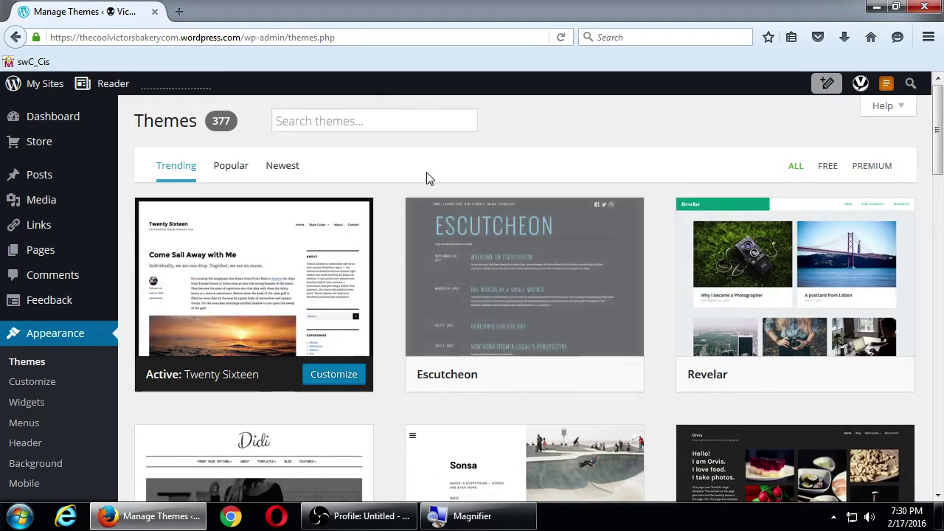
# Search the themes for "canape", activate the Canape theme, and dismiss the welcome dialog
pyautogui.click(352, 123)
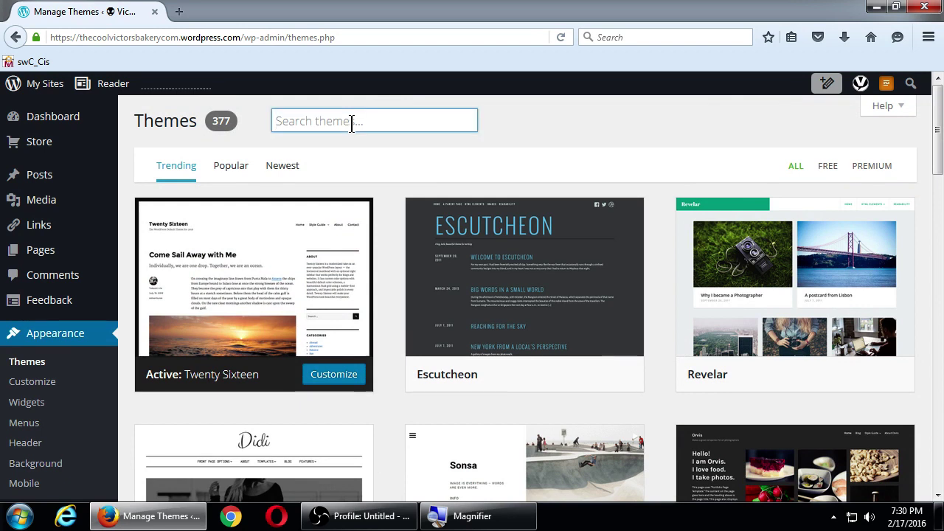
pyautogui.write('canape')
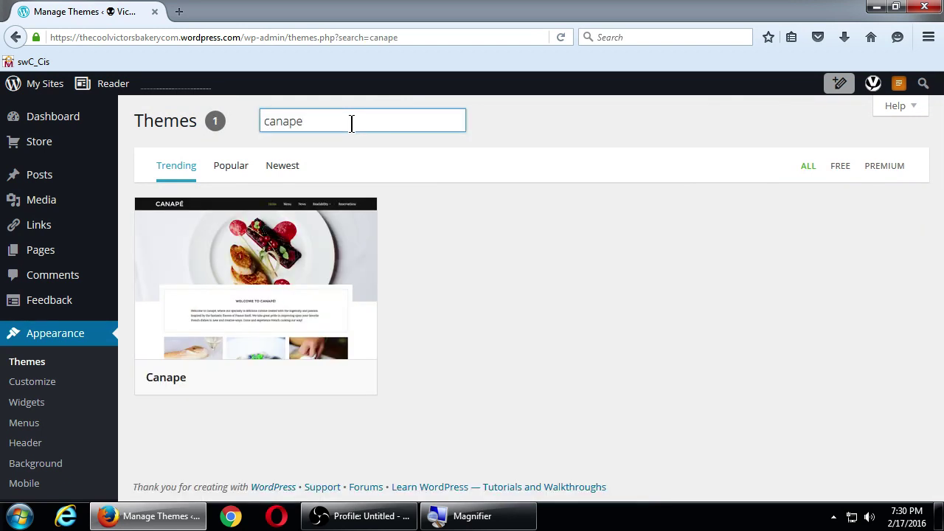
pyautogui.moveTo(322, 247)
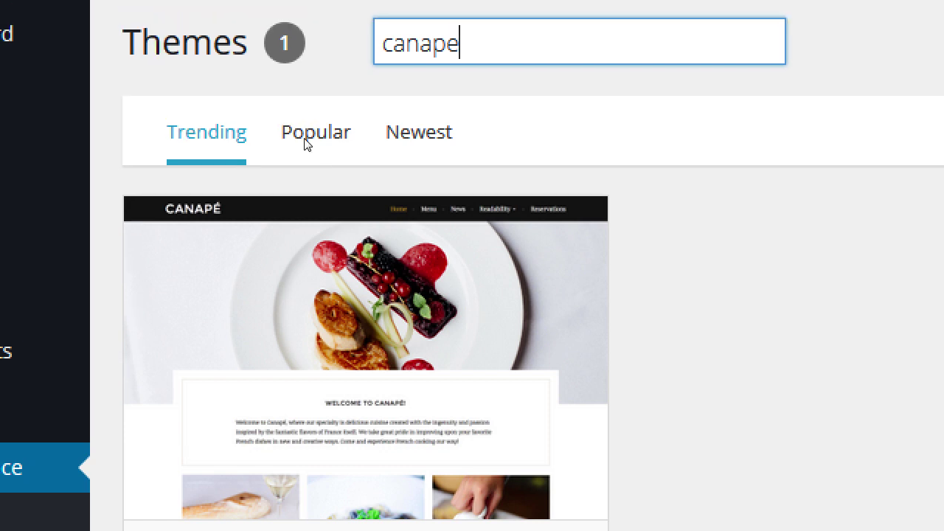
pyautogui.moveTo(261, 407)
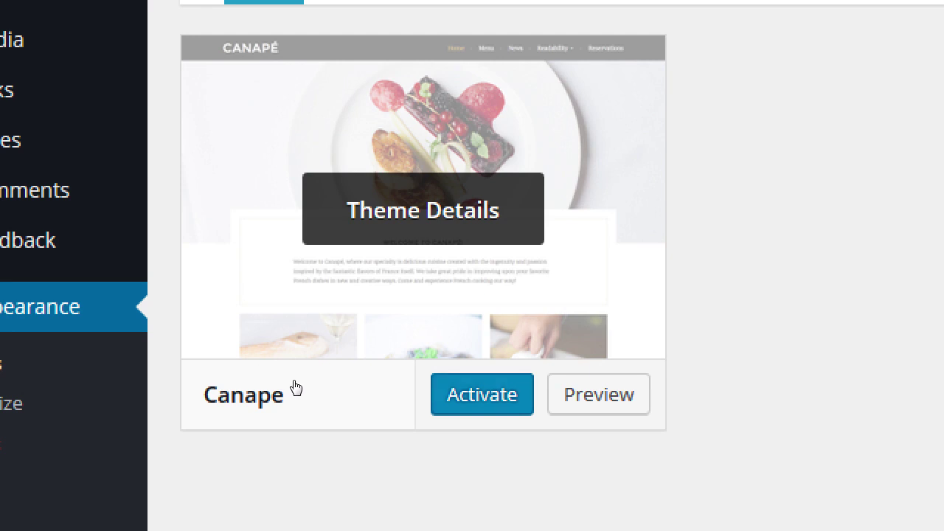
pyautogui.press('Tab')
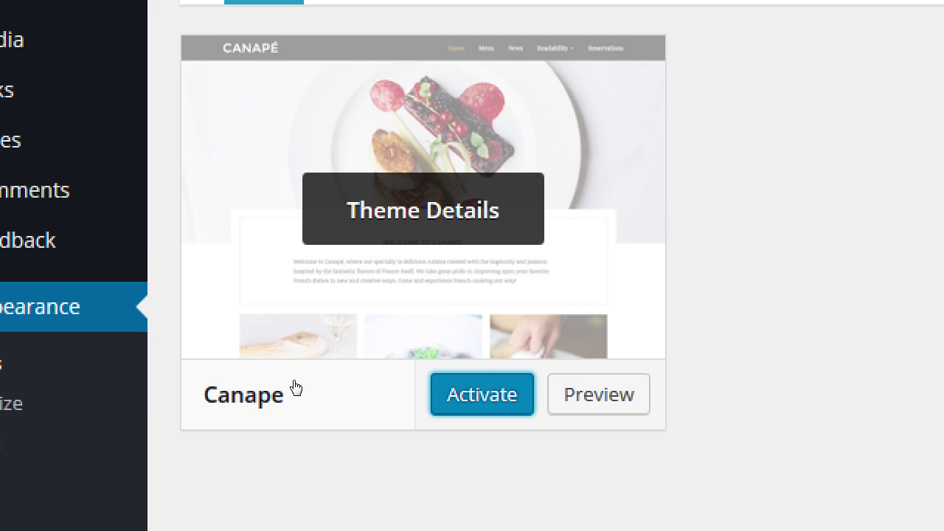
pyautogui.click(482, 395)
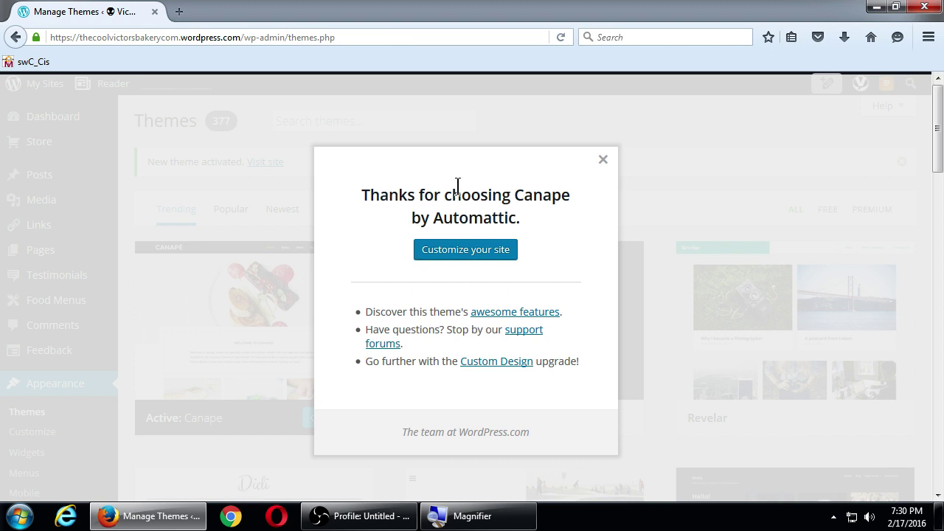
pyautogui.click(602, 162)
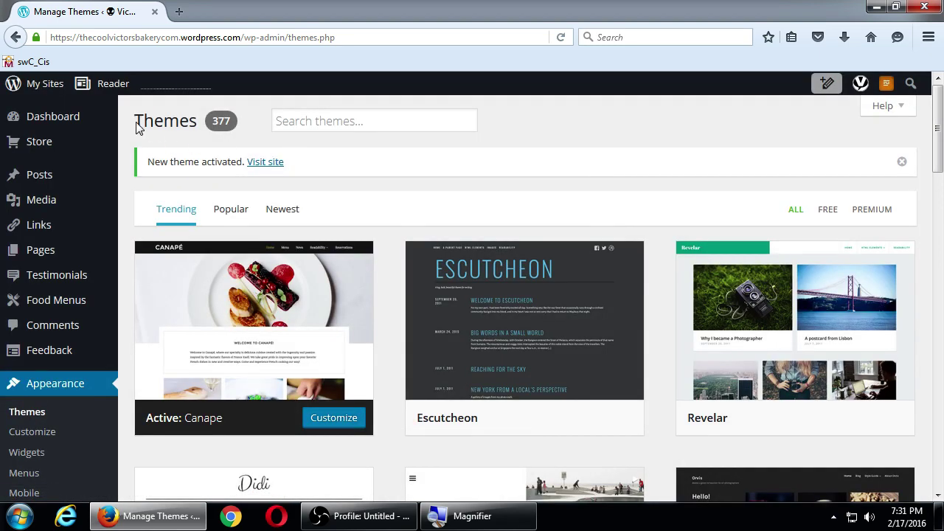
# View the live site with the Canape theme and examine the home page's content, testimonials section and footer widgets
pyautogui.click(49, 89)
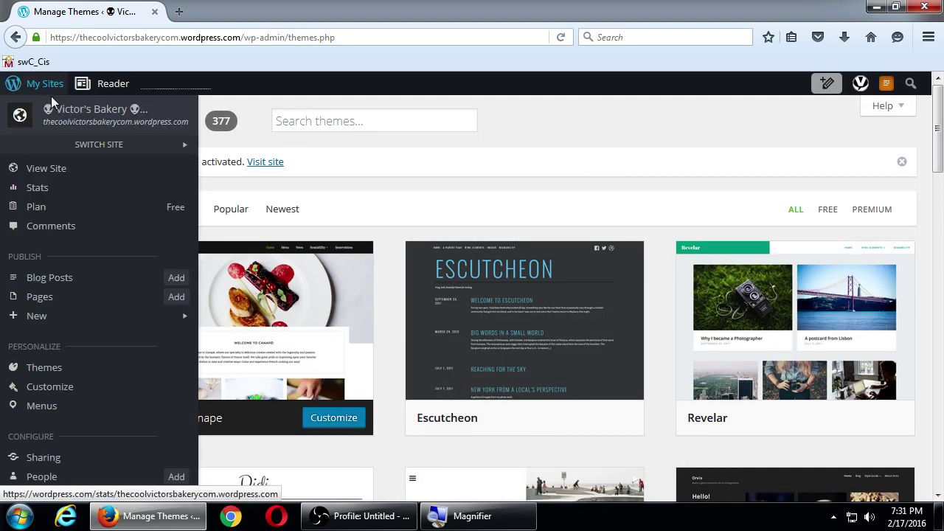
pyautogui.click(63, 173)
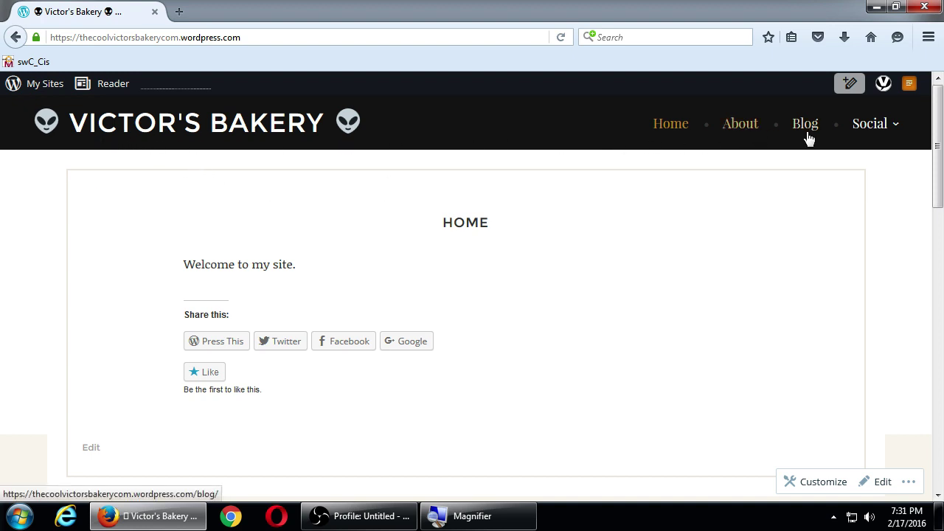
pyautogui.moveTo(859, 138)
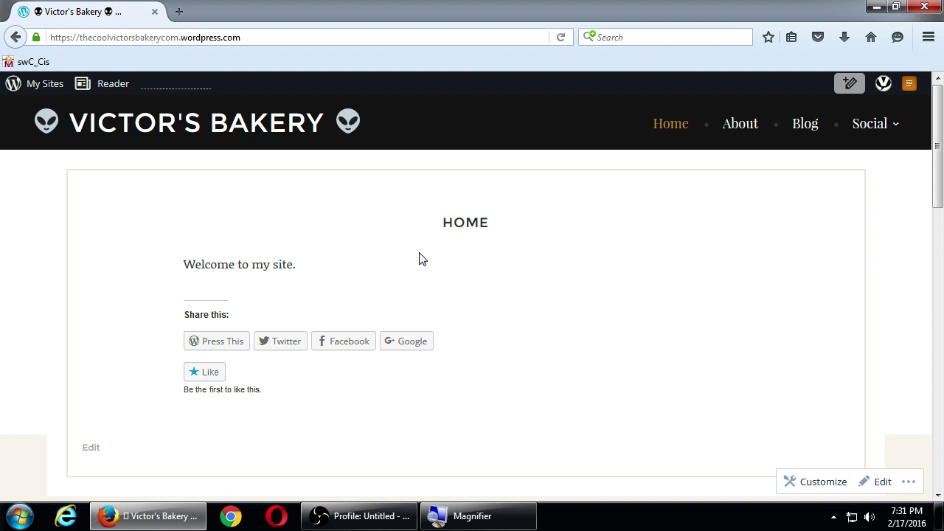
pyautogui.scroll(-5, 480, 295)
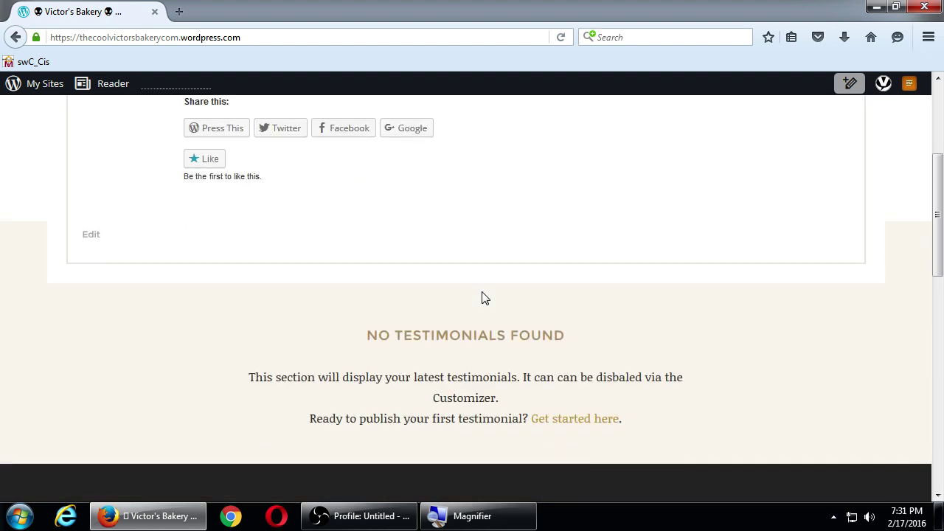
pyautogui.moveTo(389, 296); pyautogui.dragTo(480, 297)
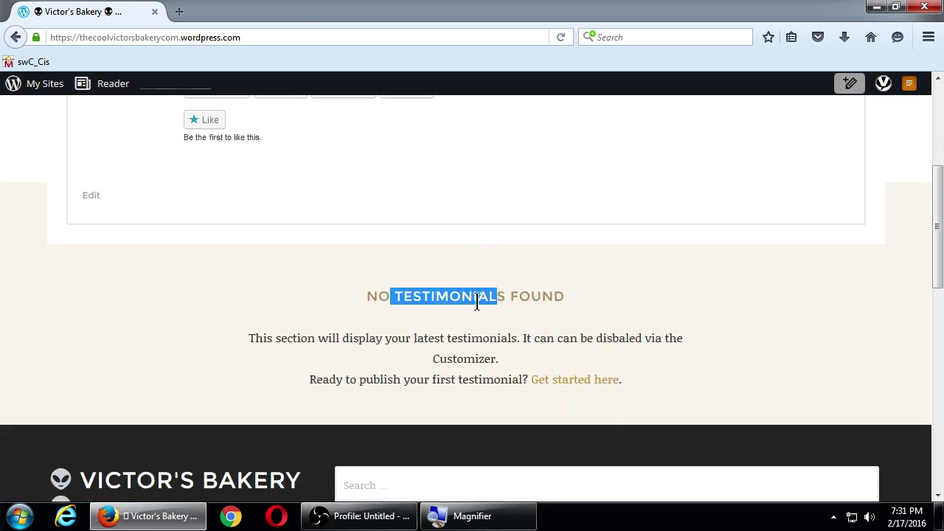
pyautogui.scroll(-5, 424, 302)
pyautogui.scroll(-5, 169, 250)
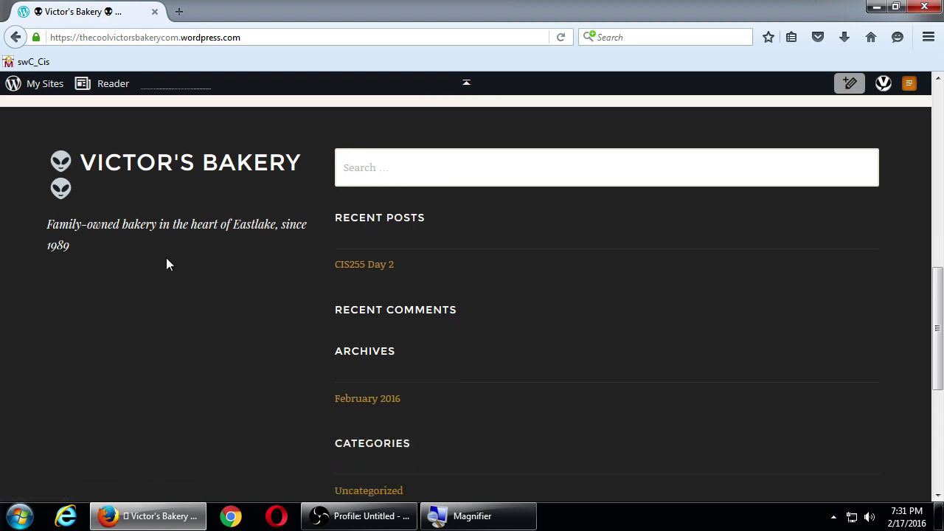
pyautogui.scroll(6, 166, 260)
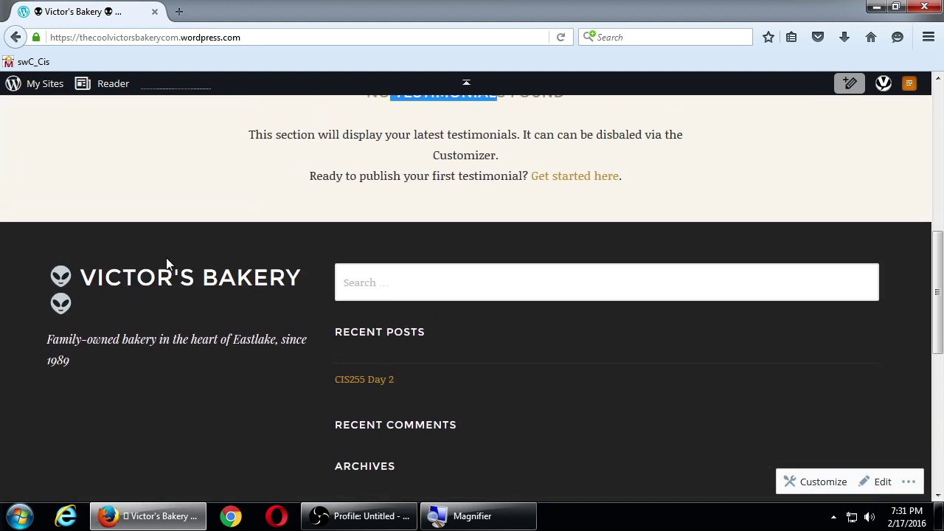
pyautogui.scroll(6, 166, 260)
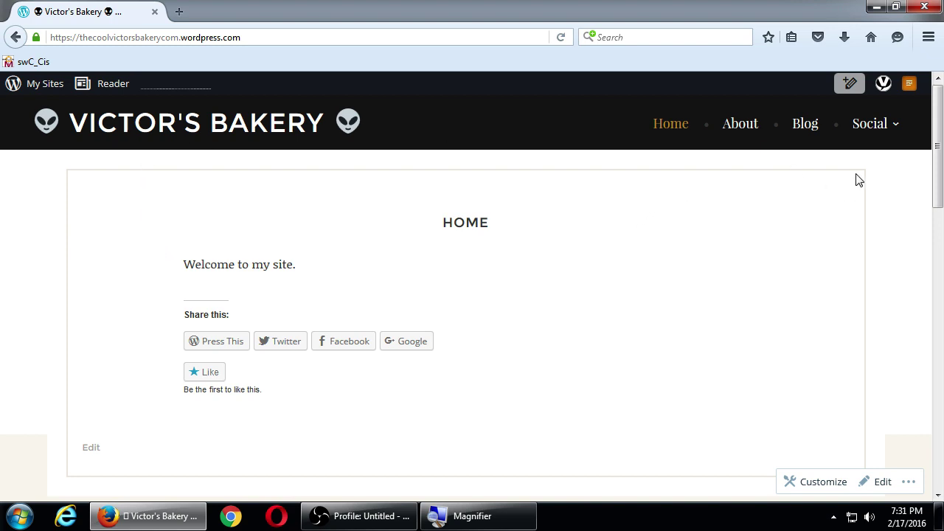
# Check the Blog page, About page and Social submenu on the live site, and return to Home
pyautogui.moveTo(856, 161)
pyautogui.click(807, 129)
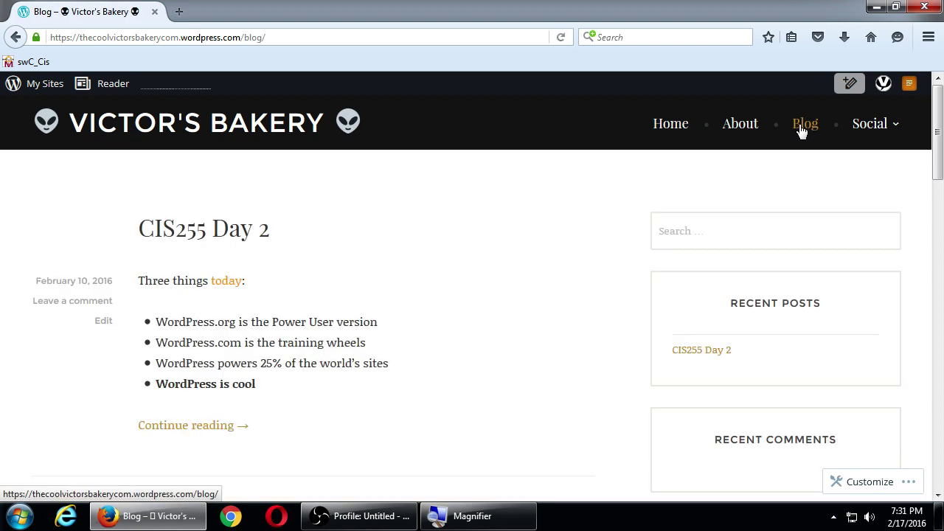
pyautogui.click(742, 130)
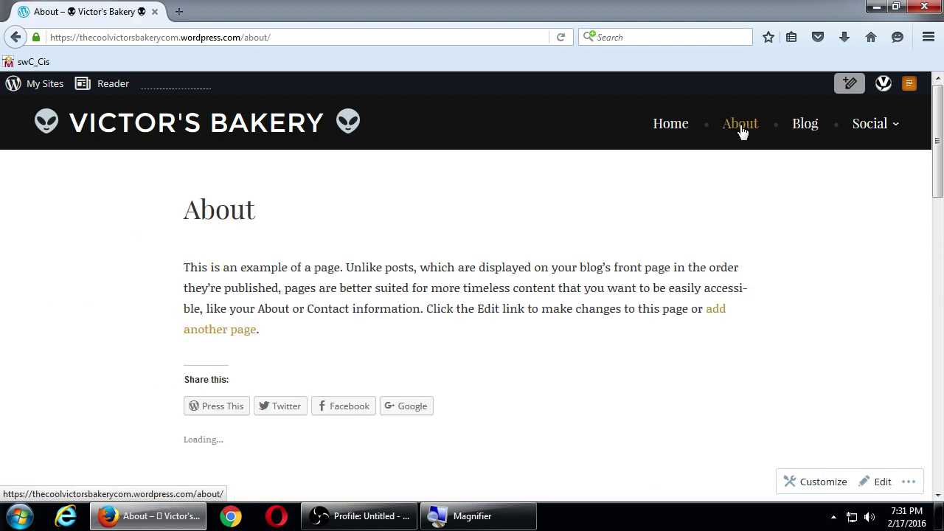
pyautogui.moveTo(881, 127)
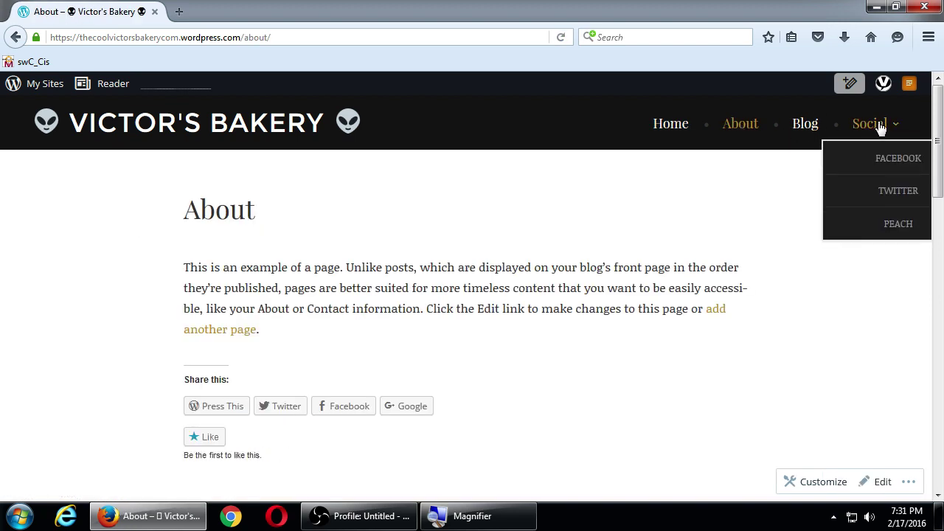
pyautogui.click(672, 129)
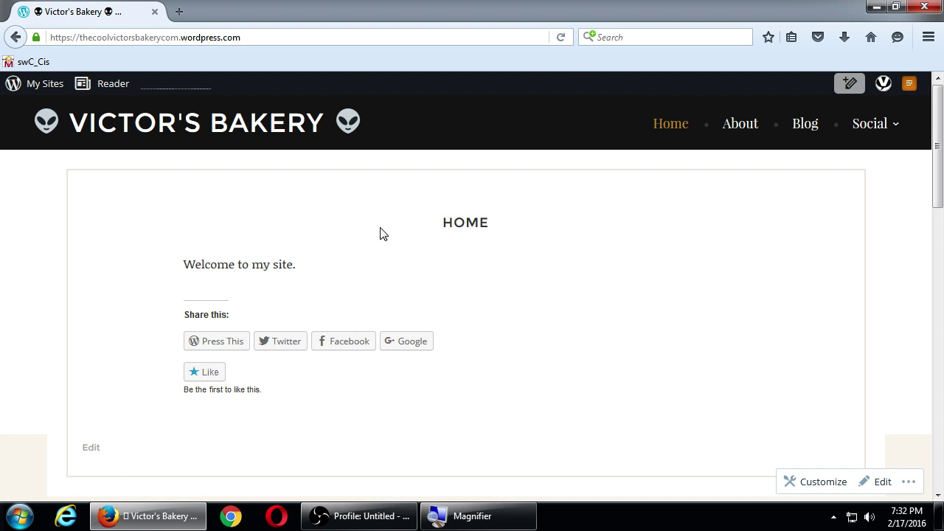
# Return to the WP Admin dashboard and open the Customizer for the Canape theme
pyautogui.click(43, 85)
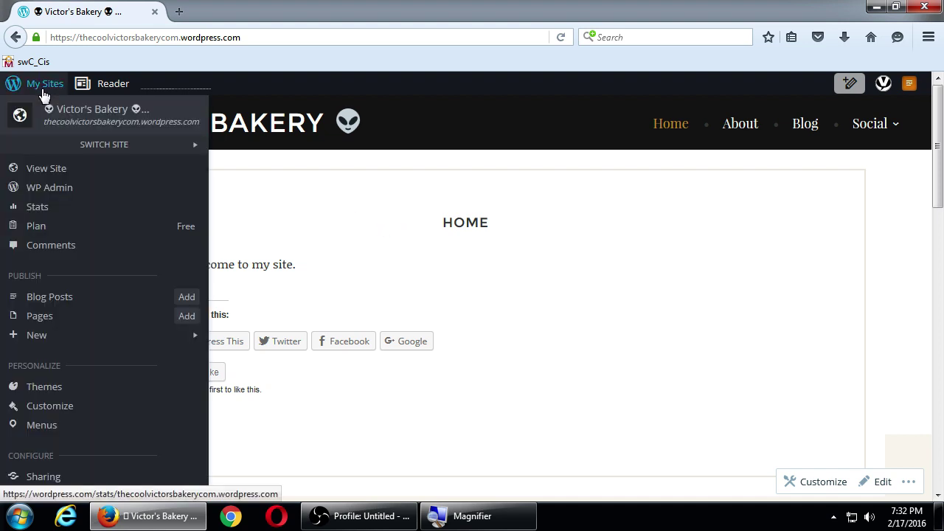
pyautogui.click(57, 192)
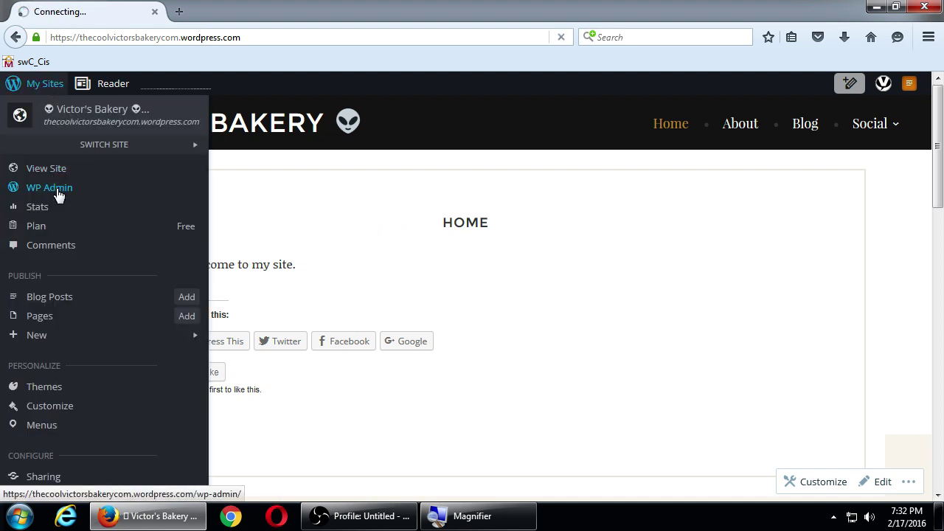
pyautogui.scroll(-3, 173, 295)
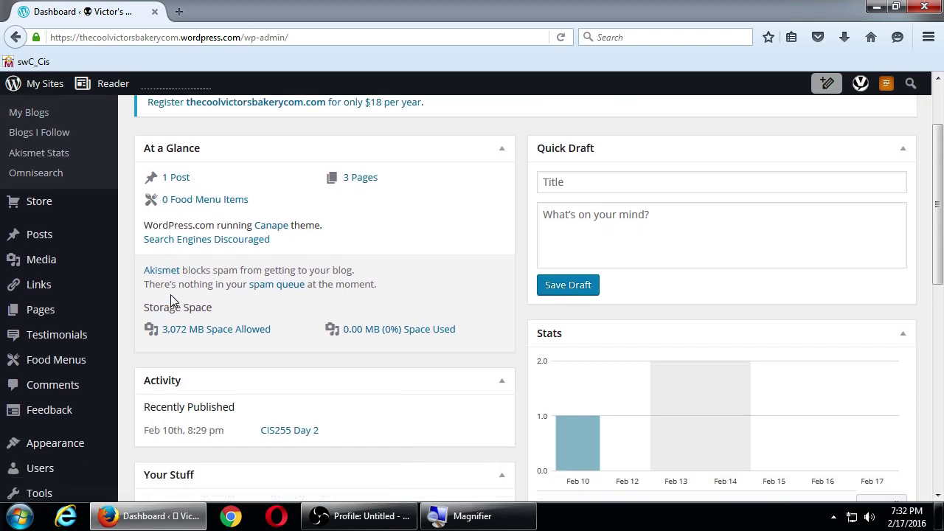
pyautogui.click(96, 380)
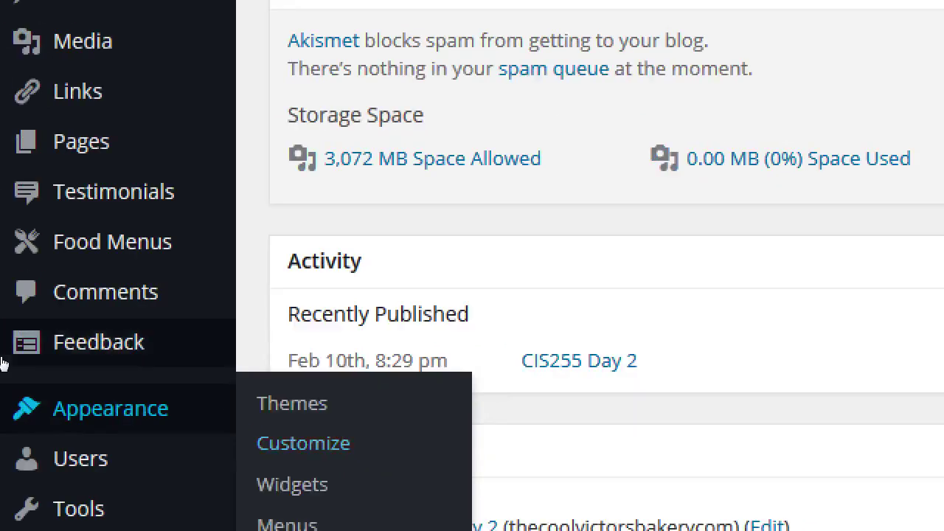
pyautogui.moveTo(48, 383)
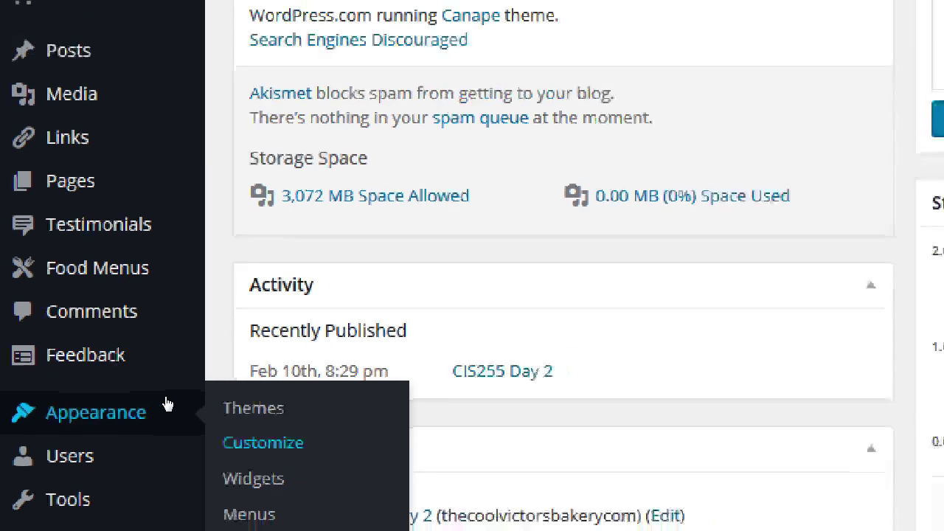
pyautogui.click(332, 446)
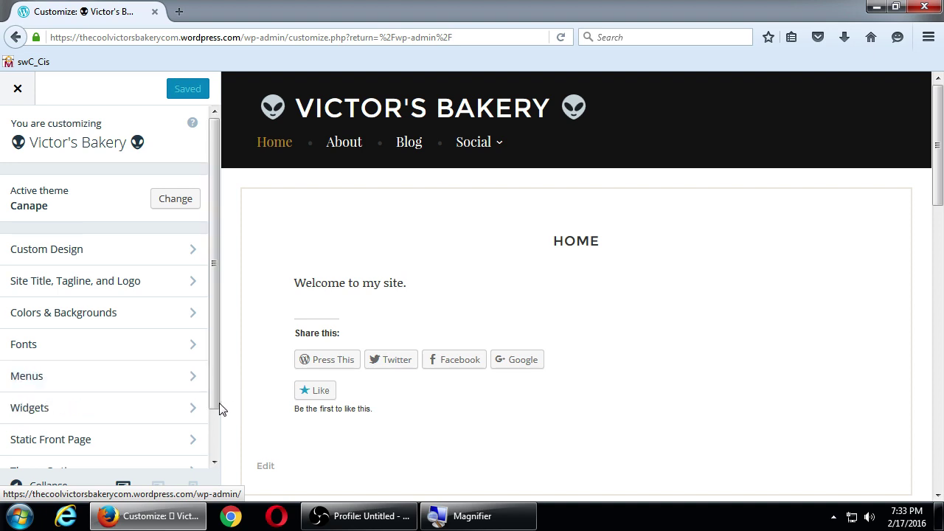
# Review the Custom Design section's description of the Premium Plan options, and return to the main list of customization sections
pyautogui.moveTo(217, 411); pyautogui.dragTo(219, 312)
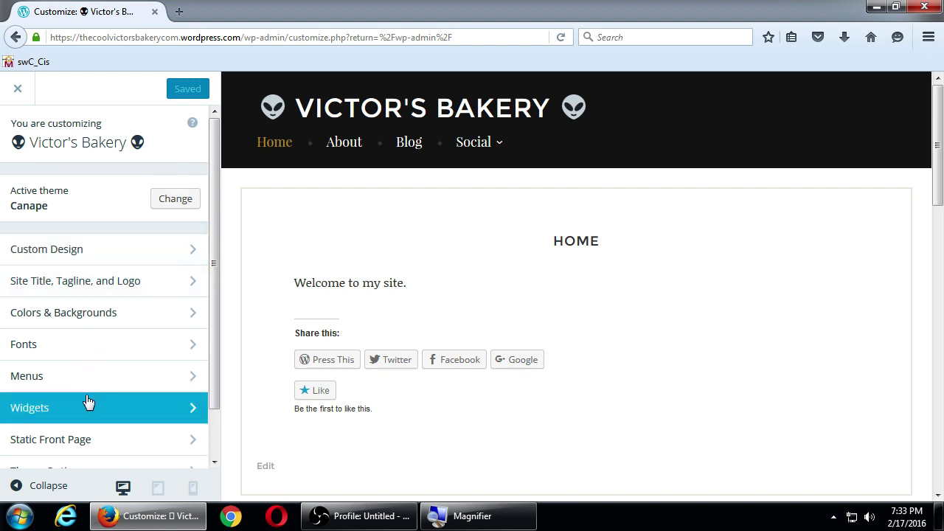
pyautogui.click(120, 261)
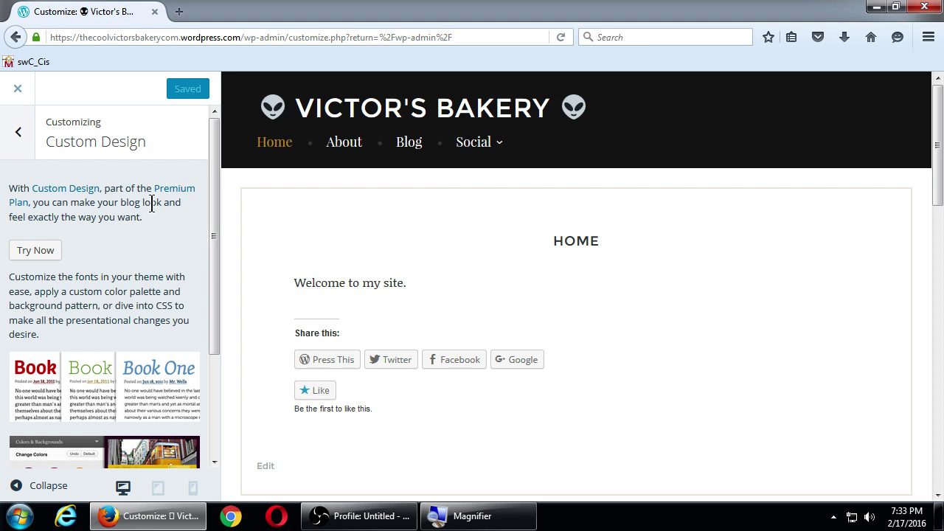
pyautogui.scroll(-3, 136, 254)
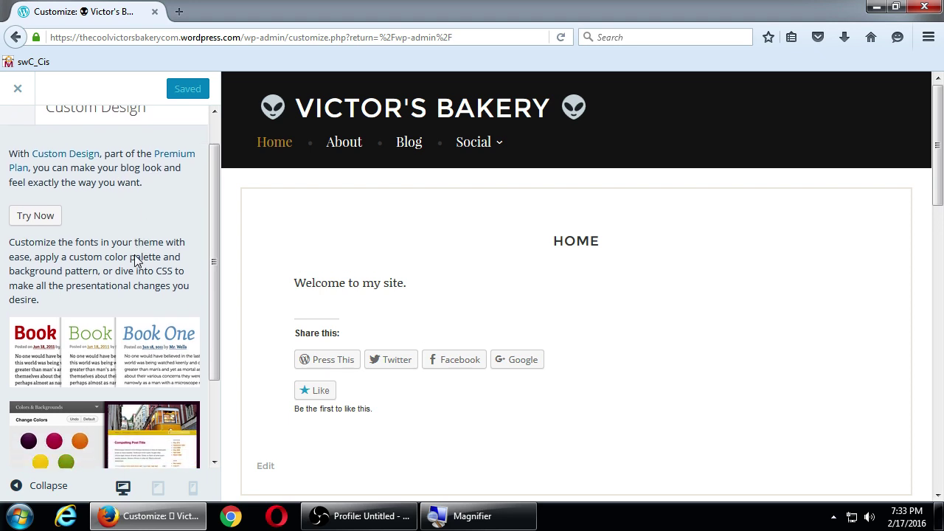
pyautogui.scroll(3, 135, 257)
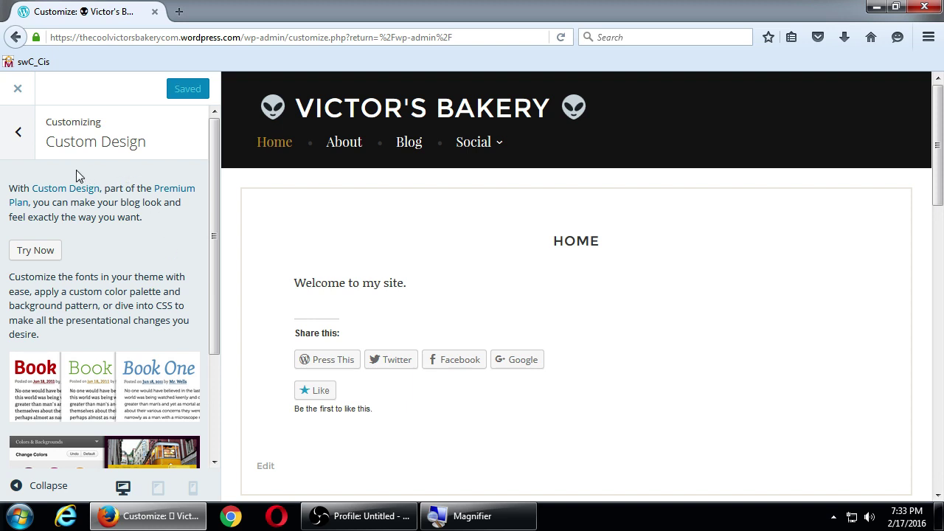
pyautogui.click(20, 137)
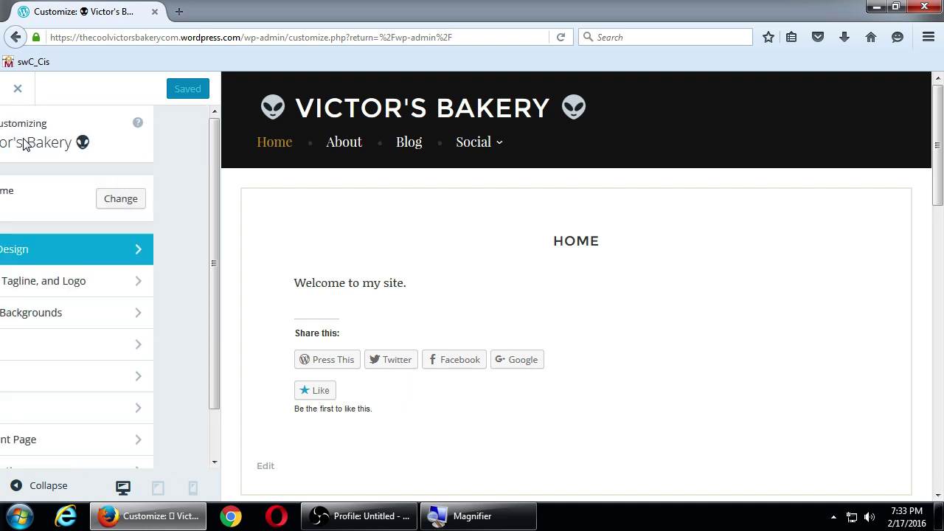
# Review the site title, tagline and logo settings, check the Media Library for a logo image, and leave without choosing one
pyautogui.click(80, 294)
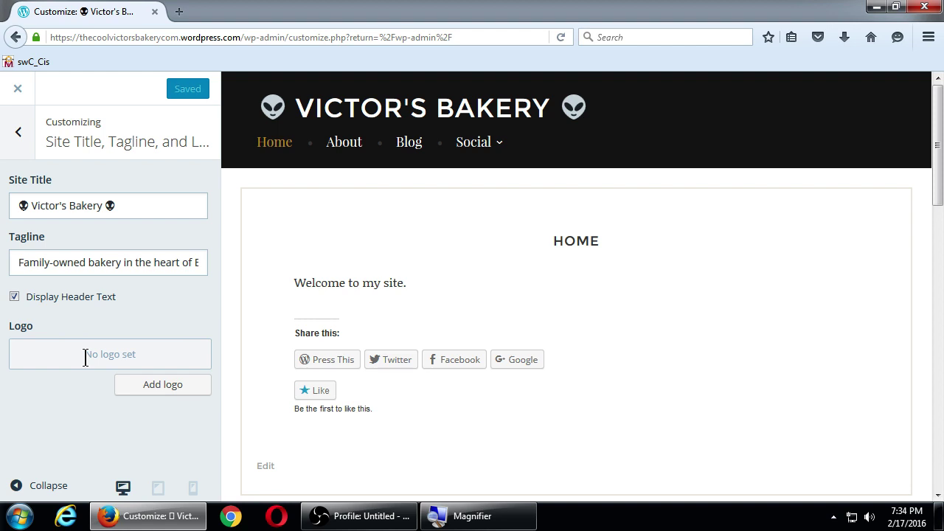
pyautogui.click(151, 384)
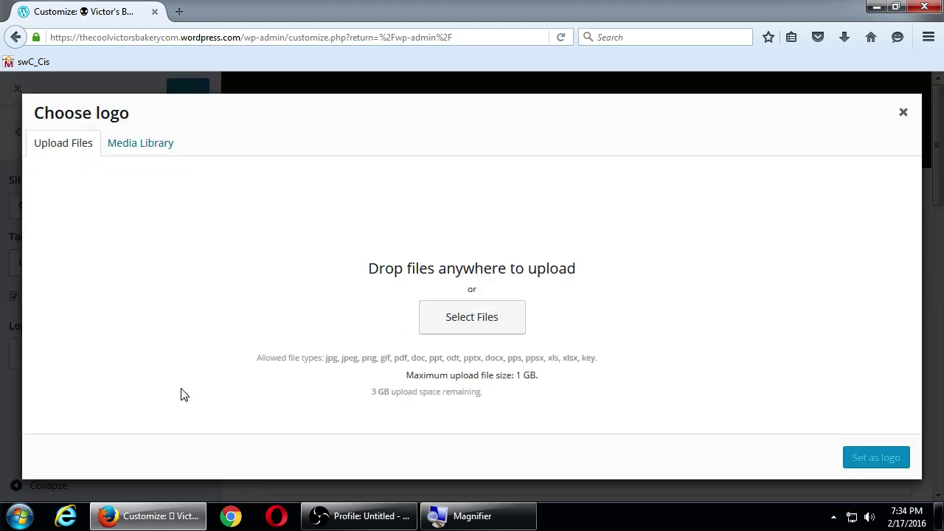
pyautogui.click(141, 144)
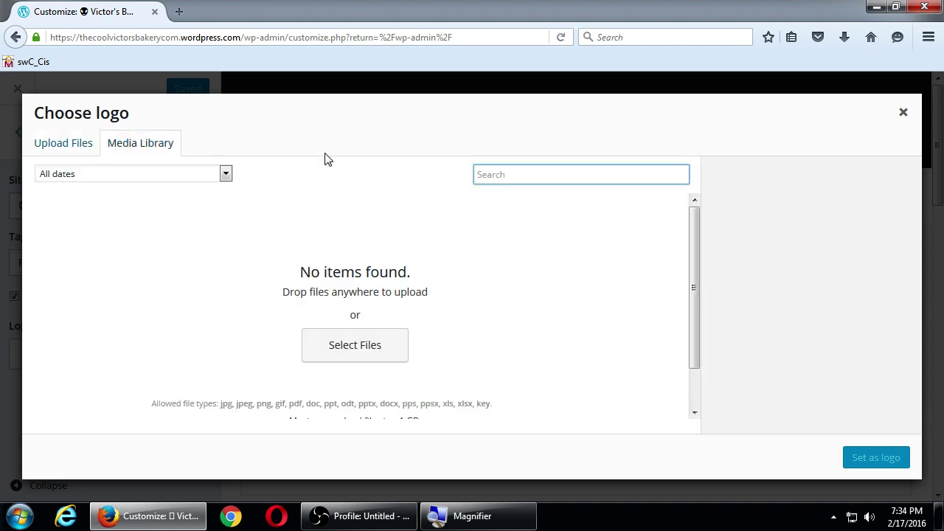
pyautogui.click(903, 112)
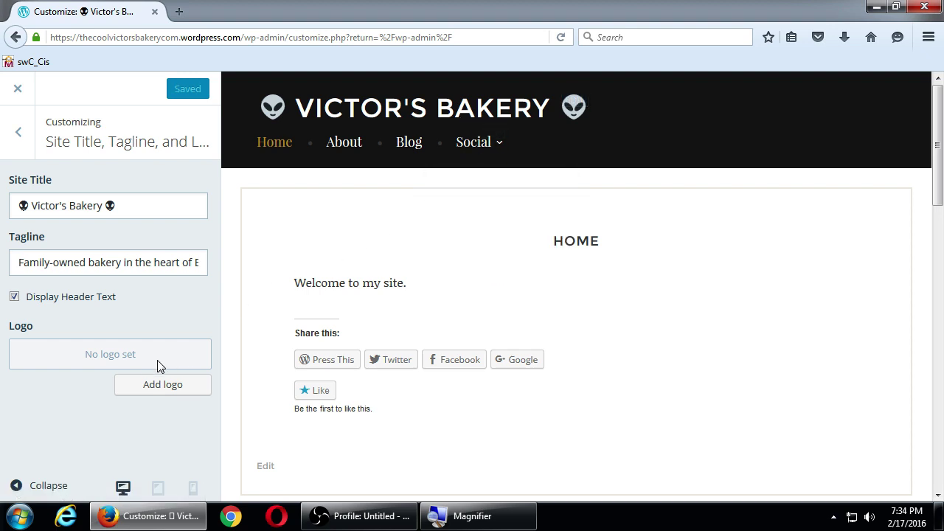
pyautogui.click(18, 132)
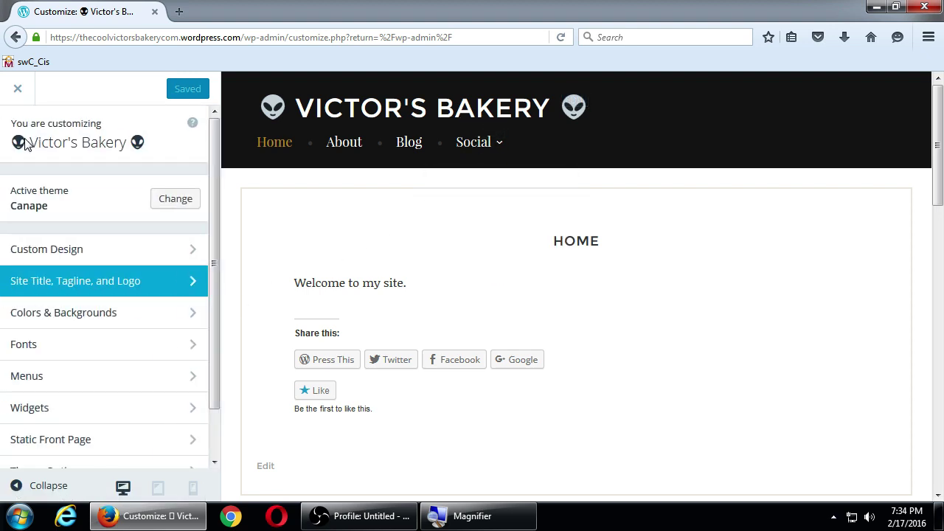
# Try several featured color palettes on the site, including navy with light blue and white with gray, and apply the white-and-mint palette
pyautogui.click(82, 316)
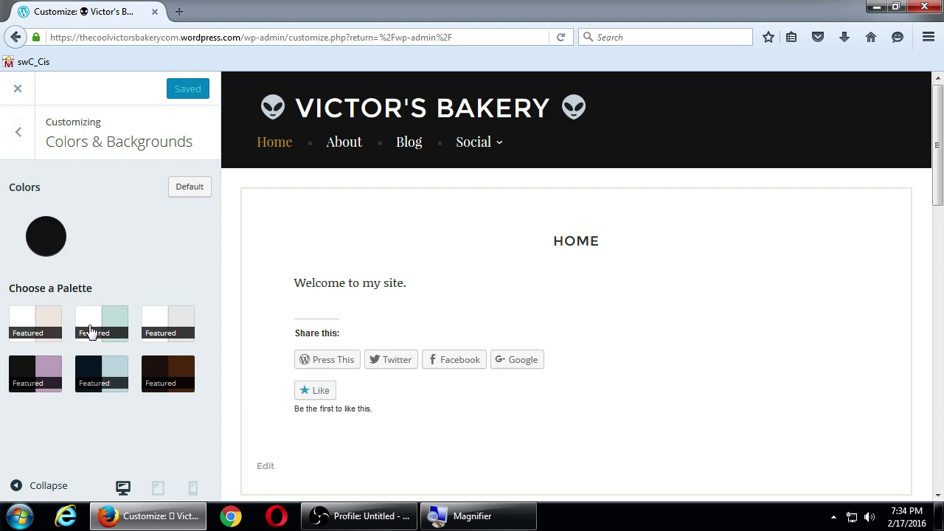
pyautogui.click(103, 376)
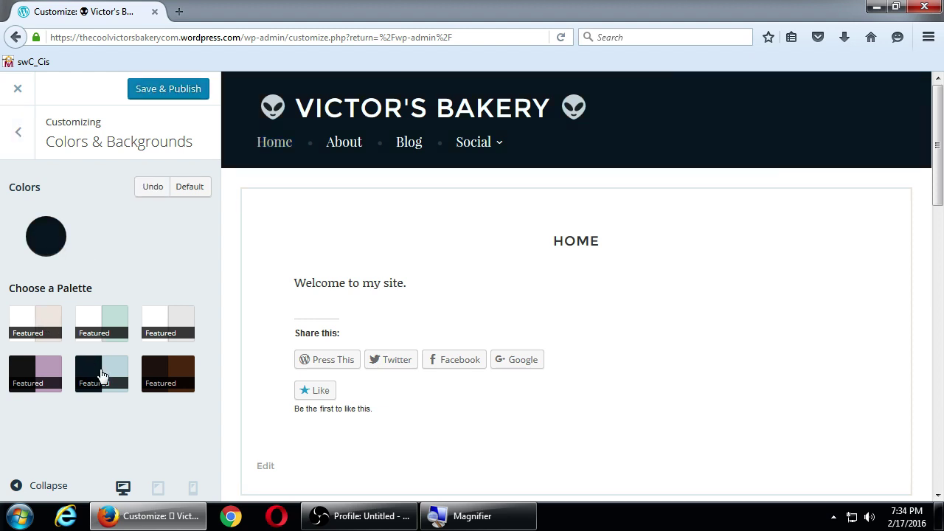
pyautogui.click(182, 380)
pyautogui.click(177, 325)
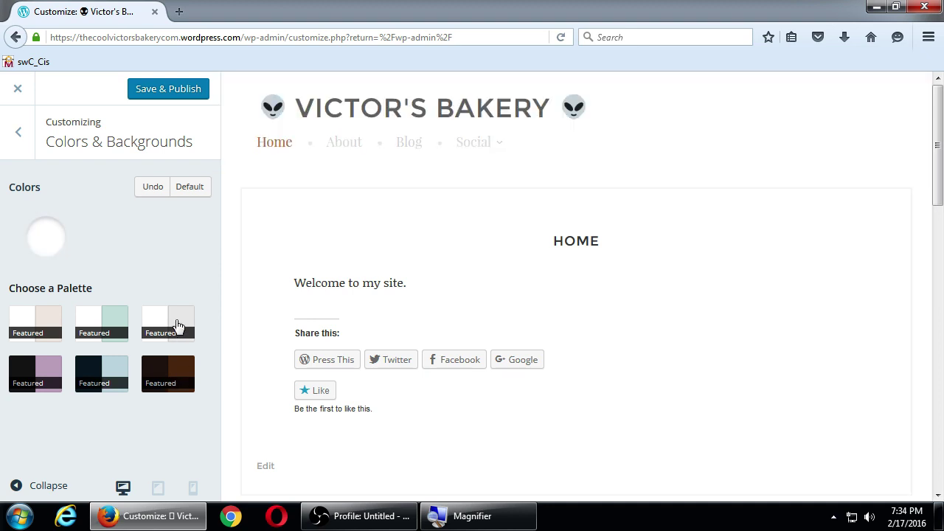
pyautogui.click(96, 374)
pyautogui.click(99, 332)
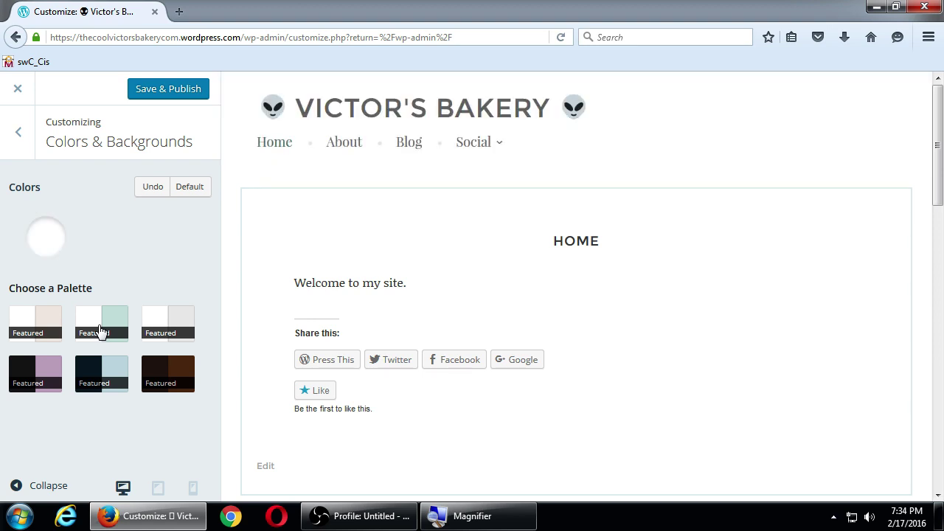
# Try the featured color palettes and apply the dark navy and light blue one to the site
pyautogui.click(36, 373)
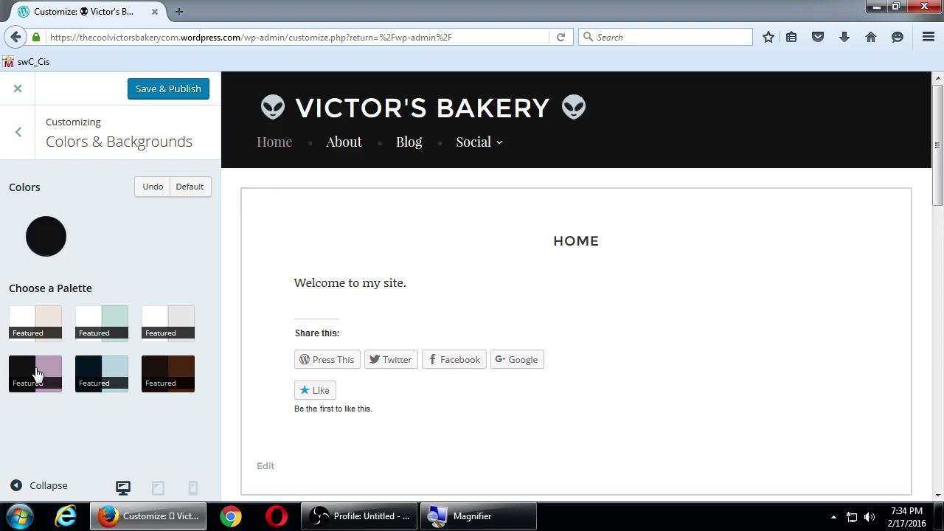
pyautogui.click(25, 332)
pyautogui.click(101, 375)
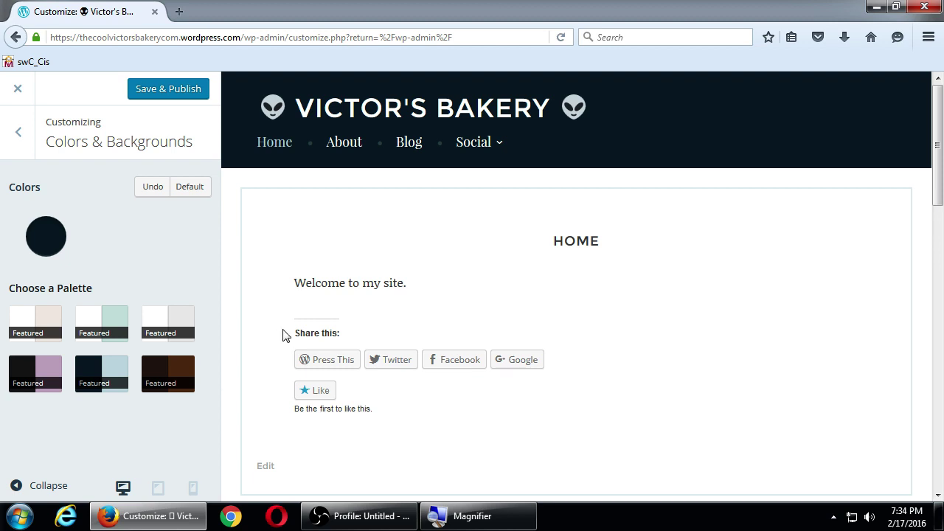
pyautogui.scroll(-5, 480, 354)
pyautogui.scroll(-8, 487, 396)
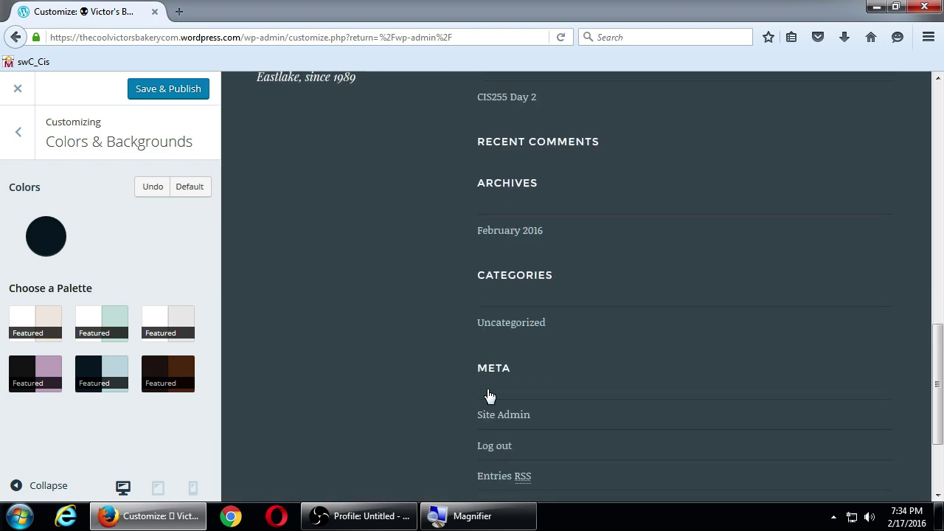
pyautogui.scroll(15, 489, 399)
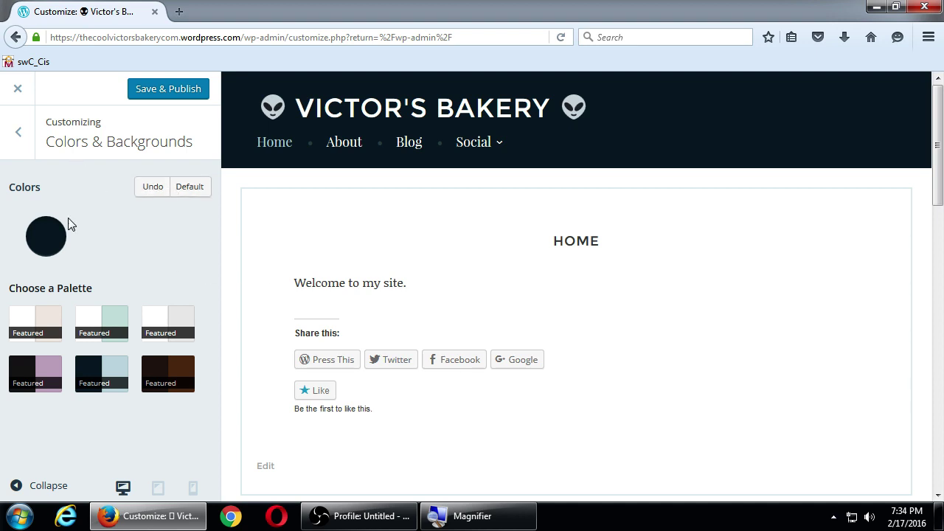
pyautogui.click(22, 144)
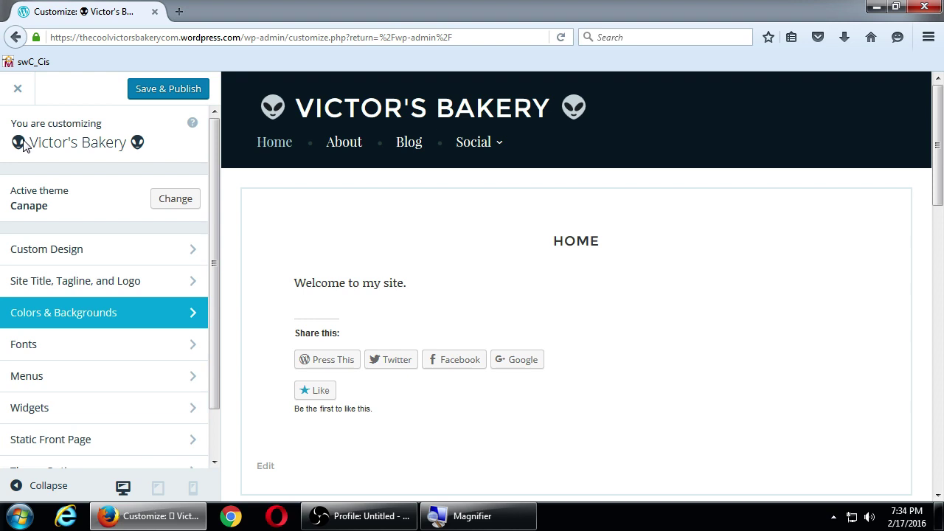
# Review the customizer's Fonts, Menus and Static Front Page settings
pyautogui.click(52, 344)
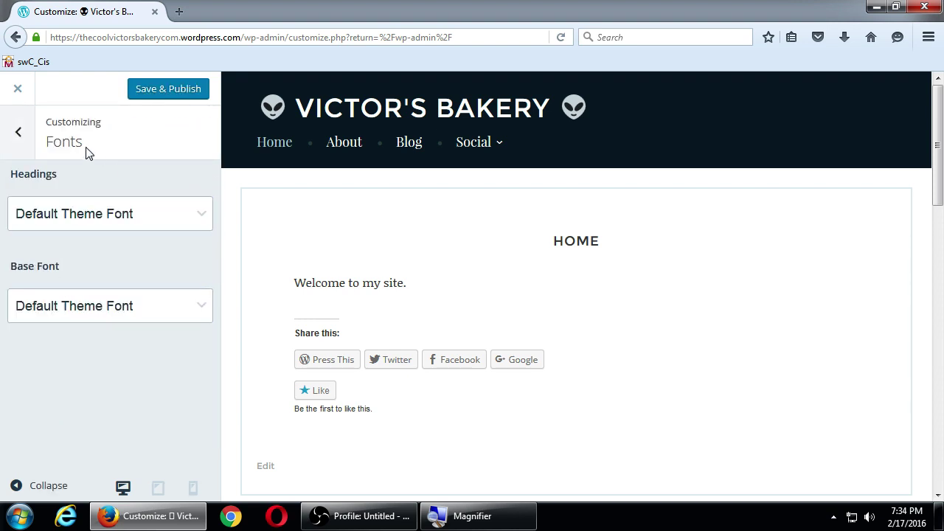
pyautogui.click(31, 131)
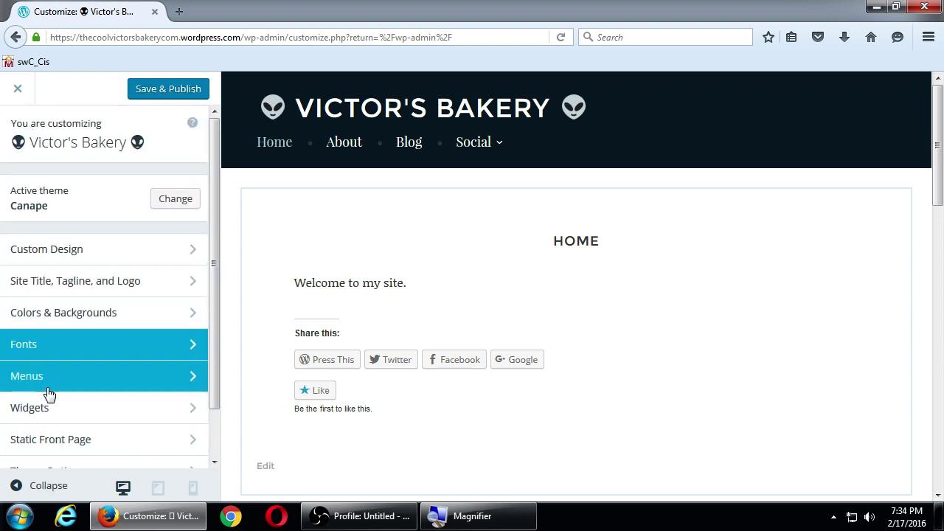
pyautogui.click(47, 387)
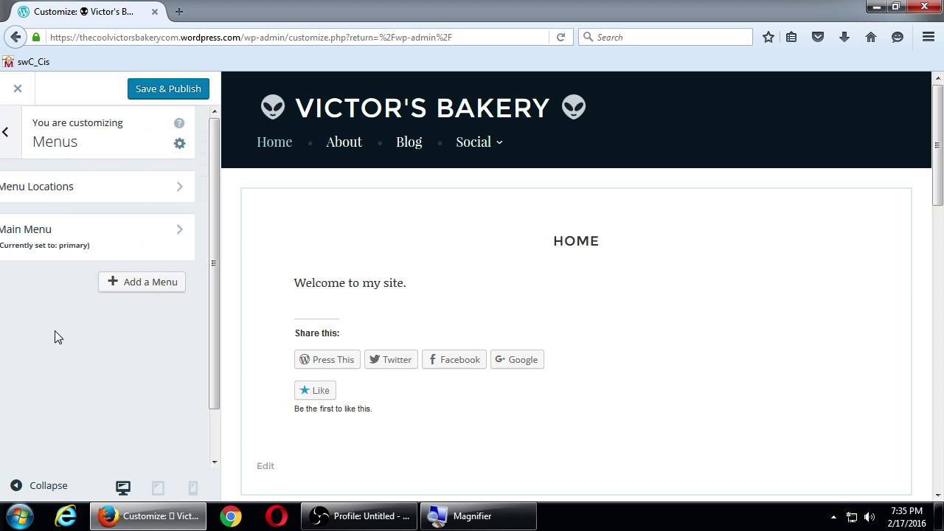
pyautogui.click(6, 131)
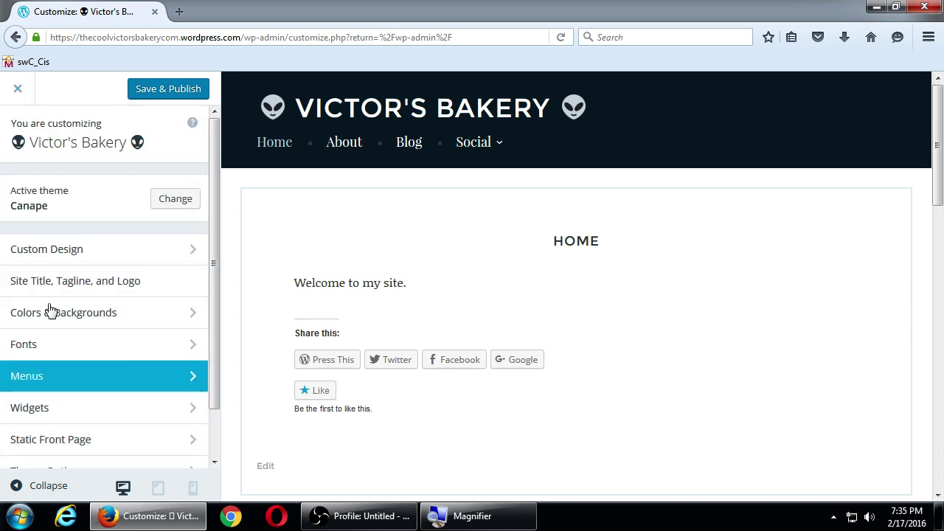
pyautogui.scroll(-1, 84, 433)
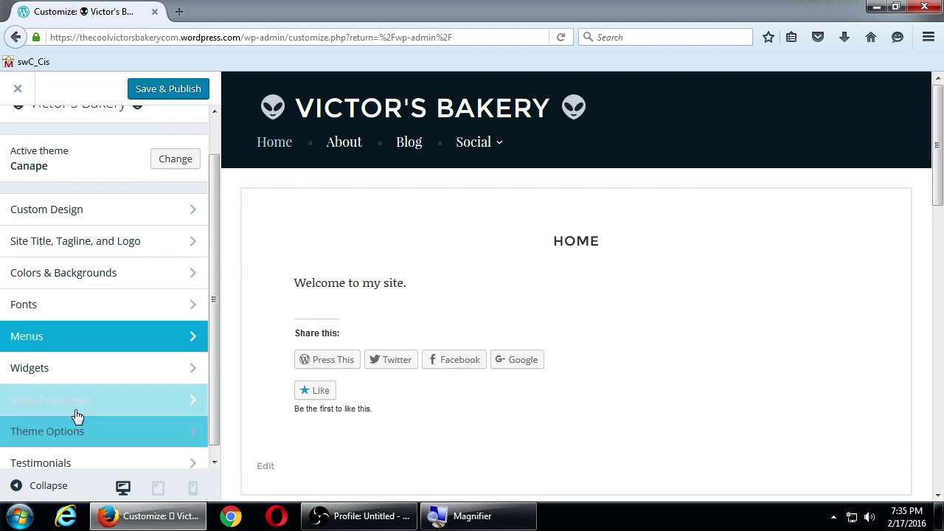
pyautogui.click(77, 412)
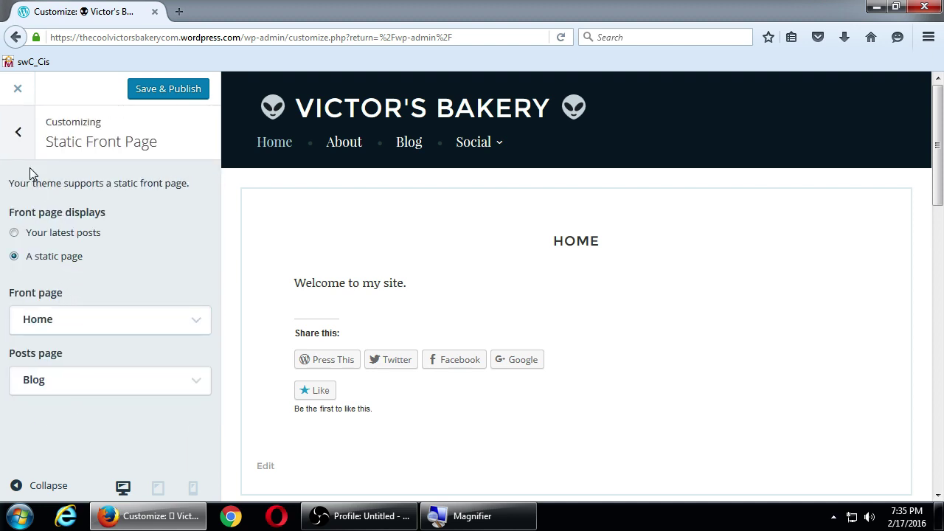
pyautogui.click(21, 147)
# Turn off showing the site title and description in the footer in the theme's footer options
pyautogui.scroll(-1, 112, 321)
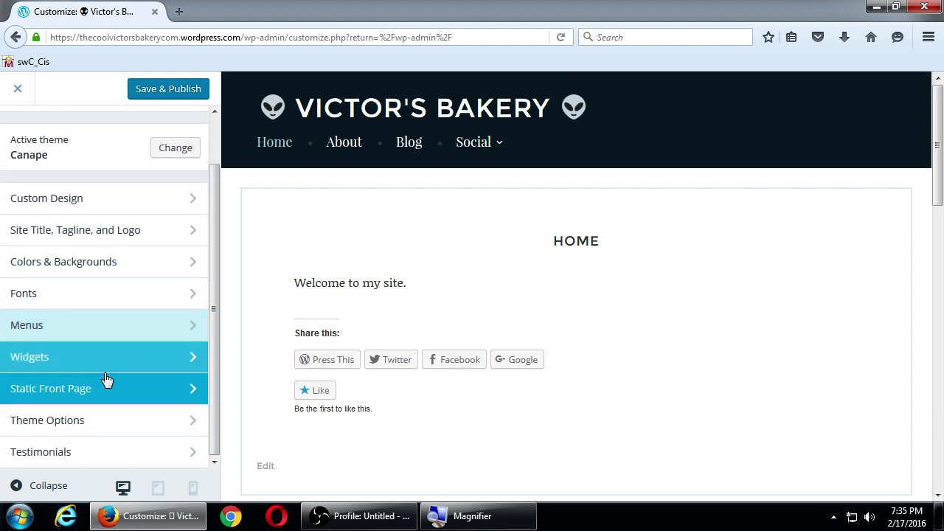
pyautogui.click(91, 427)
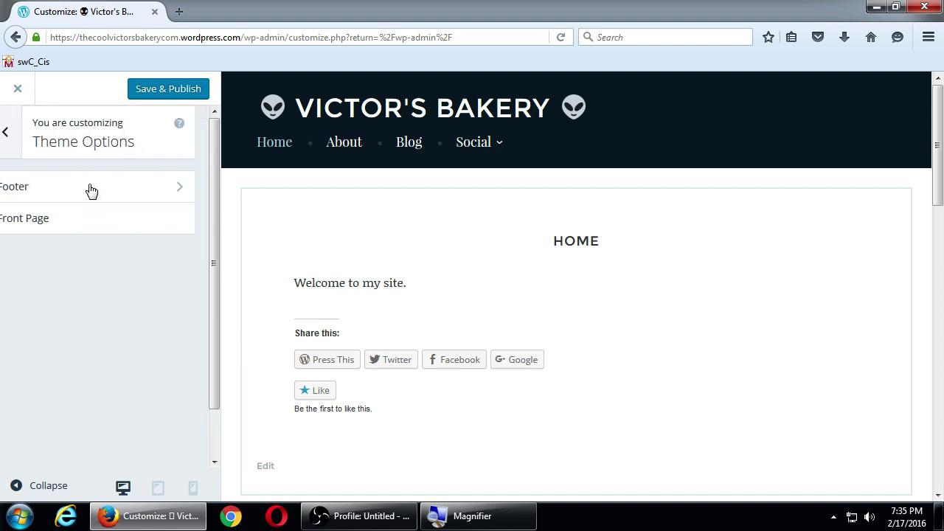
pyautogui.click(92, 192)
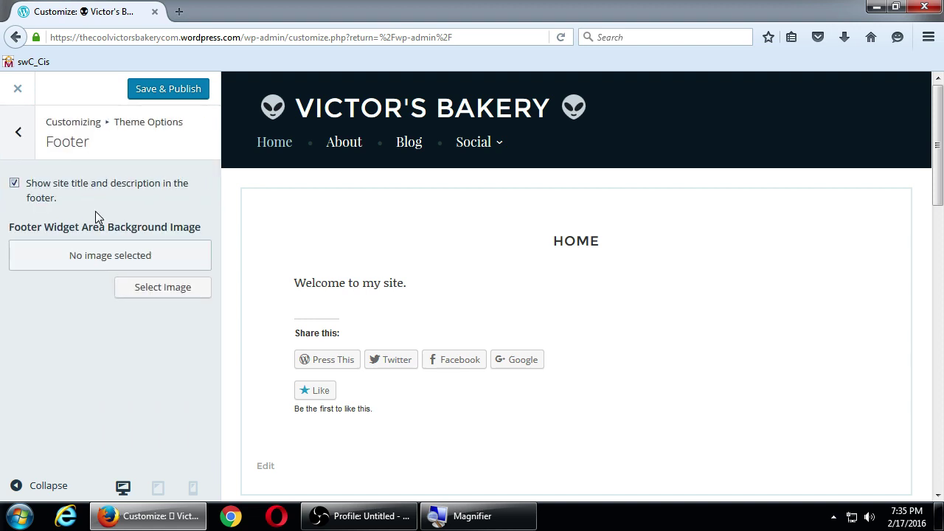
pyautogui.scroll(-10, 363, 310)
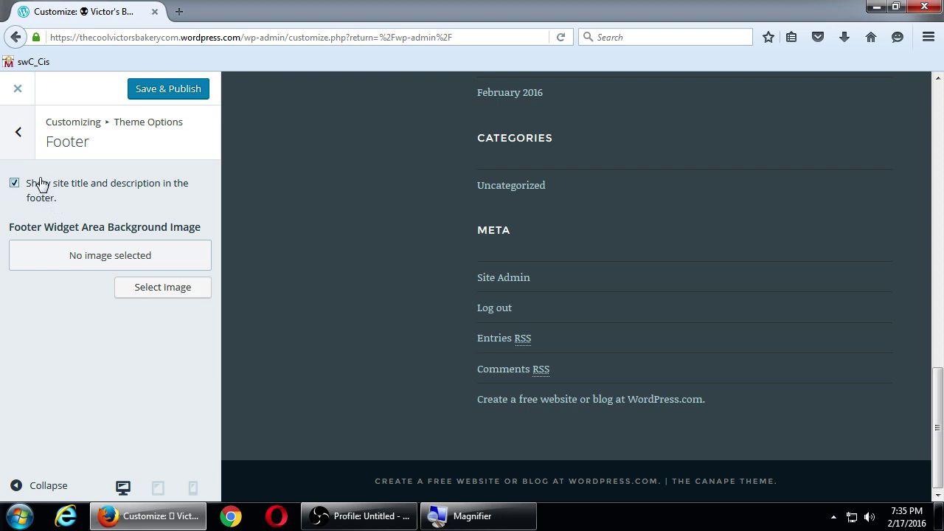
pyautogui.click(15, 183)
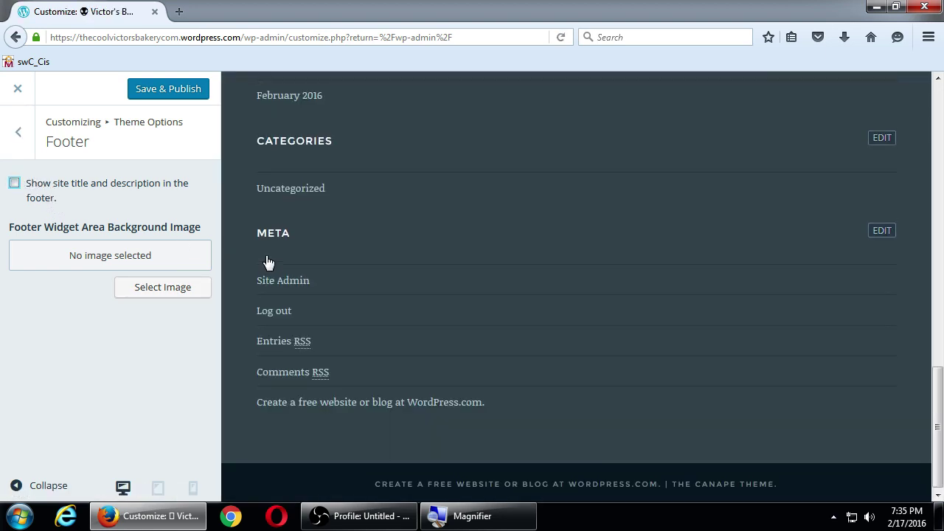
pyautogui.click(14, 183)
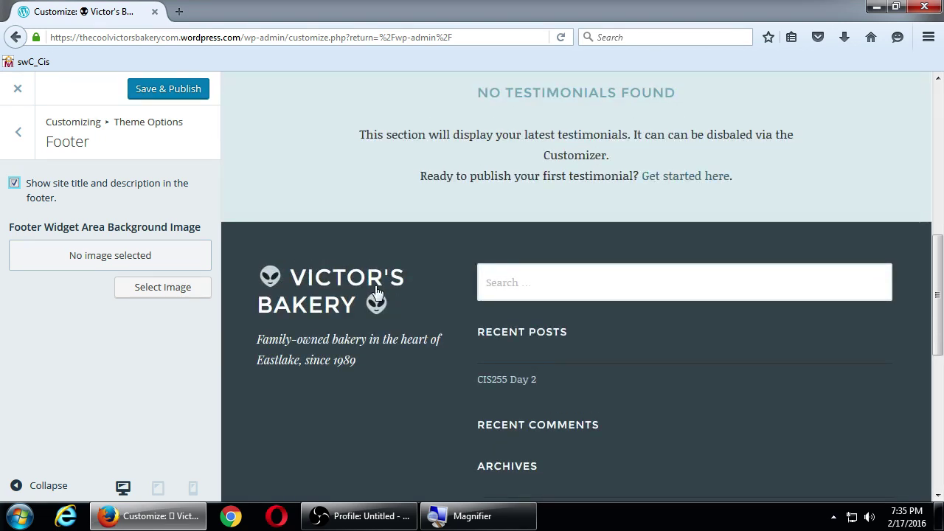
pyautogui.click(55, 189)
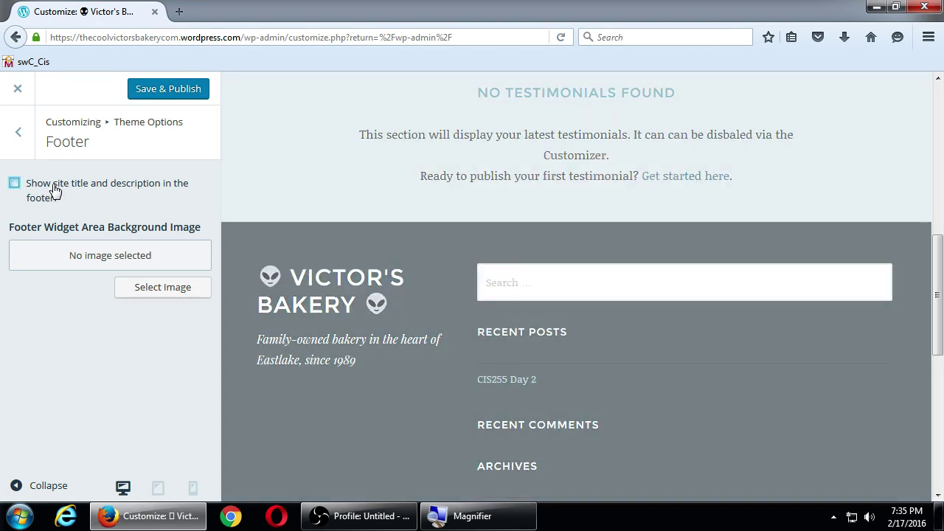
pyautogui.scroll(-4, 485, 283)
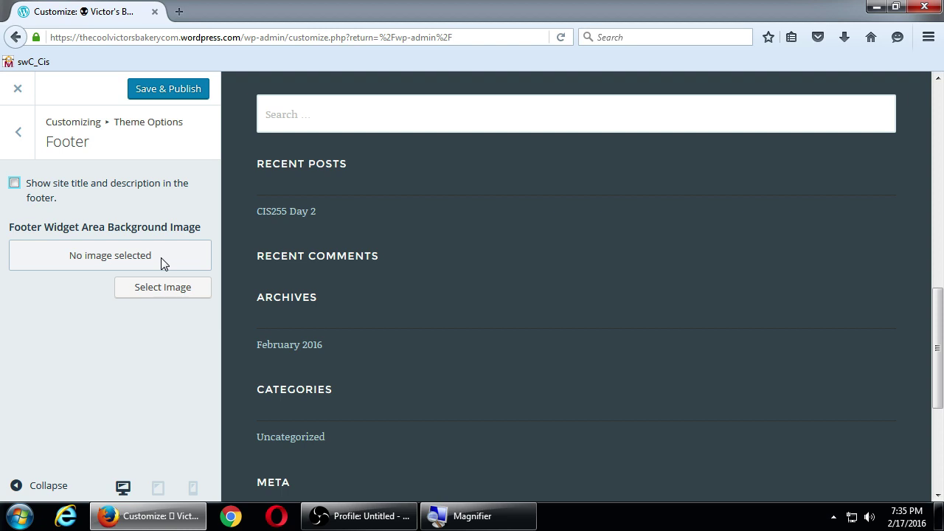
# Turn off the Testimonials section on the front page in the theme options
pyautogui.click(28, 140)
pyautogui.click(61, 224)
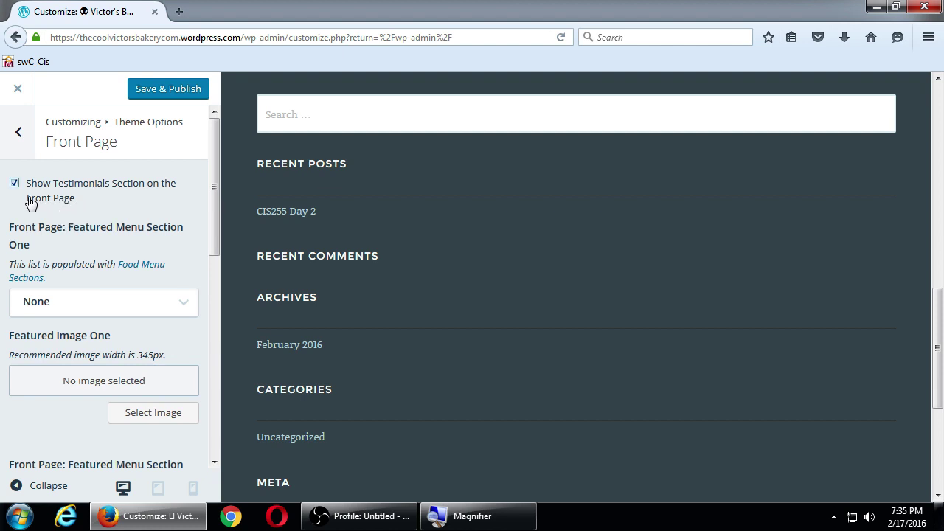
pyautogui.click(14, 182)
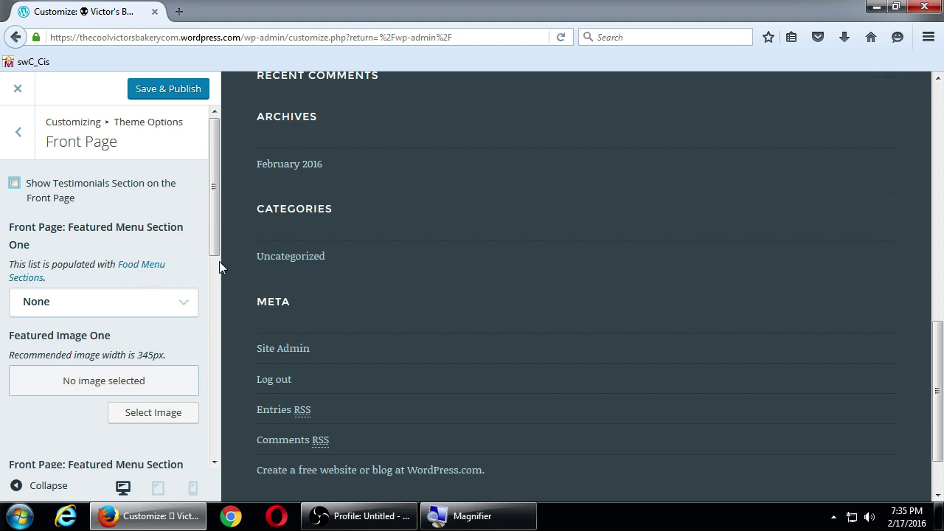
# Examine the front page options for the three featured menu sections and their featured images
pyautogui.scroll(-1, 199, 275)
pyautogui.click(183, 264)
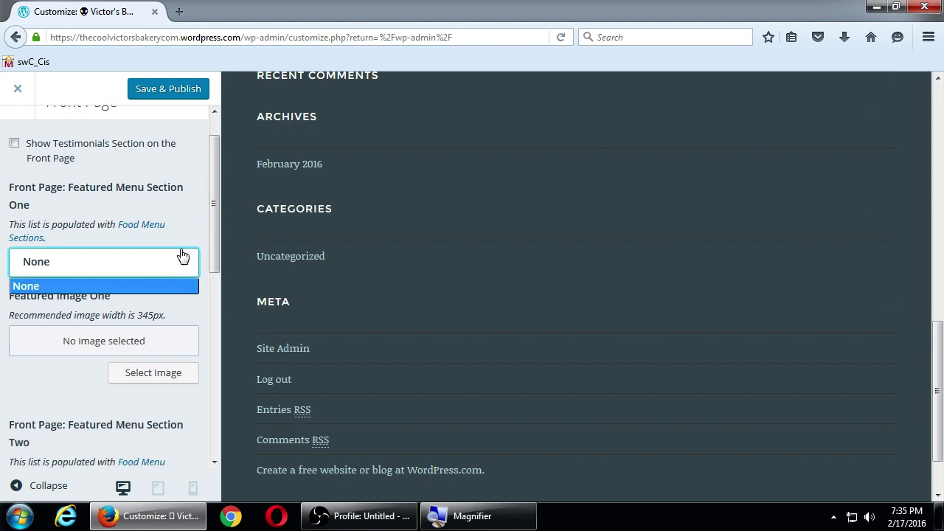
pyautogui.click(184, 255)
pyautogui.scroll(-1, 106, 361)
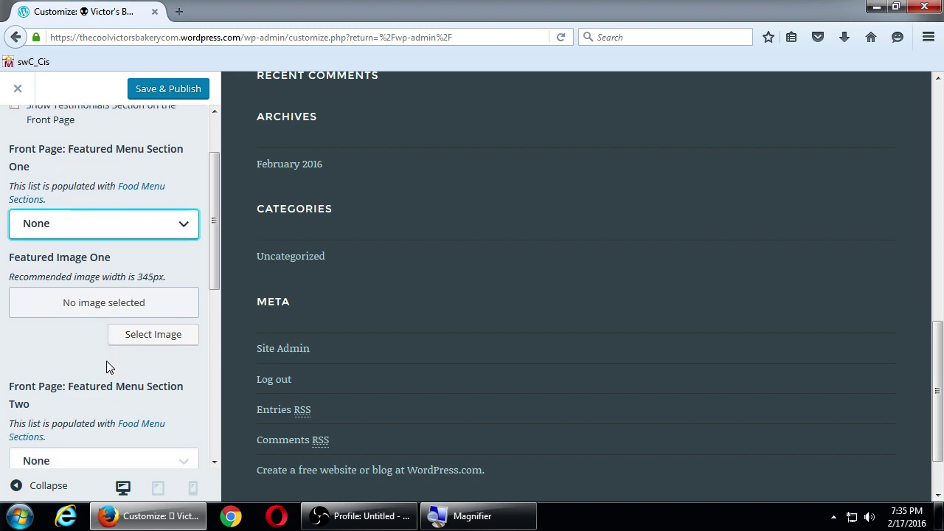
pyautogui.scroll(-8, 42, 361)
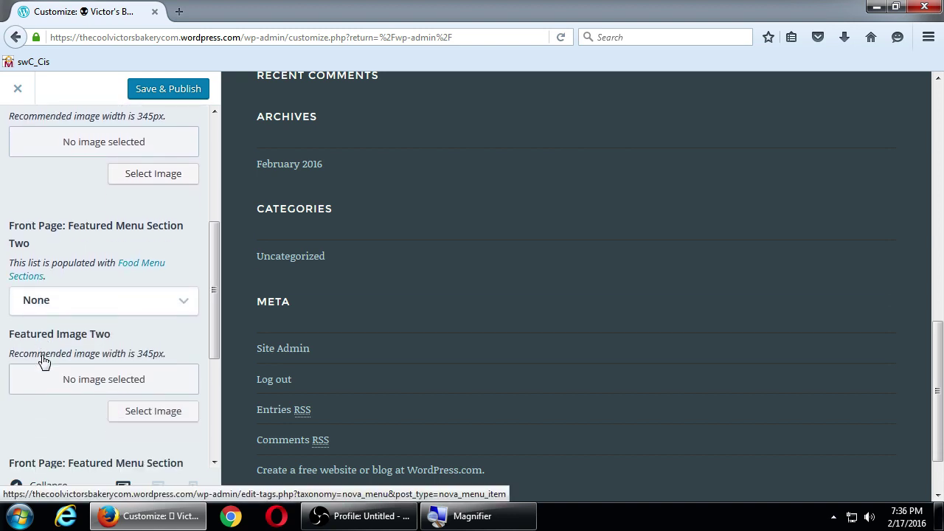
pyautogui.scroll(-2, 42, 361)
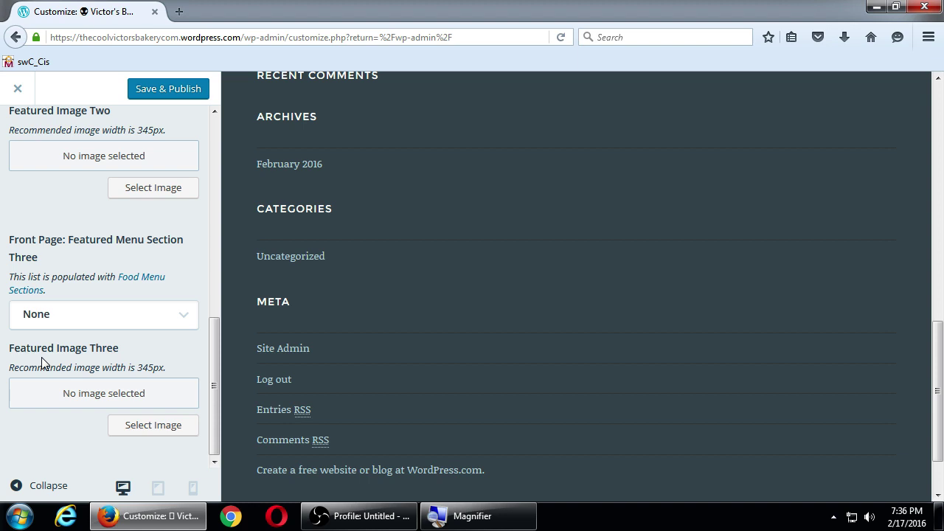
pyautogui.scroll(10, 71, 344)
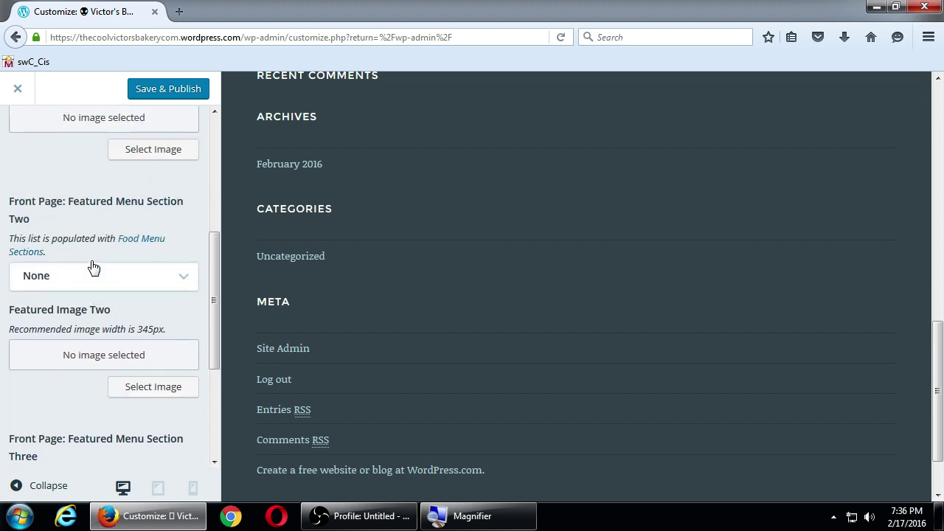
pyautogui.scroll(5, 377, 277)
pyautogui.scroll(5, 376, 277)
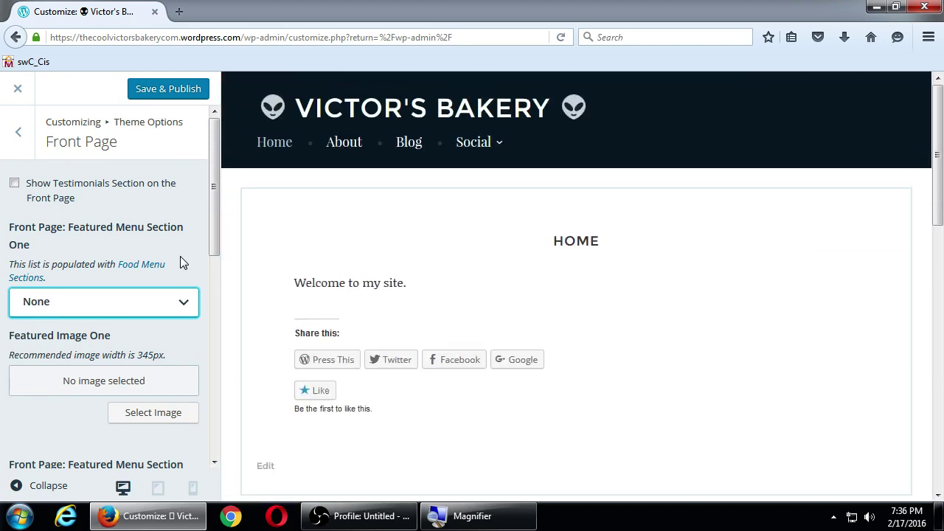
pyautogui.scroll(-10, 180, 265)
pyautogui.scroll(-1, 166, 302)
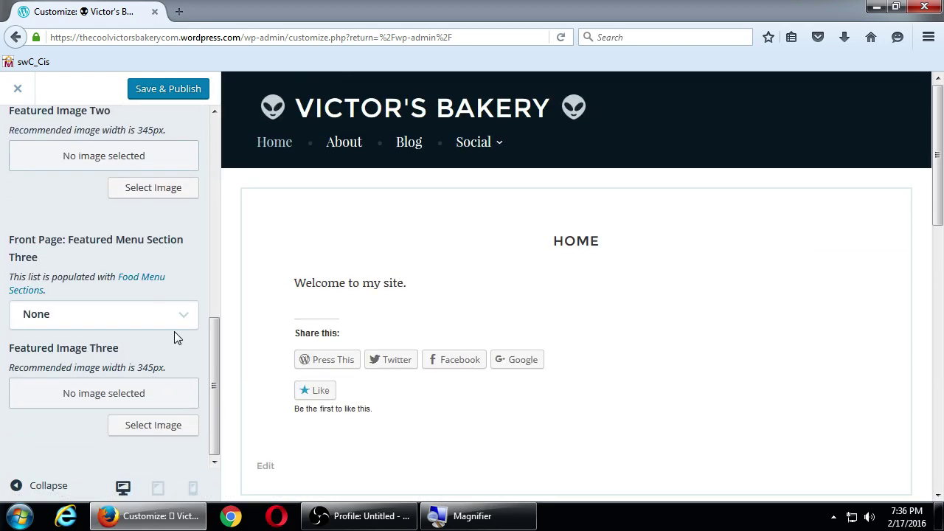
# Preview the site at tablet and phone sizes, return to the desktop preview and inspect its navigation menu
pyautogui.click(157, 490)
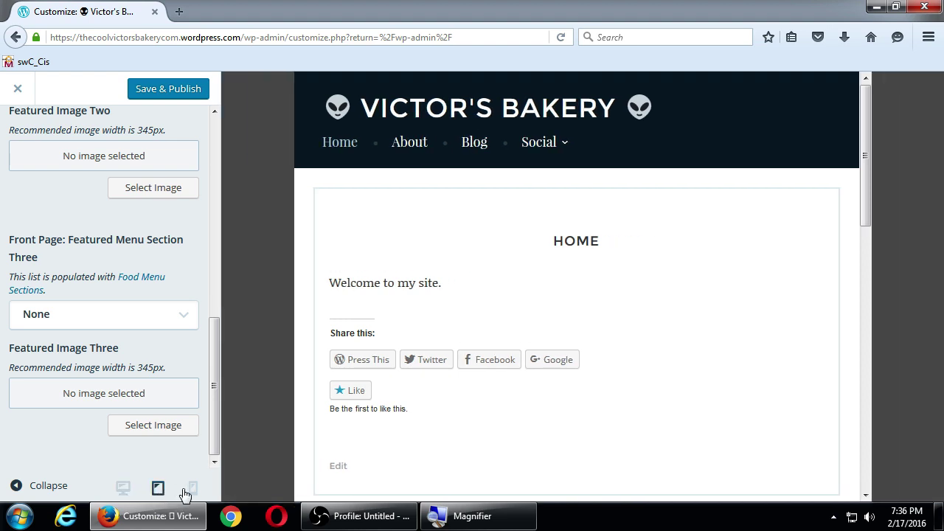
pyautogui.click(193, 488)
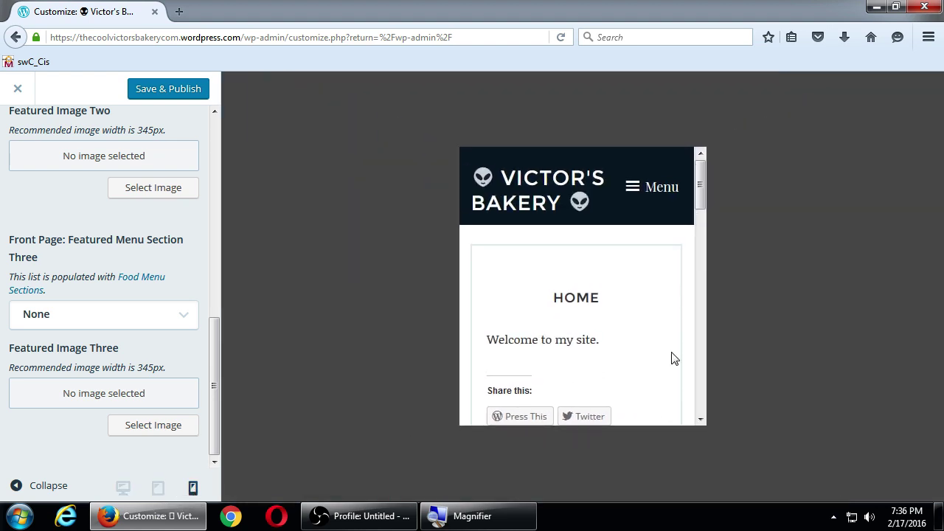
pyautogui.moveTo(700, 192); pyautogui.dragTo(684, 163)
pyautogui.click(123, 487)
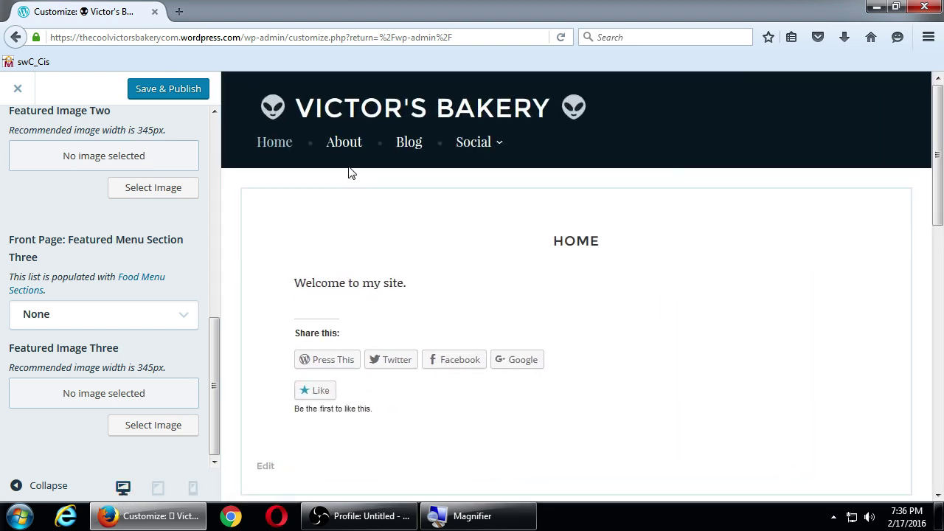
pyautogui.moveTo(493, 145)
# Preview the site at phone size, test opening and closing its mobile menu, and look through the page
pyautogui.click(193, 488)
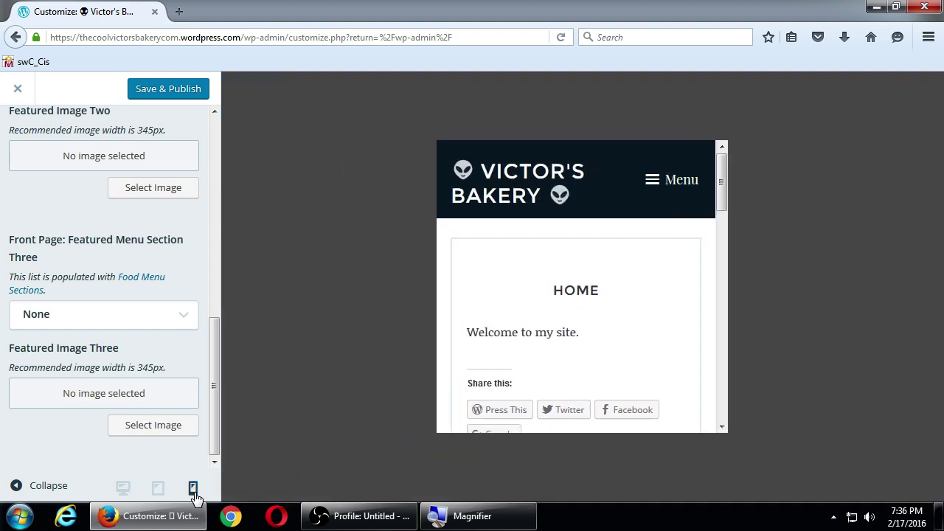
pyautogui.click(640, 194)
pyautogui.click(639, 194)
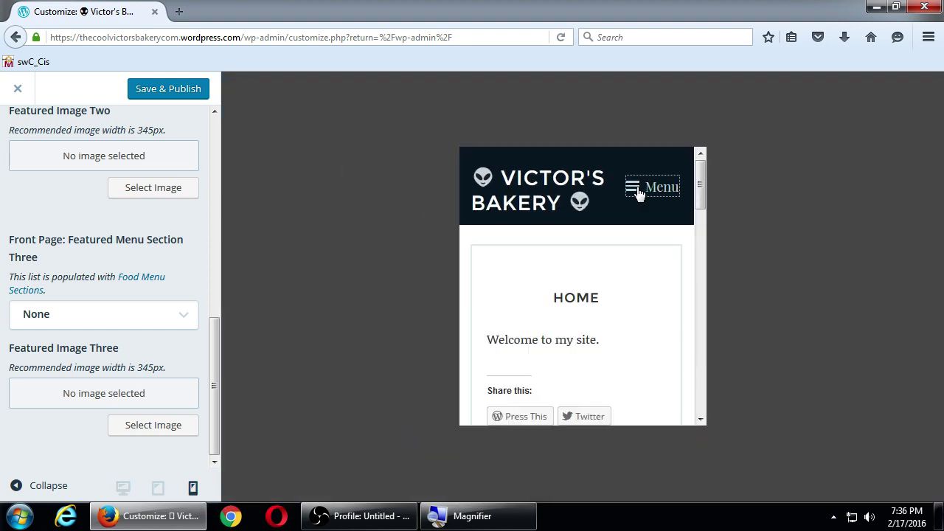
pyautogui.click(640, 194)
pyautogui.click(640, 194)
pyautogui.scroll(-15, 655, 258)
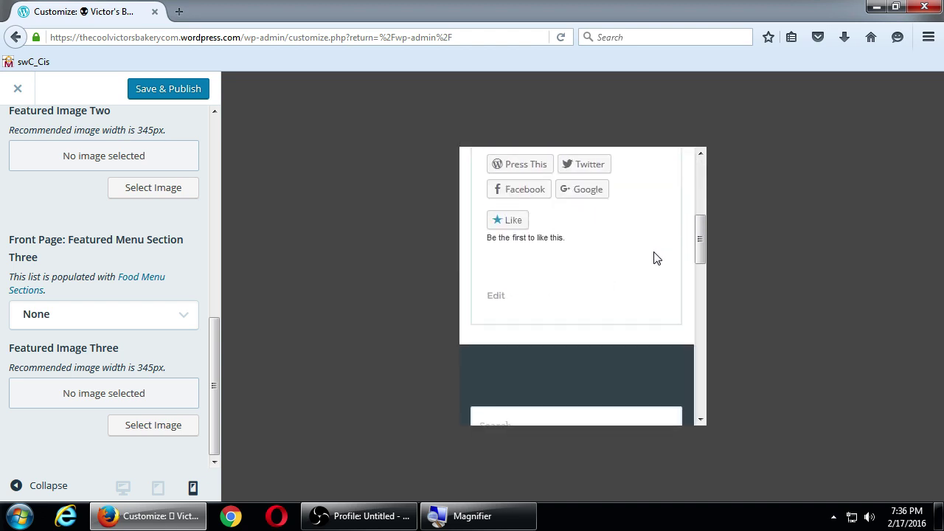
pyautogui.scroll(15, 654, 282)
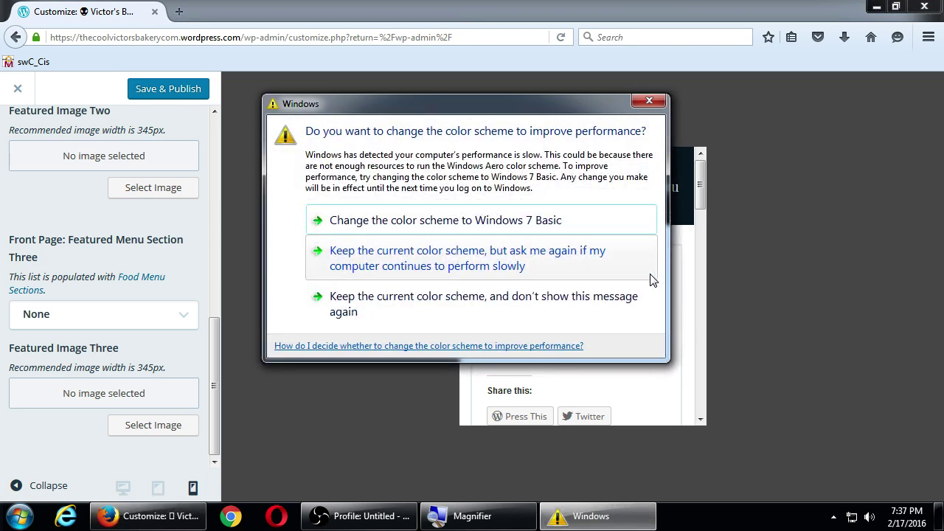
# Keep the current Windows color scheme without further reminders, publish the site customizations, and close the customizer
pyautogui.click(525, 312)
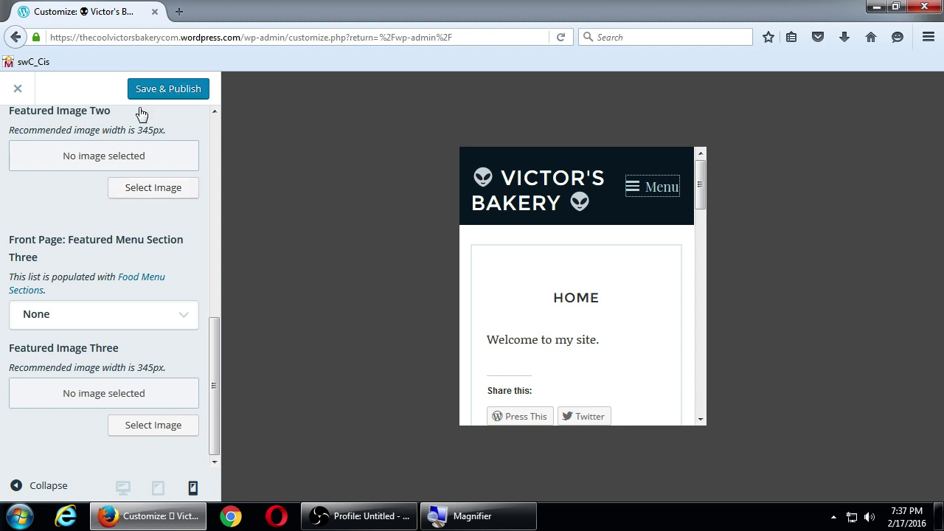
pyautogui.click(181, 91)
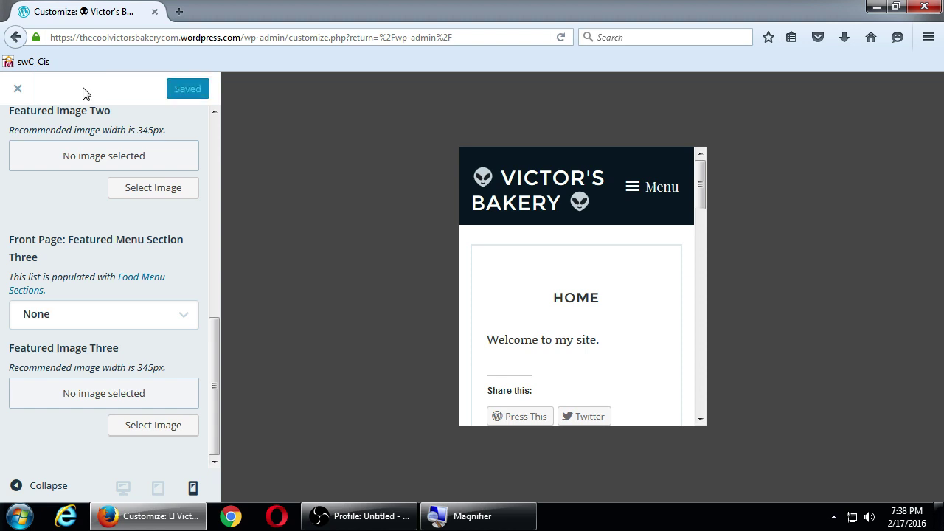
pyautogui.click(20, 90)
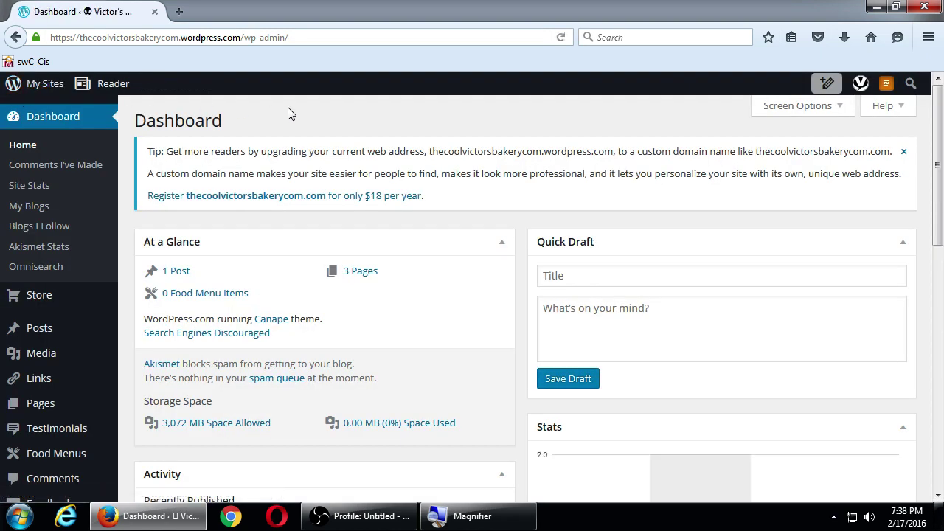
# View the live Victor's Bakery site and look through its home page from the header to the footer
pyautogui.moveTo(55, 108)
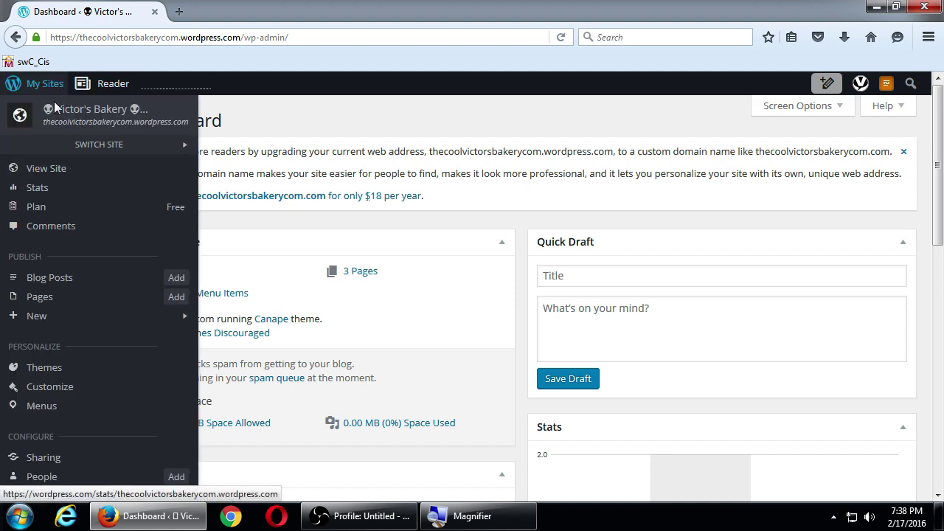
pyautogui.click(58, 173)
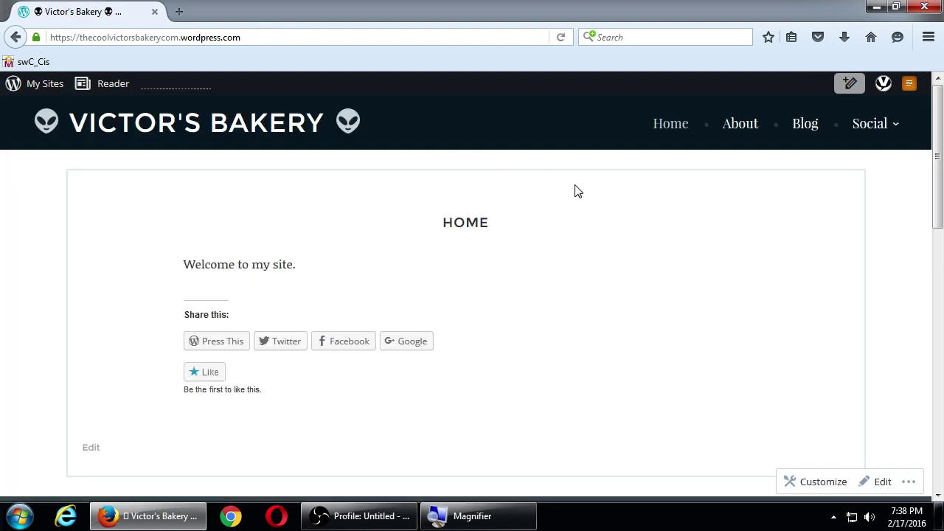
pyautogui.scroll(-10, 570, 186)
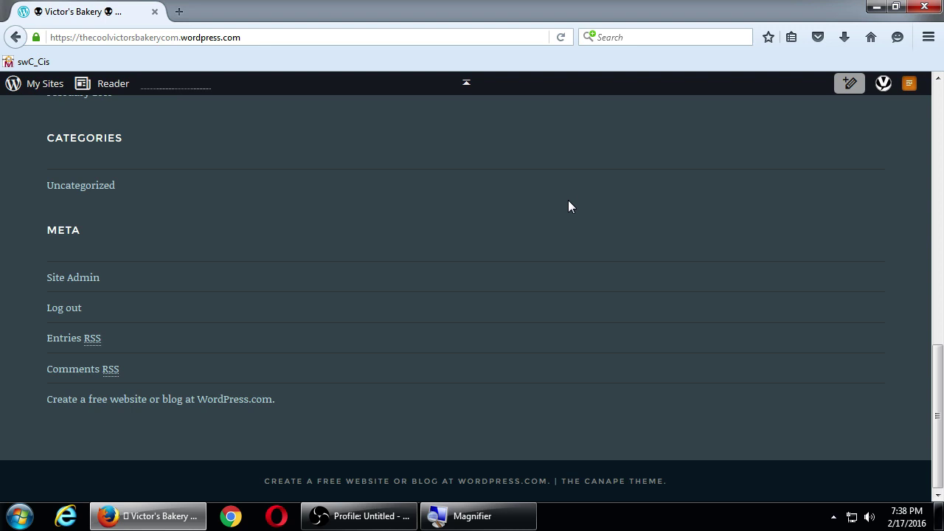
pyautogui.scroll(10, 568, 204)
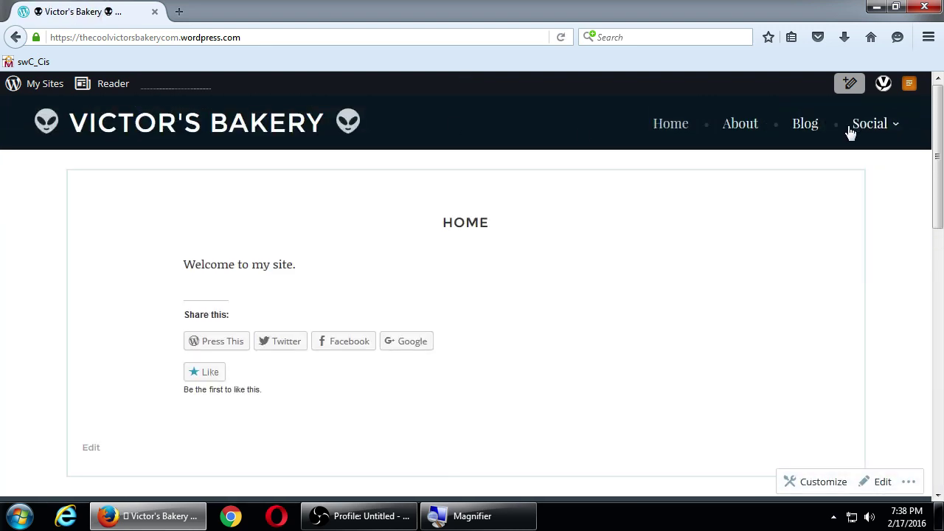
pyautogui.scroll(-10, 635, 288)
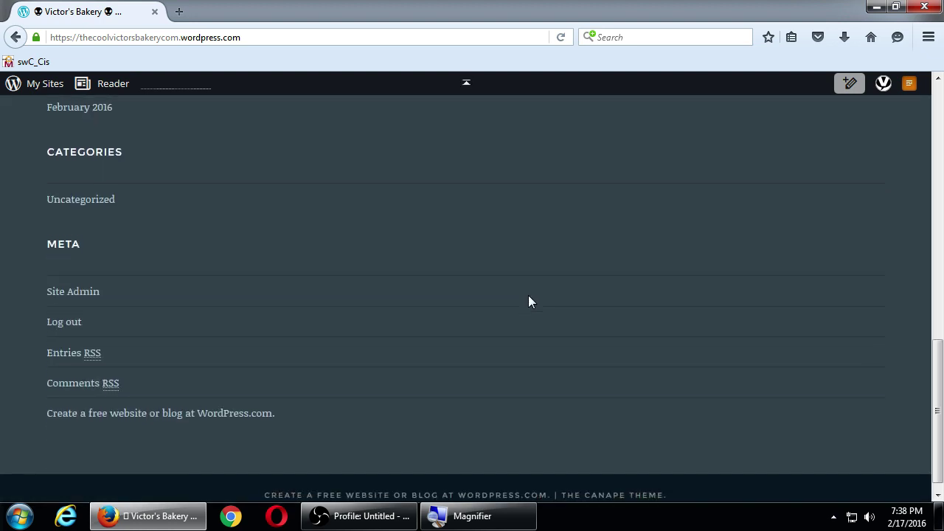
pyautogui.scroll(10, 529, 295)
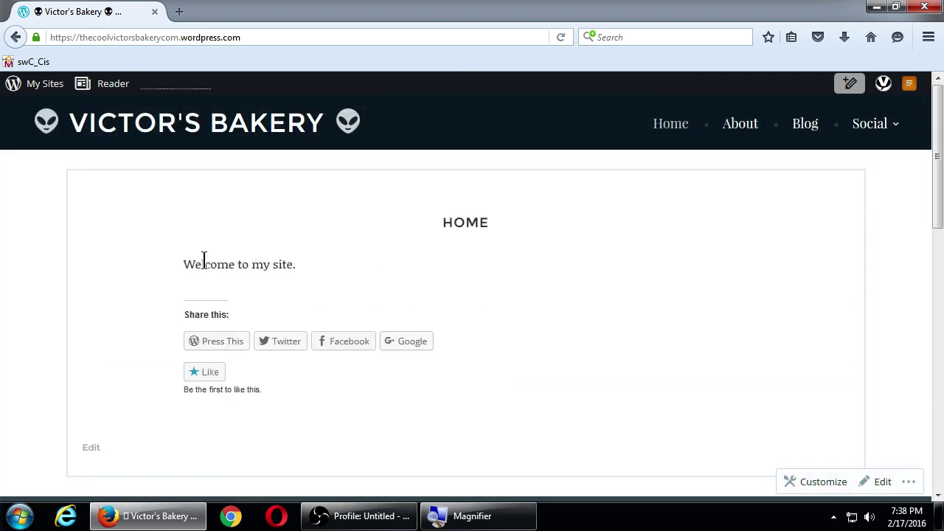
# Return to the site's admin area, examine the Main Menu's structure and settings on the Menus page, and go back to the Dashboard
pyautogui.click(33, 87)
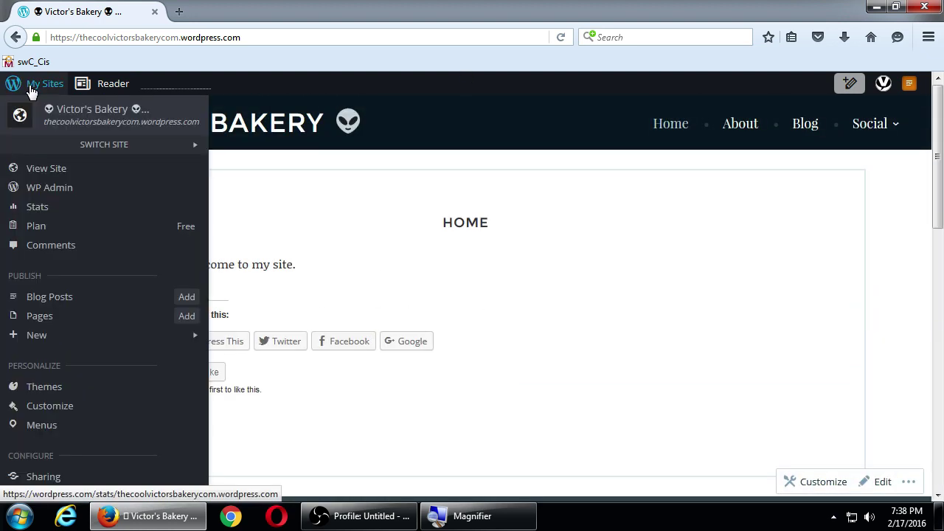
pyautogui.click(61, 189)
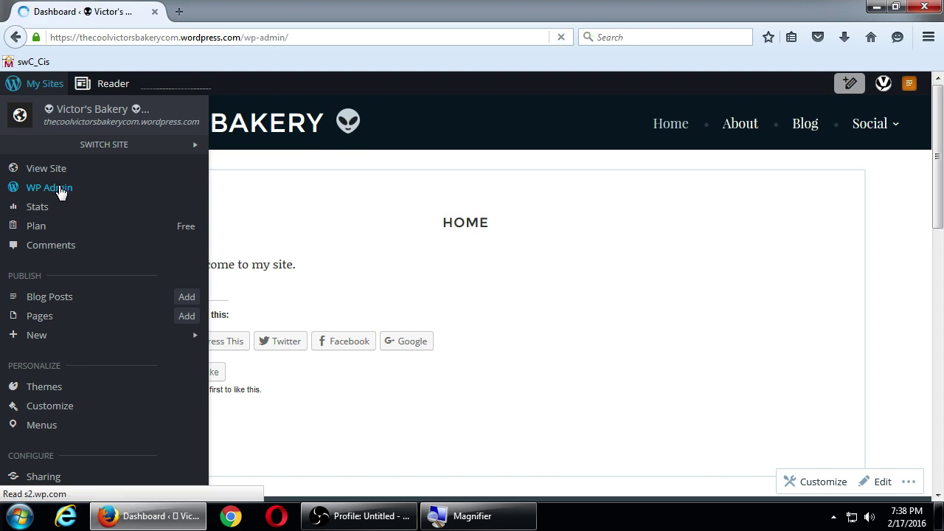
pyautogui.scroll(-1, 70, 383)
pyautogui.scroll(-2, 70, 391)
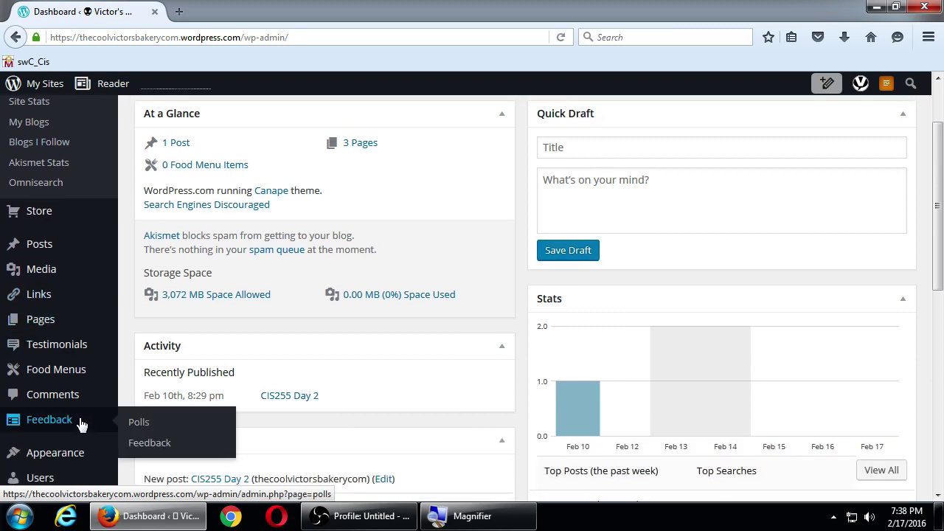
pyautogui.moveTo(76, 450)
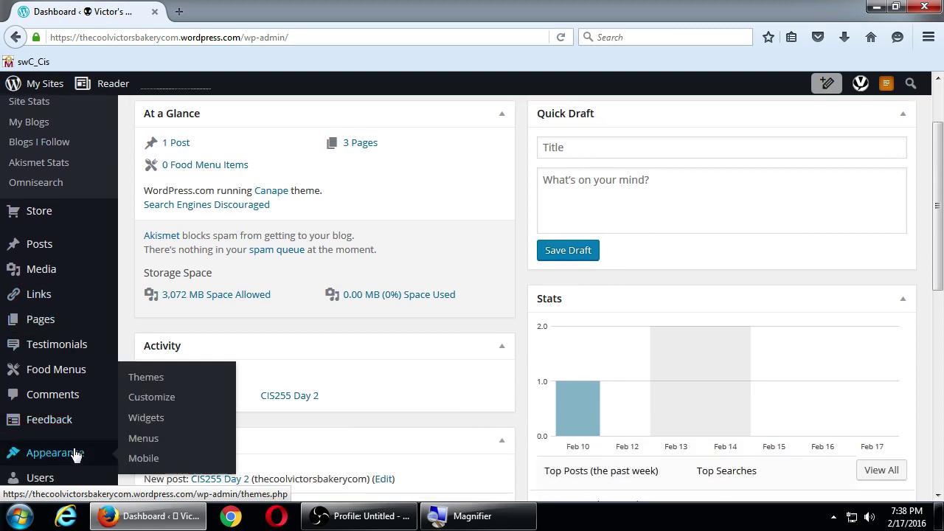
pyautogui.click(143, 439)
pyautogui.scroll(-5, 143, 441)
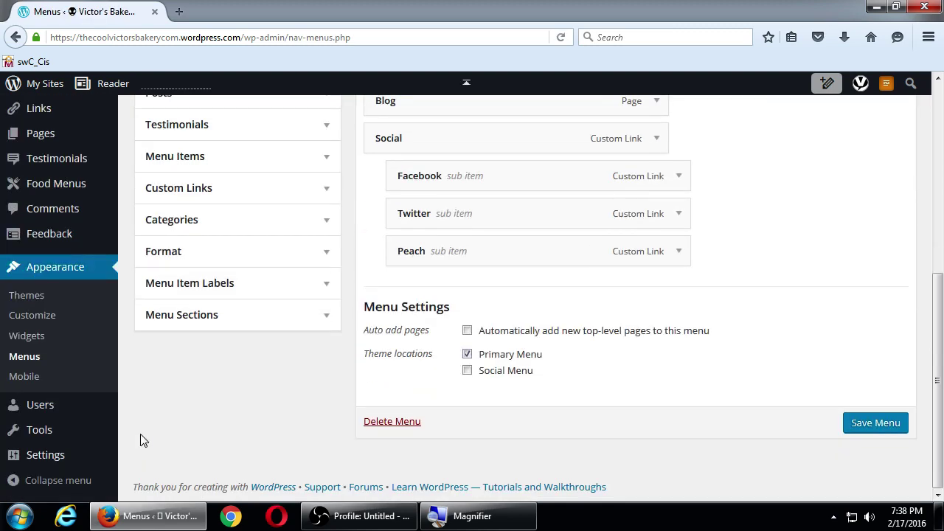
pyautogui.scroll(5, 144, 441)
pyautogui.moveTo(65, 126)
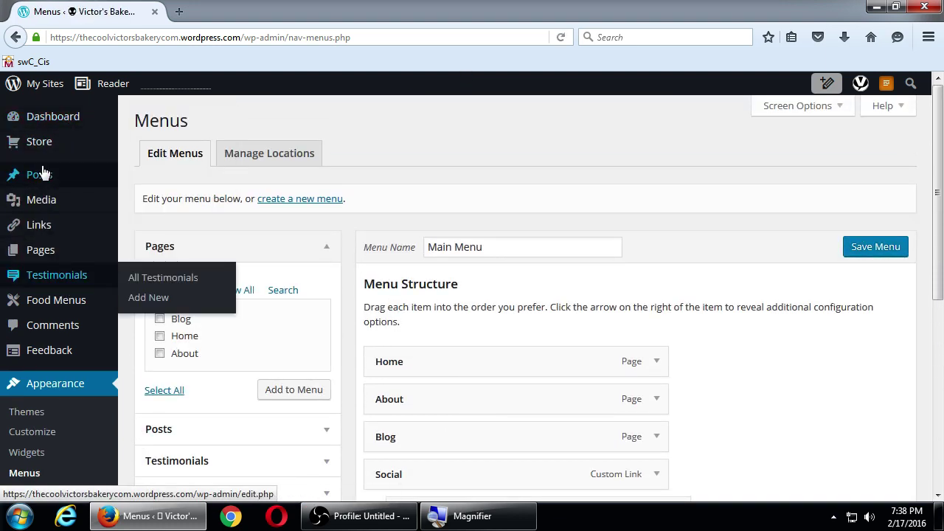
pyautogui.click(55, 116)
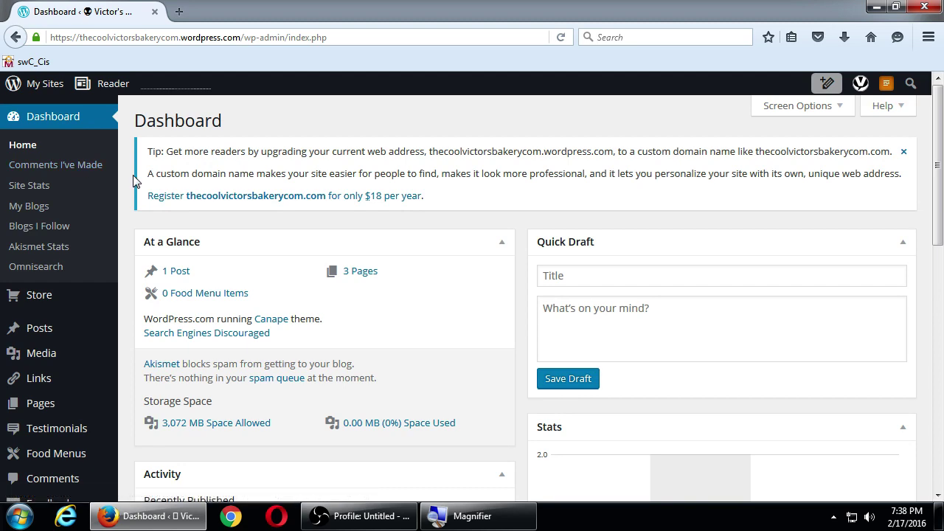
# Open the Widgets page of the site's appearance settings
pyautogui.scroll(-3, 132, 179)
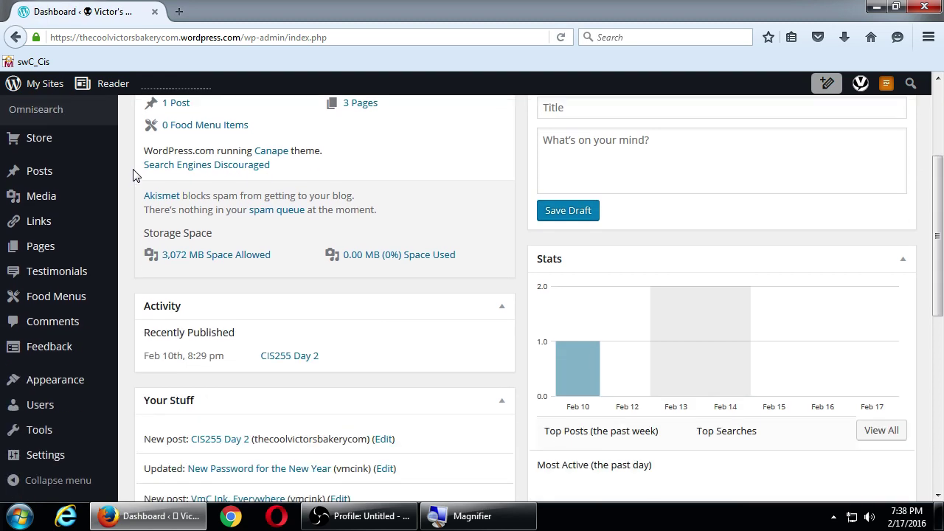
pyautogui.moveTo(63, 378)
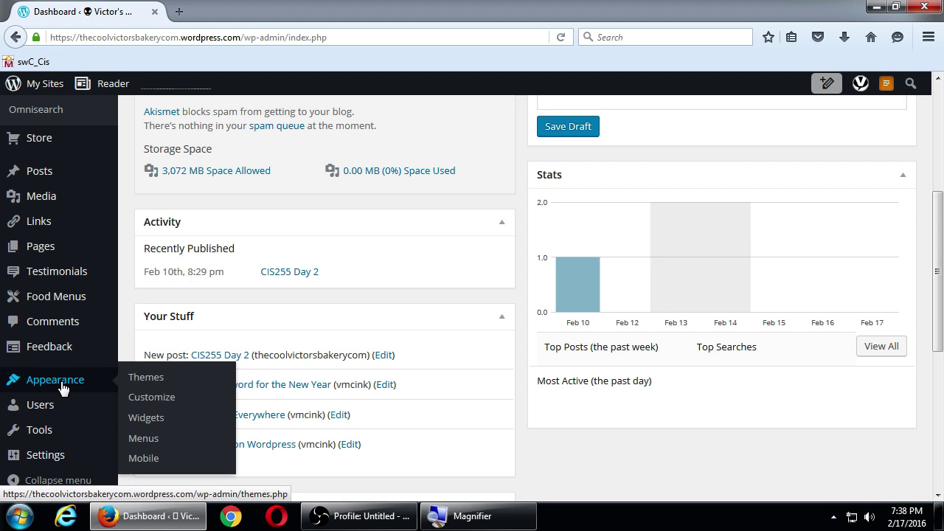
pyautogui.click(133, 421)
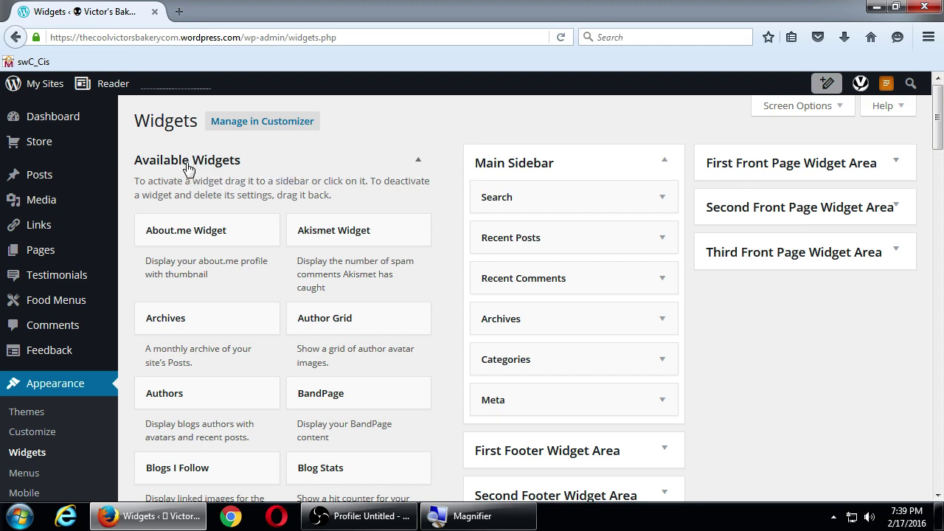
# Look through the available and inactive widgets, and inspect the Main Sidebar, footer and front page widget areas
pyautogui.scroll(-15, 188, 265)
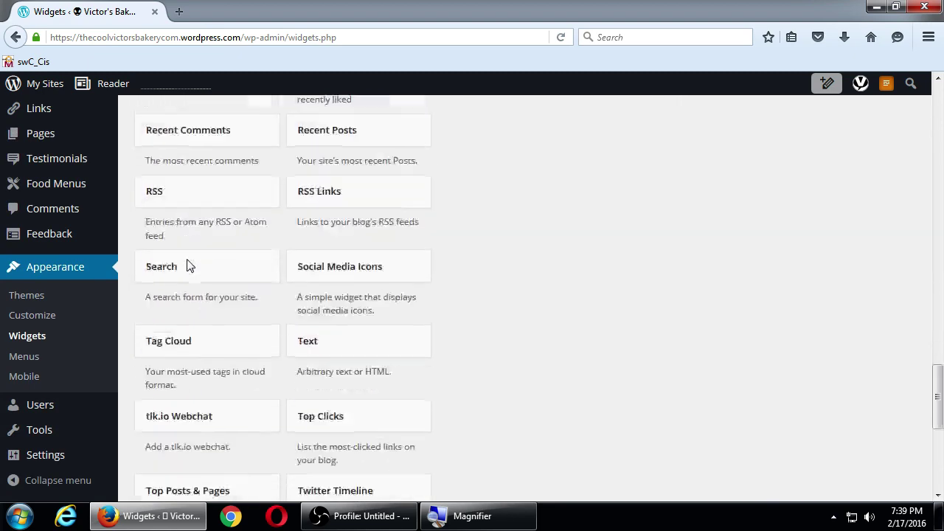
pyautogui.scroll(-5, 188, 266)
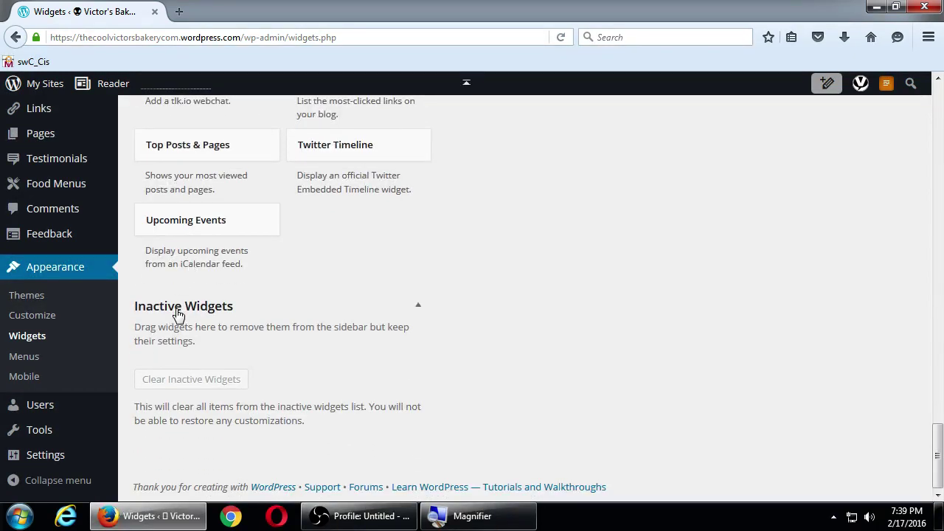
pyautogui.scroll(20, 178, 314)
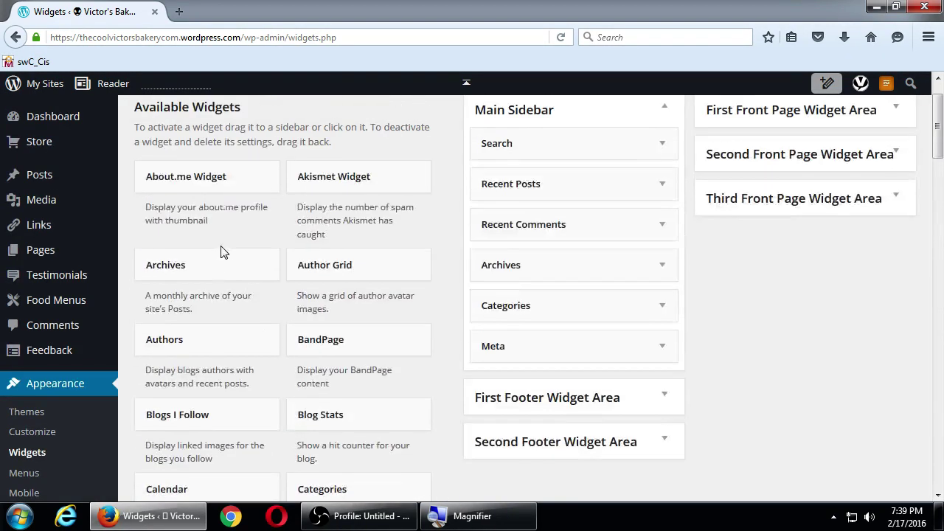
pyautogui.scroll(1, 255, 231)
pyautogui.scroll(-2, 302, 178)
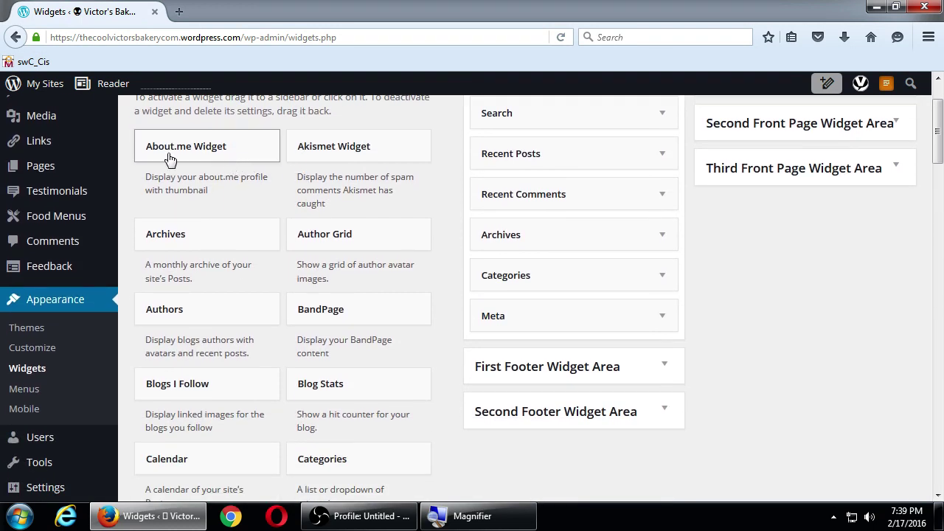
pyautogui.scroll(-2, 170, 160)
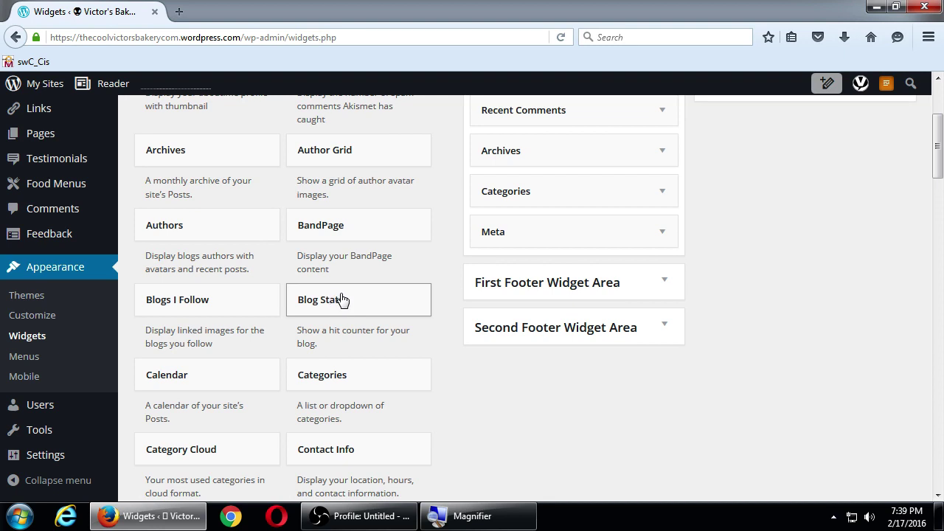
pyautogui.scroll(-4, 341, 299)
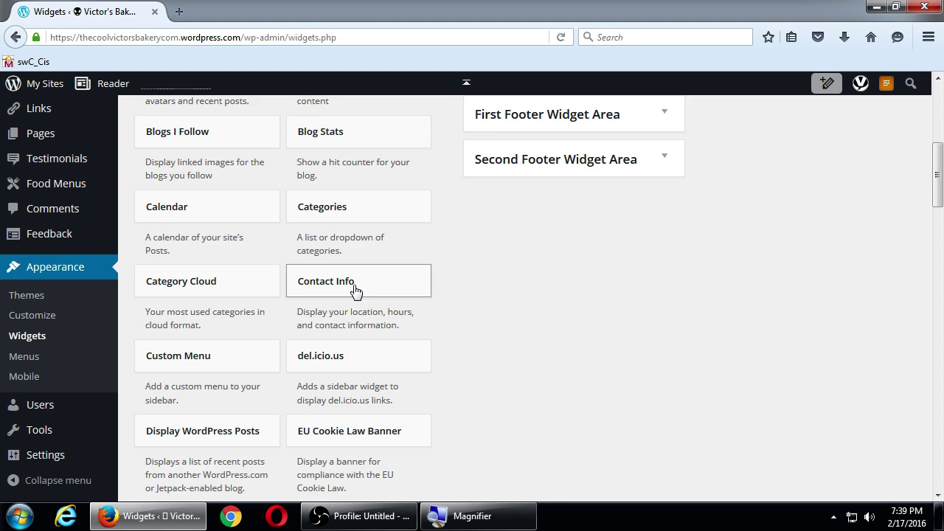
pyautogui.scroll(-8, 365, 293)
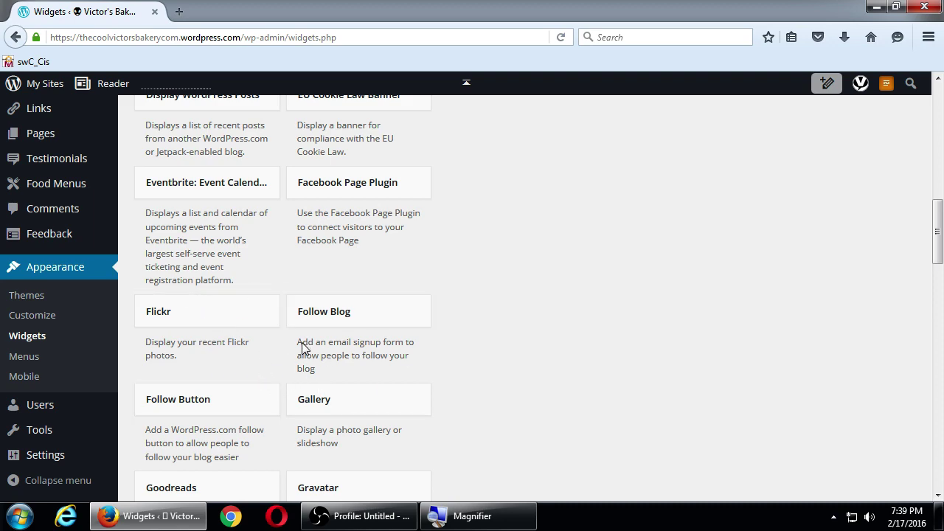
pyautogui.press('Home')
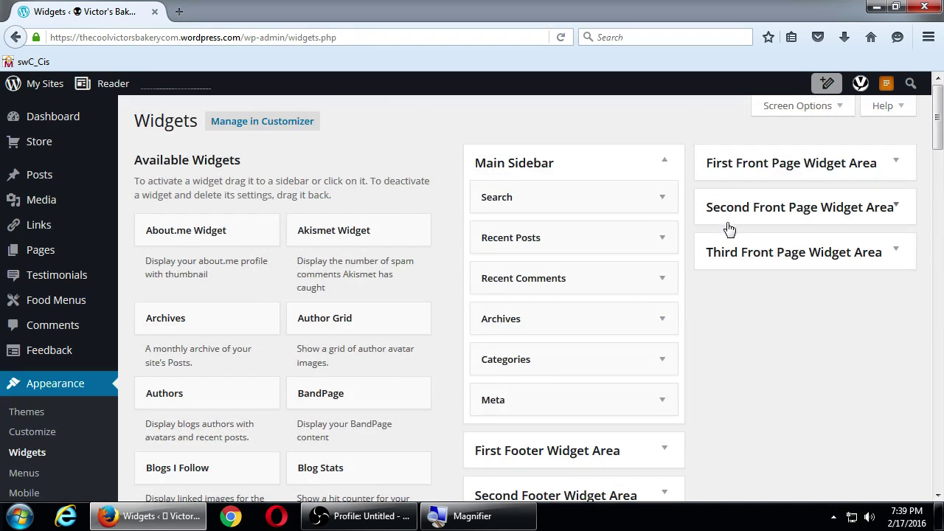
pyautogui.click(665, 163)
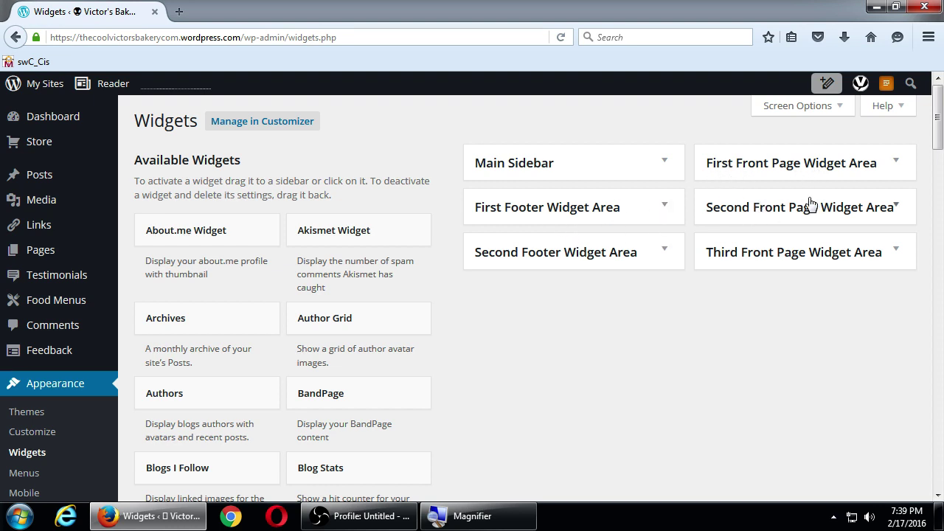
pyautogui.click(663, 170)
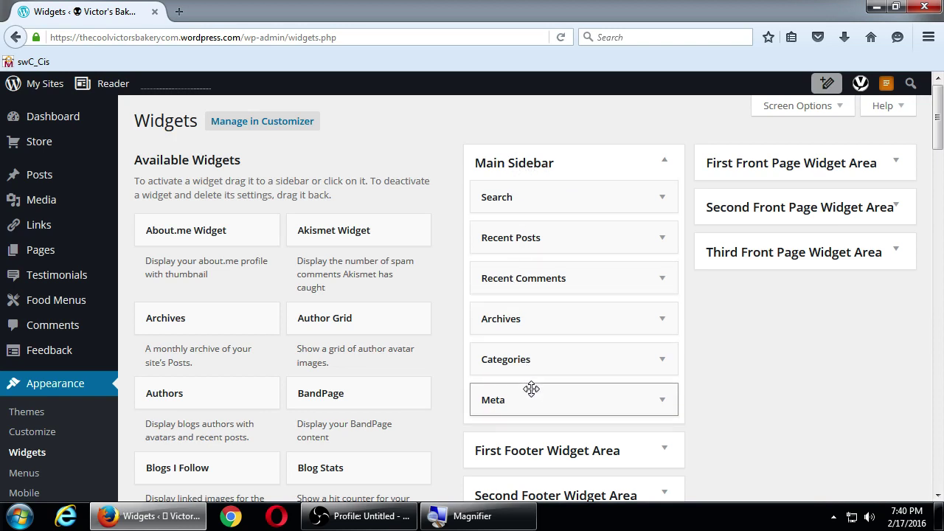
# View the live site in a separate tab, inspect the Recent Posts and Recent Comments widgets below its content, and return to the Widgets page
pyautogui.click(43, 83)
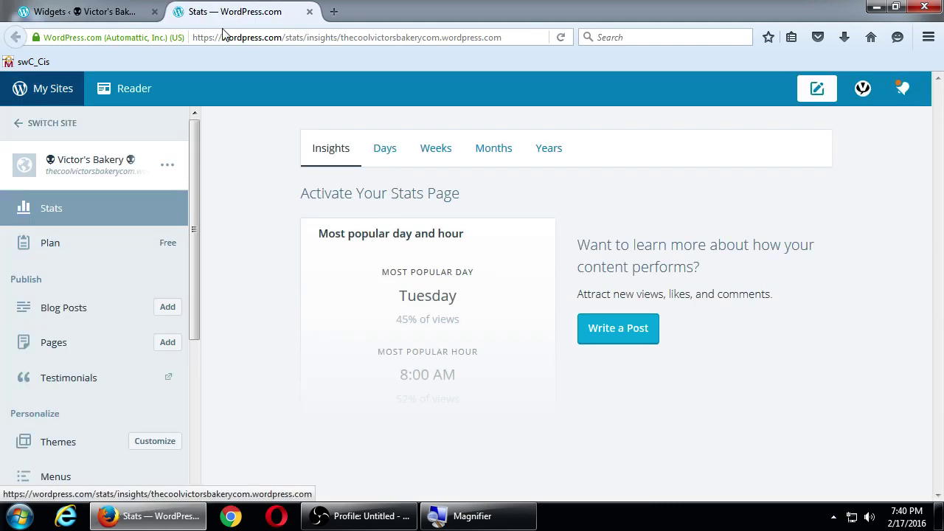
pyautogui.click(309, 11)
pyautogui.moveTo(52, 94)
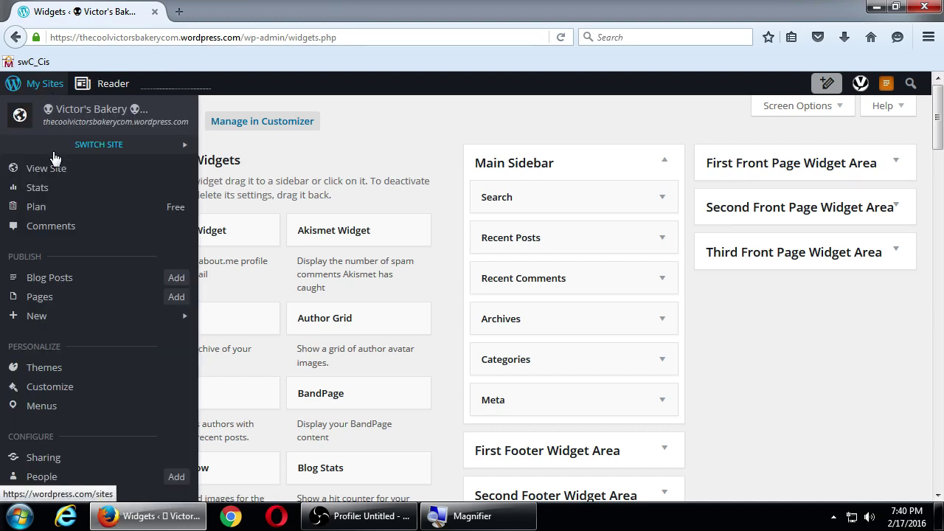
pyautogui.click(58, 168)
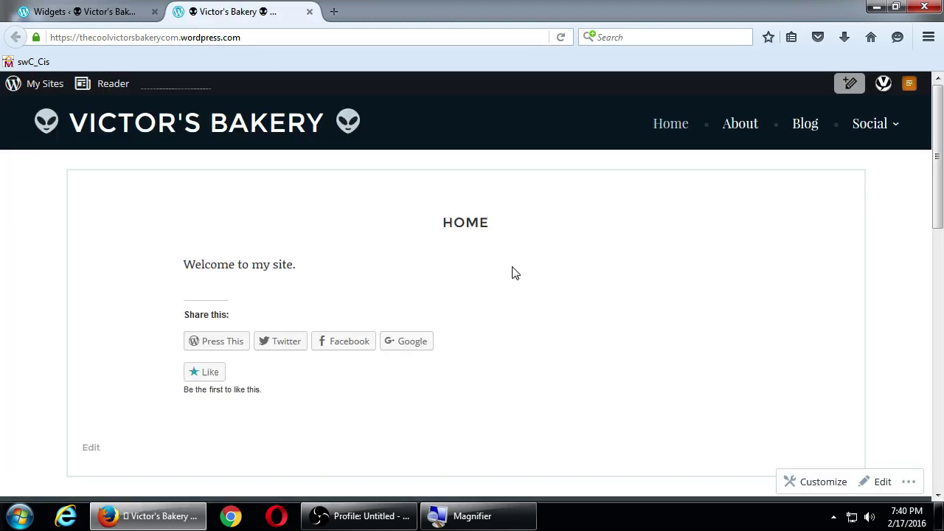
pyautogui.scroll(-10, 515, 273)
pyautogui.click(104, 266)
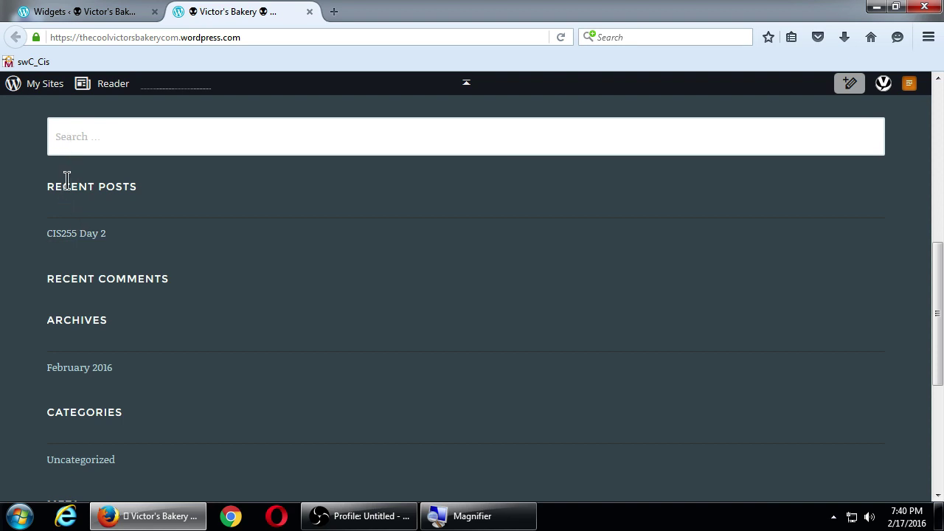
pyautogui.moveTo(71, 187); pyautogui.dragTo(126, 186)
pyautogui.moveTo(78, 278); pyautogui.dragTo(208, 280)
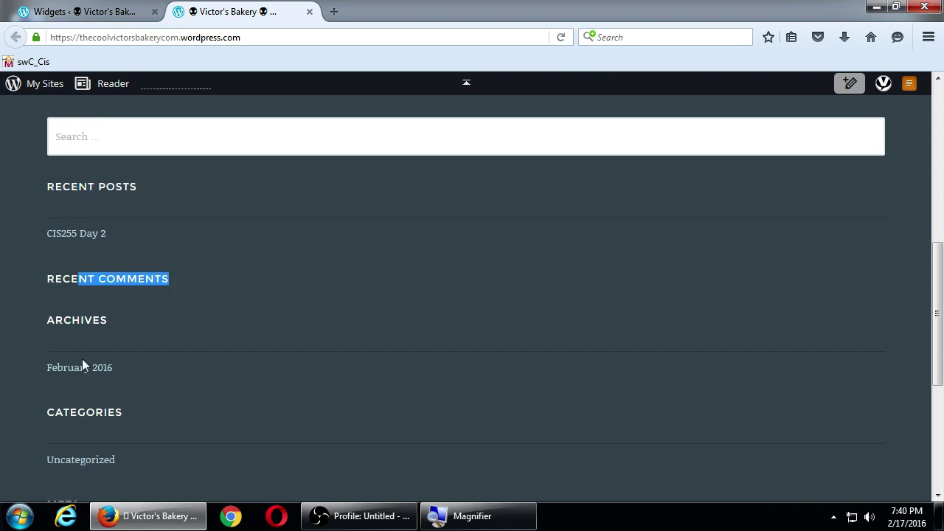
pyautogui.click(124, 11)
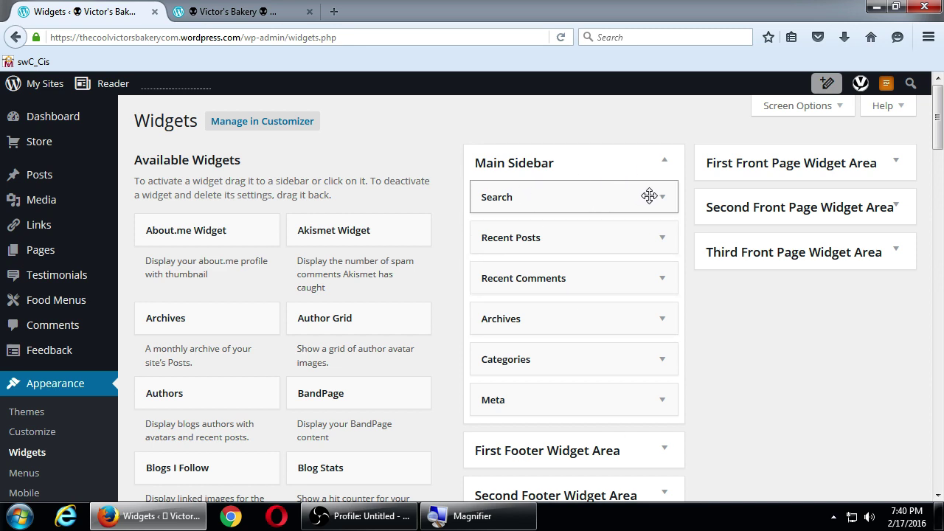
# Remove the Search, Recent Posts, Recent Comments, Archives, Categories and Meta widgets from the Main Sidebar
pyautogui.moveTo(649, 195); pyautogui.dragTo(338, 197)
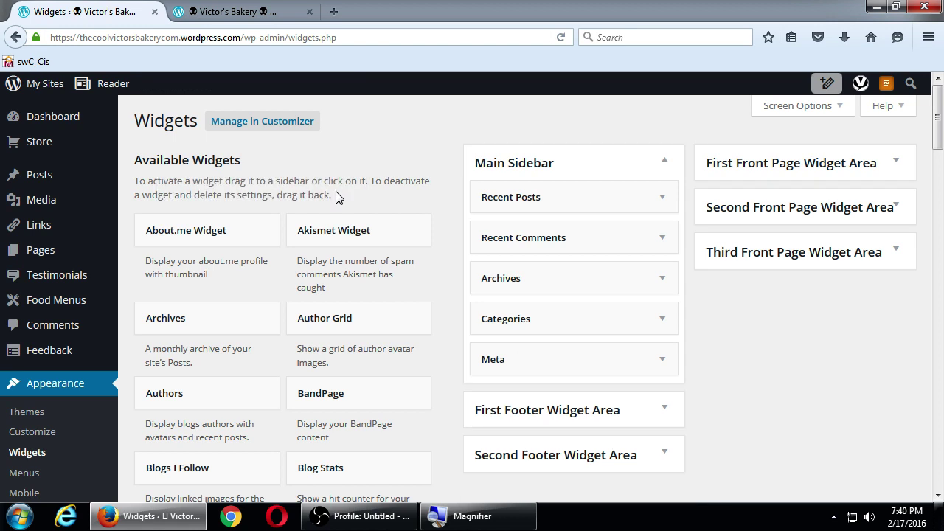
pyautogui.moveTo(635, 196); pyautogui.dragTo(330, 191)
pyautogui.moveTo(585, 196); pyautogui.dragTo(319, 198)
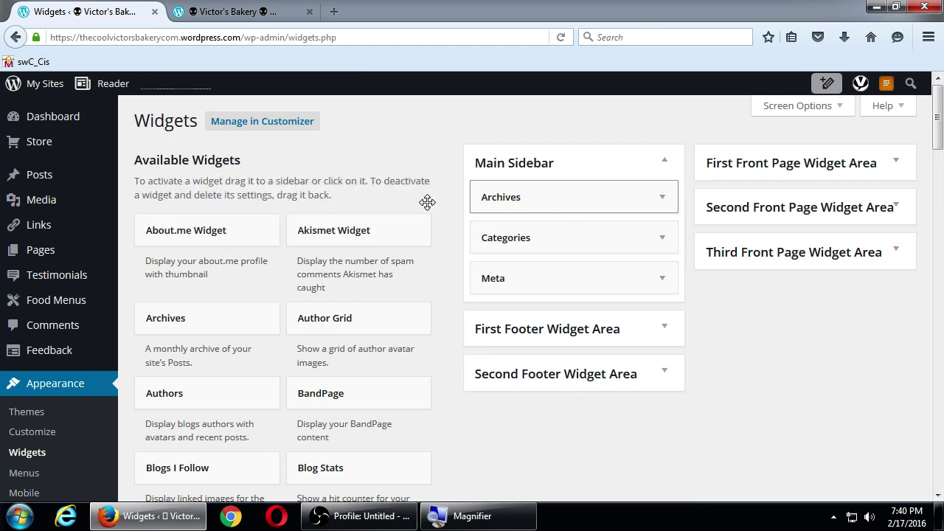
pyautogui.moveTo(561, 197); pyautogui.dragTo(279, 203)
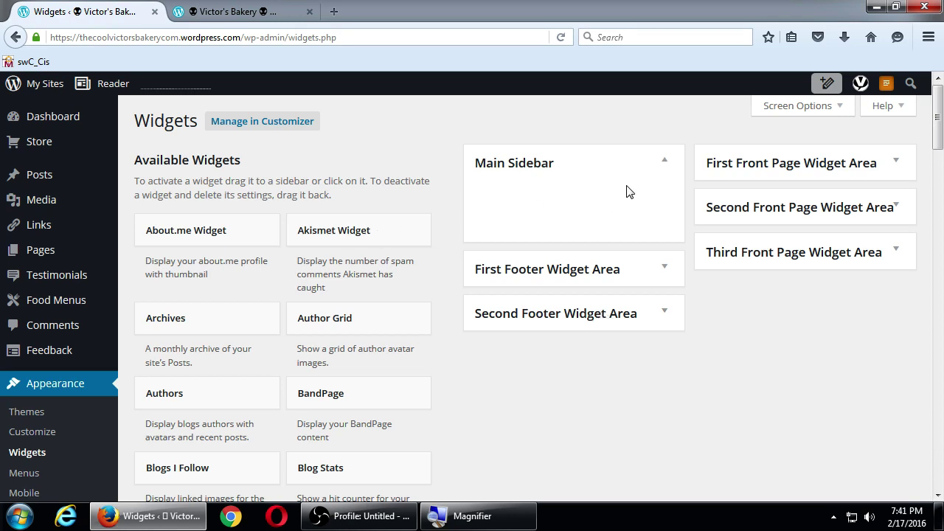
# Reload the live site, inspect the widgets below its content, and close its tab
pyautogui.click(222, 13)
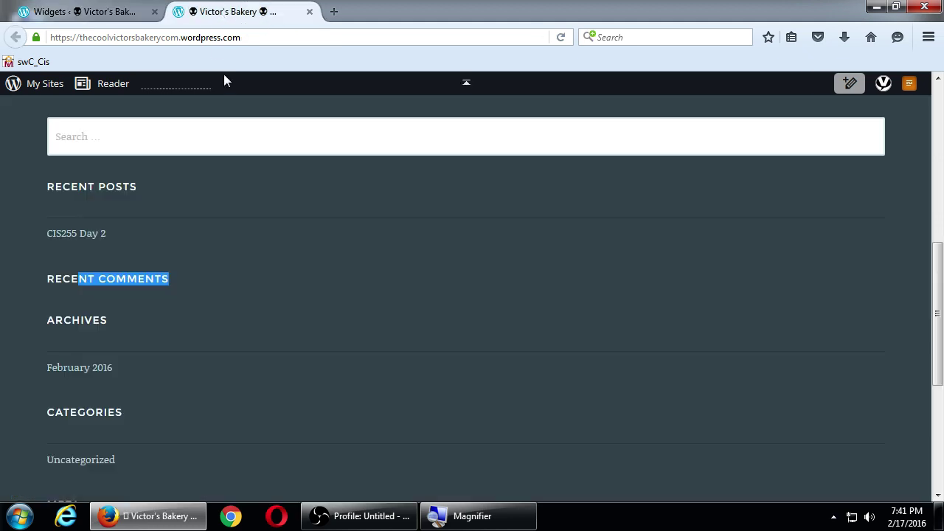
pyautogui.press('F5')
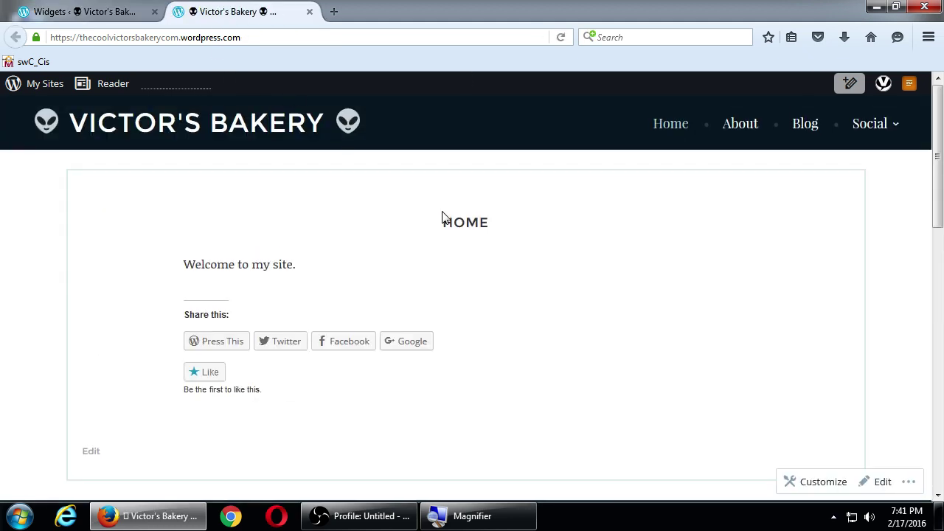
pyautogui.scroll(-8, 443, 217)
pyautogui.scroll(8, 430, 343)
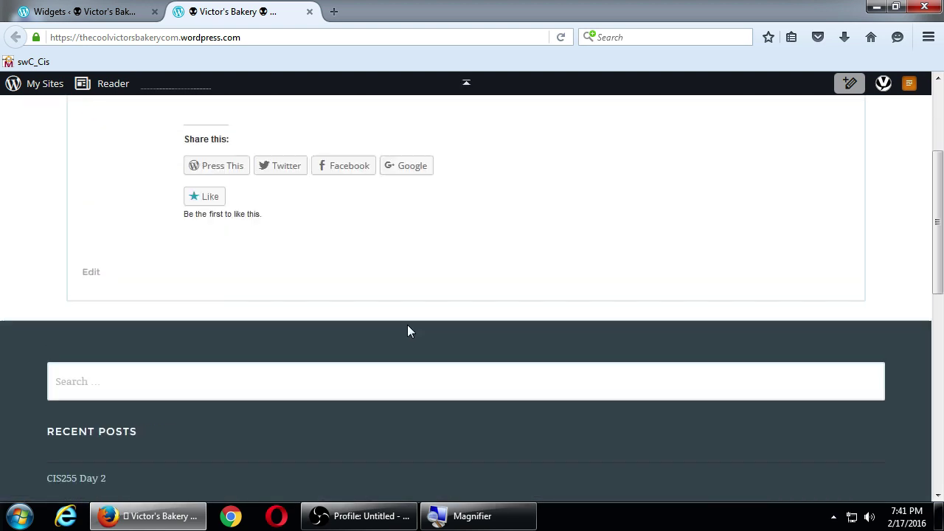
pyautogui.scroll(-5, 264, 240)
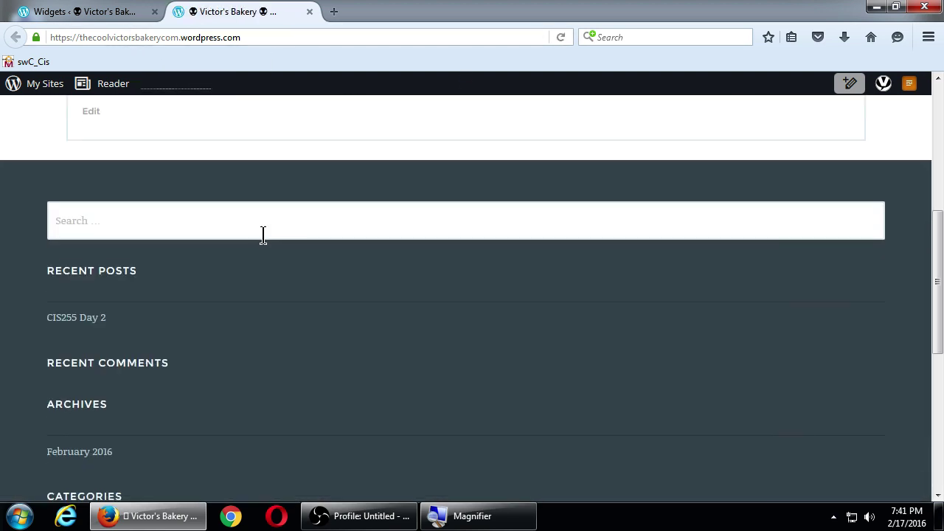
pyautogui.click(309, 11)
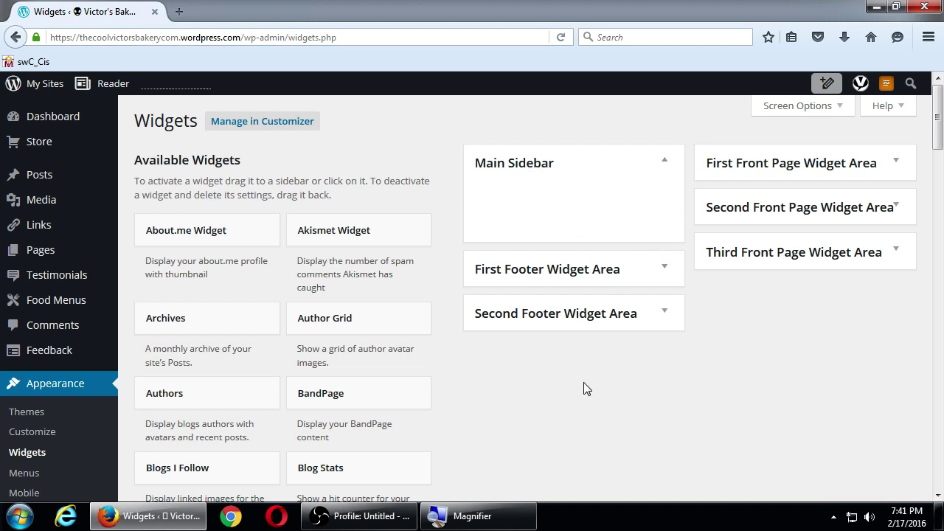
# Add the Contact Info widget to the Main Sidebar and save it with the prefilled title, address, phone, hours and map setting
pyautogui.scroll(-4, 411, 386)
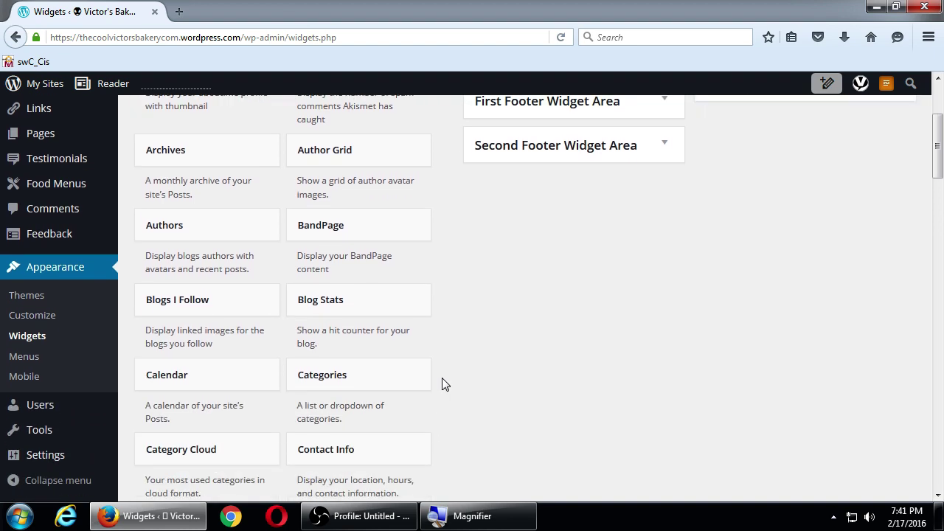
pyautogui.scroll(-2, 443, 379)
pyautogui.scroll(2, 442, 383)
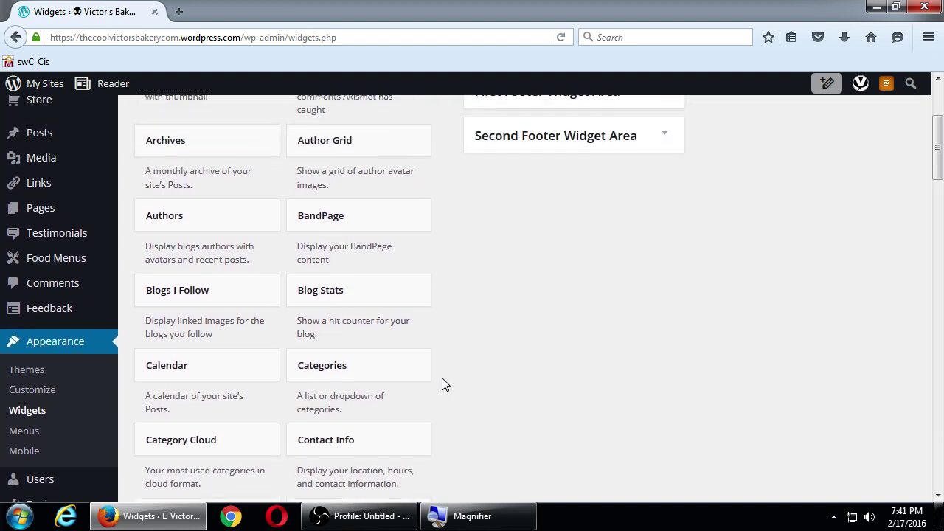
pyautogui.scroll(-2, 366, 443)
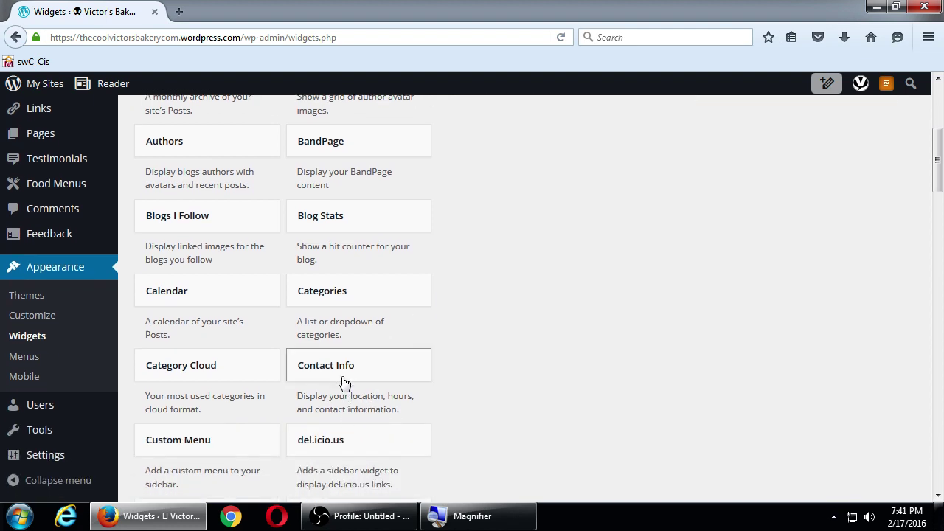
pyautogui.moveTo(343, 372); pyautogui.dragTo(535, 198)
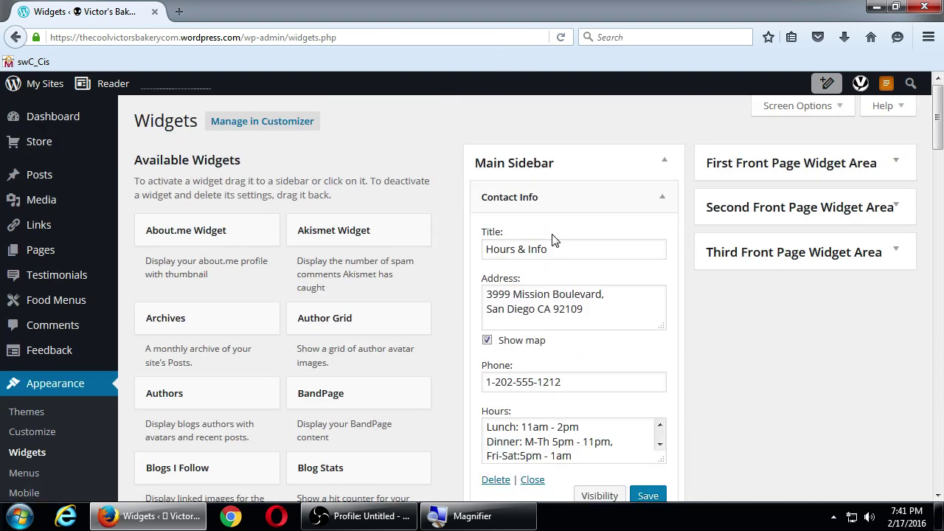
pyautogui.scroll(-2, 580, 205)
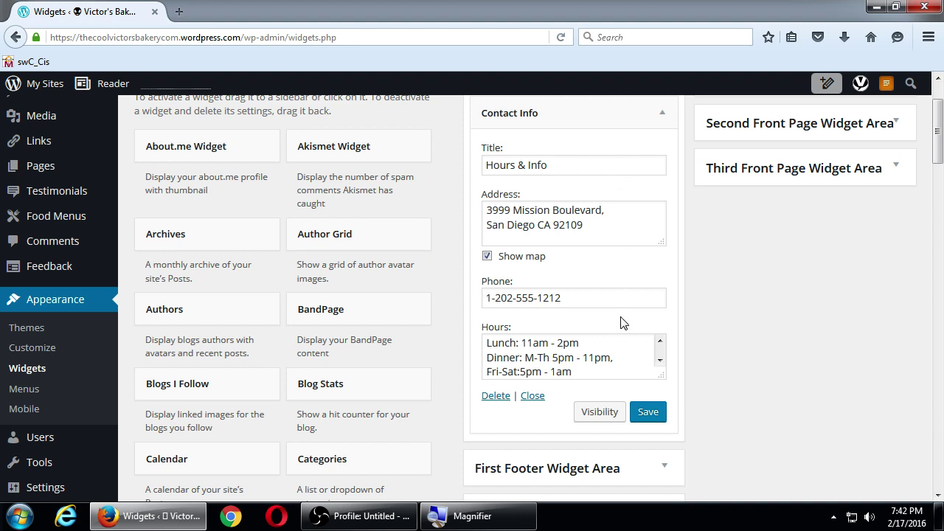
pyautogui.click(655, 412)
pyautogui.click(649, 413)
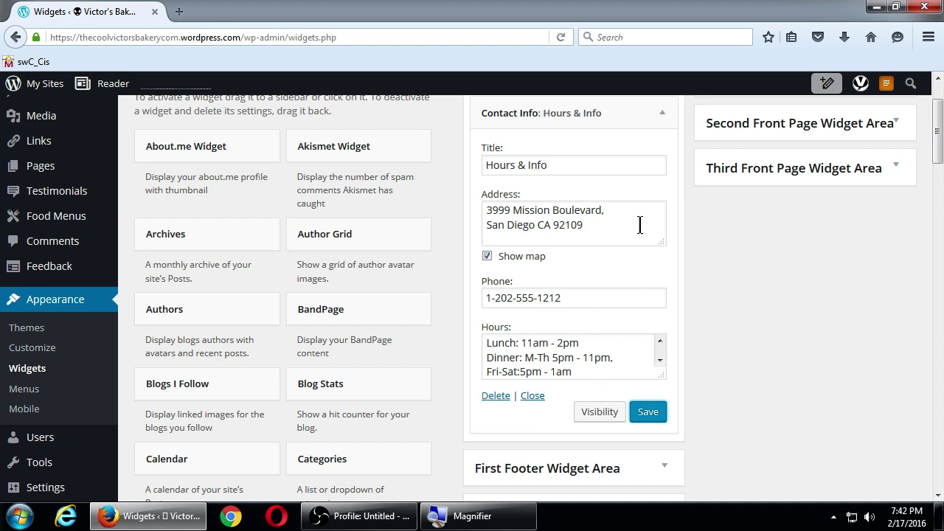
# View the live site in a separate tab, look for the Contact Info widget below its content, and return to the Widgets page
pyautogui.click(54, 84)
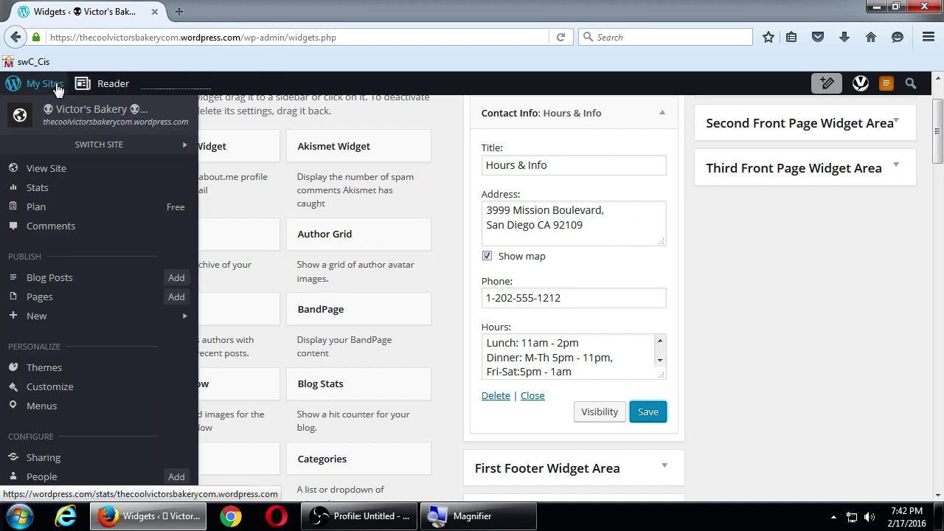
pyautogui.click(63, 170)
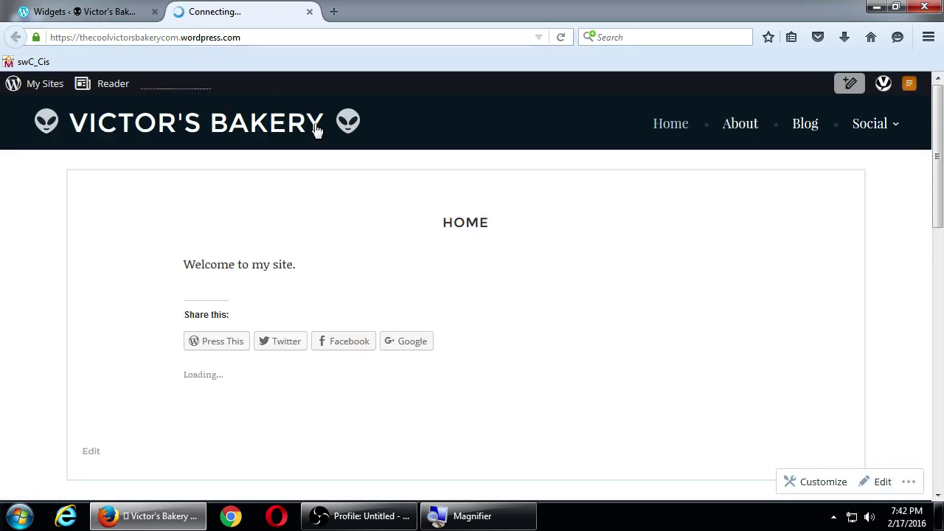
pyautogui.scroll(-5, 422, 214)
pyautogui.scroll(-5, 421, 213)
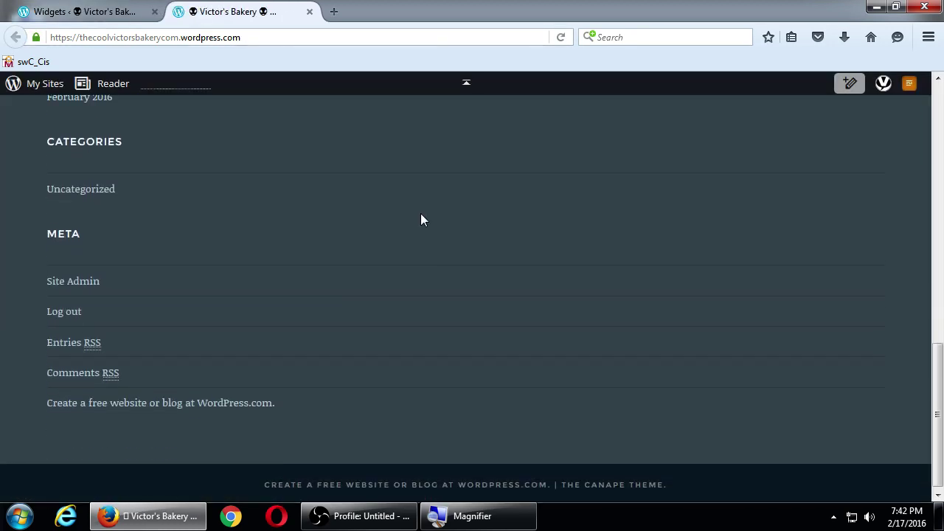
pyautogui.scroll(1, 424, 218)
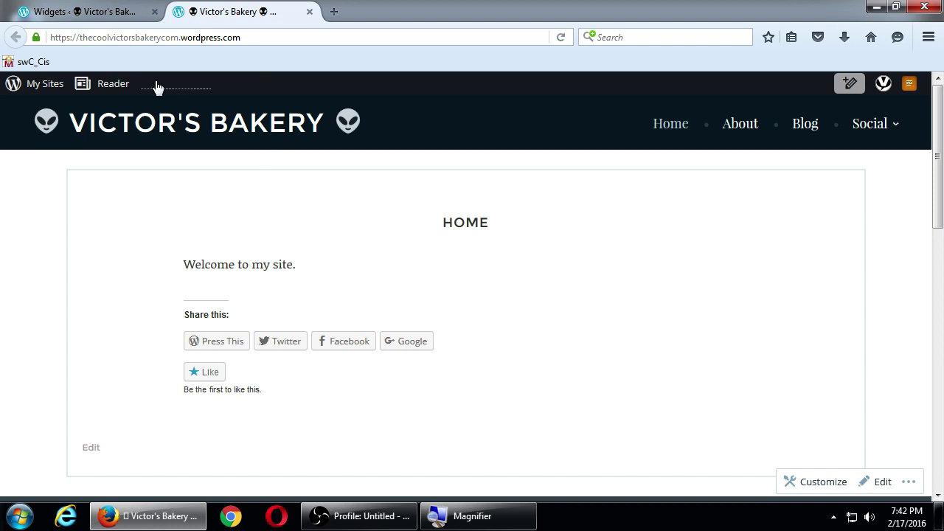
pyautogui.click(121, 21)
pyautogui.scroll(2, 588, 272)
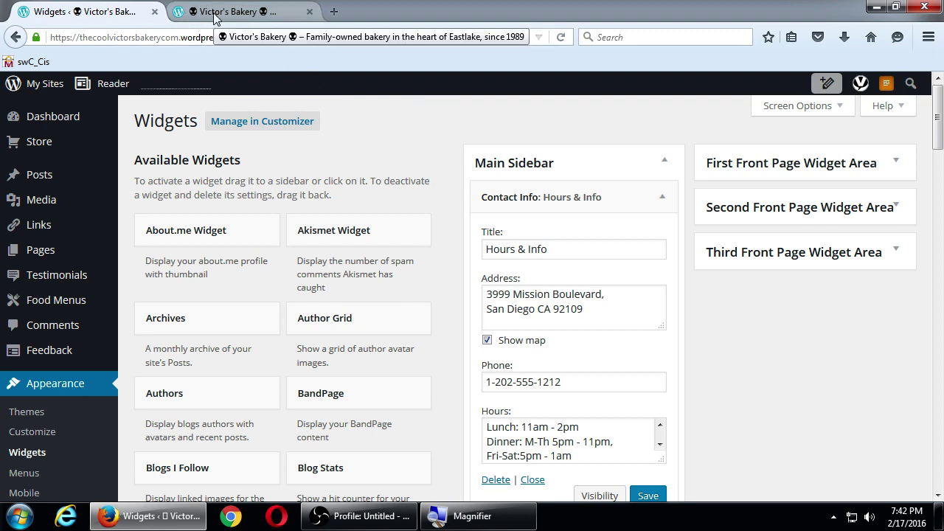
# Save the Contact Info widget again, and recheck the widgets below the content of a freshly opened live site
pyautogui.click(648, 495)
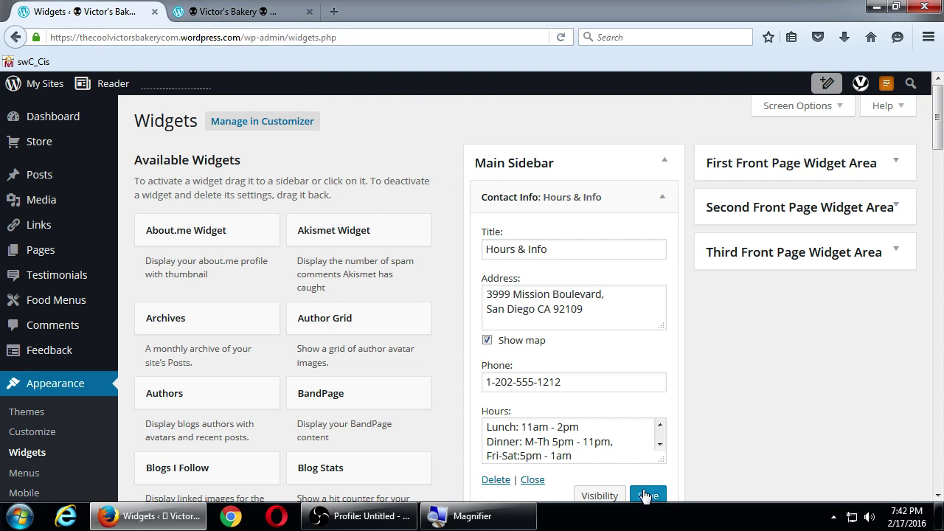
pyautogui.click(309, 11)
pyautogui.click(45, 83)
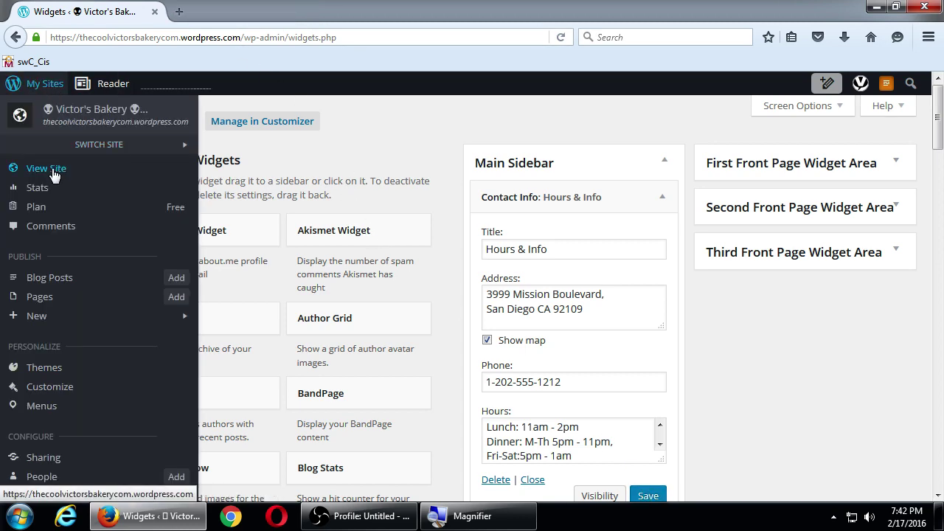
pyautogui.click(54, 169)
pyautogui.scroll(-6, 536, 287)
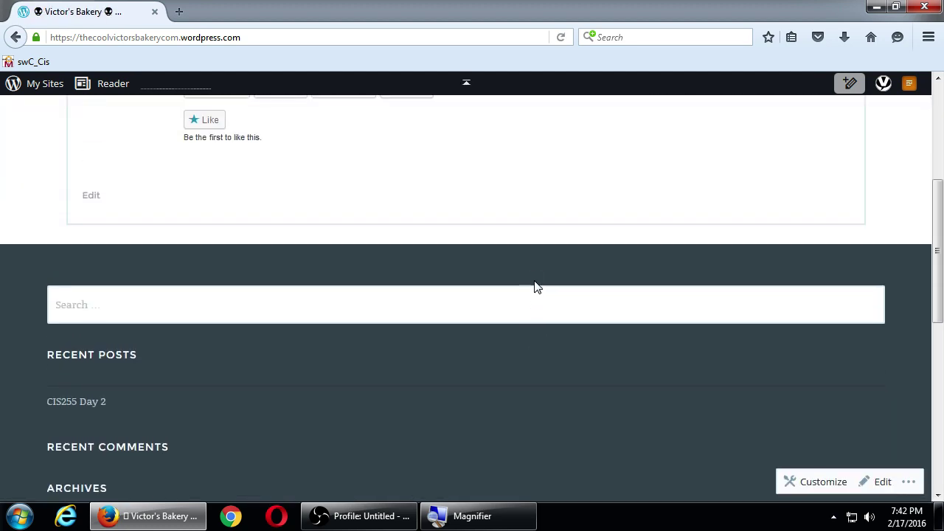
pyautogui.scroll(-6, 534, 281)
pyautogui.scroll(12, 536, 287)
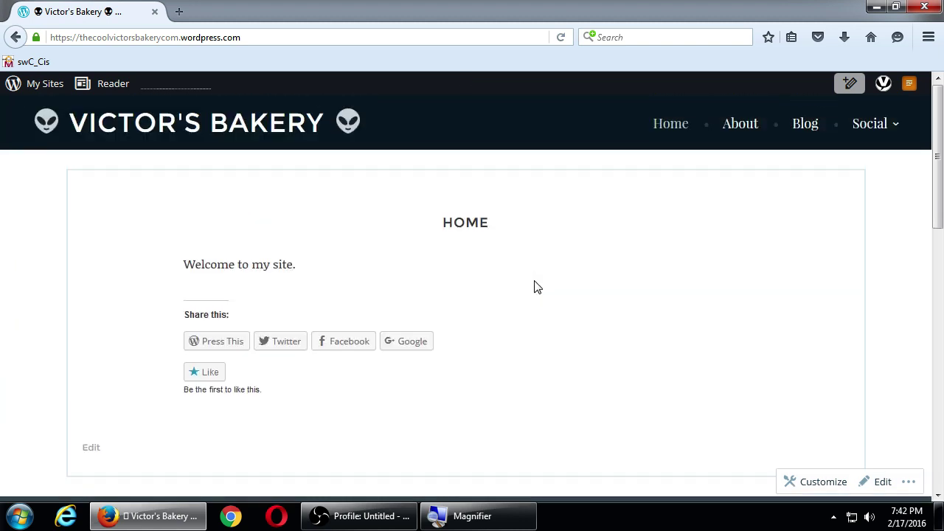
# Return to the Widgets page and check the contents of the Main Sidebar and the footer widget areas
pyautogui.click(15, 37)
pyautogui.moveTo(594, 198)
pyautogui.mouseDown()
pyautogui.moveTo(590, 272)
pyautogui.moveTo(591, 199)
pyautogui.mouseUp()
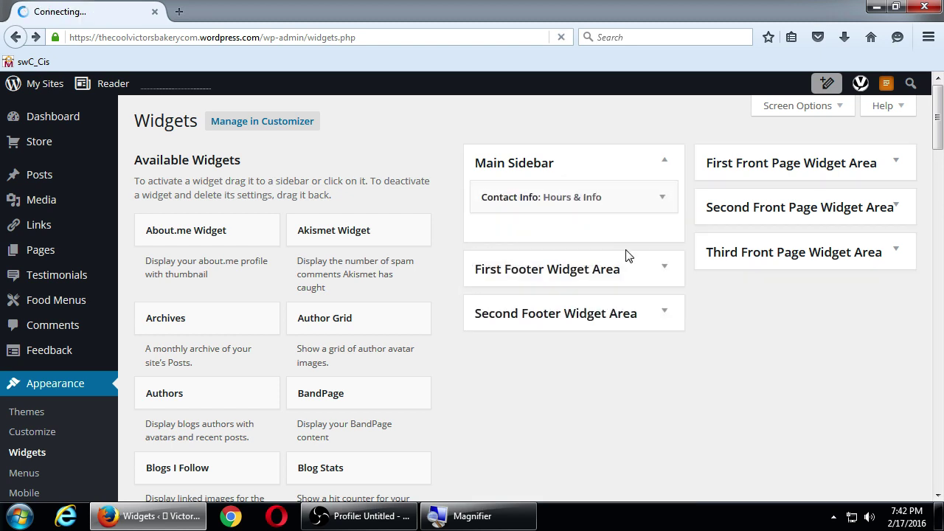
pyautogui.scroll(-1, 626, 255)
pyautogui.scroll(-2, 625, 255)
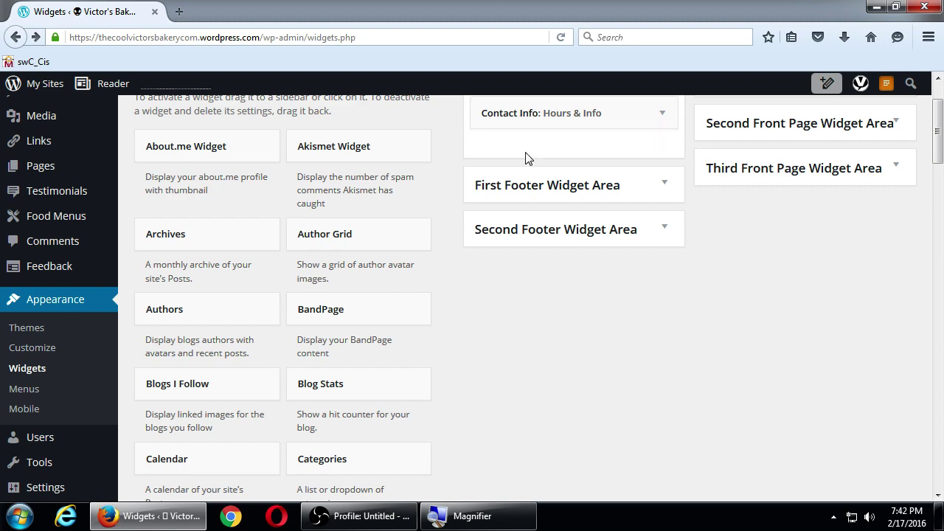
pyautogui.scroll(3, 527, 157)
# View the live site in a separate tab, examine the whole page zoomed out, restore the normal zoom and close the tab
pyautogui.moveTo(52, 95)
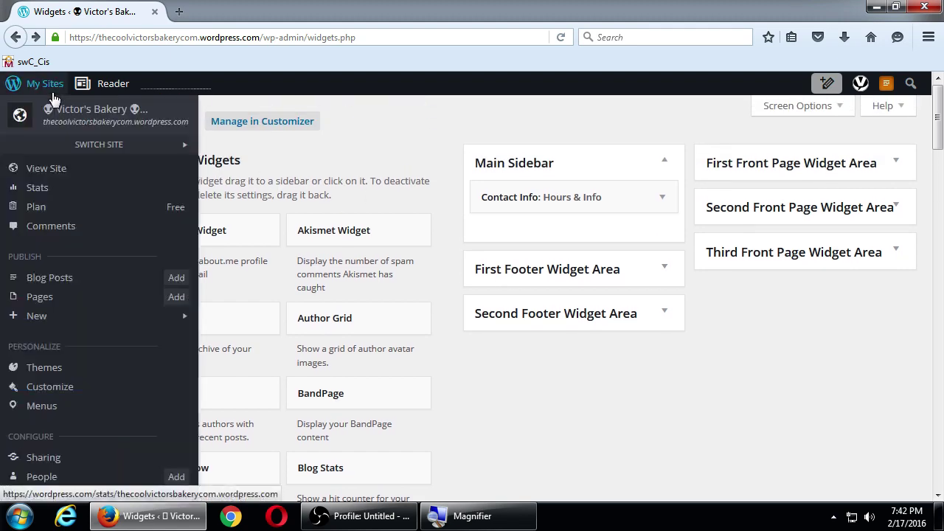
pyautogui.click(71, 174)
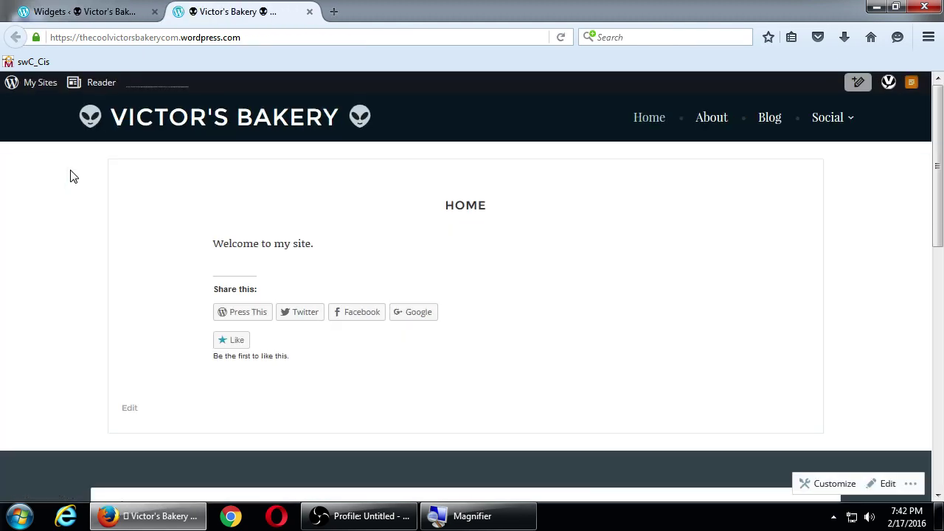
pyautogui.hotkey('ctrl', '-')
pyautogui.hotkey('ctrl', '-')
pyautogui.hotkey('ctrl', '-')
pyautogui.hotkey('ctrl', '-')
pyautogui.hotkey('ctrl', '-')
pyautogui.hotkey('ctrl', '-')
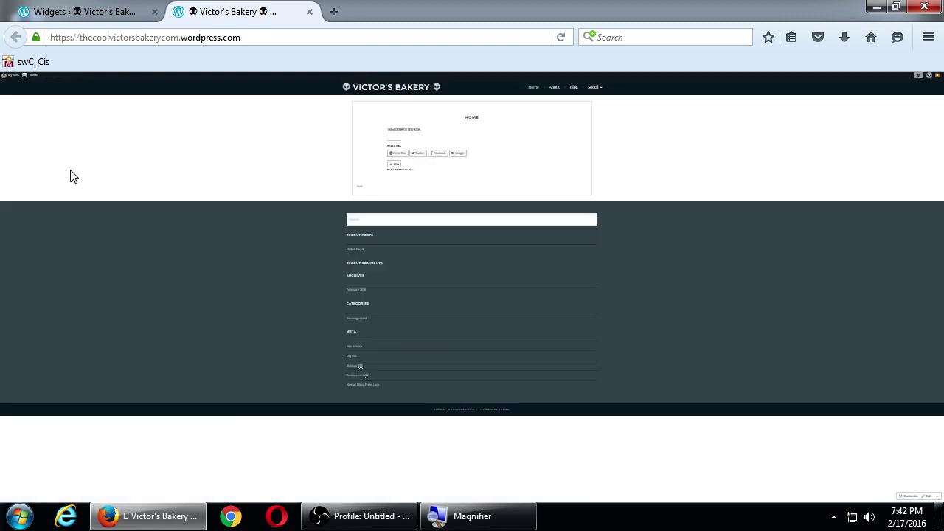
pyautogui.hotkey('ctrl', '0')
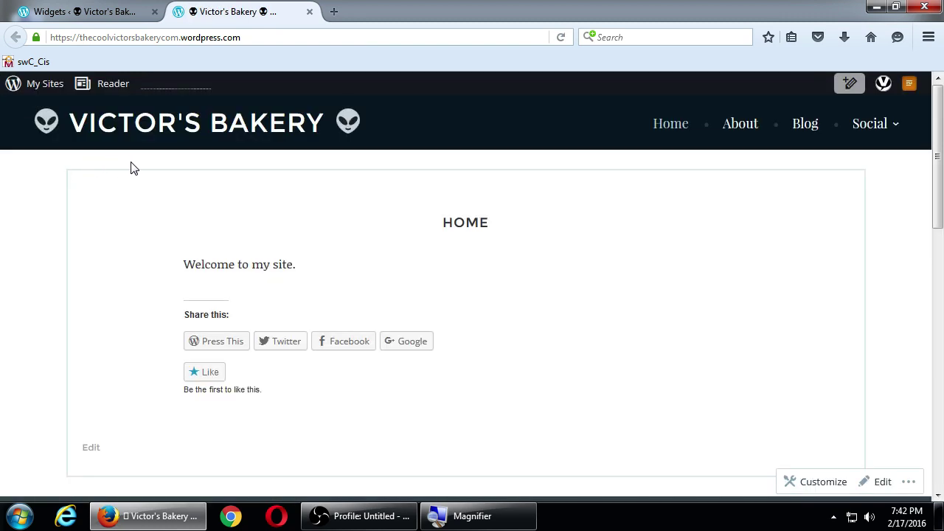
pyautogui.click(310, 12)
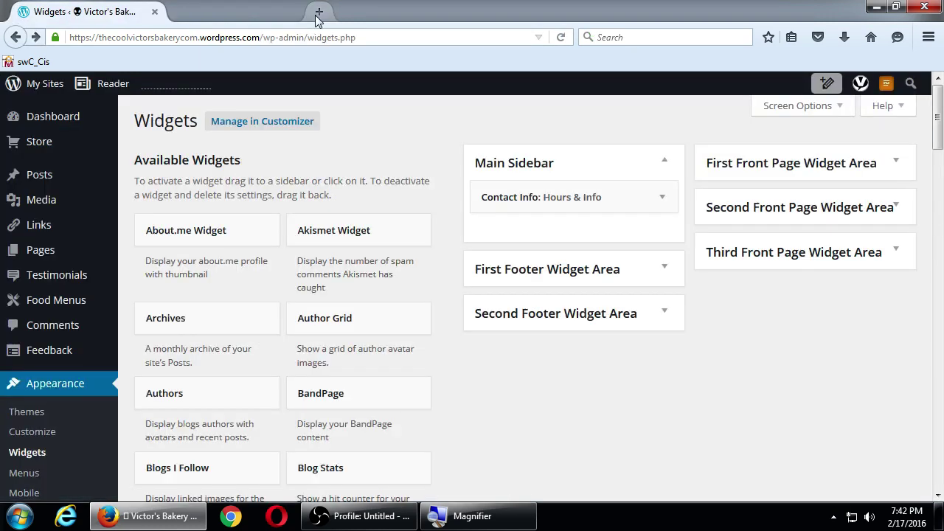
# Remove the Search, Recent Posts, Recent Comments, Archives, Categories and Meta widgets from the First Footer Widget Area
pyautogui.click(662, 312)
pyautogui.click(661, 309)
pyautogui.click(660, 280)
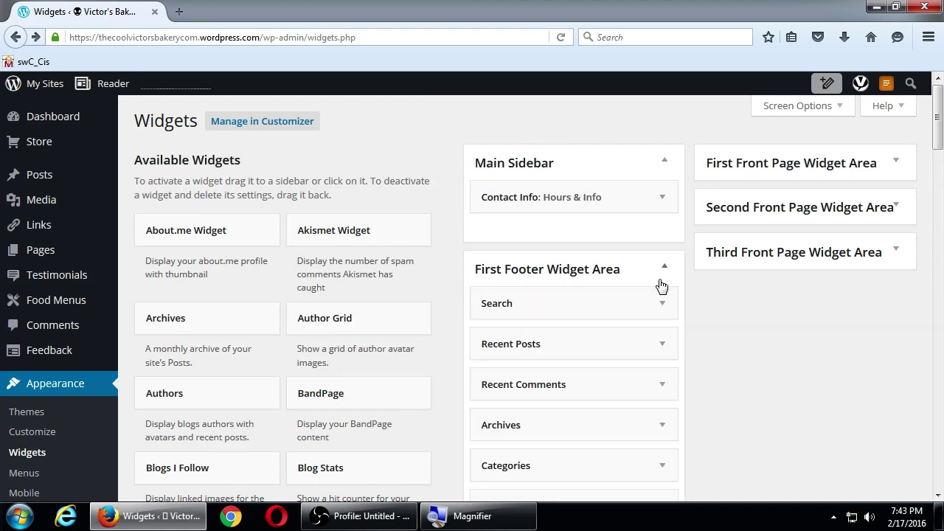
pyautogui.scroll(-2, 674, 403)
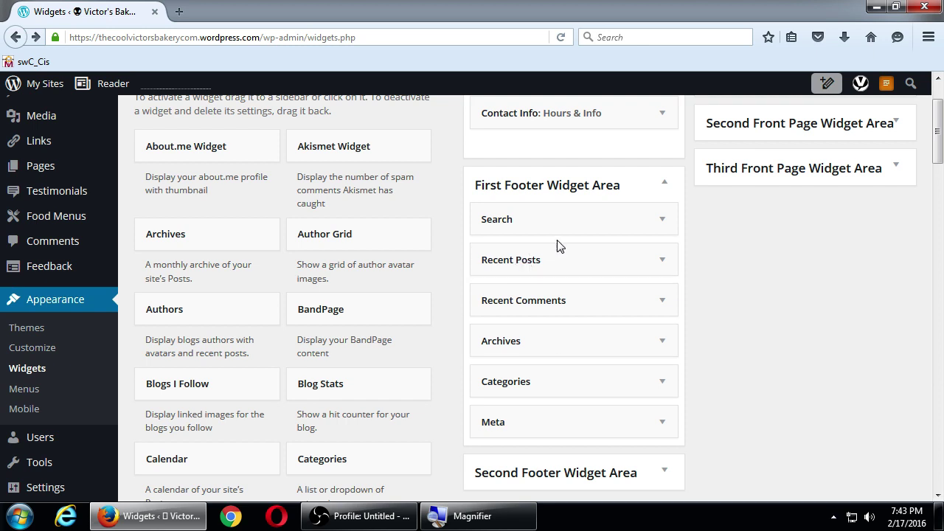
pyautogui.moveTo(598, 217); pyautogui.dragTo(331, 220)
pyautogui.moveTo(515, 223); pyautogui.dragTo(280, 203)
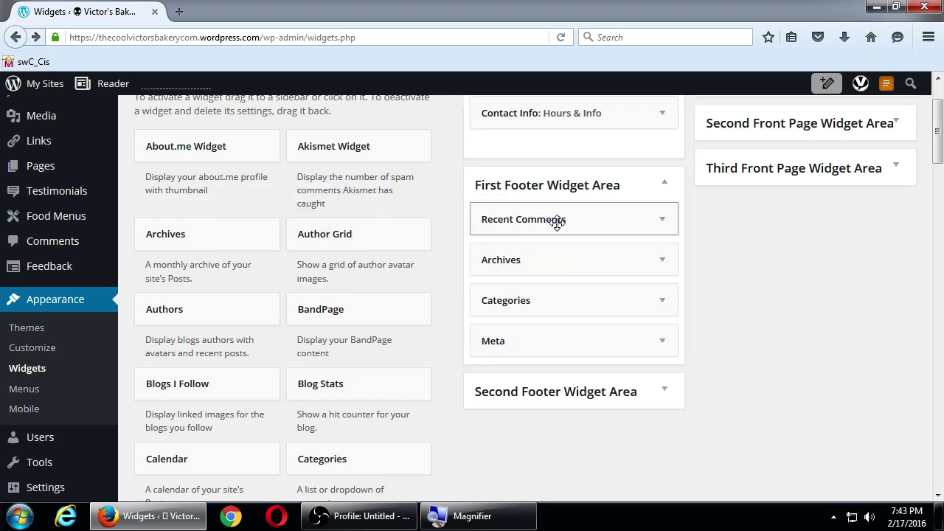
pyautogui.moveTo(556, 220); pyautogui.dragTo(372, 216)
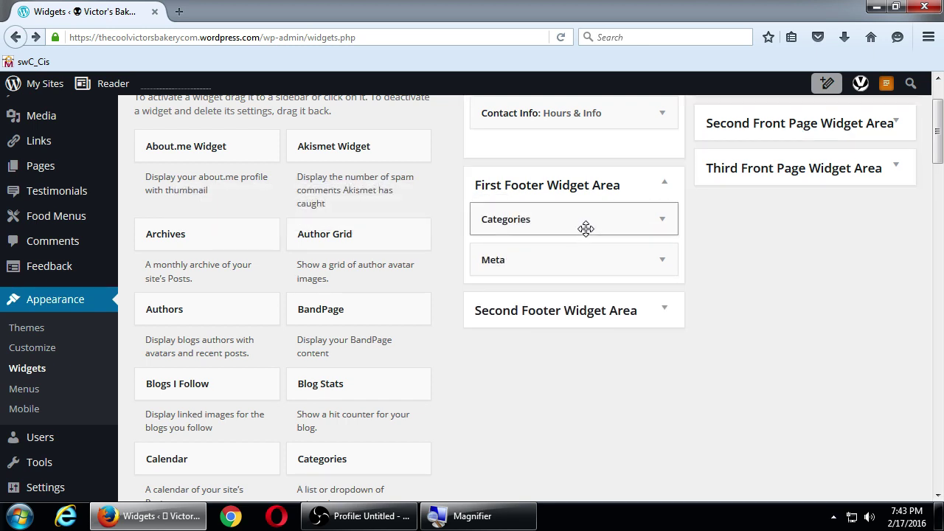
pyautogui.moveTo(585, 228); pyautogui.dragTo(273, 221)
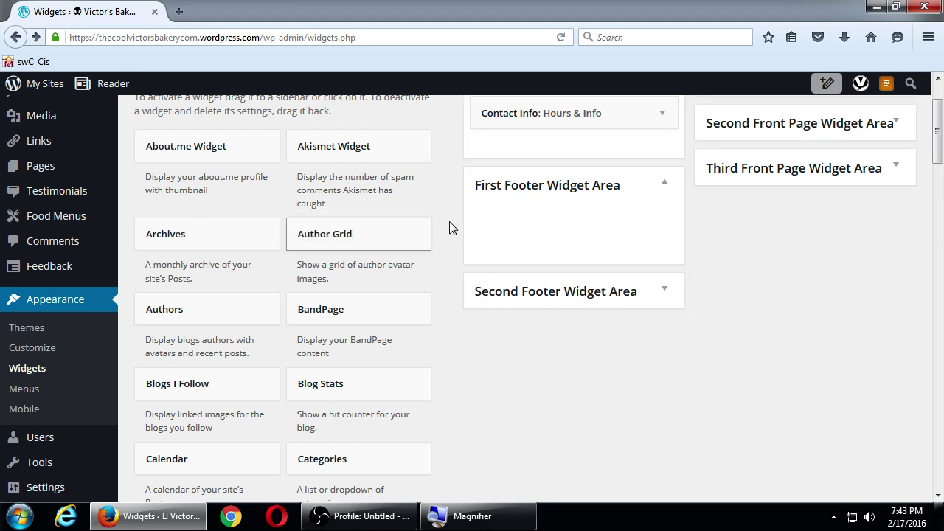
# Open the live site in a separate tab and check the area below the Home page content
pyautogui.scroll(2, 446, 228)
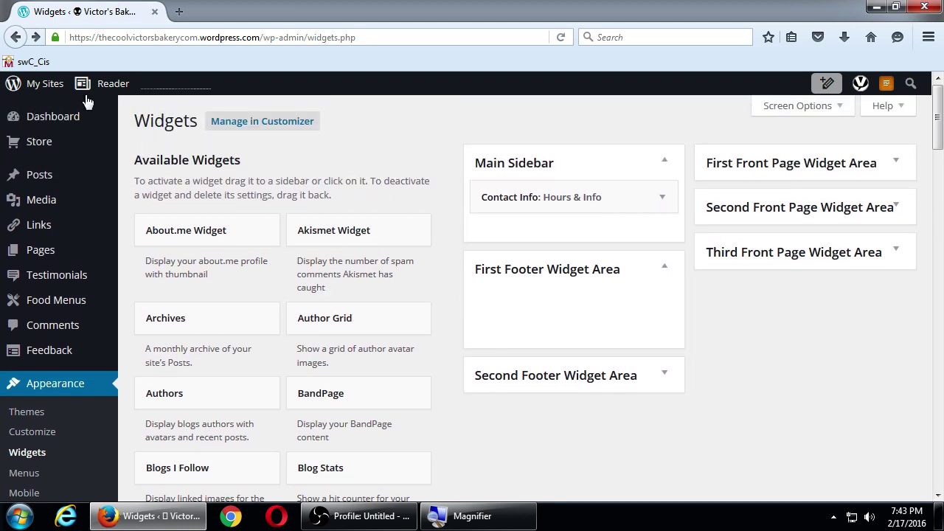
pyautogui.click(43, 84)
pyautogui.click(59, 169)
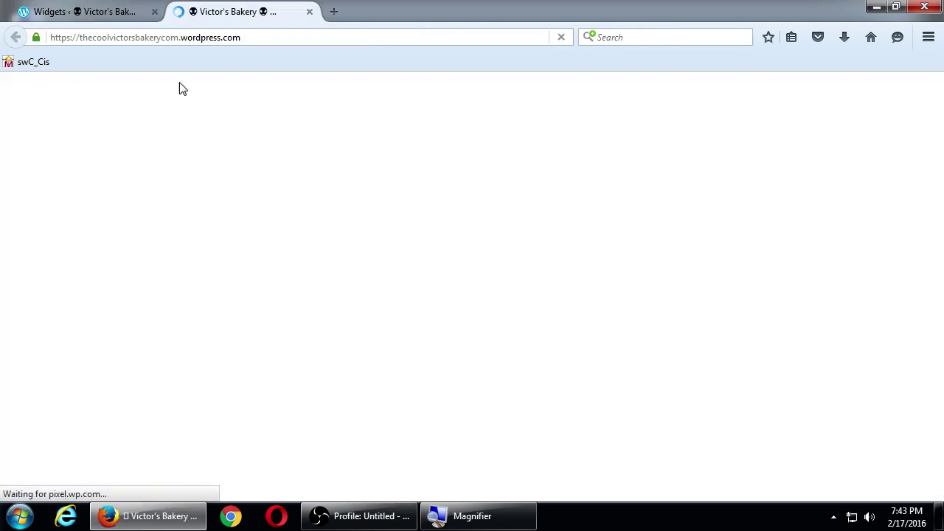
pyautogui.scroll(-1, 309, 240)
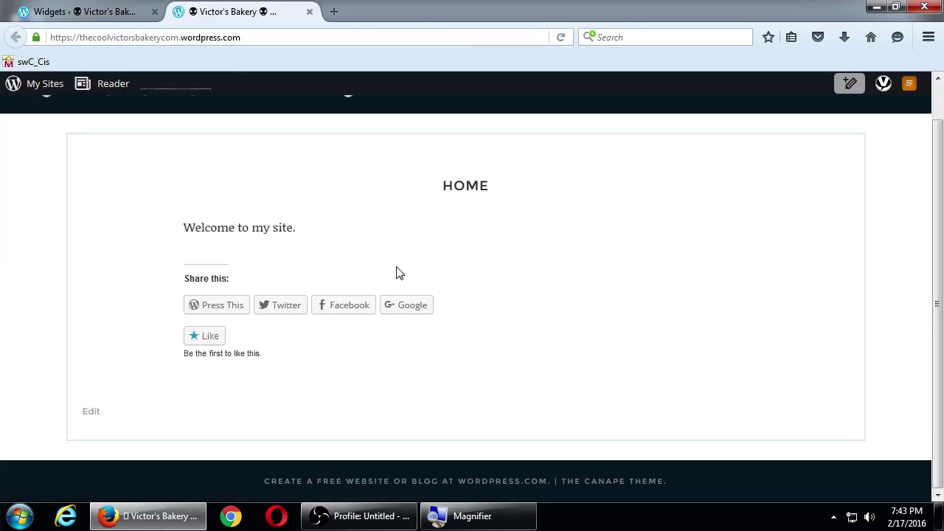
# Move the Contact Info widget from the Main Sidebar to the First Footer Widget Area, and examine the reloaded live site's footer
pyautogui.click(133, 19)
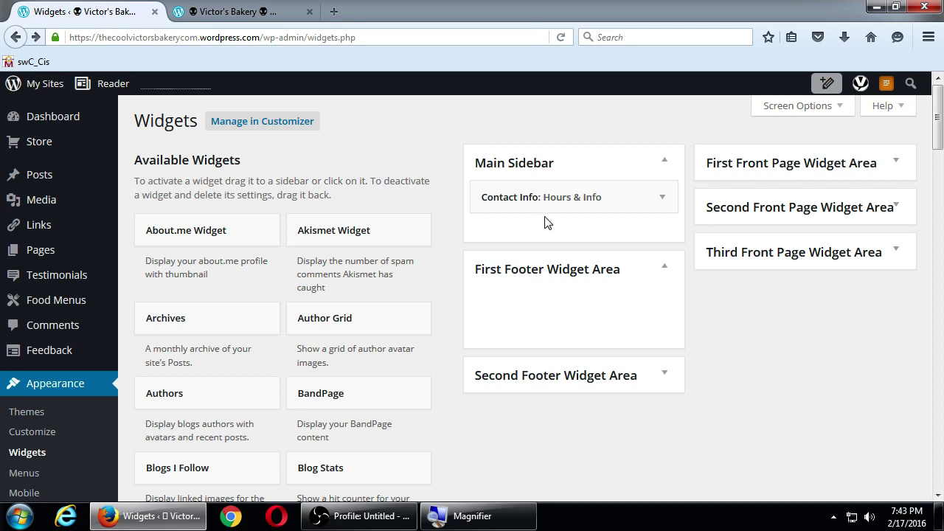
pyautogui.moveTo(542, 198); pyautogui.dragTo(548, 301)
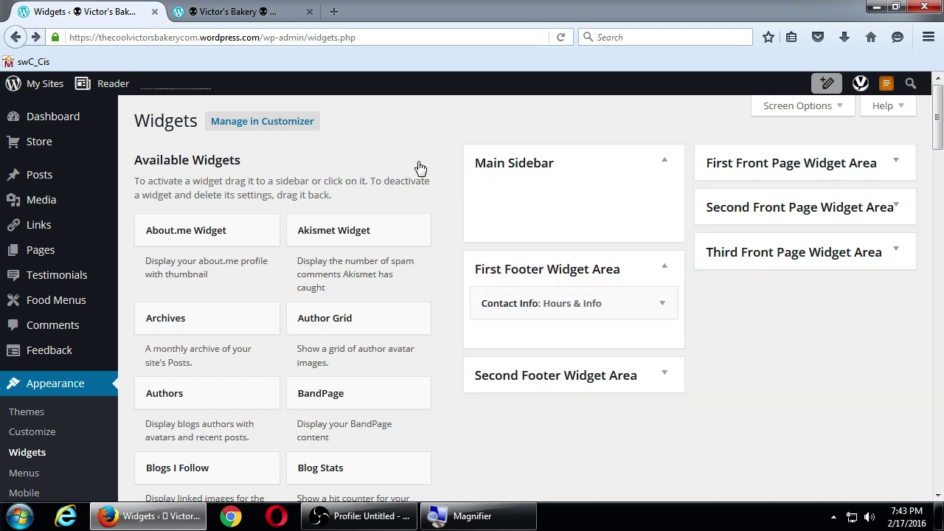
pyautogui.click(237, 18)
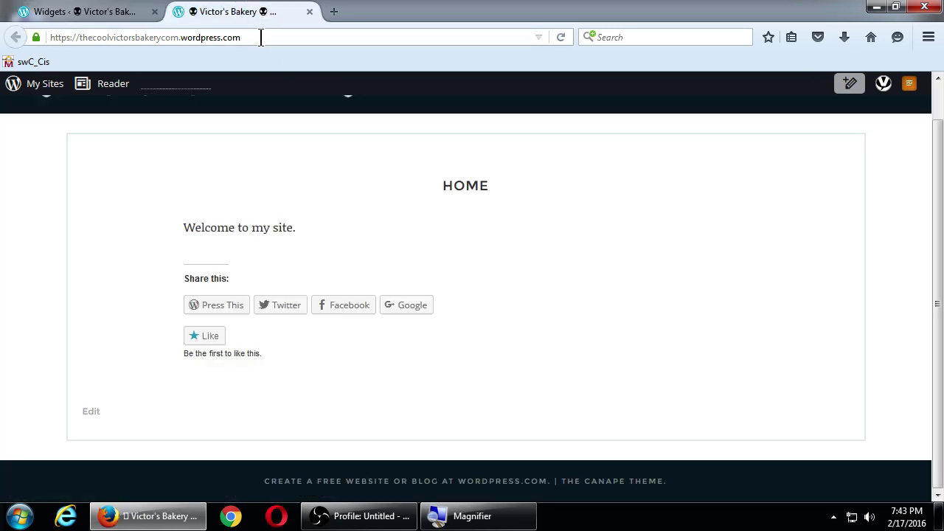
pyautogui.press('F5')
pyautogui.scroll(-3, 391, 190)
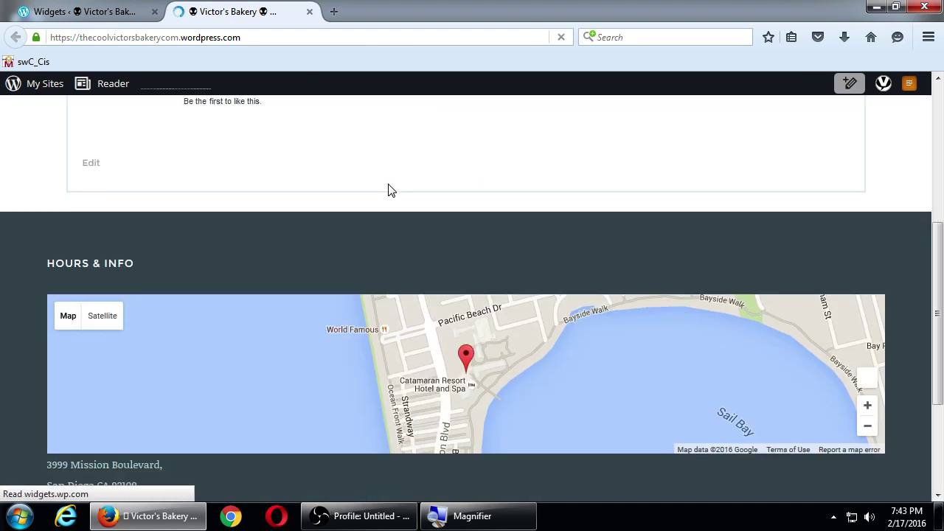
pyautogui.scroll(-2, 25, 261)
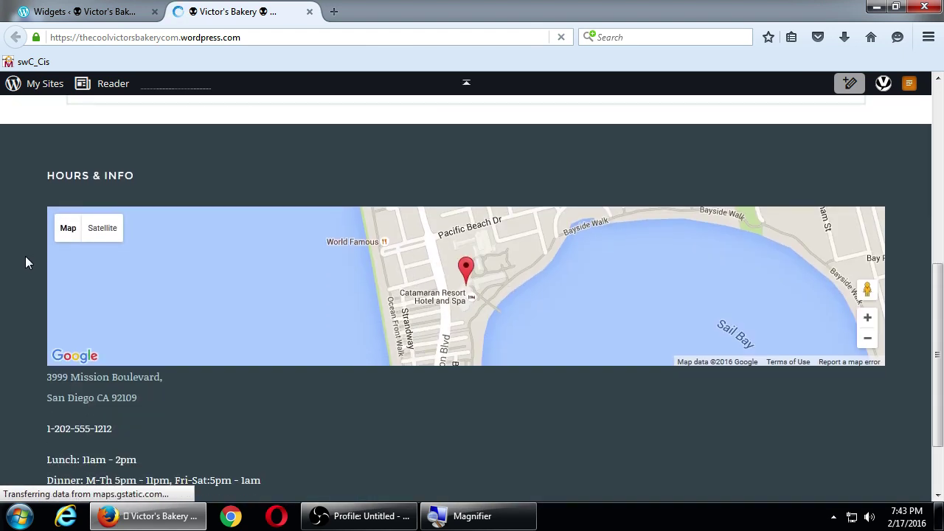
pyautogui.moveTo(417, 345); pyautogui.dragTo(376, 335)
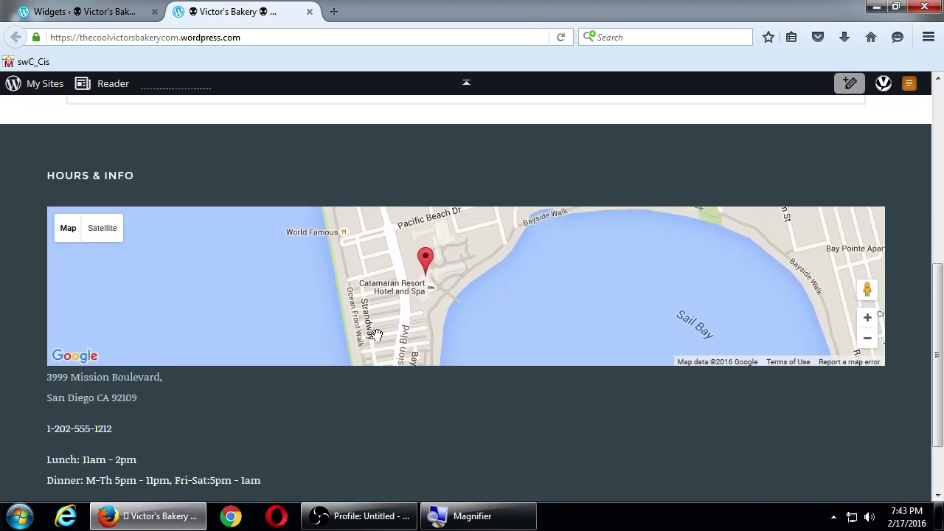
pyautogui.scroll(-2, 333, 411)
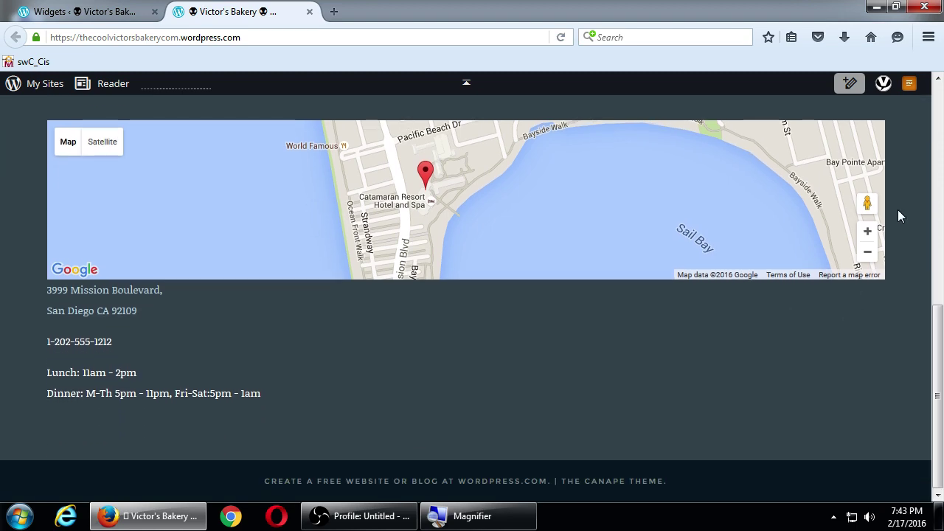
# Move the Contact Info widget back to the Main Sidebar and reload the live site's Home page
pyautogui.click(123, 13)
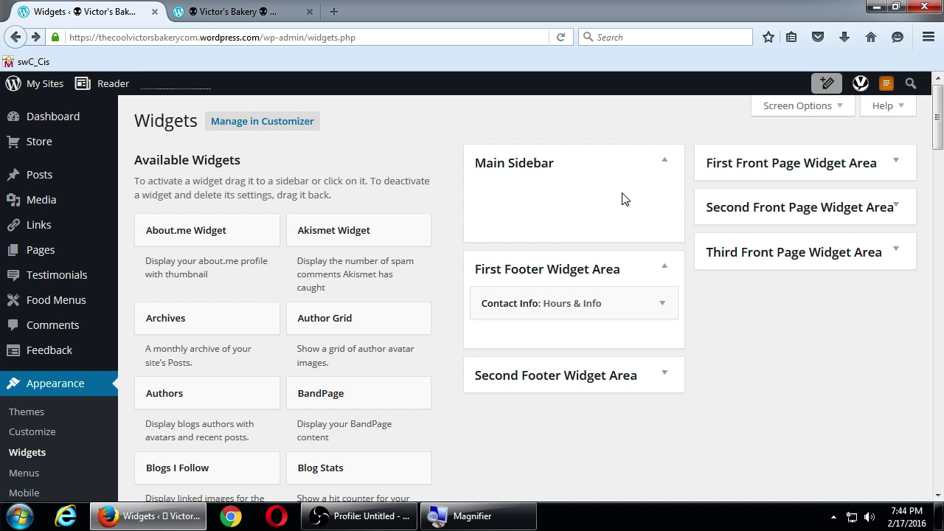
pyautogui.moveTo(618, 292); pyautogui.dragTo(608, 202)
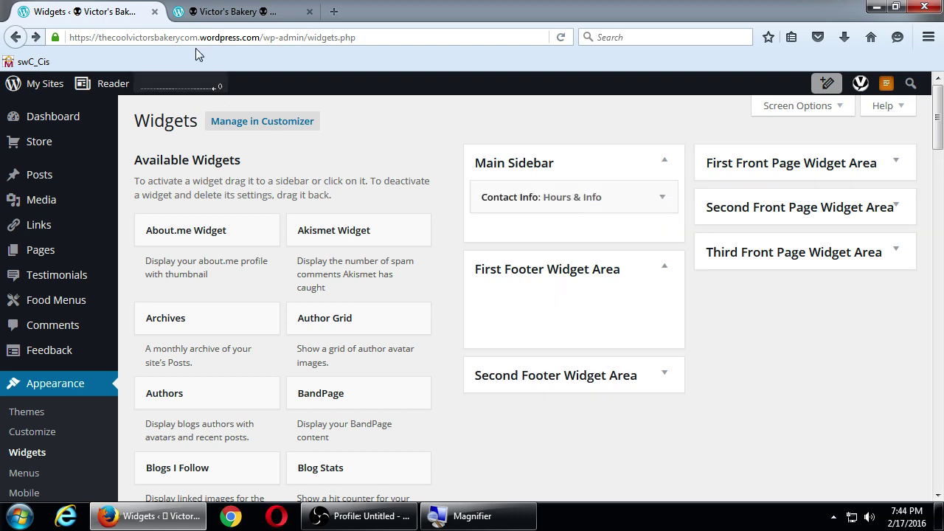
pyautogui.click(209, 10)
pyautogui.scroll(5, 349, 166)
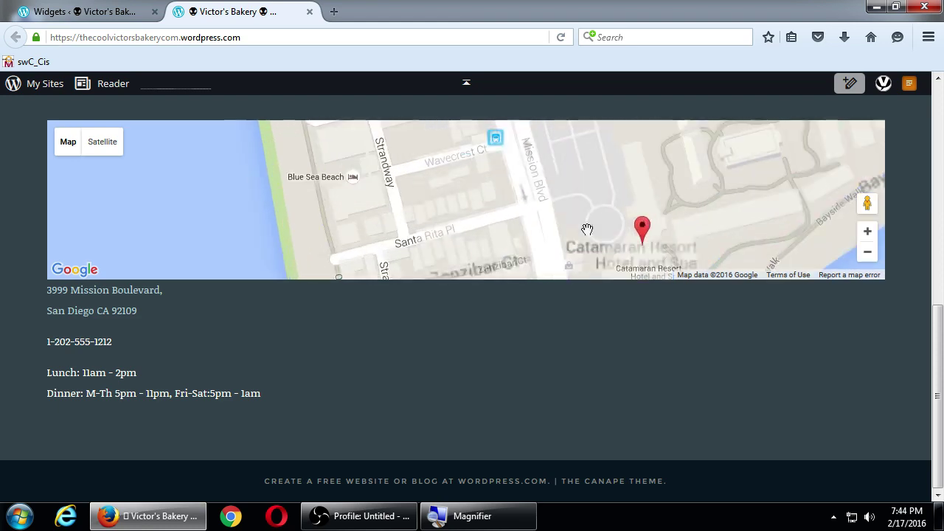
pyautogui.scroll(10, 917, 284)
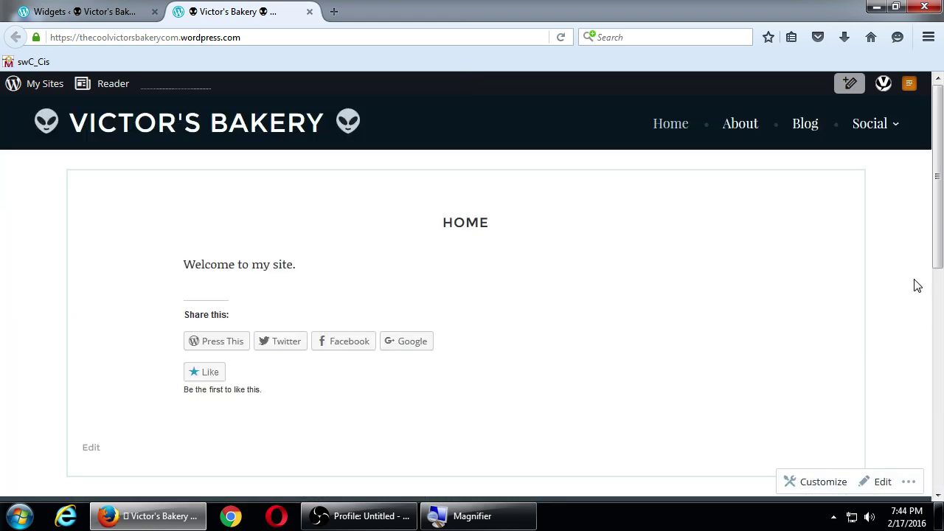
pyautogui.press('F5')
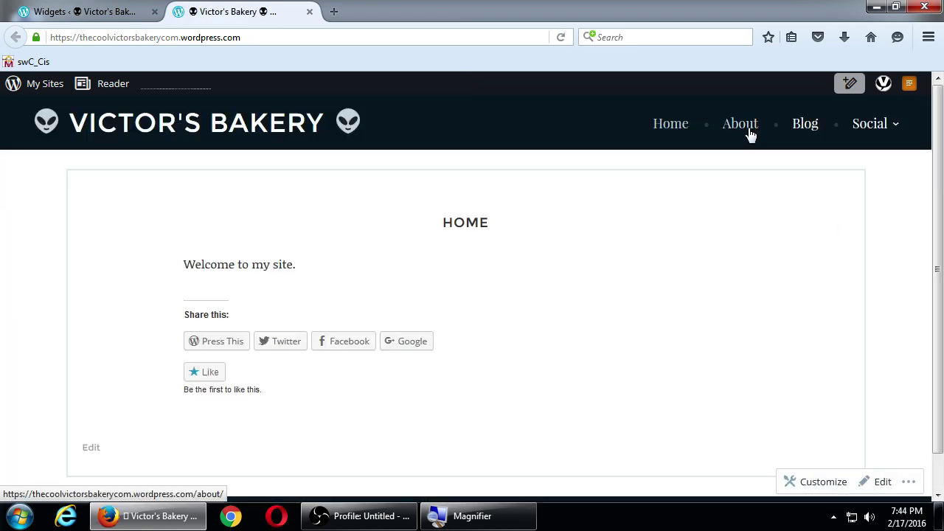
# Check the live site's About and Blog pages for the Contact Info widget
pyautogui.click(741, 124)
pyautogui.scroll(-5, 819, 203)
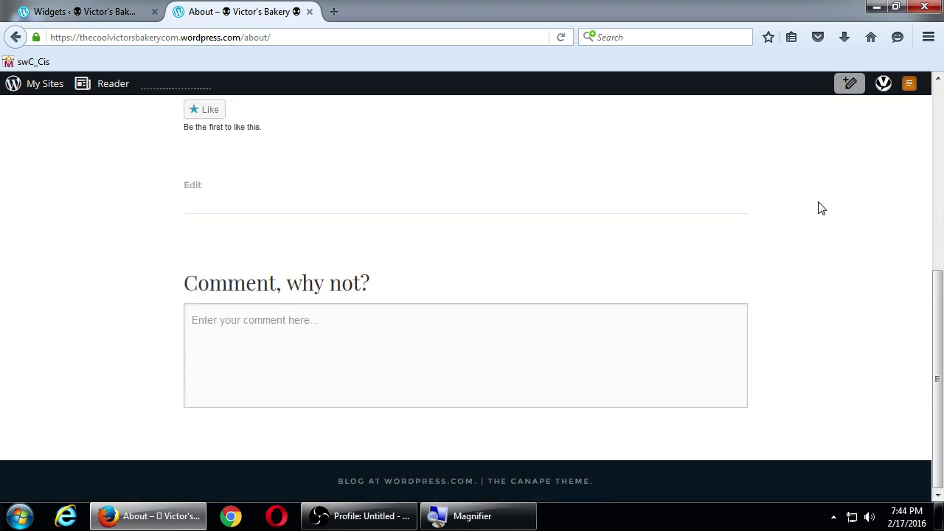
pyautogui.scroll(5, 821, 192)
pyautogui.click(805, 124)
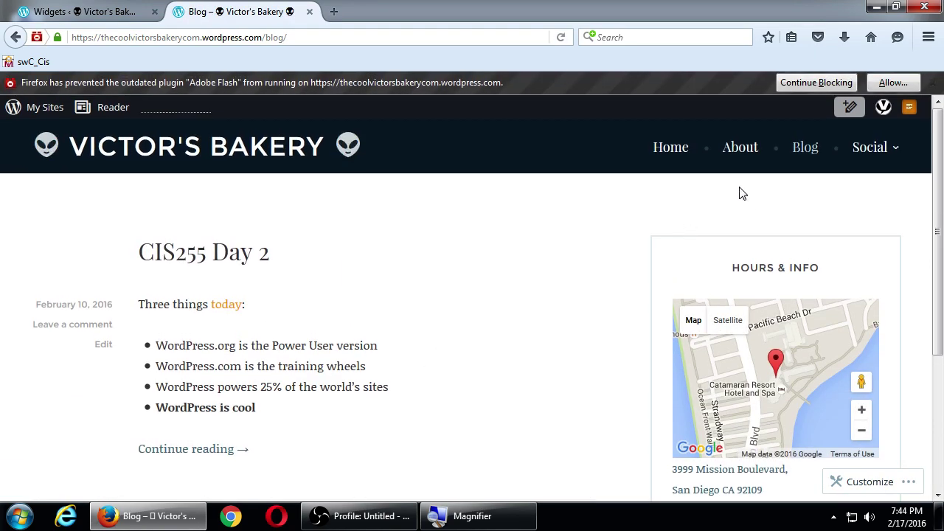
pyautogui.scroll(-5, 550, 272)
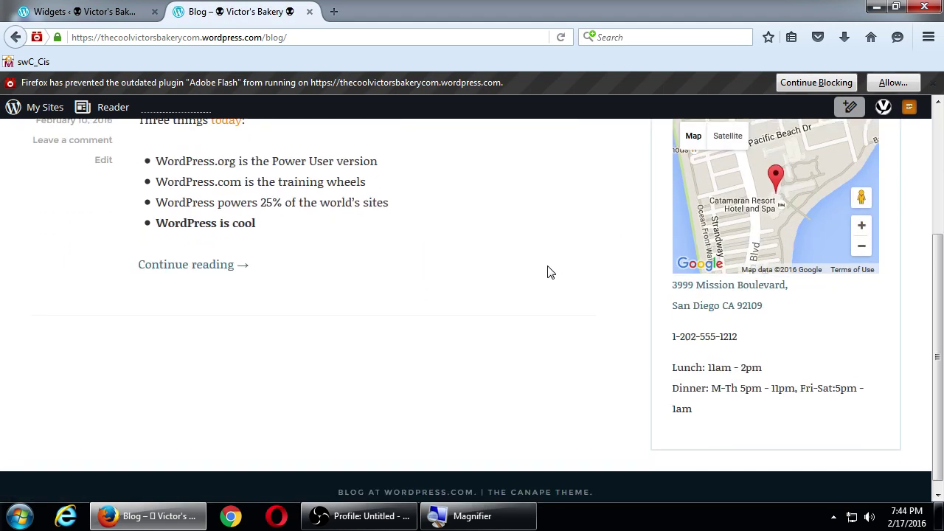
pyautogui.scroll(5, 550, 273)
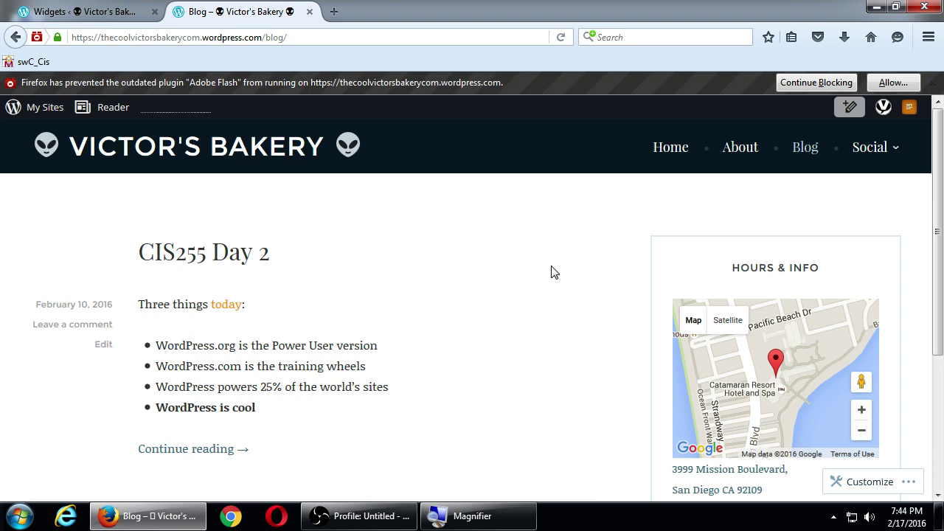
# Open the Home page for editing in a separate tab and show its available page templates
pyautogui.click(118, 12)
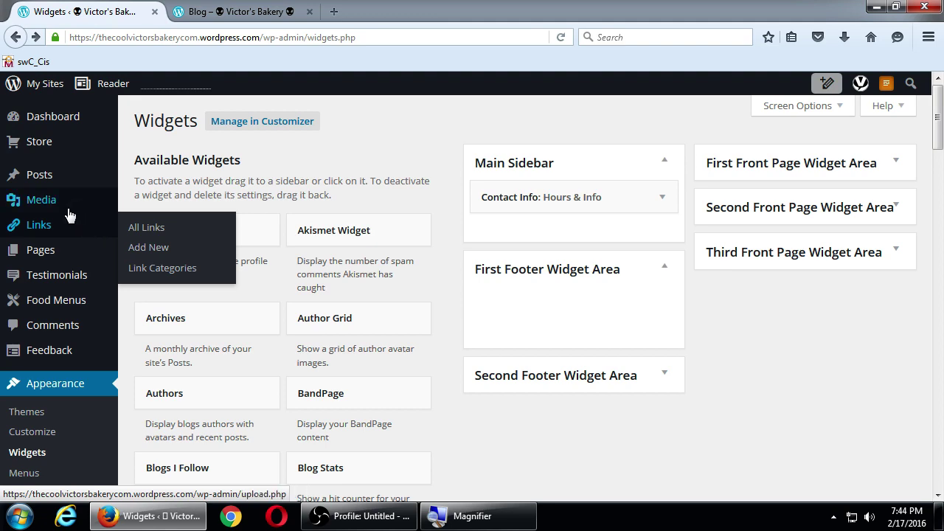
pyautogui.middleClick(59, 251)
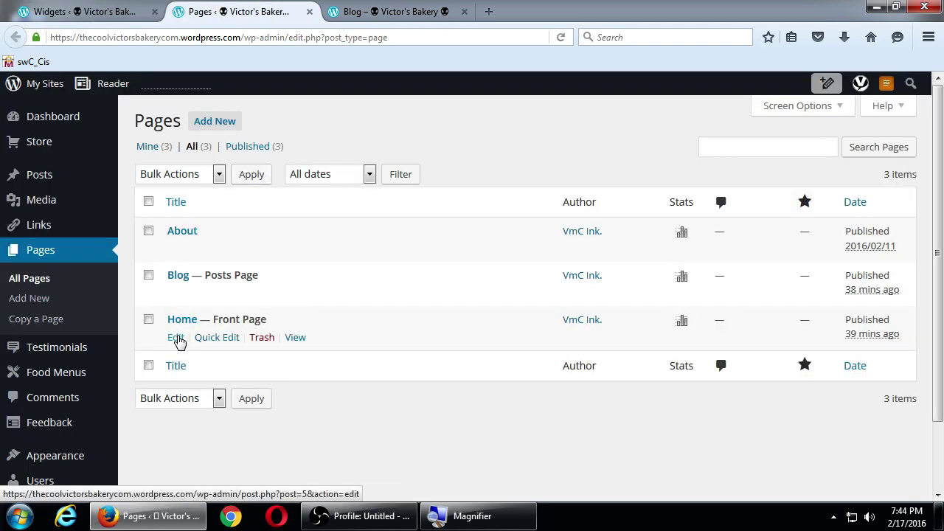
pyautogui.click(176, 337)
pyautogui.scroll(-4, 754, 359)
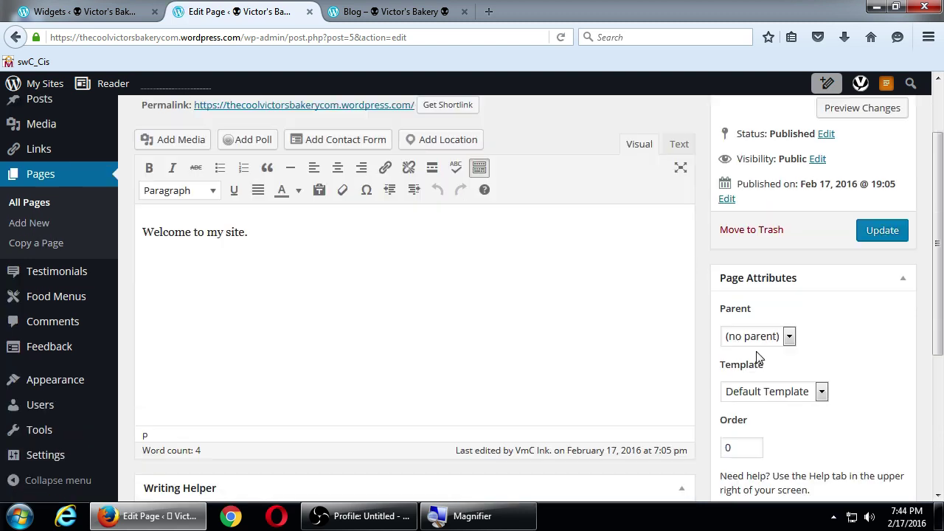
pyautogui.click(765, 305)
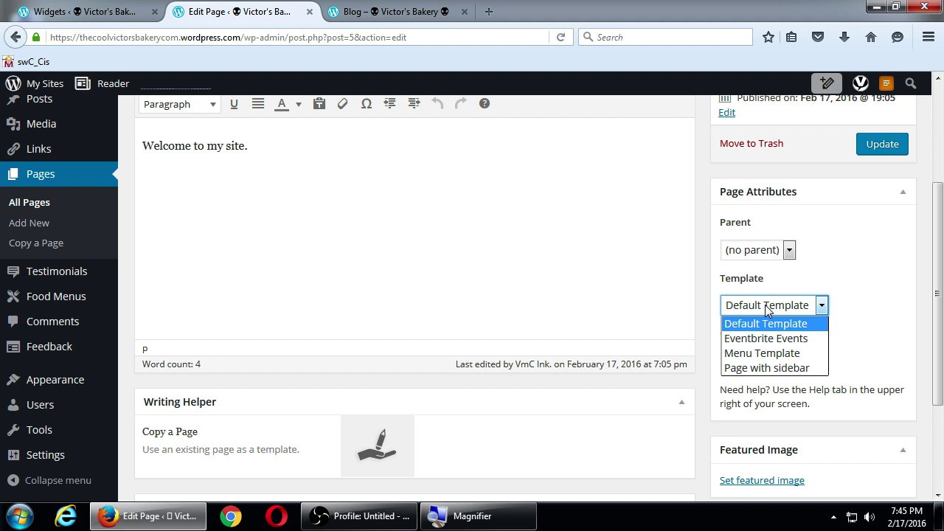
# Return to the live Blog page and examine the Hours & Info sidebar and its map
pyautogui.hotkey('ctrl', 'Tab')
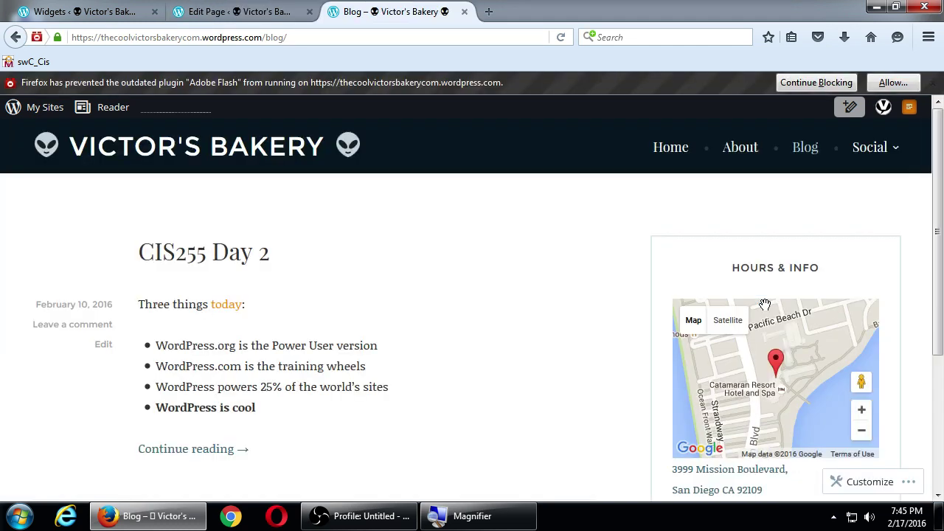
pyautogui.scroll(-3, 609, 257)
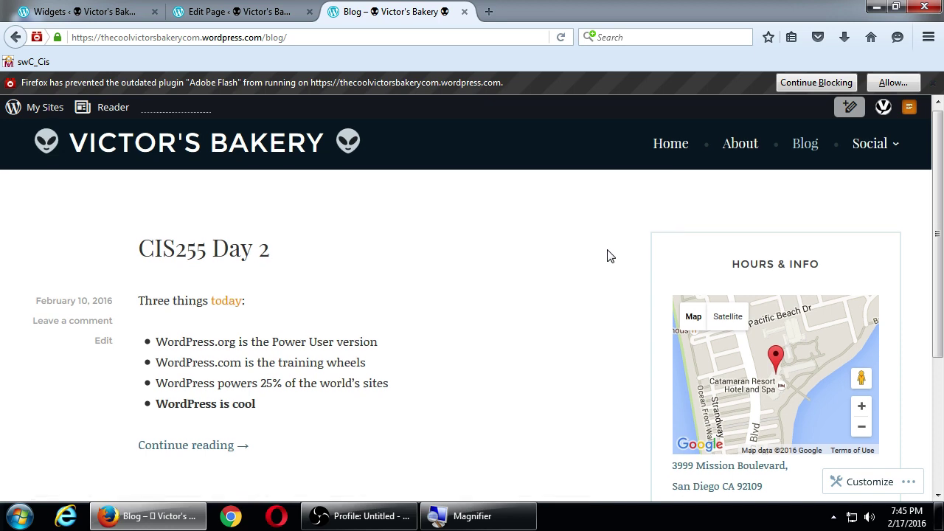
pyautogui.scroll(2, 669, 198)
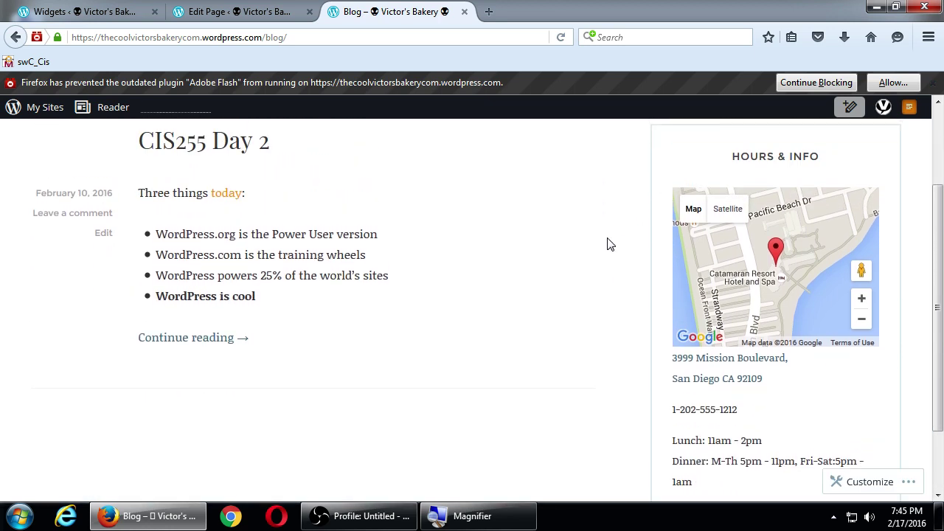
pyautogui.moveTo(751, 279); pyautogui.dragTo(761, 250)
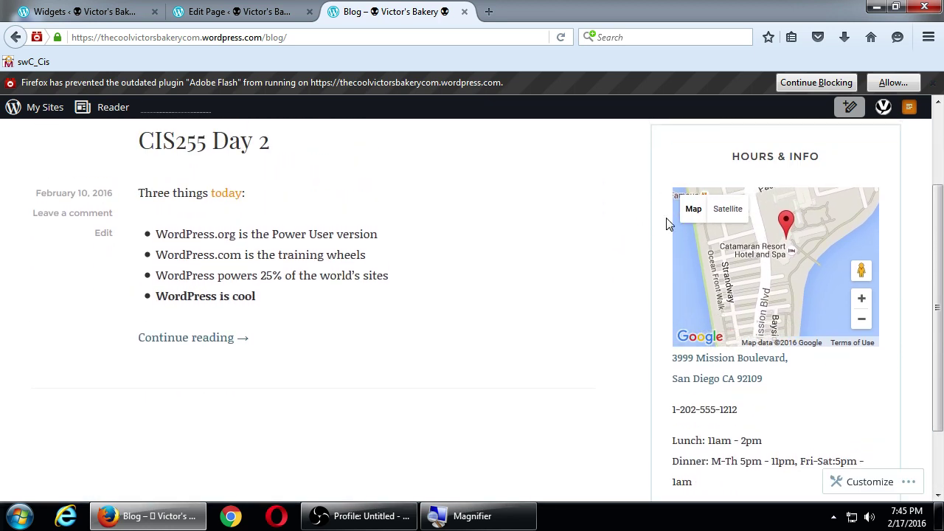
# Move the Contact Info widget from the Main Sidebar to the First Footer Widget Area, and open the live site's Home page
pyautogui.click(135, 11)
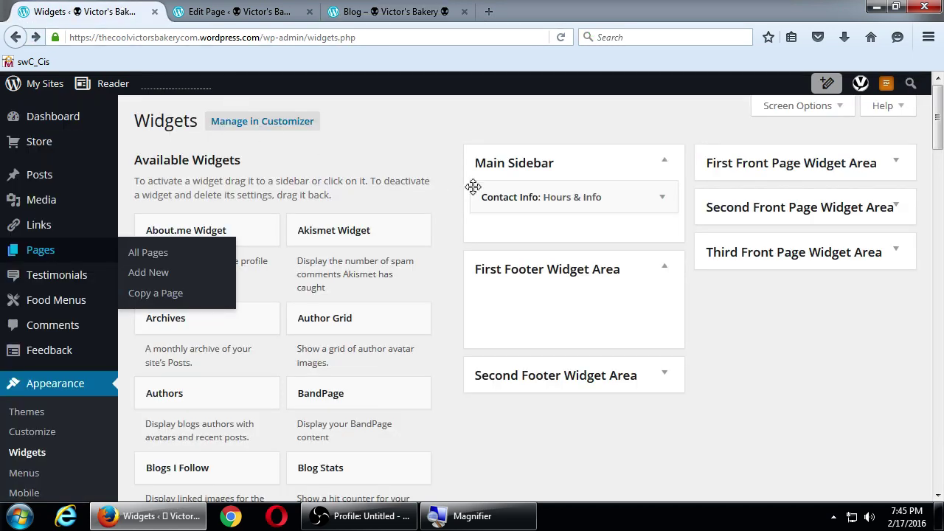
pyautogui.moveTo(536, 190); pyautogui.dragTo(543, 312)
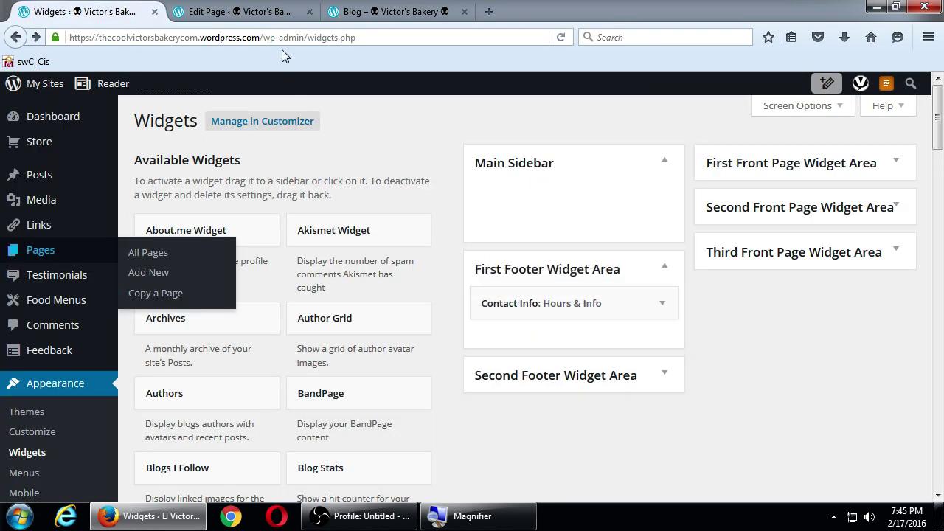
pyautogui.click(331, 16)
pyautogui.scroll(3, 295, 170)
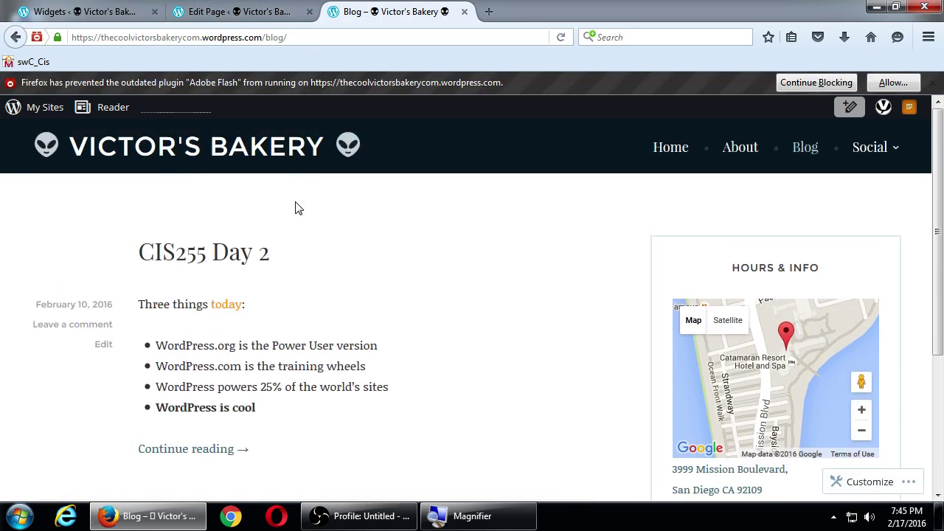
pyautogui.click(677, 148)
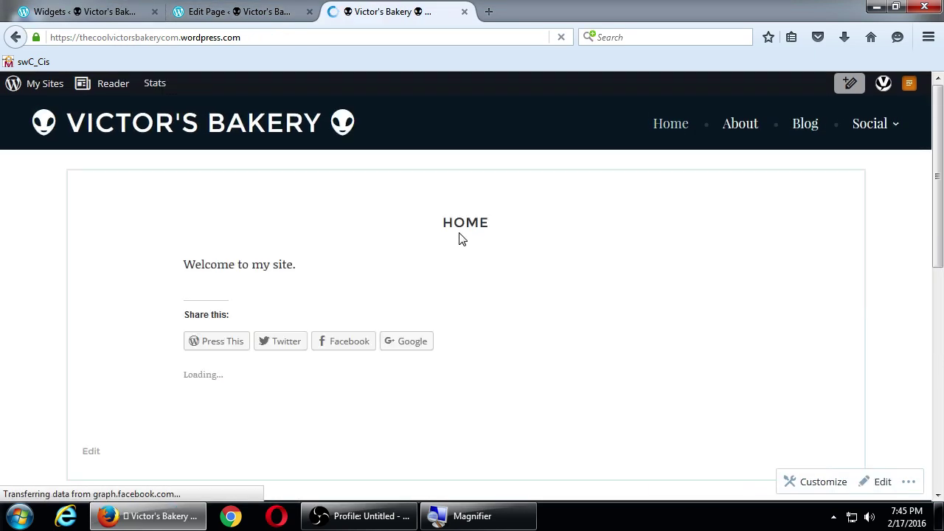
# Examine the Hours & Info section in the Home page footer and explore the surroundings on its map
pyautogui.scroll(-1, 374, 321)
pyautogui.scroll(-4, 375, 320)
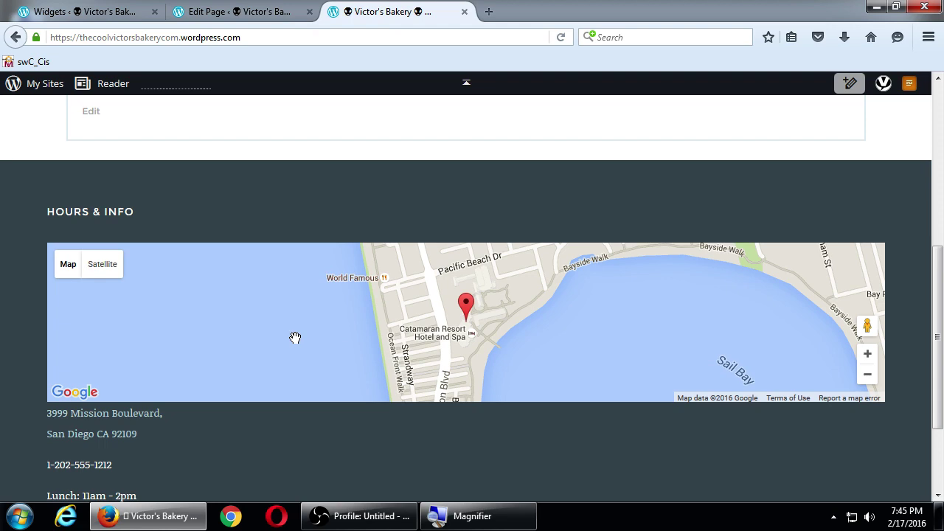
pyautogui.scroll(-1, 285, 383)
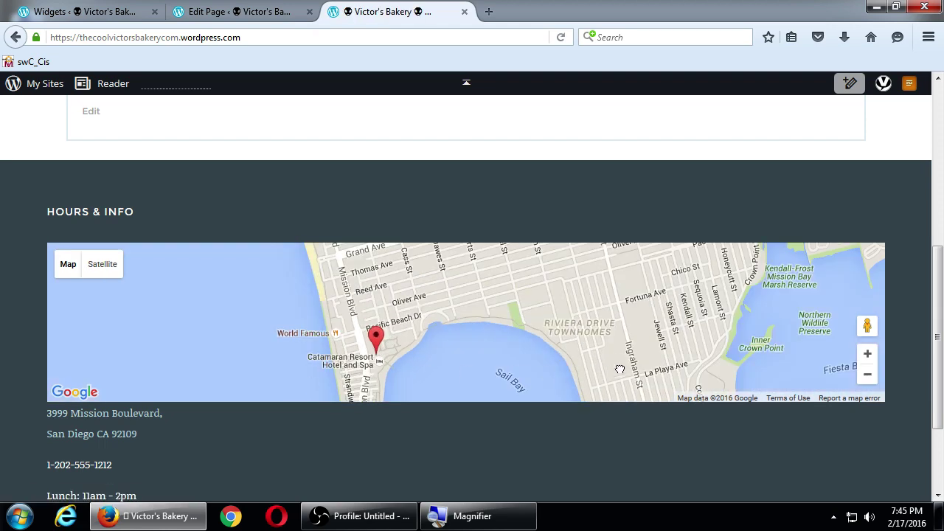
pyautogui.moveTo(620, 369); pyautogui.dragTo(627, 241)
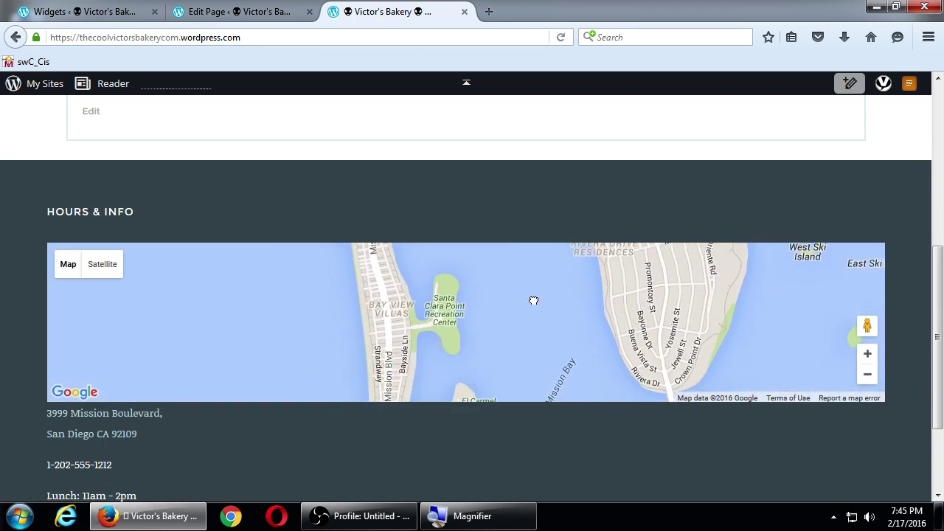
pyautogui.moveTo(424, 375); pyautogui.dragTo(436, 286)
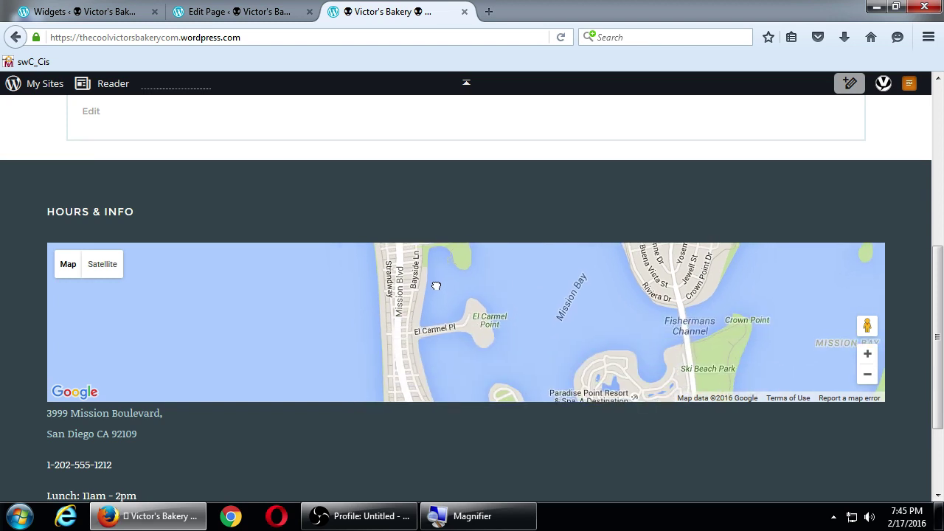
# Pan the footer map south along Mission Beach, and review the Contact Info widget's settings in the First Footer Widget Area
pyautogui.moveTo(455, 318); pyautogui.dragTo(457, 268)
pyautogui.moveTo(483, 308); pyautogui.dragTo(473, 265)
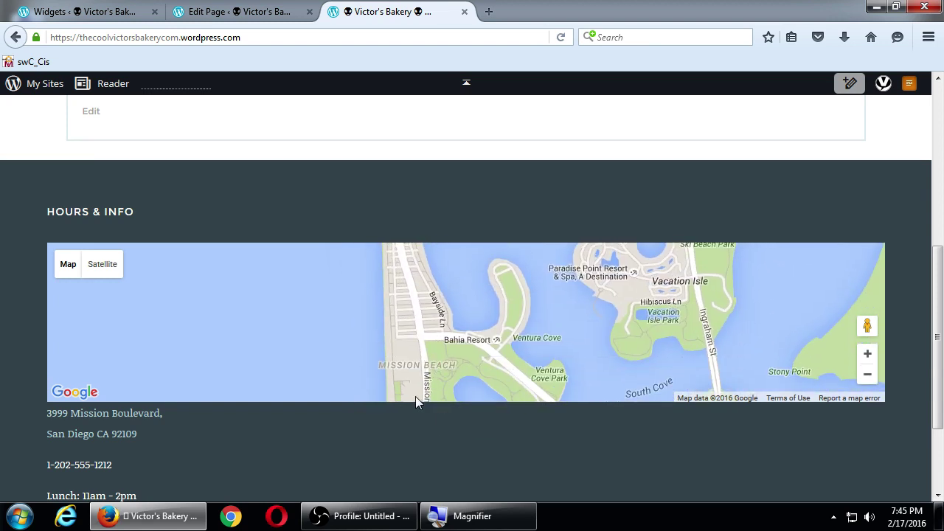
pyautogui.click(137, 12)
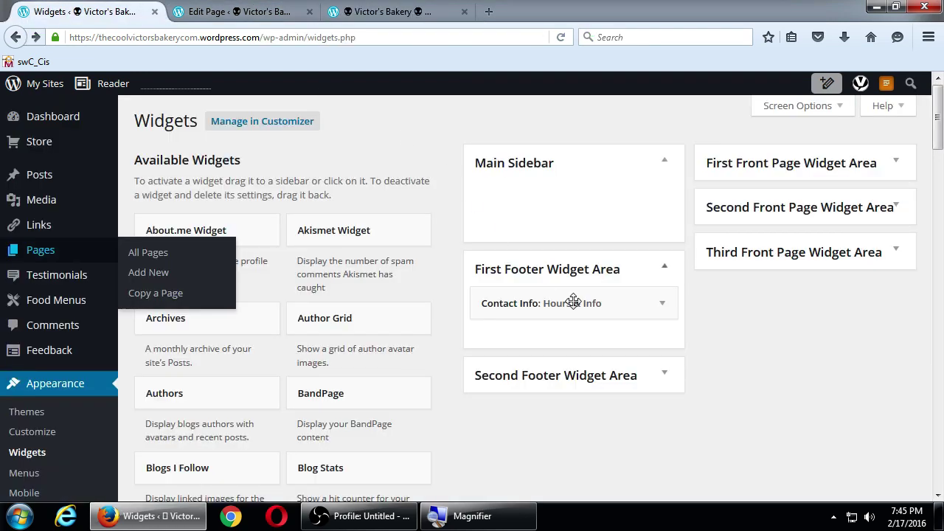
pyautogui.click(662, 303)
pyautogui.scroll(-3, 765, 322)
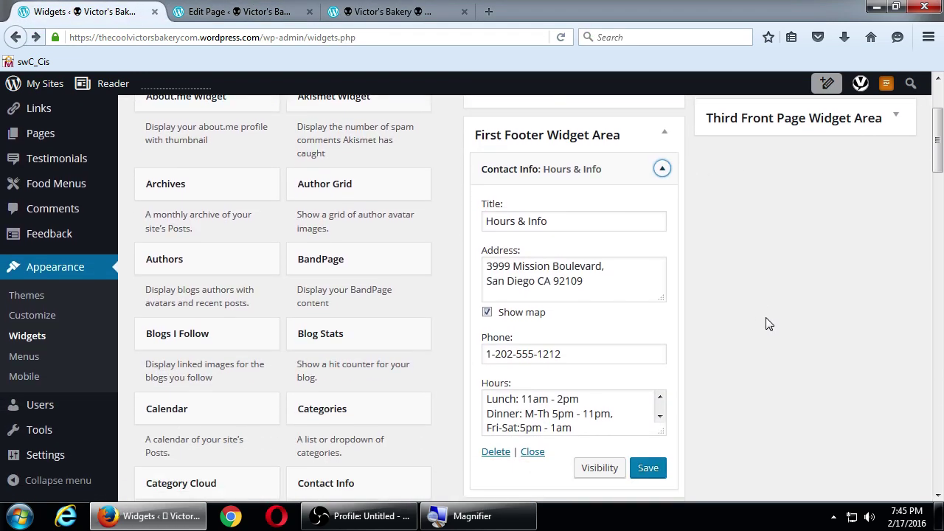
pyautogui.scroll(-1, 765, 324)
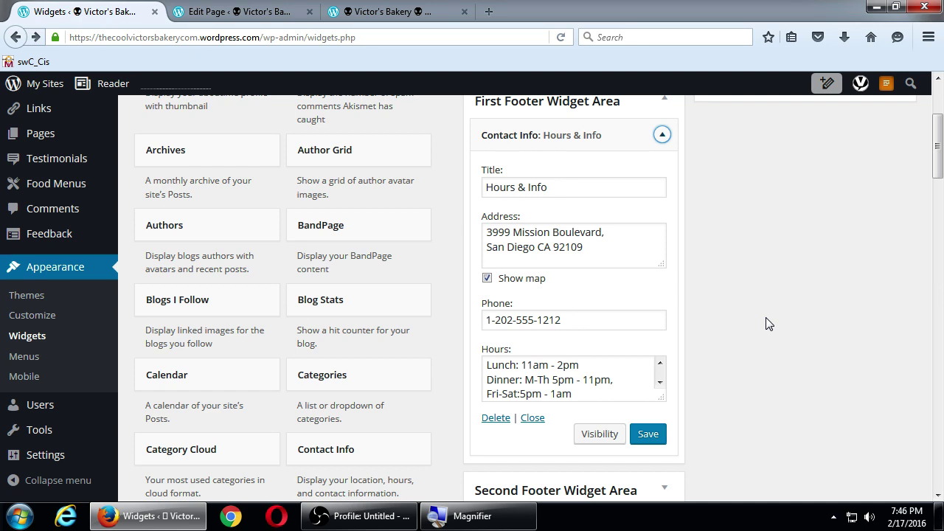
pyautogui.scroll(2, 811, 332)
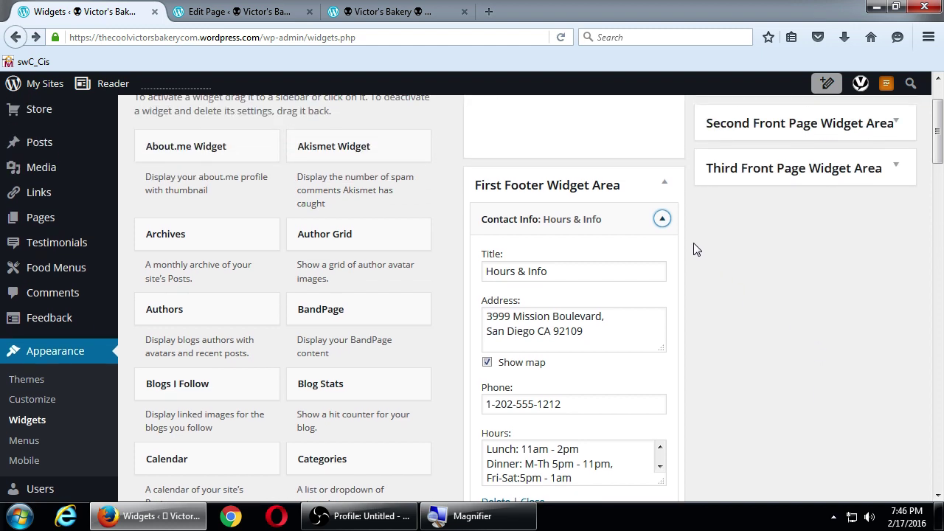
# Collapse the First Footer Widget Area and the Main Sidebar on the Widgets page
pyautogui.click(655, 186)
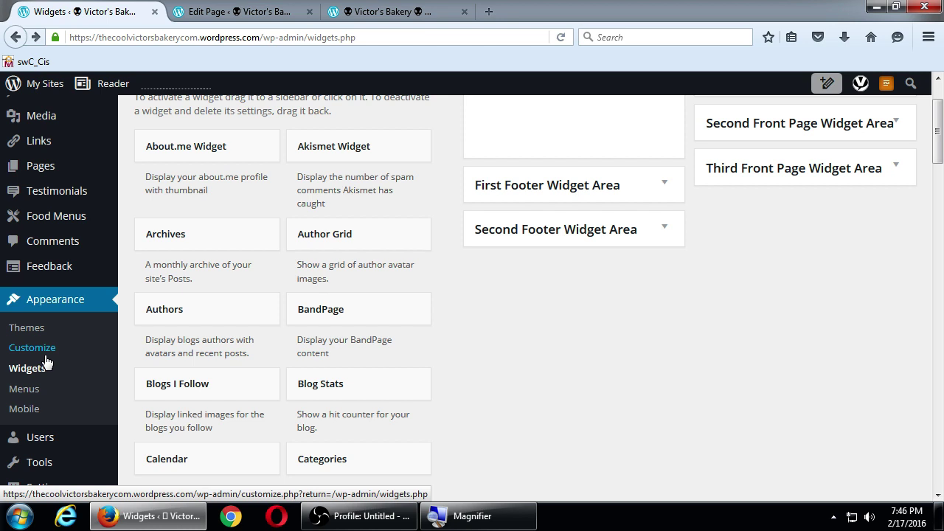
pyautogui.scroll(2, 609, 361)
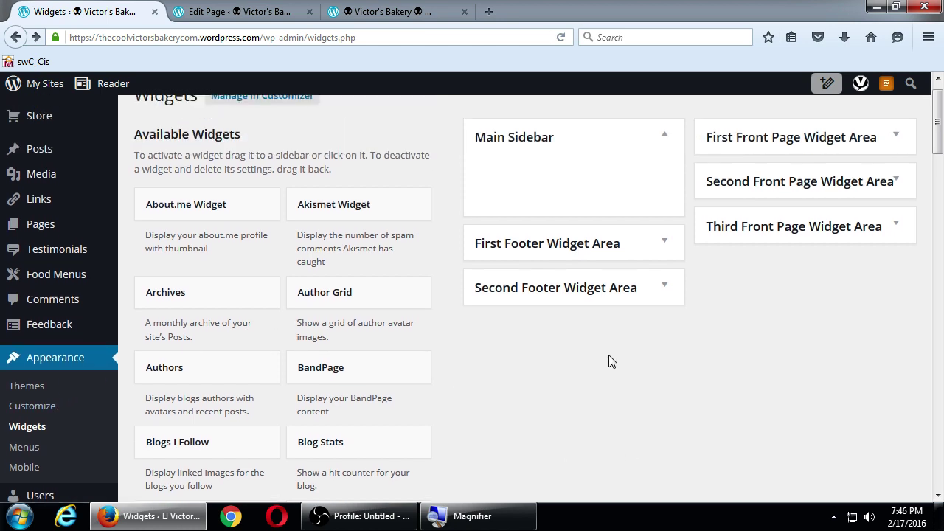
pyautogui.click(666, 164)
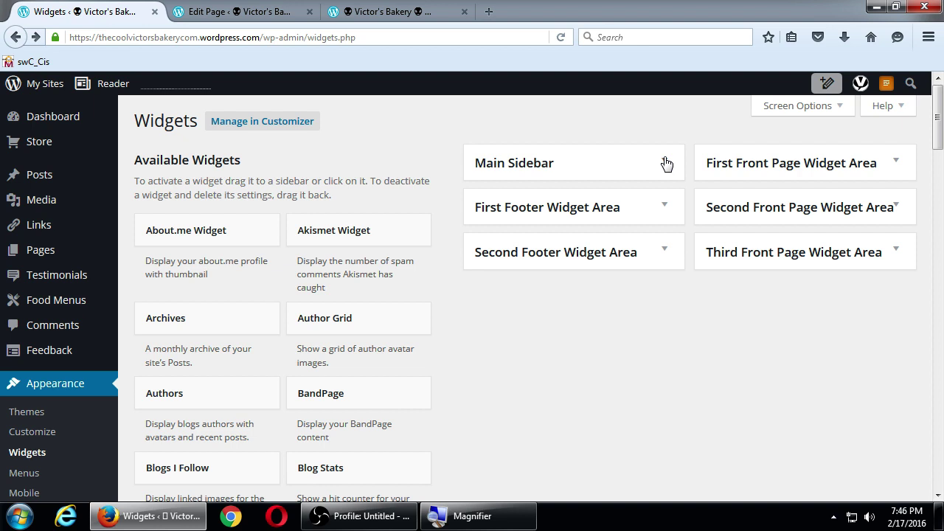
# Add a Text widget from the available widgets to the Second Footer Widget Area
pyautogui.scroll(-2, 494, 293)
pyautogui.scroll(-1, 543, 315)
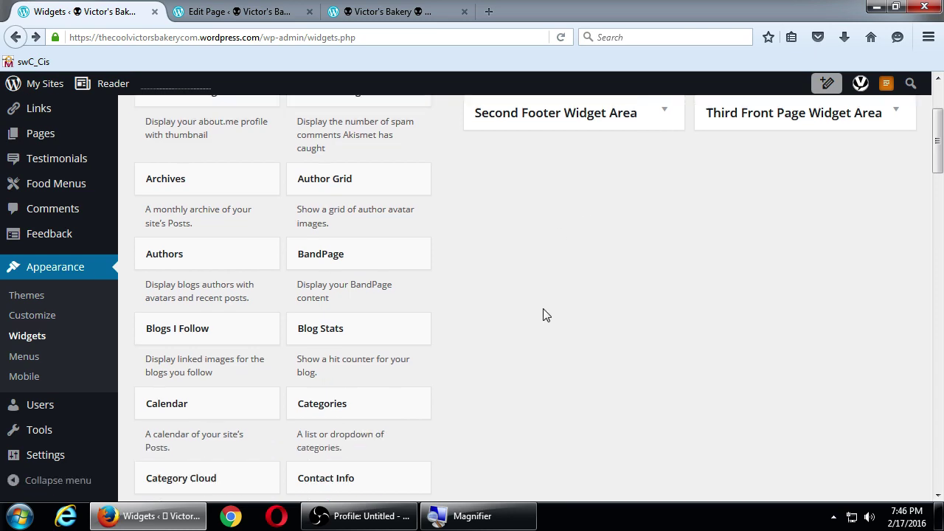
pyautogui.scroll(-8, 466, 361)
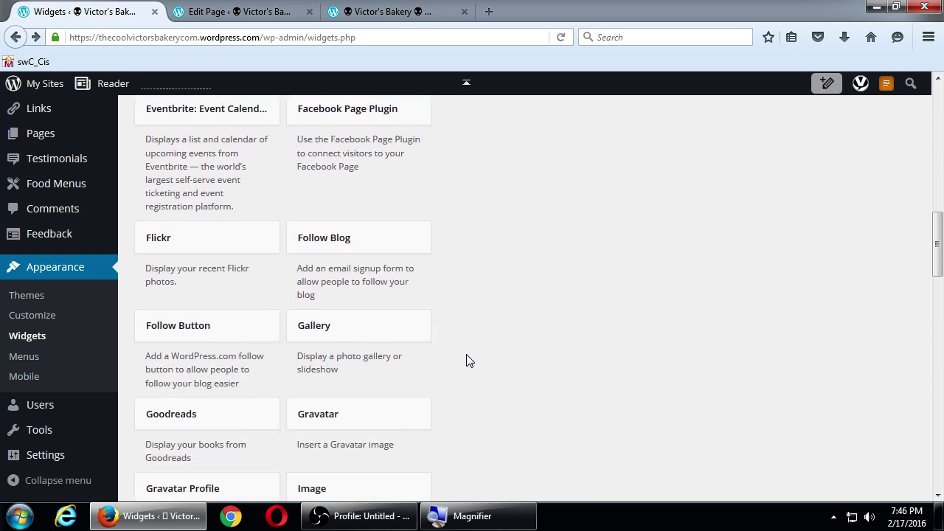
pyautogui.scroll(-8, 466, 361)
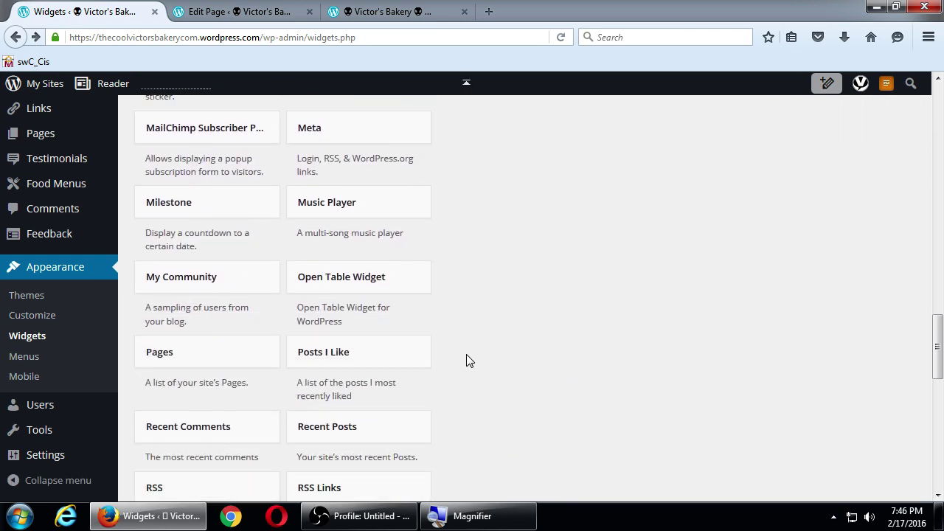
pyautogui.scroll(-5, 466, 361)
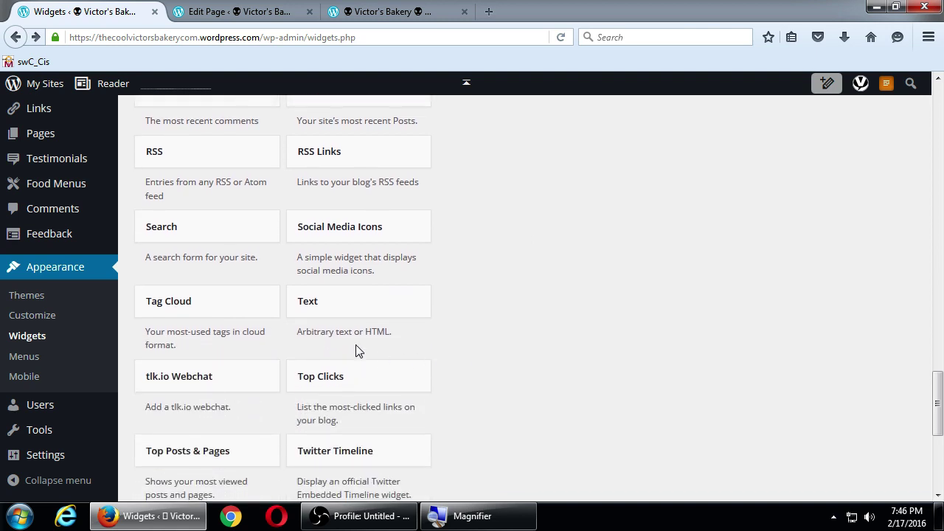
pyautogui.click(376, 308)
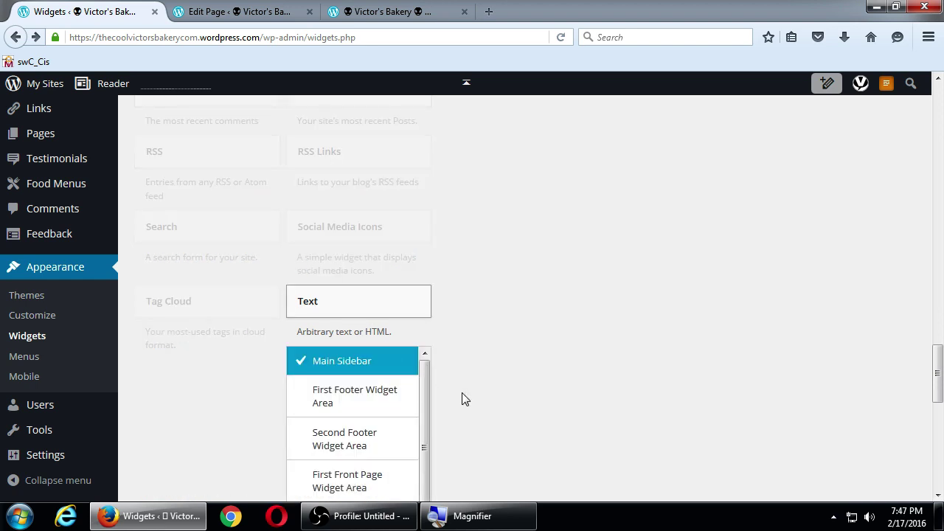
pyautogui.scroll(-2, 461, 392)
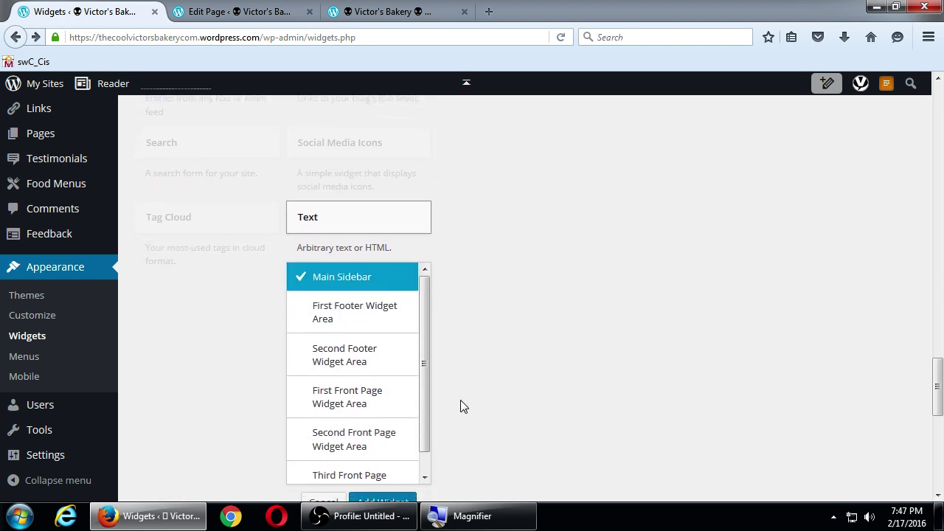
pyautogui.click(373, 359)
pyautogui.scroll(-1, 384, 479)
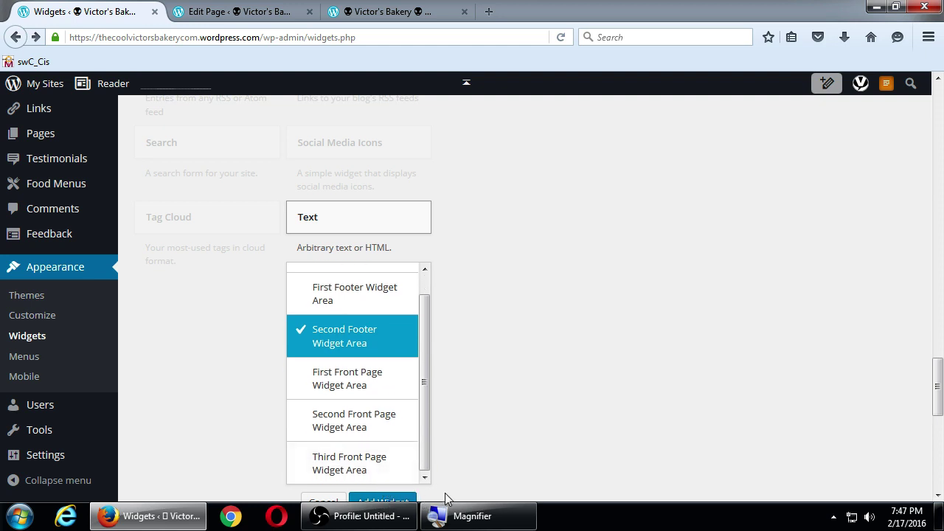
pyautogui.scroll(-1, 446, 500)
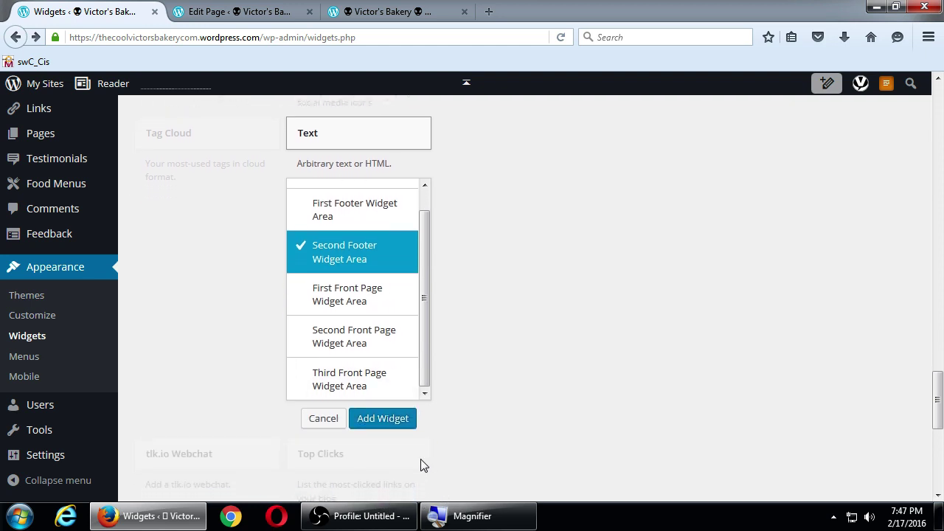
pyautogui.click(402, 426)
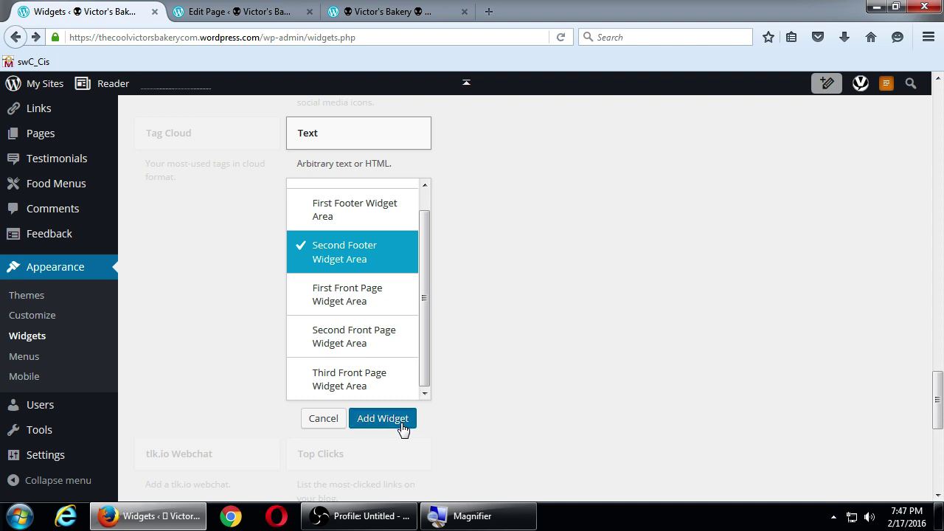
# Title the new Text widget "Whatever", enter "Hello worlkdjlkjadkldf" as its content, and save it
pyautogui.scroll(-1, 536, 354)
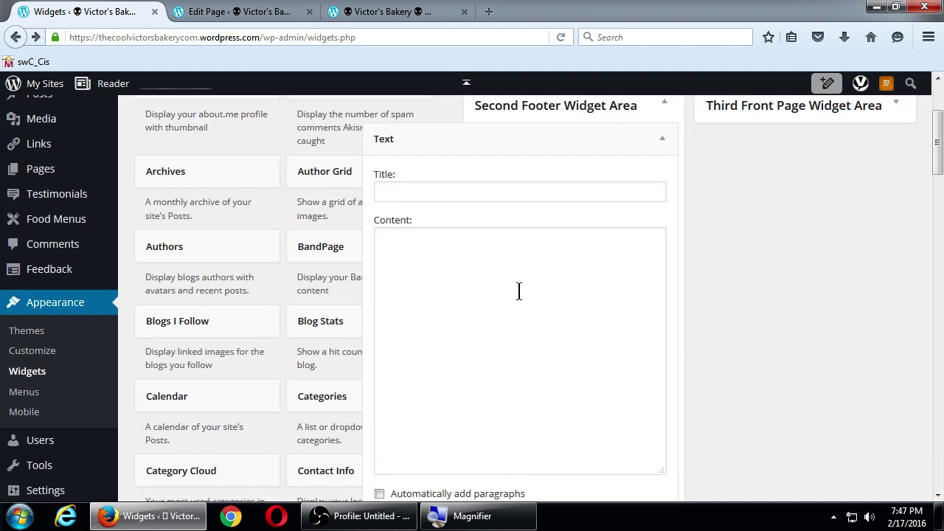
pyautogui.click(493, 189)
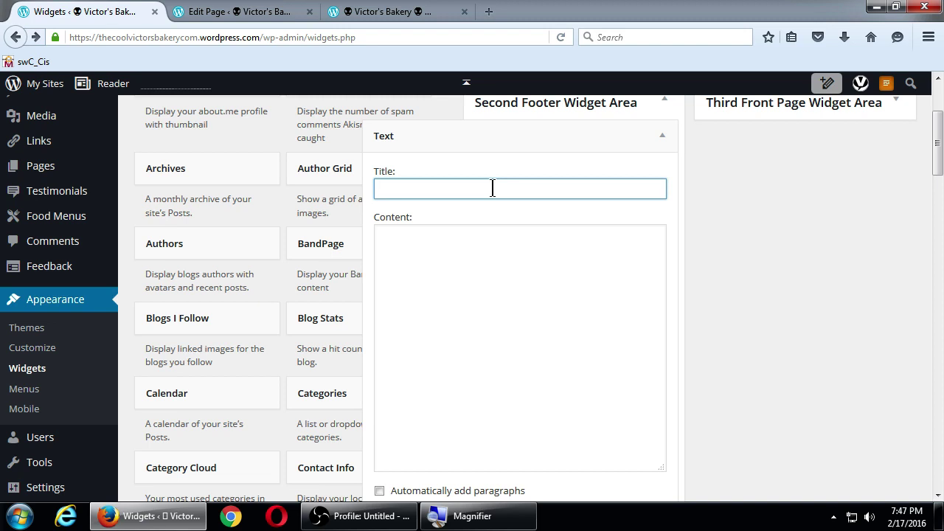
pyautogui.write('Whatever')
pyautogui.press('Tab')
pyautogui.write('Hello worlkdjlkjadkldf')
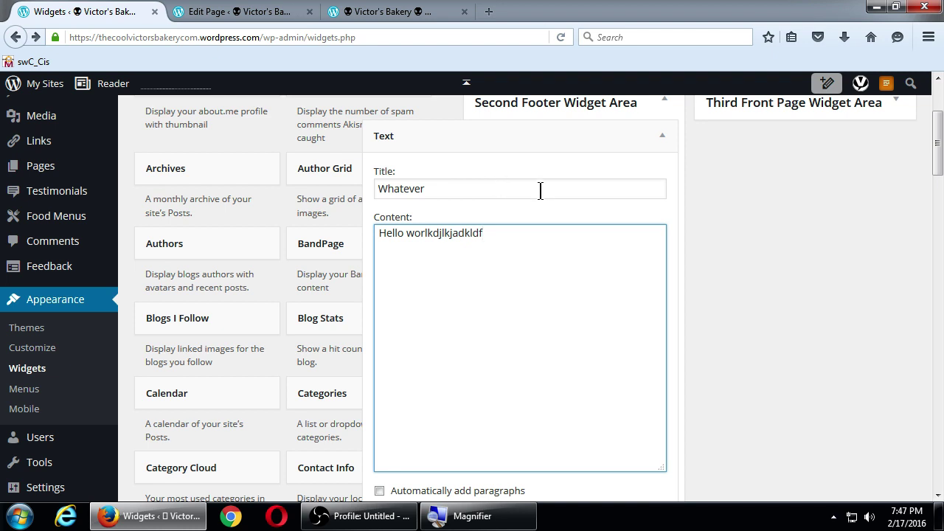
pyautogui.scroll(-2, 558, 246)
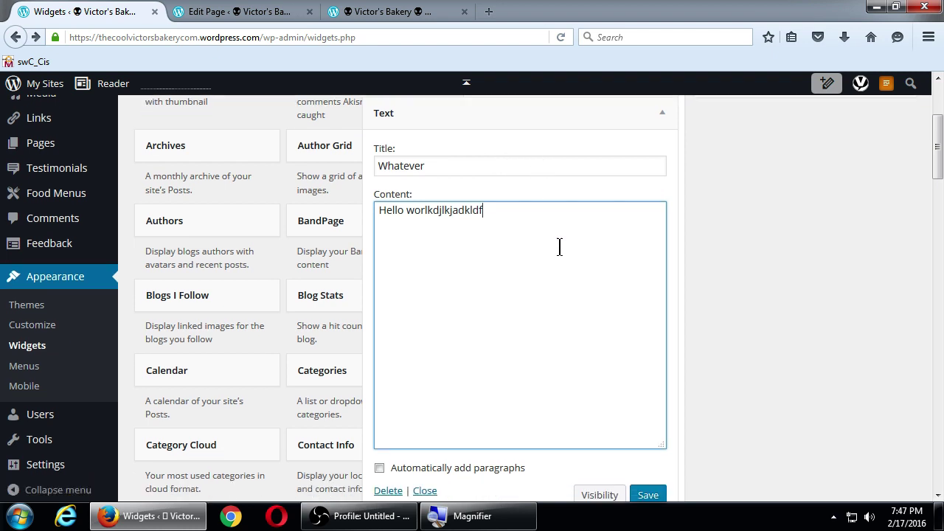
pyautogui.click(638, 433)
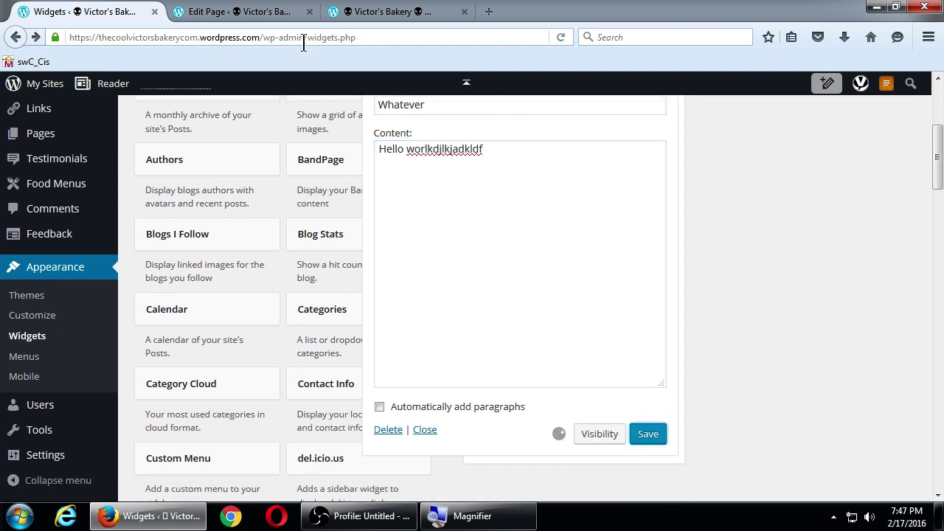
# Reload the live Home page and examine the two widget columns in its footer
pyautogui.click(382, 13)
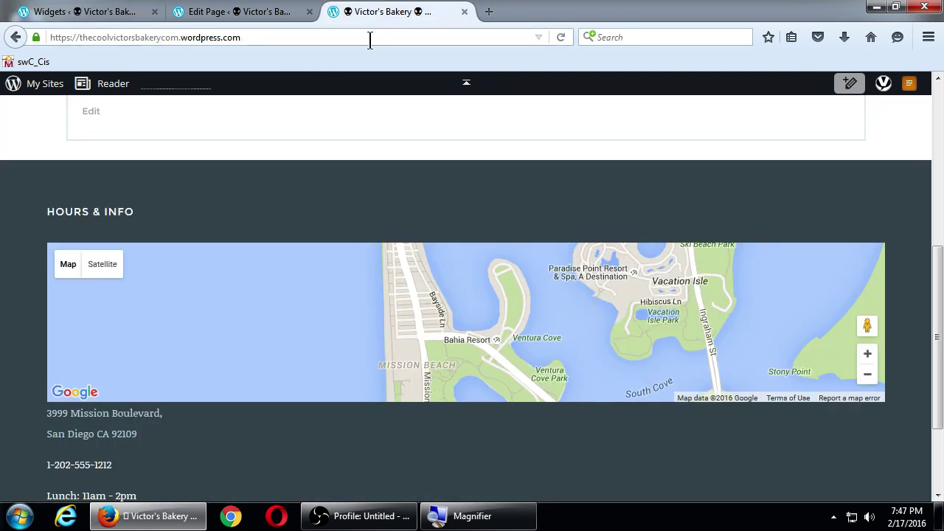
pyautogui.press('F5')
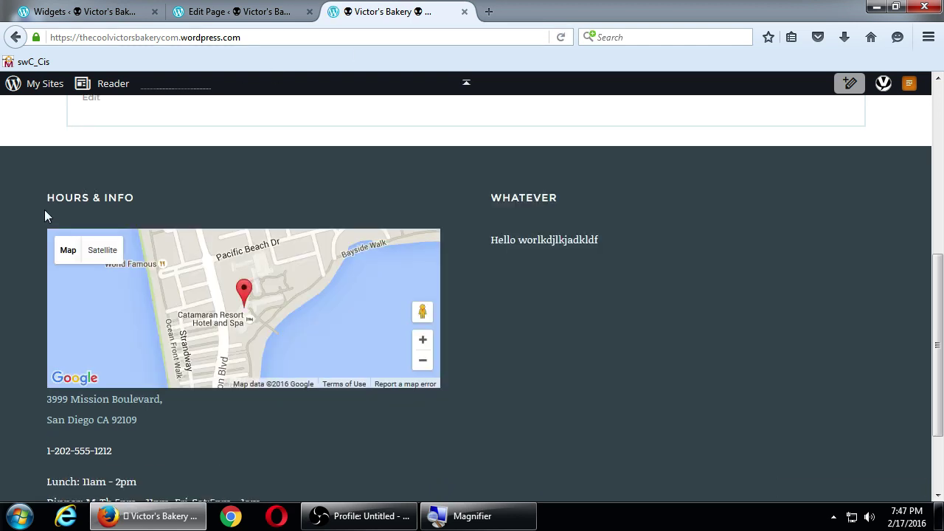
pyautogui.scroll(-2, 44, 215)
pyautogui.scroll(1, 392, 215)
pyautogui.scroll(2, 521, 185)
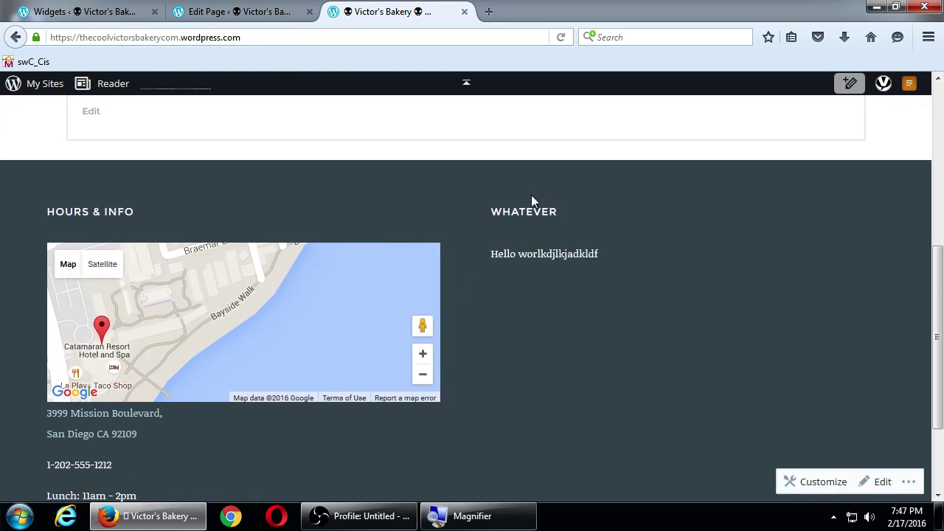
# Return to the Widgets page and look through the list of available widgets
pyautogui.click(94, 15)
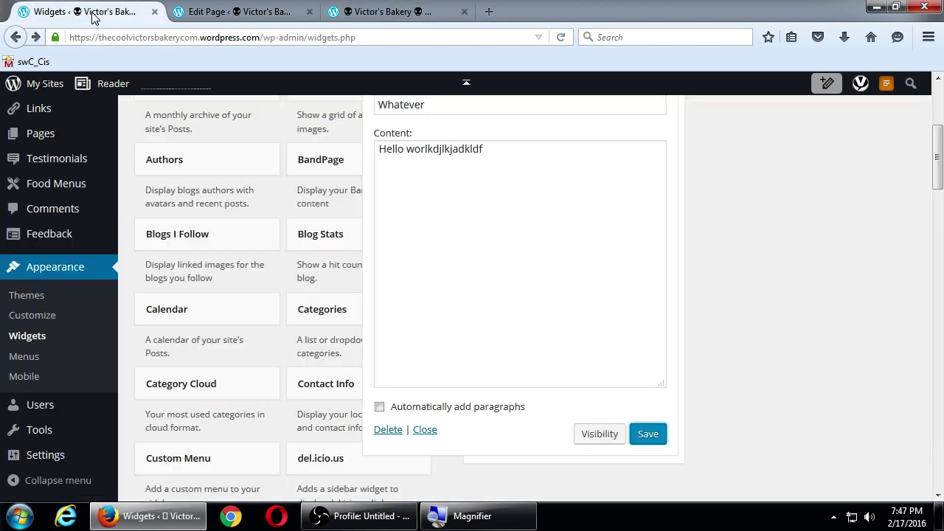
pyautogui.scroll(-8, 291, 401)
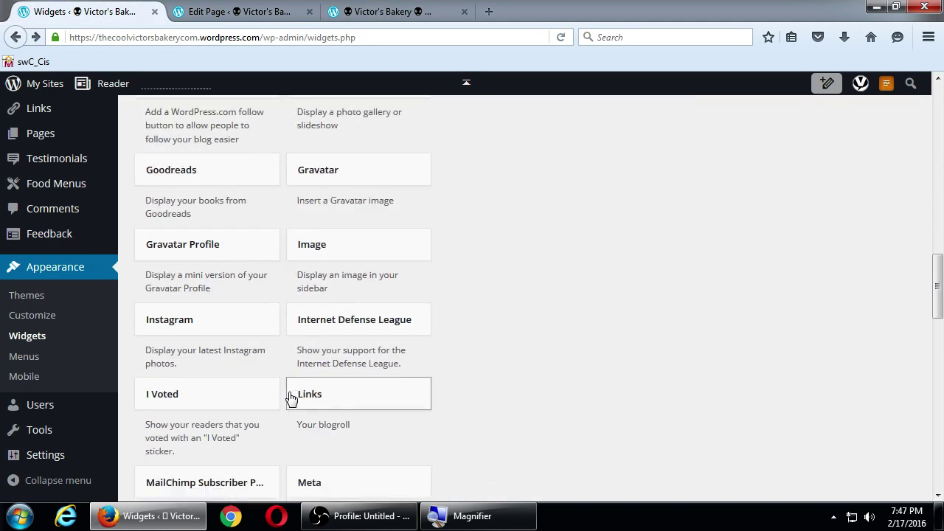
pyautogui.scroll(-8, 291, 398)
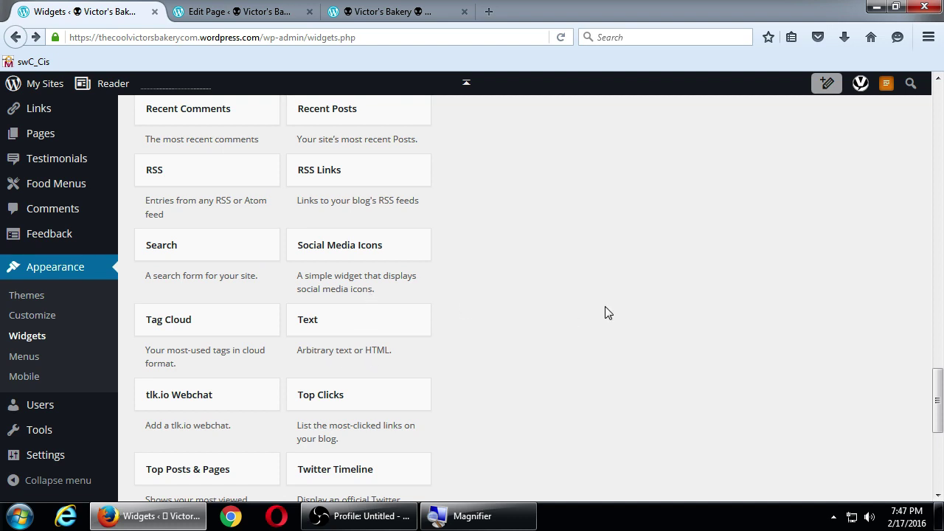
# Replace the Text widget's content with an HTML anchor element reading "Visit us!"
pyautogui.scroll(15, 602, 312)
pyautogui.scroll(-1, 608, 428)
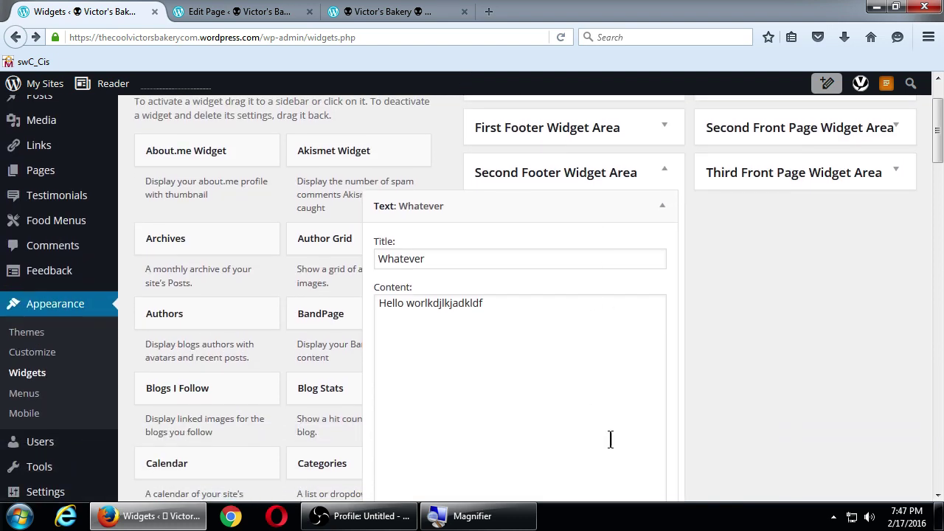
pyautogui.scroll(-2, 702, 408)
pyautogui.moveTo(561, 232); pyautogui.dragTo(388, 227)
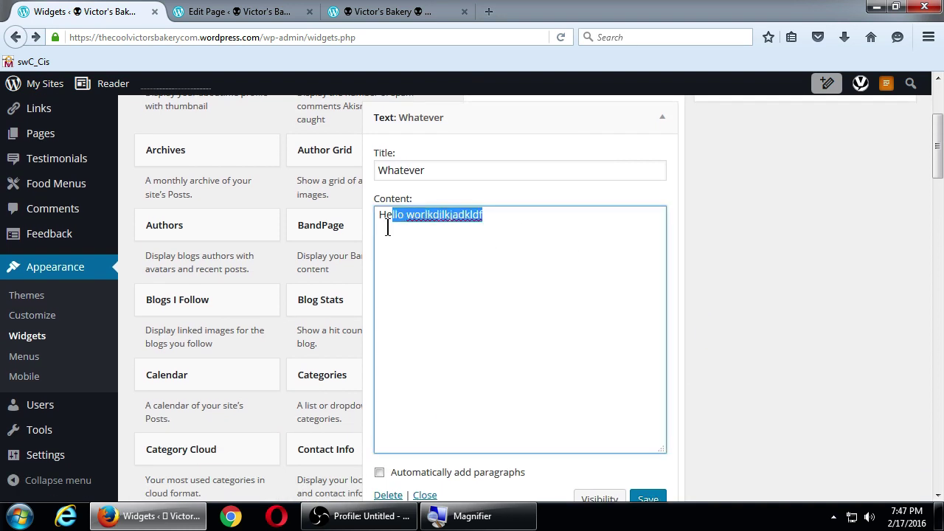
pyautogui.press('BackSpace')
pyautogui.press('BackSpace')
pyautogui.press('BackSpace')
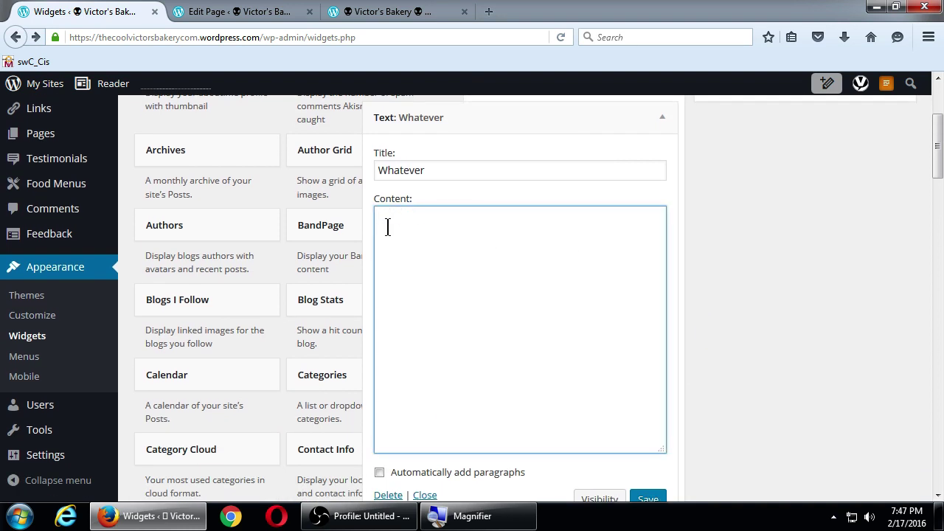
pyautogui.write('<a></')
pyautogui.write('a>')
pyautogui.write('Vist')
pyautogui.press('BackSpace')
pyautogui.write('it us!')
pyautogui.write('hr')
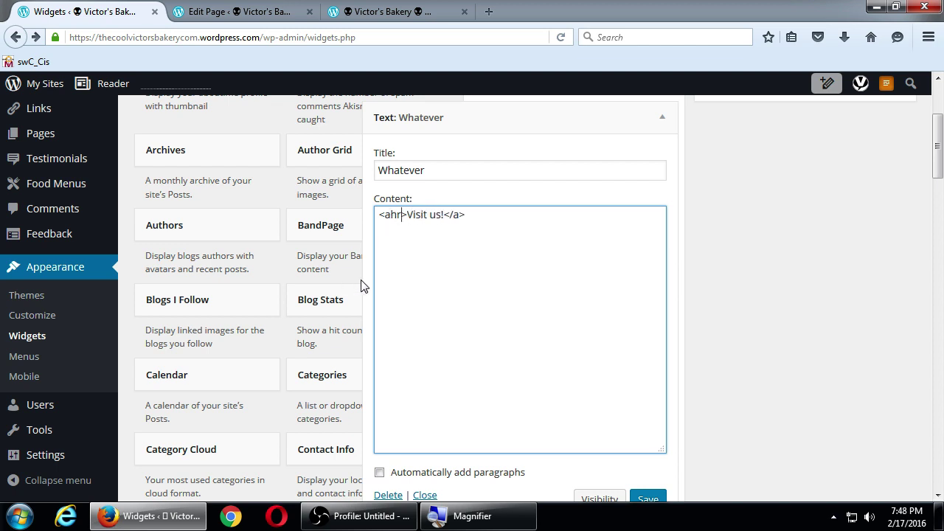
pyautogui.press('BackSpace')
pyautogui.press('BackSpace')
pyautogui.write('href=""')
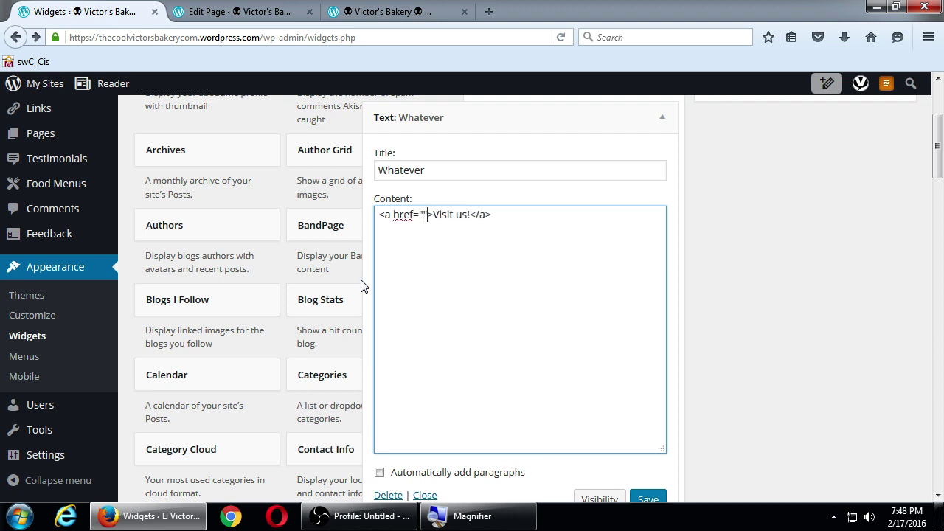
pyautogui.write('http://')
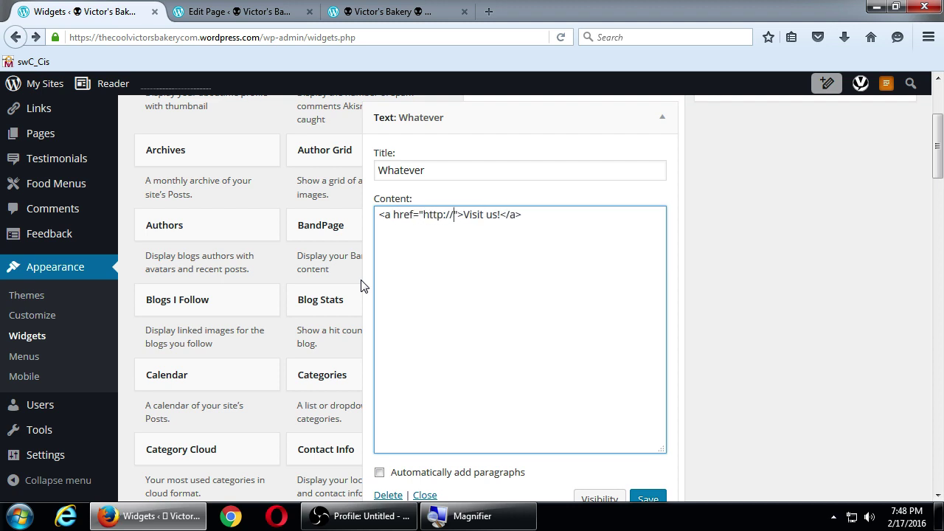
pyautogui.write('victor.com')
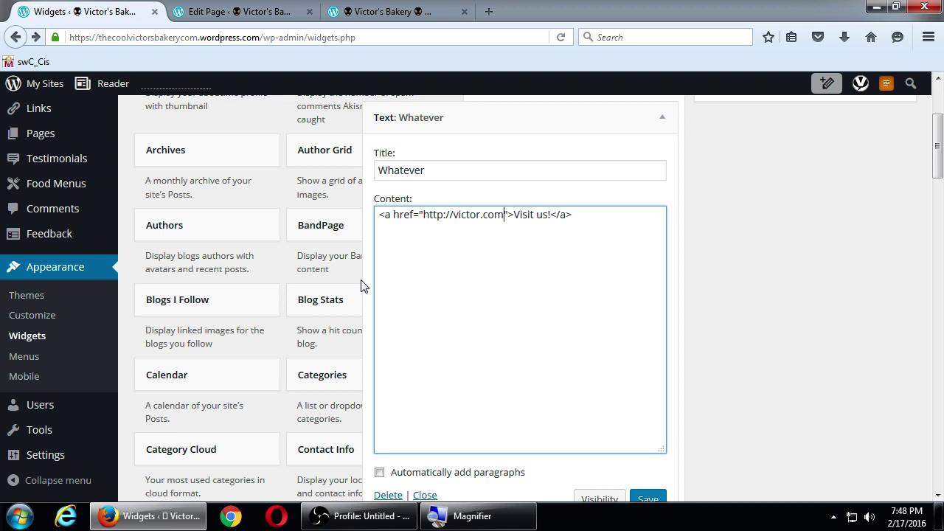
# Save the Text widget with its link and reload the live Home page to check the footer
pyautogui.click(642, 500)
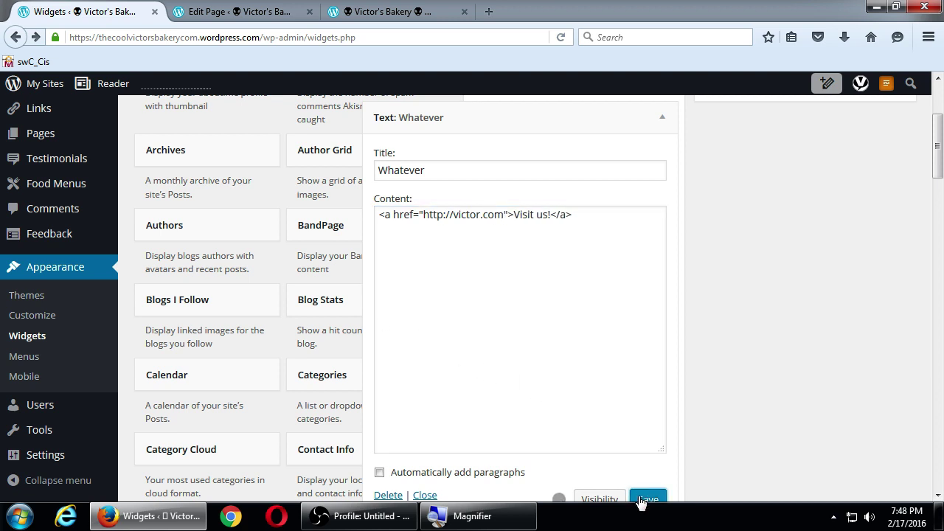
pyautogui.click(385, 12)
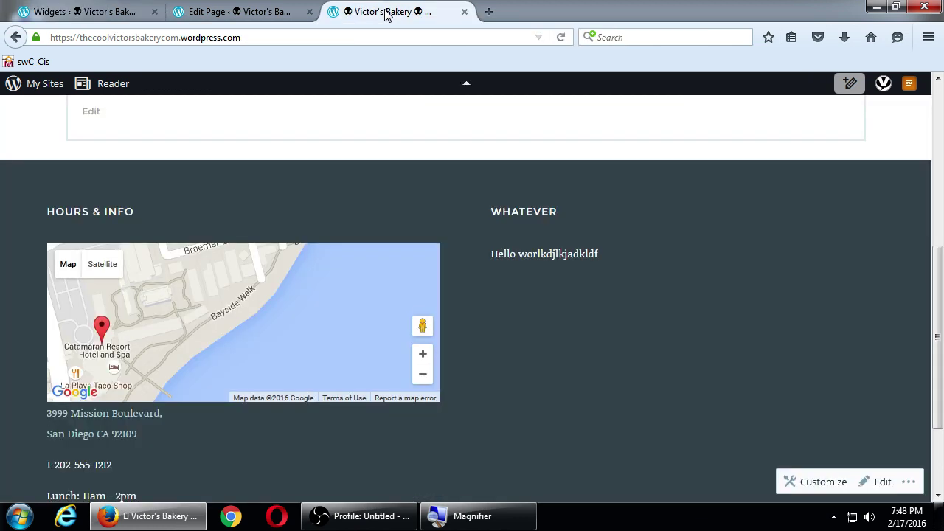
pyautogui.press('F5')
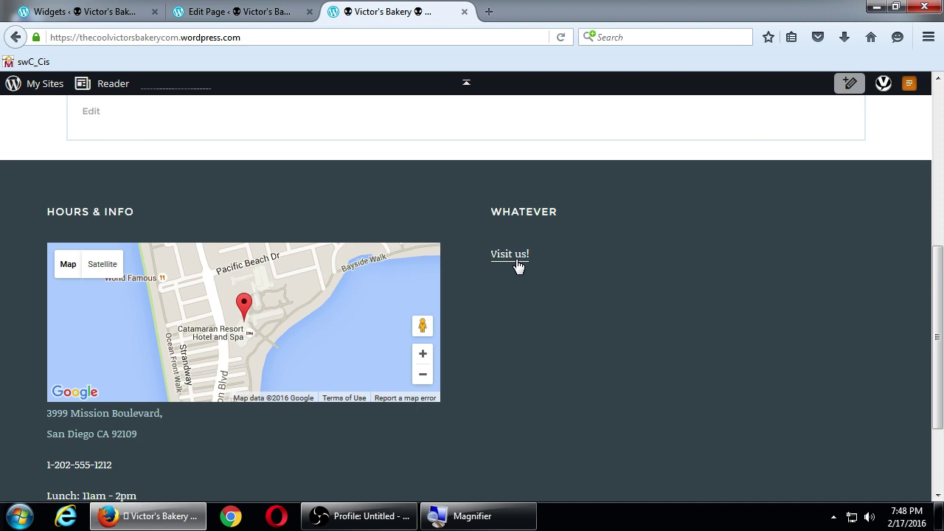
# Open youtube.com in a new browser tab
pyautogui.click(489, 11)
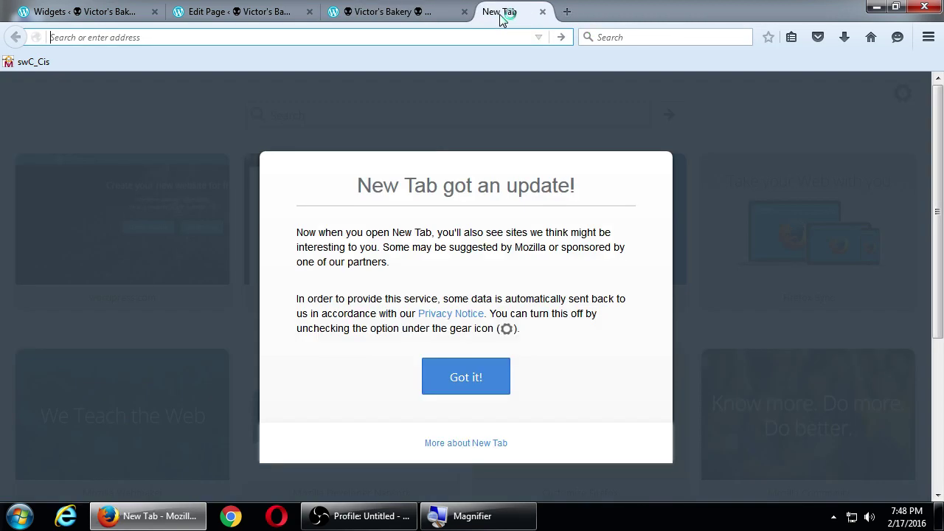
pyautogui.write('youtu')
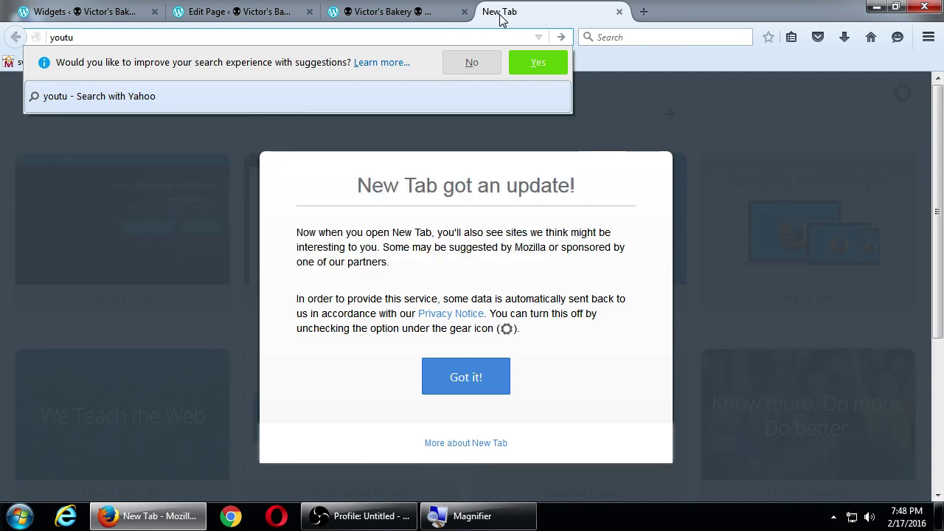
pyautogui.write('be.com')
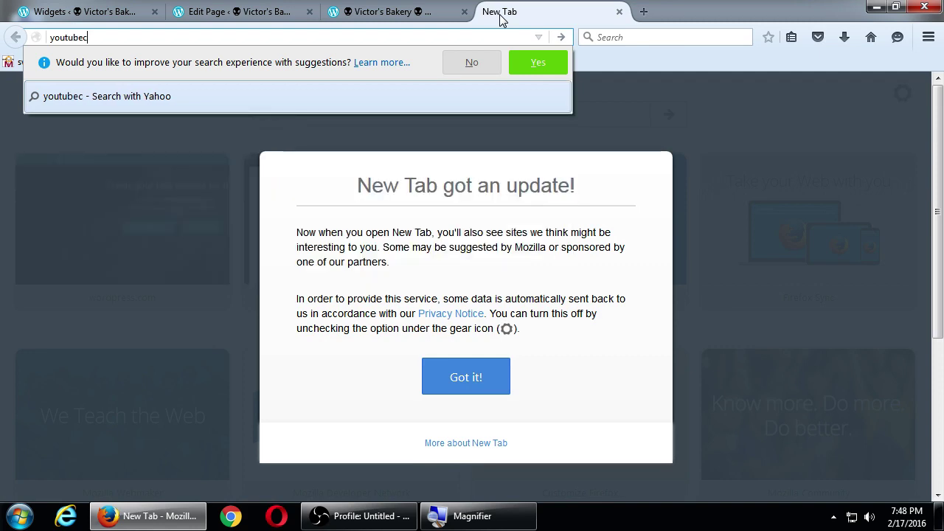
pyautogui.press('Return')
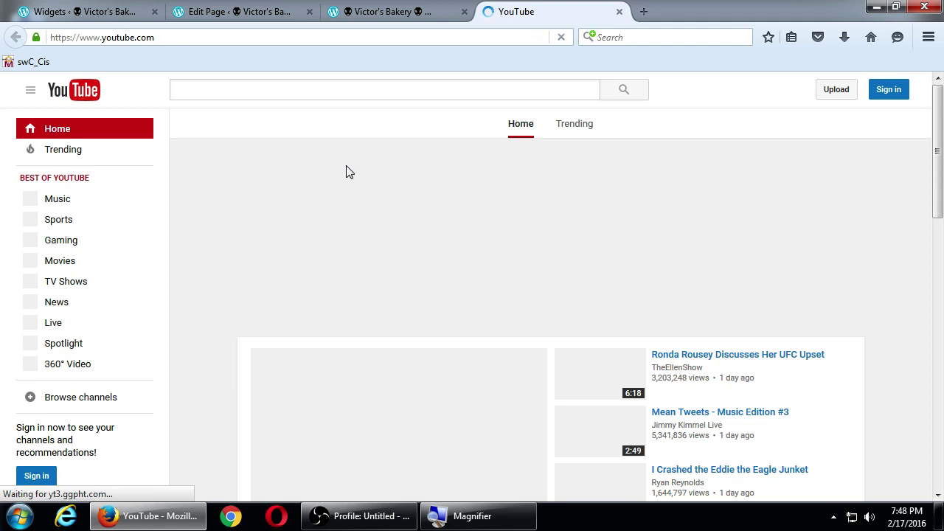
# Search YouTube for "how to use peach like a pro" and open PmD Interactive's video "How to Use Peach Like a Pro!"
pyautogui.click(354, 90)
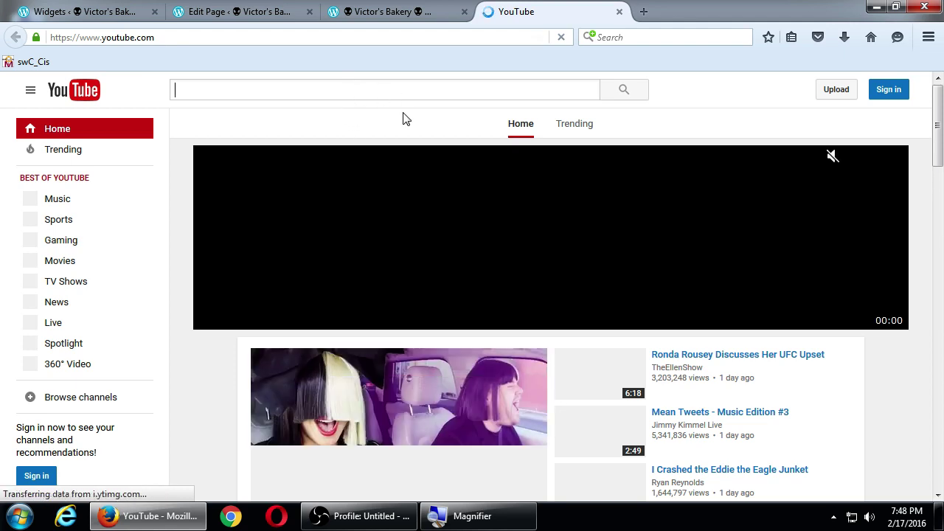
pyautogui.write('how to use peach like ')
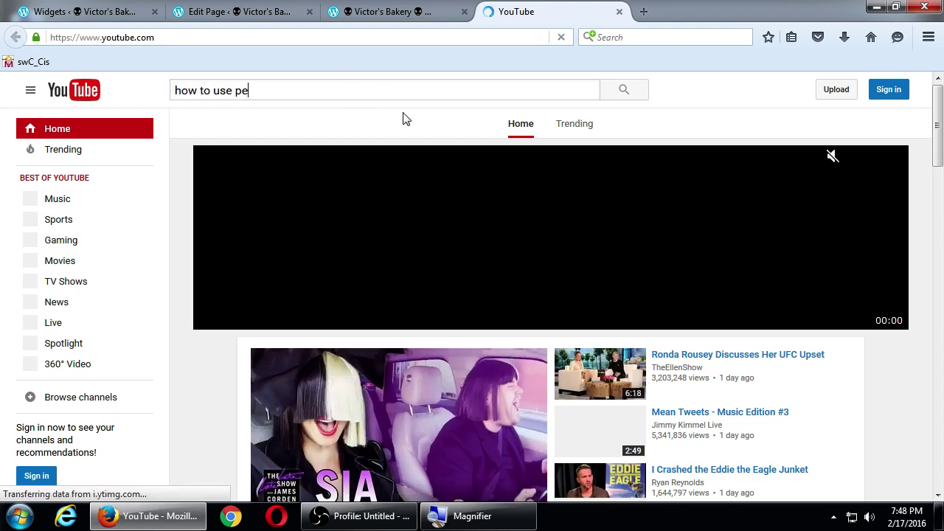
pyautogui.write('a pro')
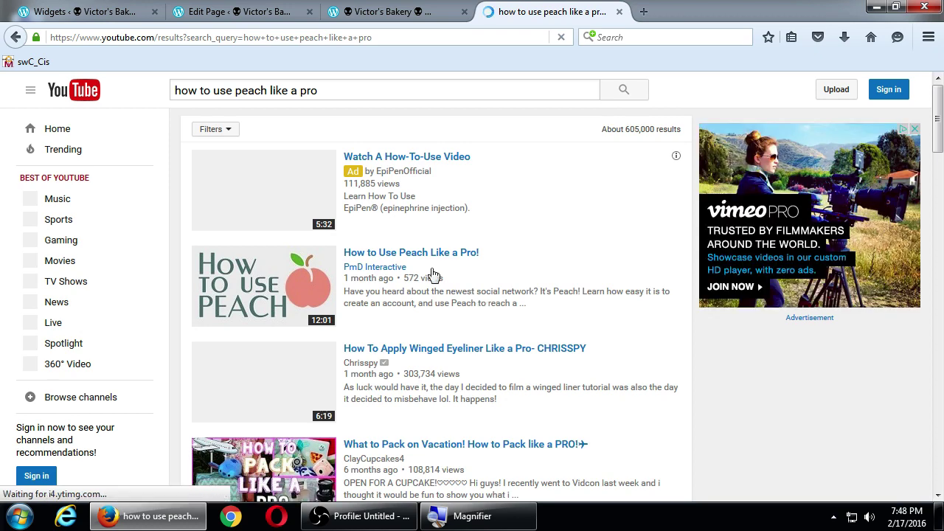
pyautogui.click(425, 254)
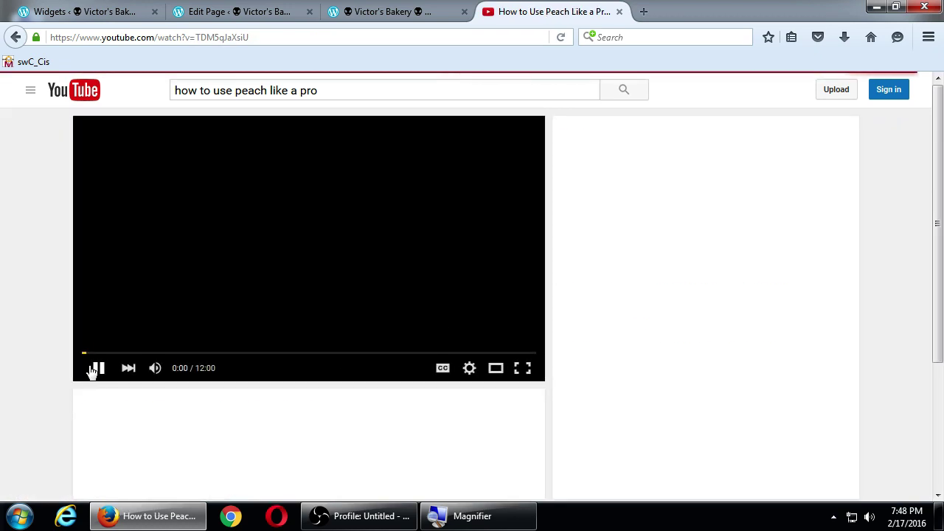
# Open the video's sharing options and copy its iframe embed code
pyautogui.scroll(-2, 48, 395)
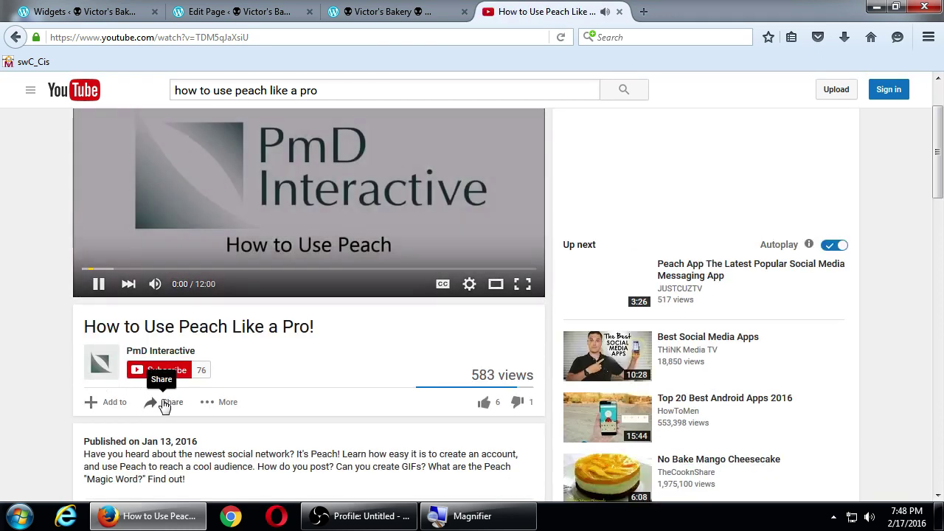
pyautogui.click(164, 407)
pyautogui.scroll(-4, 21, 386)
pyautogui.scroll(-2, 22, 385)
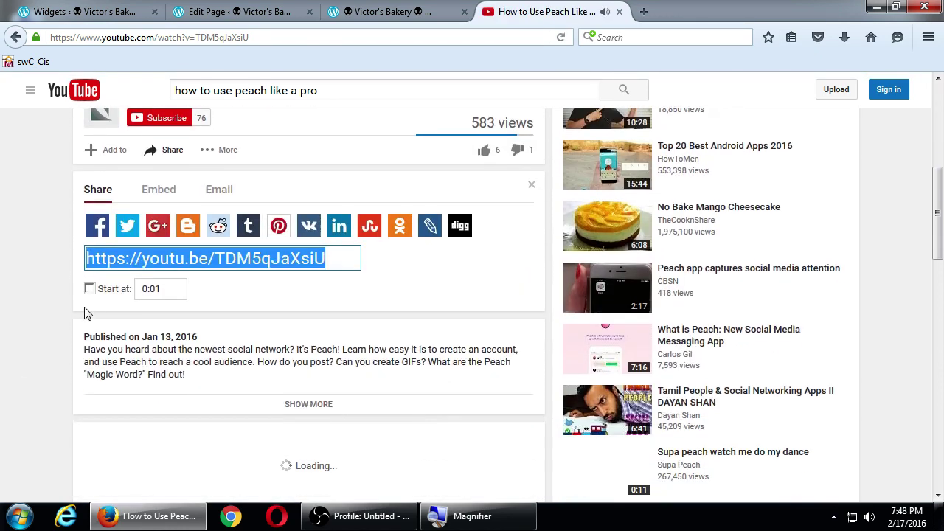
pyautogui.click(157, 194)
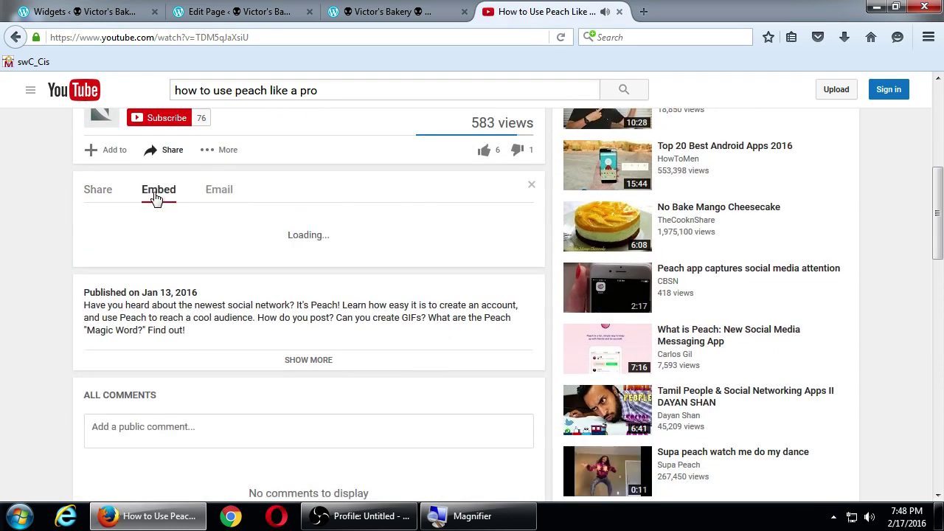
pyautogui.rightClick(157, 225)
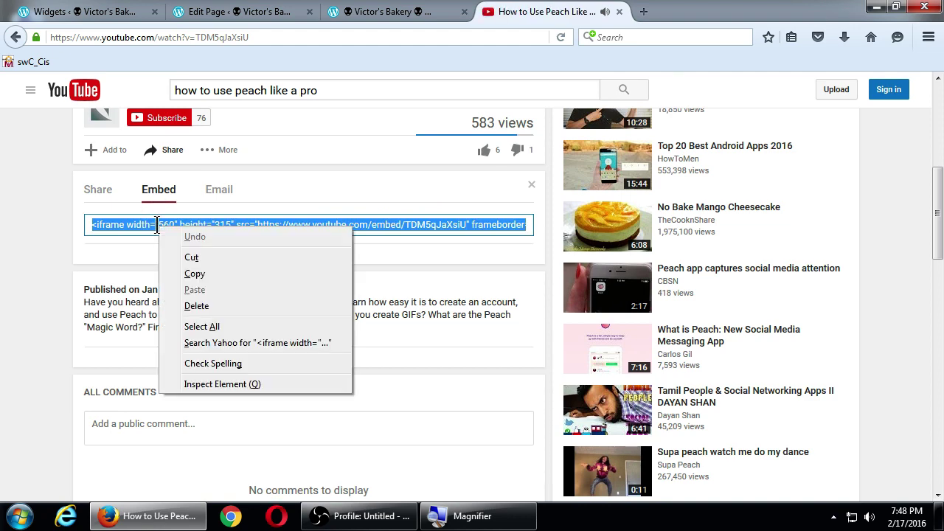
pyautogui.click(194, 274)
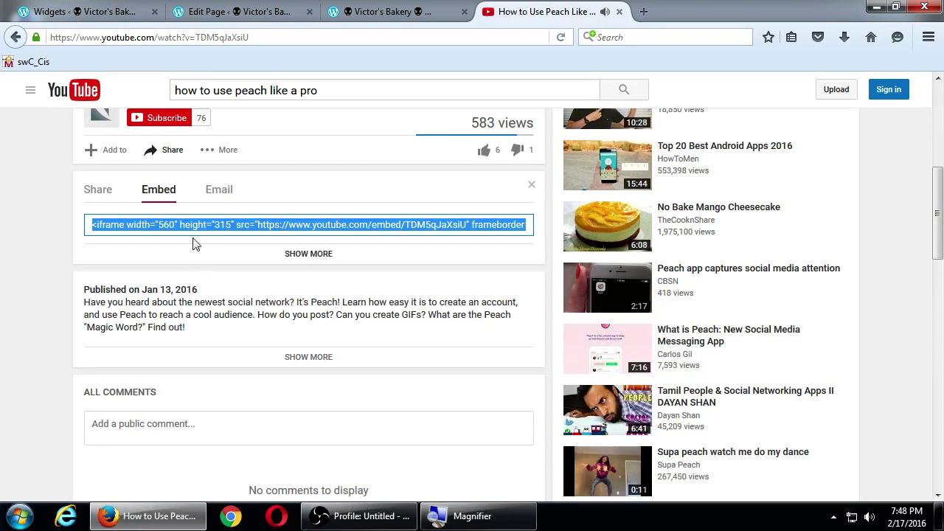
# Replace the Text widget's content on the Widgets page with the copied embed code, title it "Watch", and save it
pyautogui.click(196, 13)
pyautogui.click(147, 16)
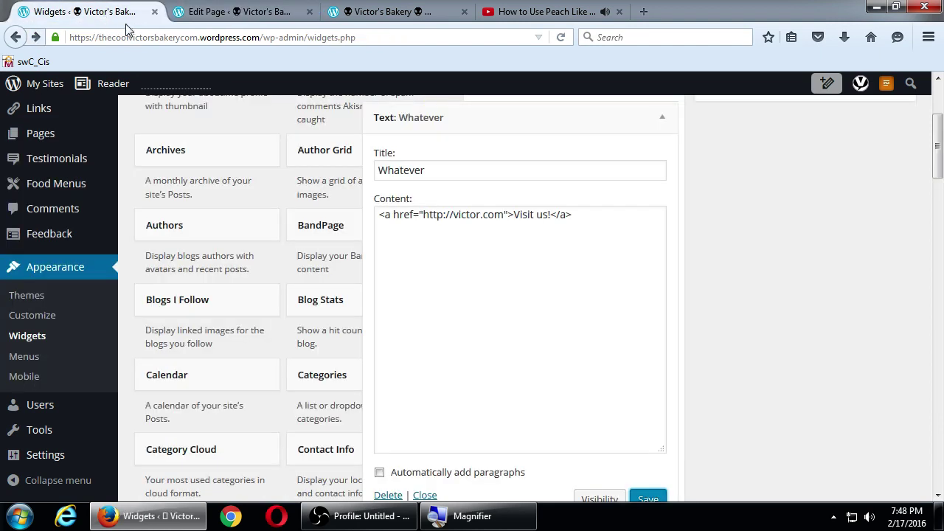
pyautogui.moveTo(591, 219); pyautogui.dragTo(276, 211)
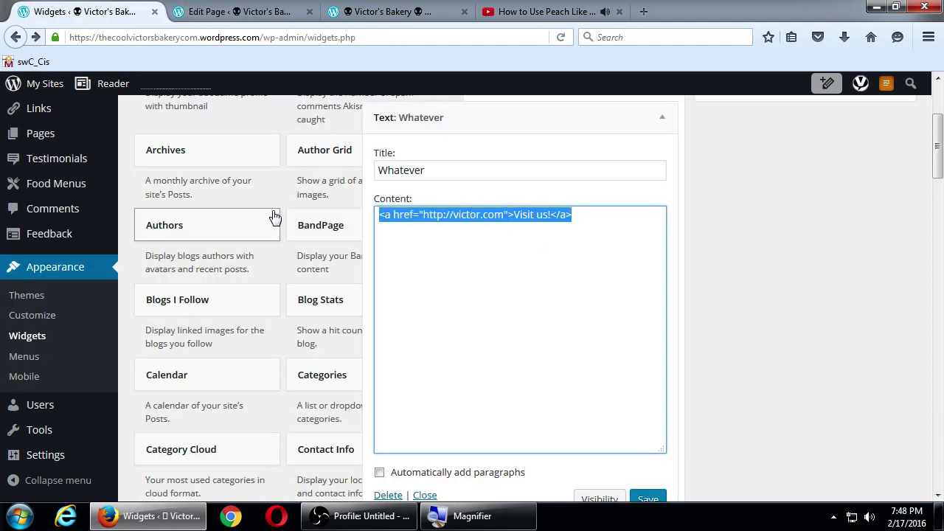
pyautogui.hotkey('ctrl', 'v')
pyautogui.moveTo(441, 168); pyautogui.dragTo(318, 167)
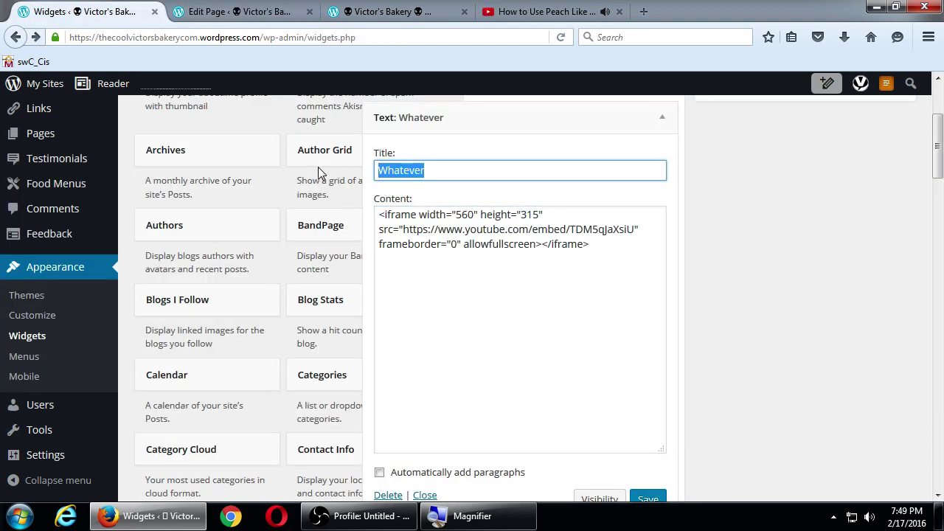
pyautogui.write('Watch')
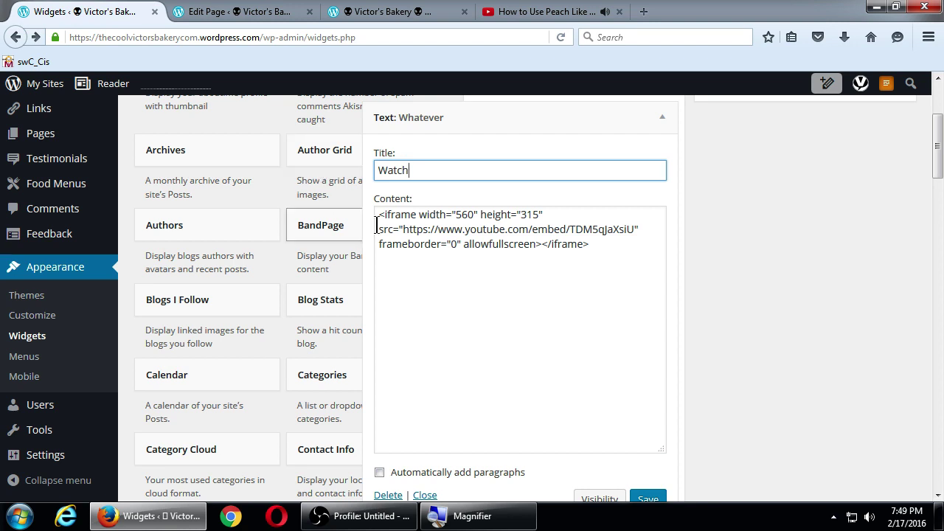
pyautogui.click(649, 499)
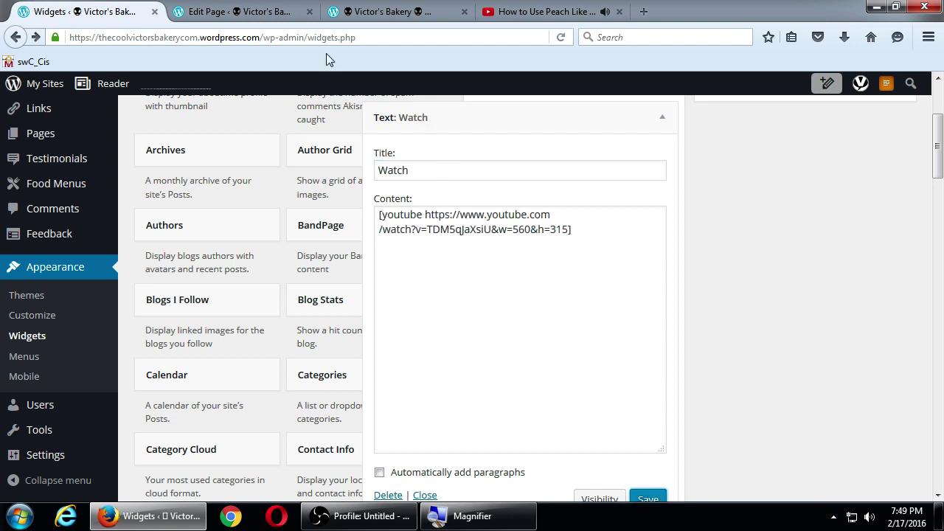
# Reload the live Home page and play the embedded video in the footer
pyautogui.click(368, 12)
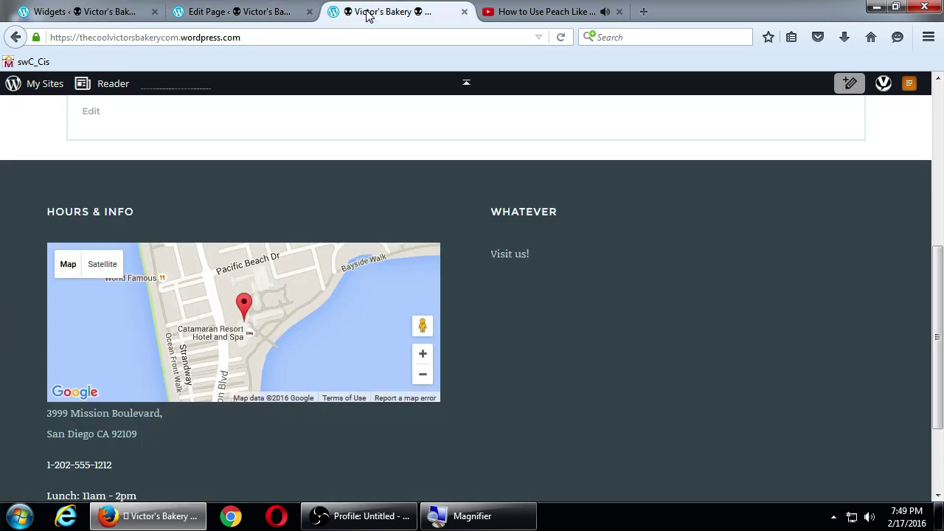
pyautogui.click(560, 36)
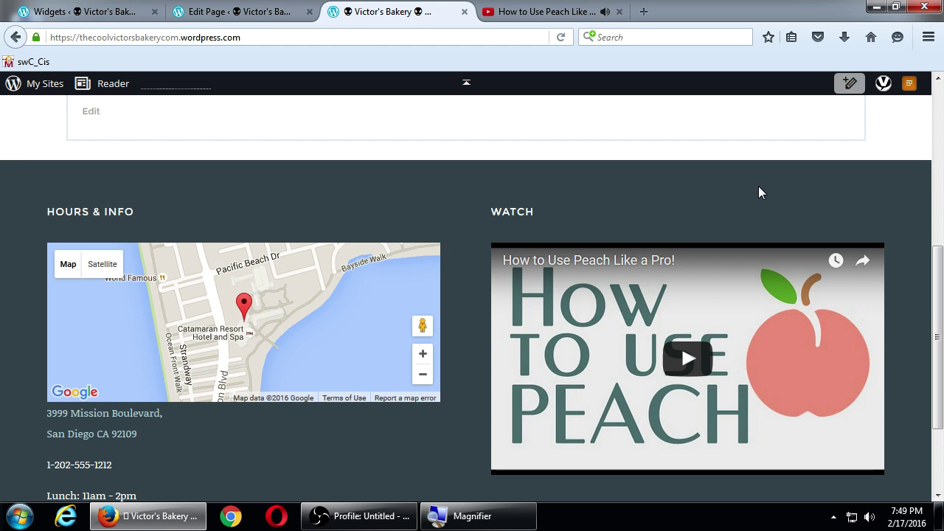
pyautogui.click(688, 359)
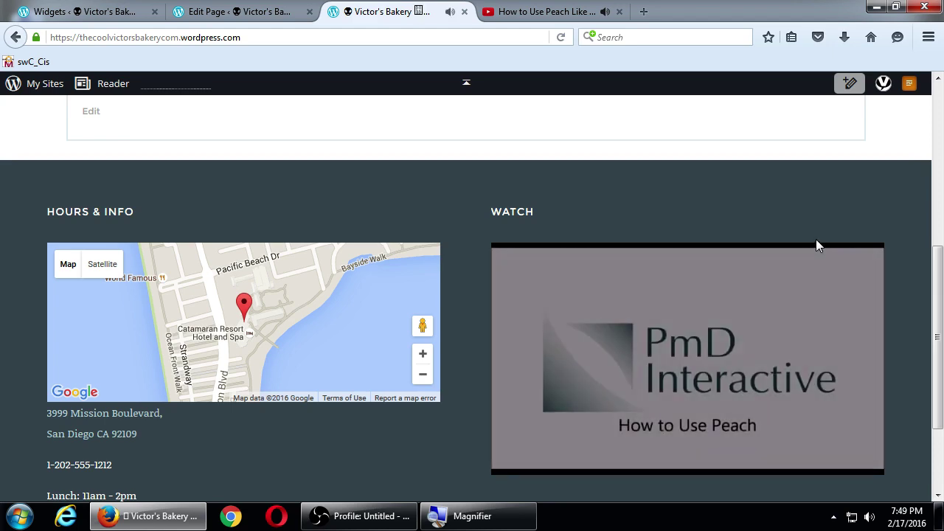
# Mute the embedded footer video and the computer's system sound
pyautogui.click(548, 463)
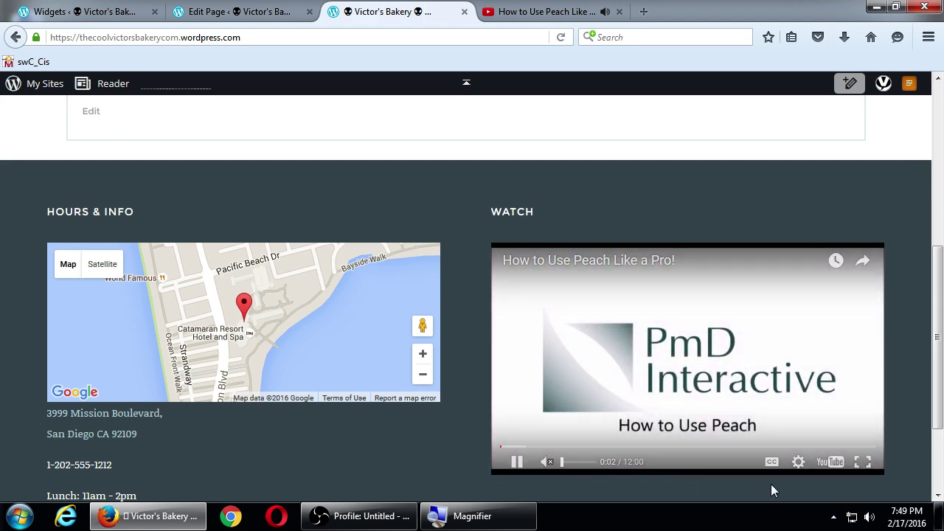
pyautogui.click(869, 519)
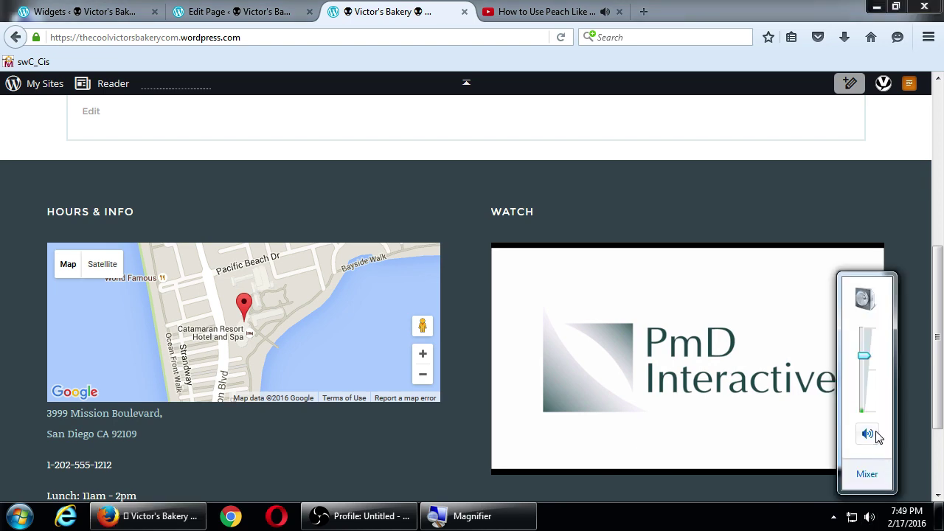
pyautogui.click(872, 436)
pyautogui.click(911, 415)
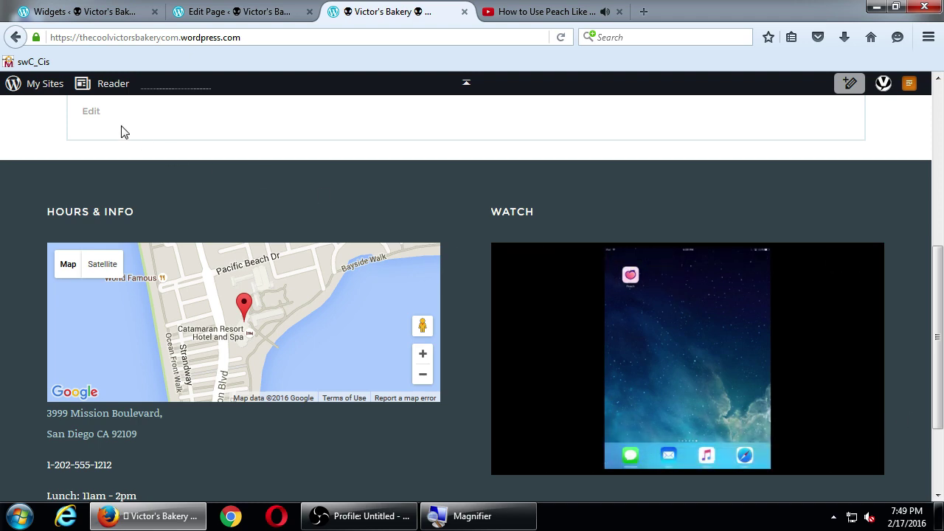
# Review the Watch widget's YouTube shortcode on the Widgets page, and pause the video on its YouTube page
pyautogui.click(113, 15)
pyautogui.click(502, 281)
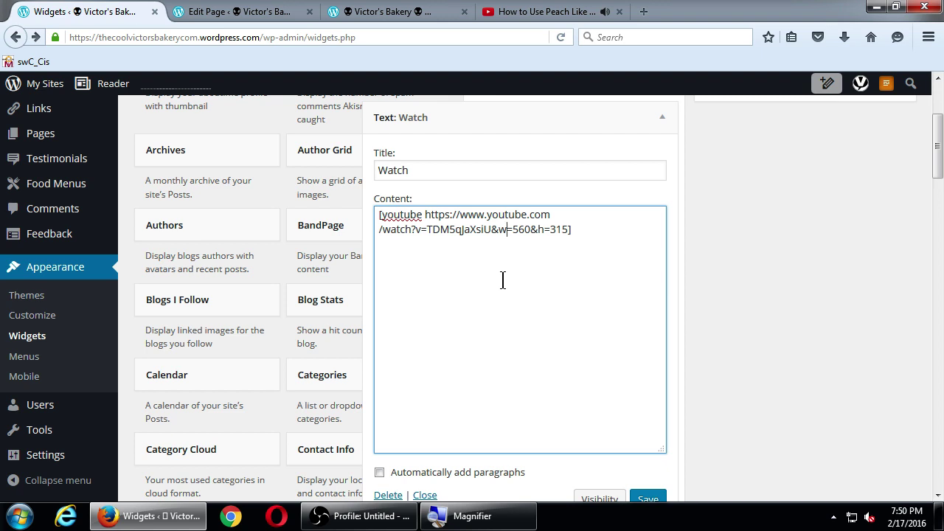
pyautogui.click(534, 11)
pyautogui.scroll(4, 536, 306)
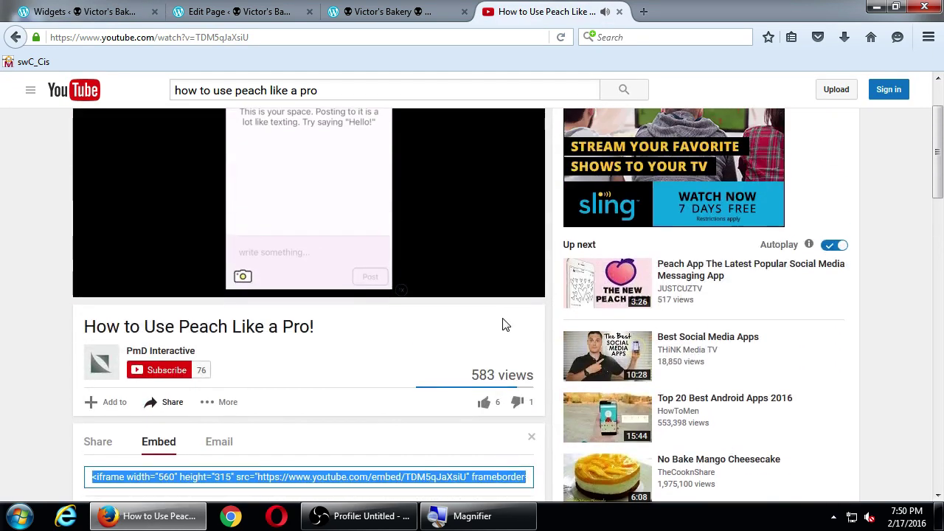
pyautogui.scroll(2, 505, 325)
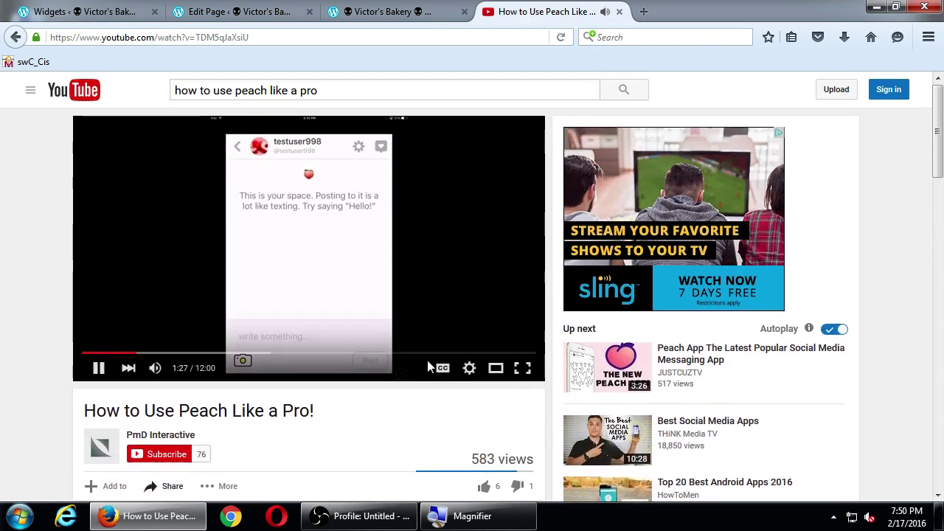
pyautogui.click(98, 368)
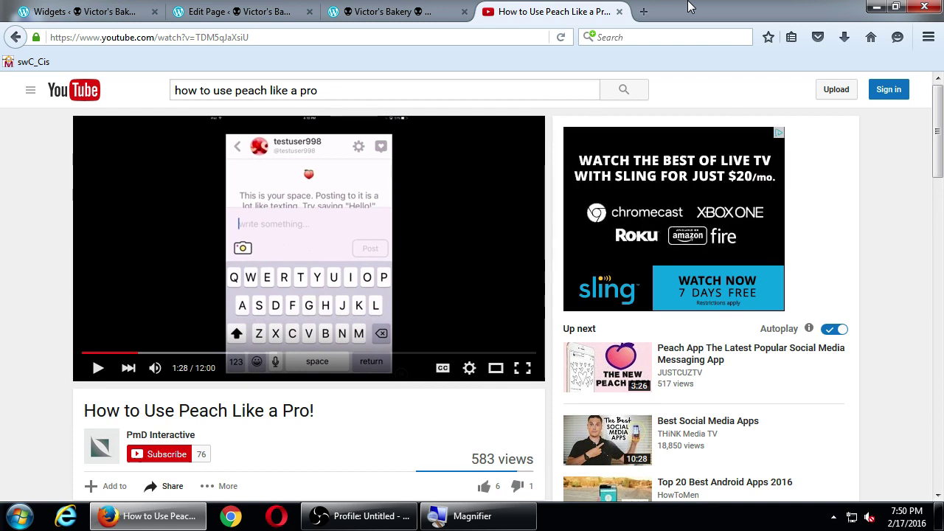
# Examine the Peach video's YouTube page, including its embed code and the expanded description
pyautogui.scroll(-2, 34, 391)
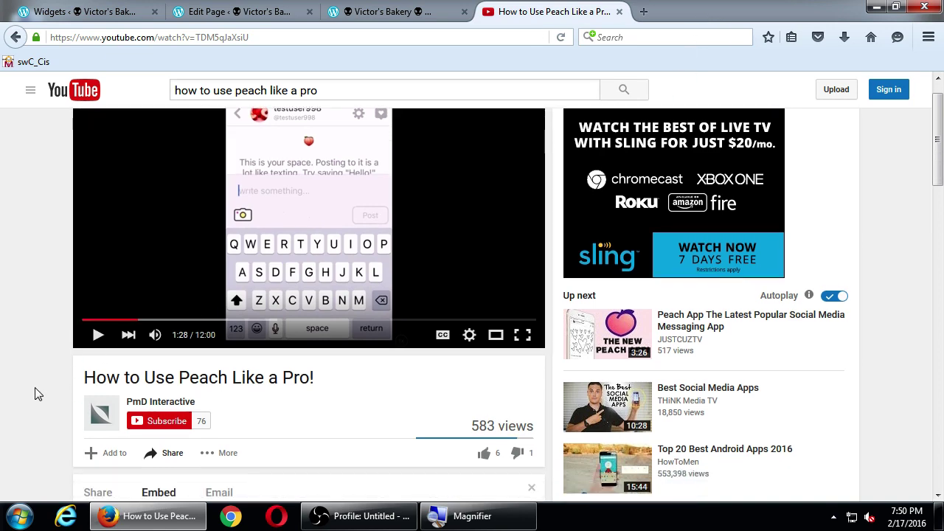
pyautogui.click(160, 355)
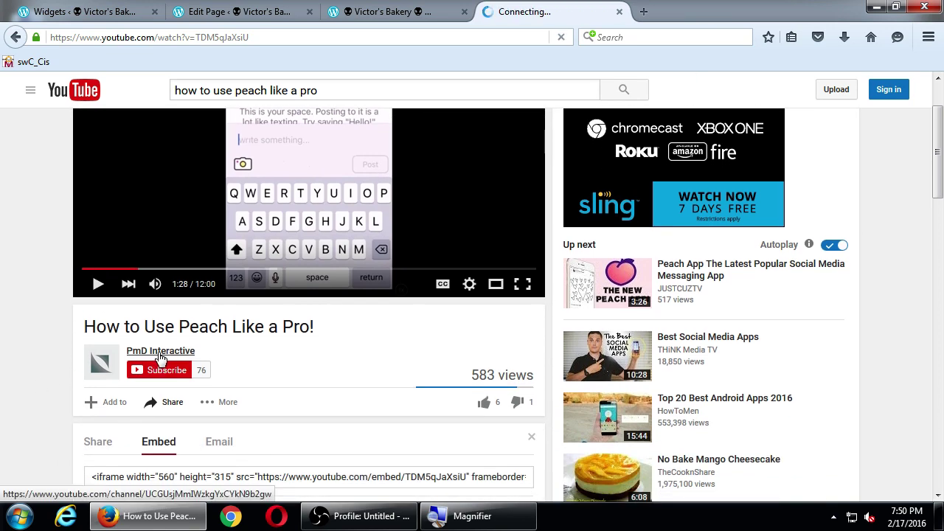
pyautogui.scroll(-2, 148, 356)
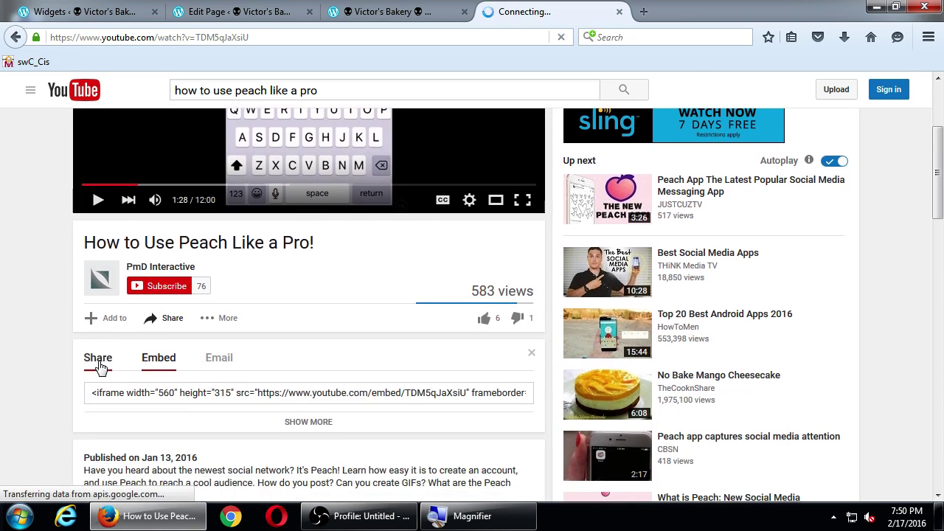
pyautogui.scroll(-4, 54, 423)
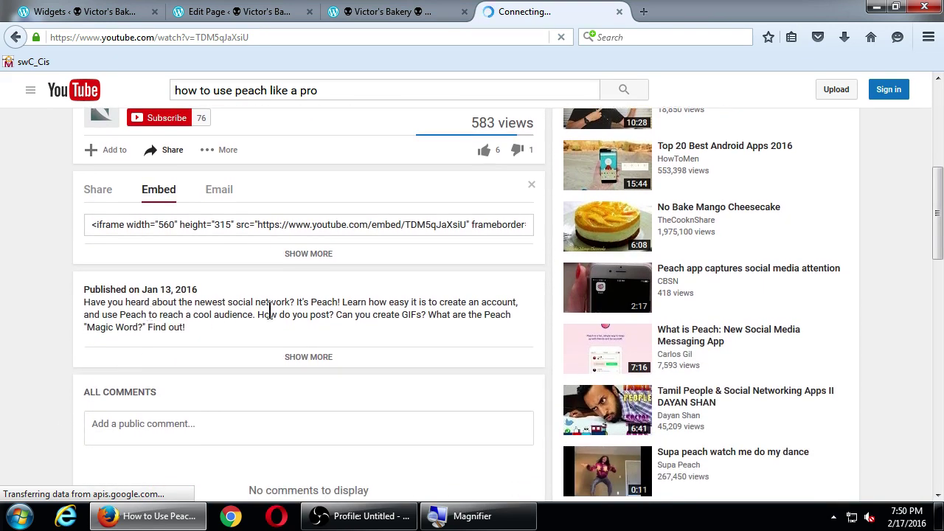
pyautogui.click(309, 357)
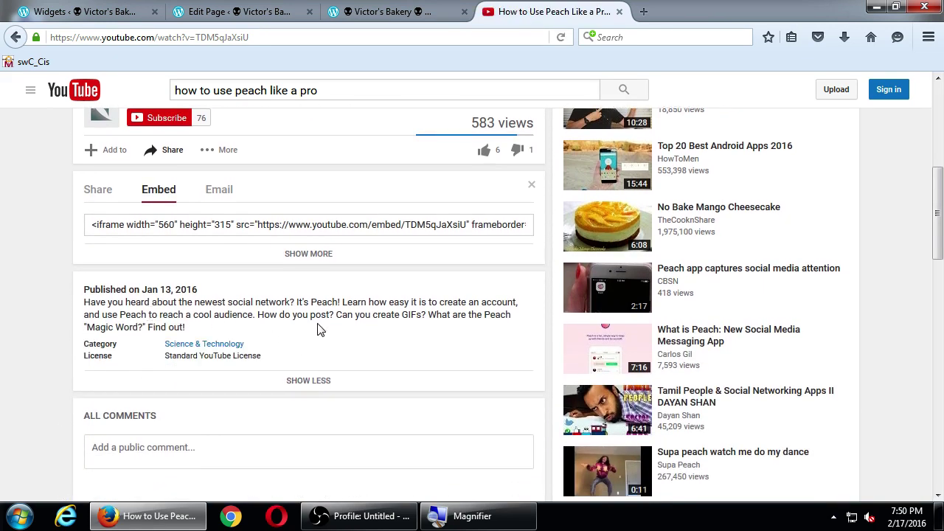
pyautogui.scroll(8, 301, 337)
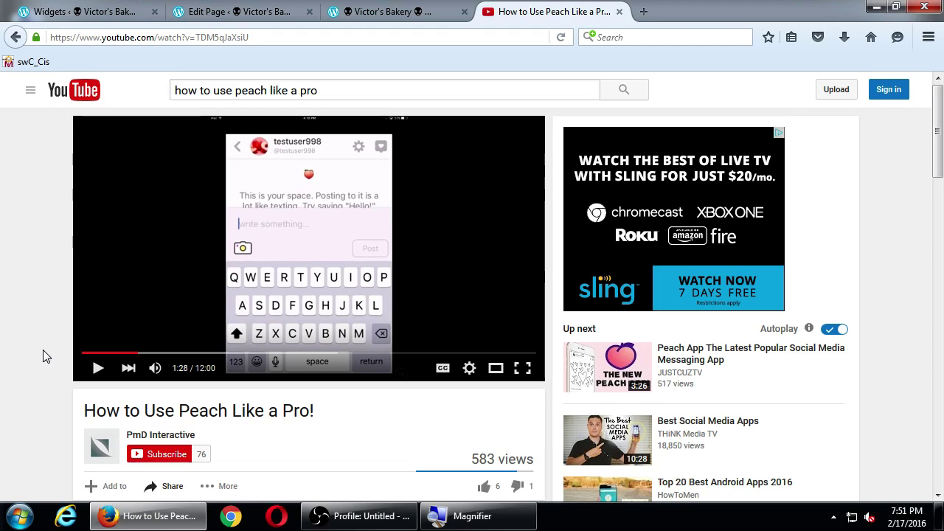
# Open the PmD Interactive channel and look over its list of uploaded videos
pyautogui.click(161, 438)
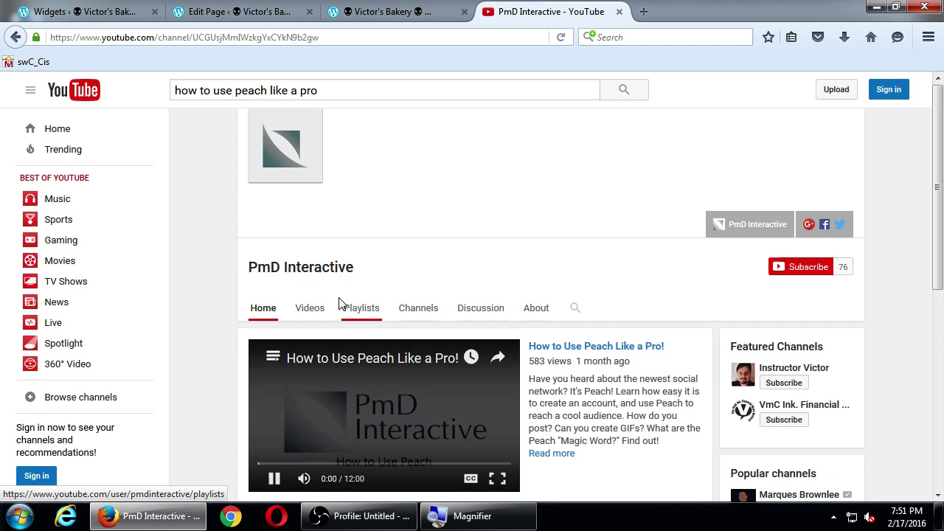
pyautogui.click(310, 308)
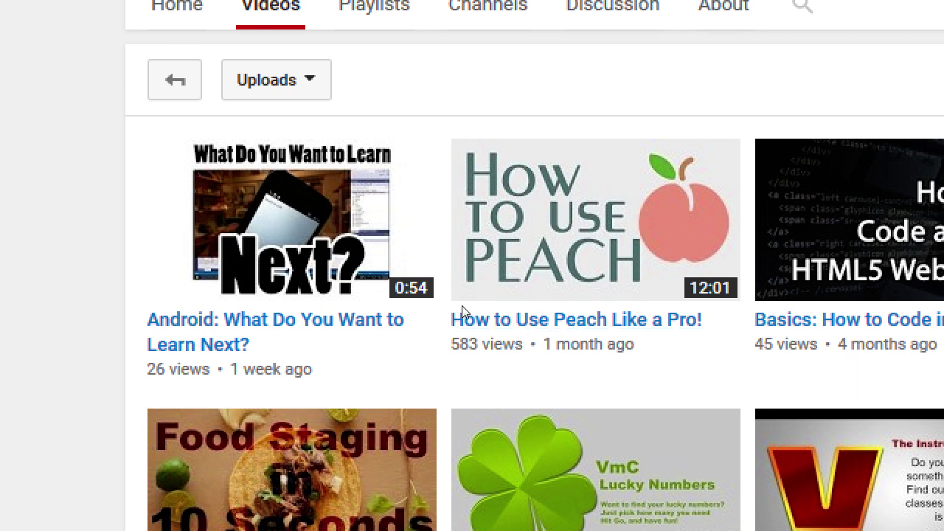
pyautogui.press('super+minus')
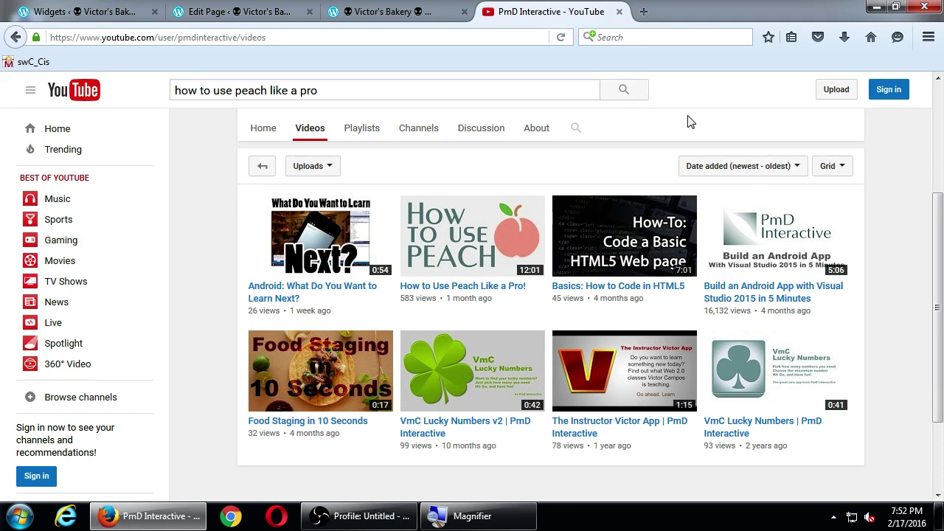
# Open vmcampos.com/blog in a new tab and examine the Social Media and advertisement widgets in its sidebar
pyautogui.hotkey('ctrl', 't')
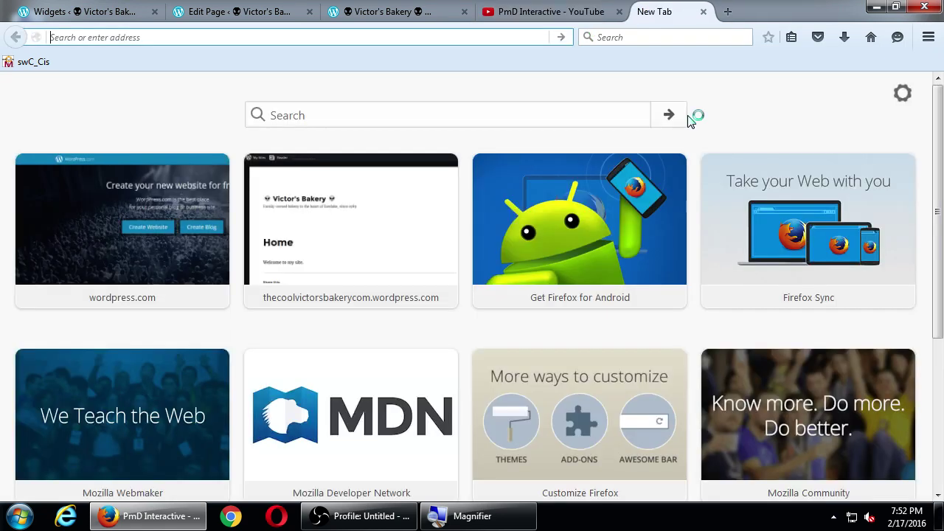
pyautogui.write('vmcampos.com/blog')
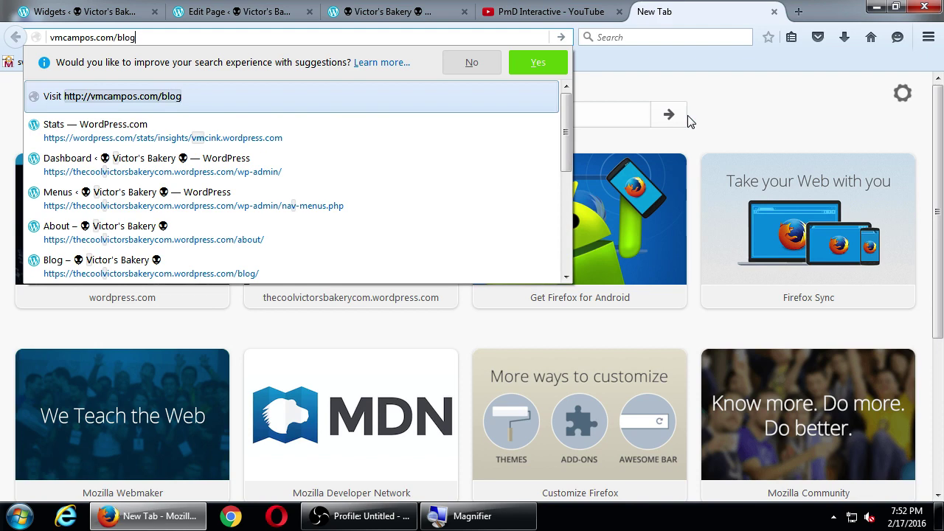
pyautogui.press('Return')
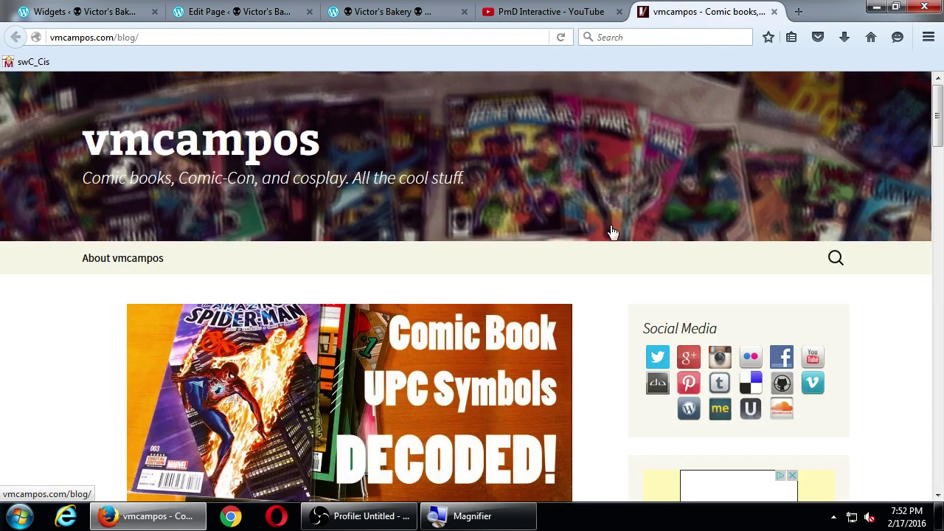
pyautogui.scroll(-5, 590, 252)
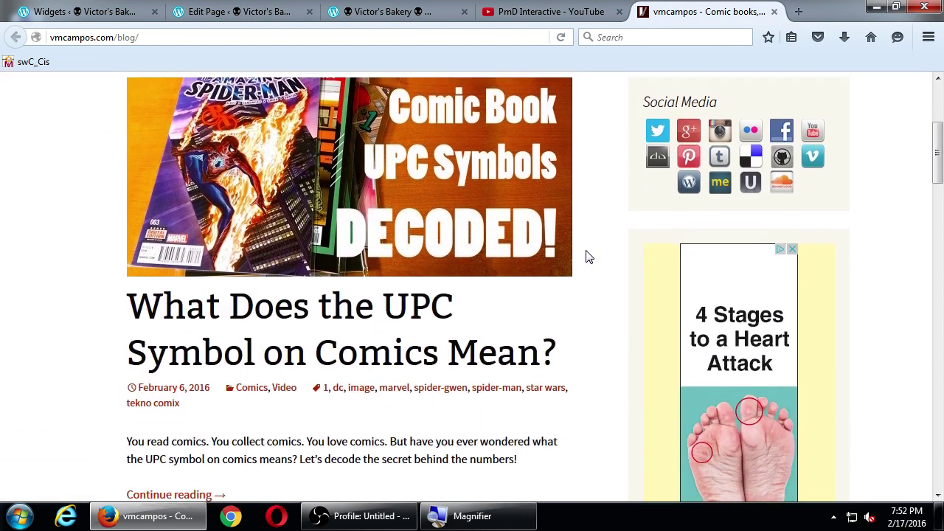
pyautogui.scroll(-3, 592, 252)
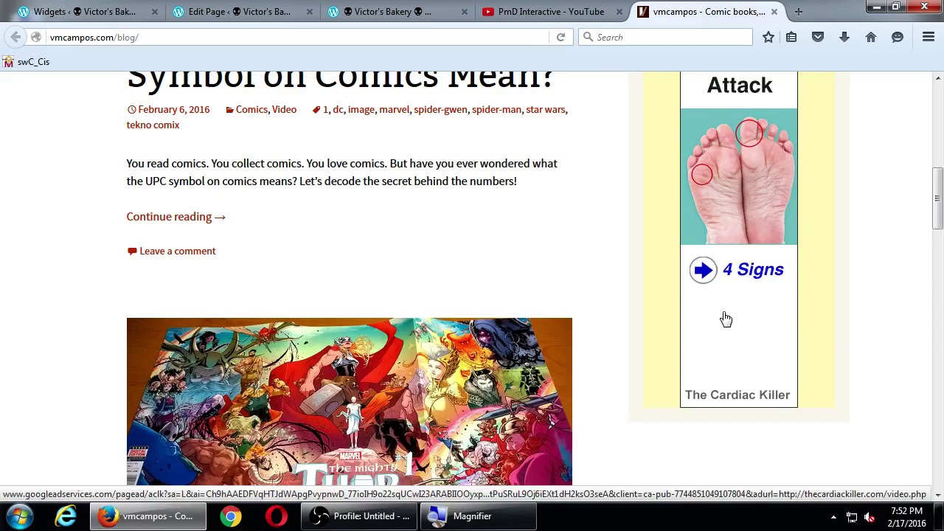
pyautogui.scroll(3, 726, 318)
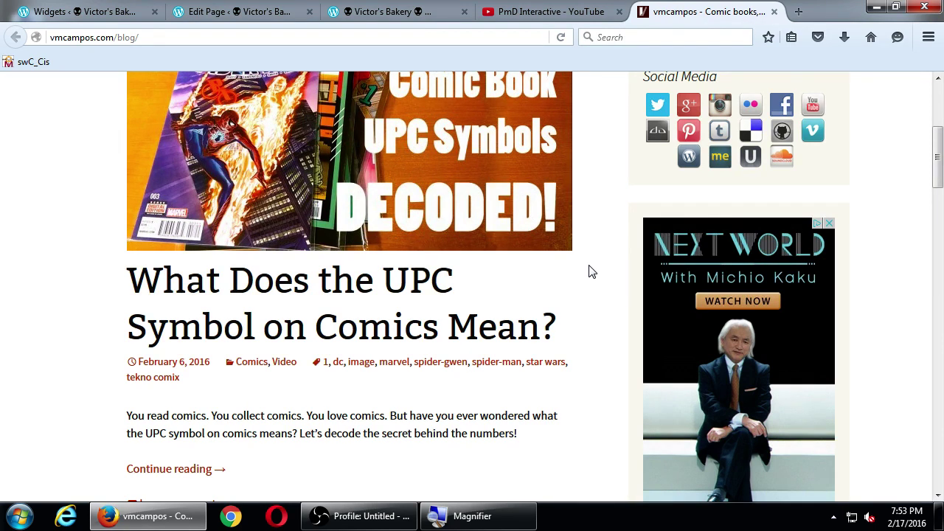
pyautogui.scroll(3, 590, 272)
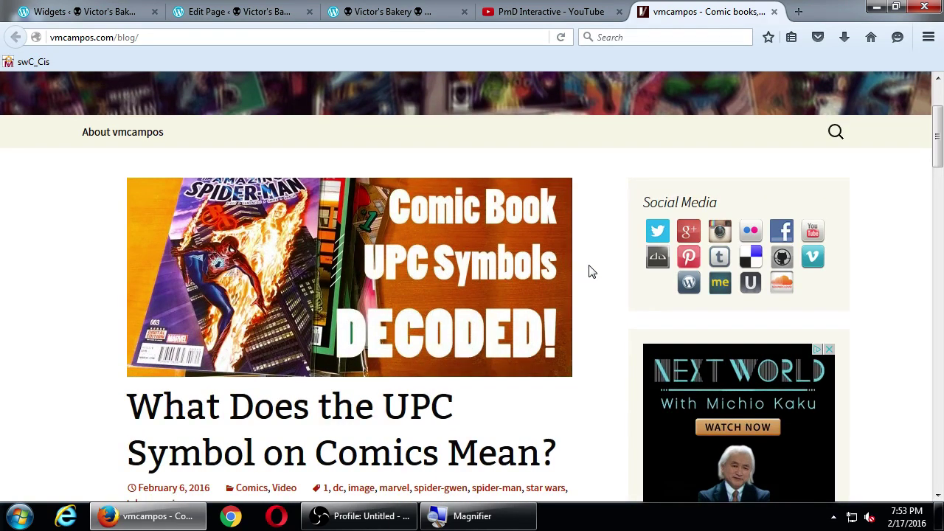
# Collapse the Watch text widget and the Second Footer Widget Area on the WordPress Widgets page
pyautogui.click(99, 12)
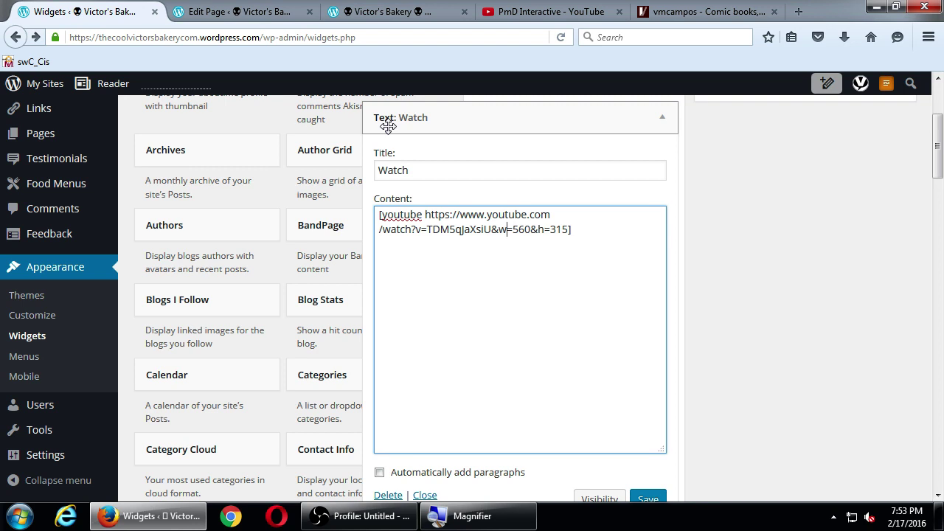
pyautogui.click(411, 117)
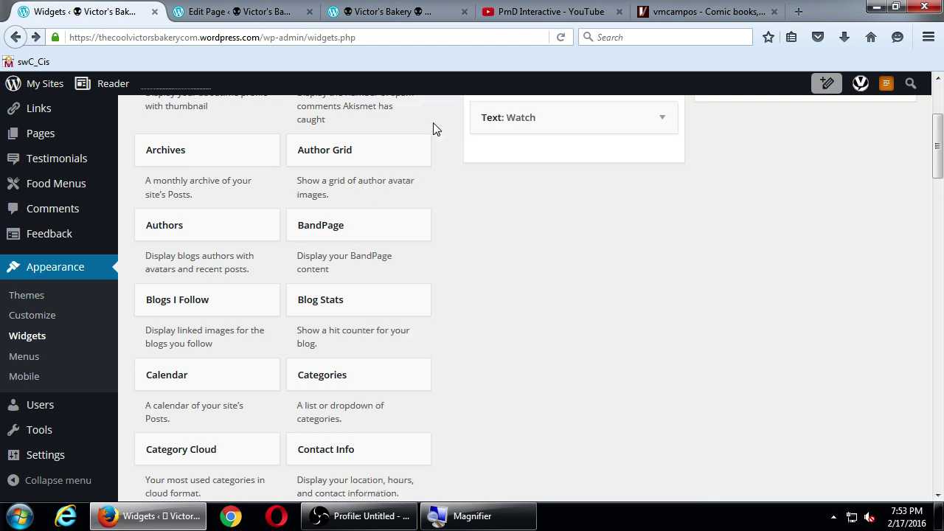
pyautogui.scroll(5, 434, 129)
pyautogui.click(613, 249)
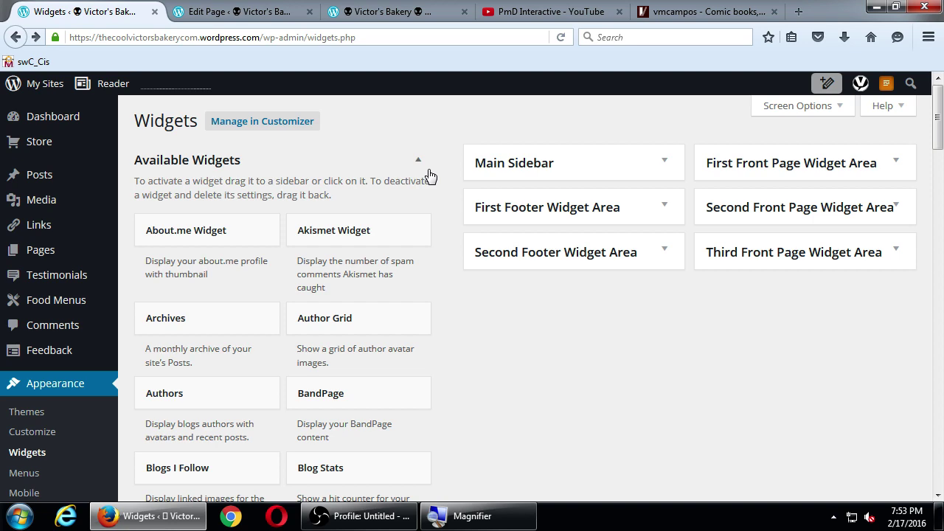
# Review the live Victor's Bakery Home page from its footer widgets up to the header
pyautogui.click(198, 13)
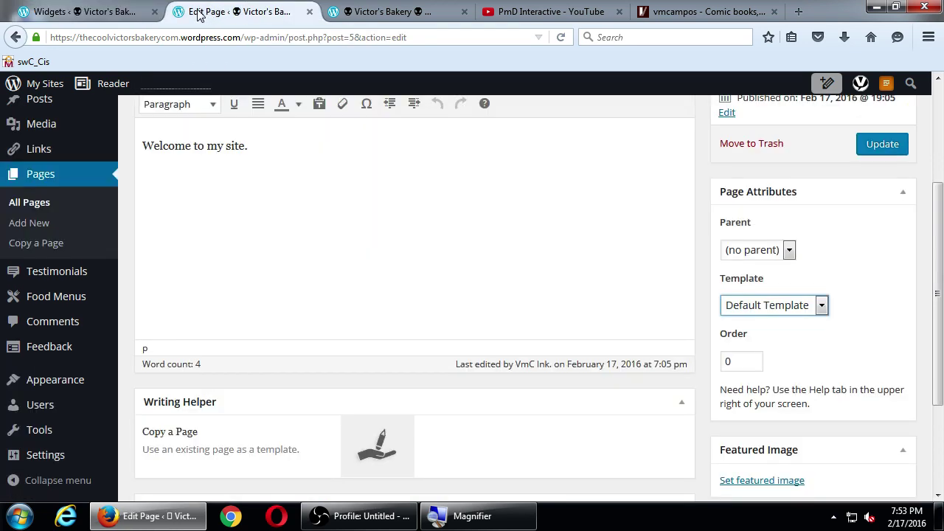
pyautogui.click(384, 12)
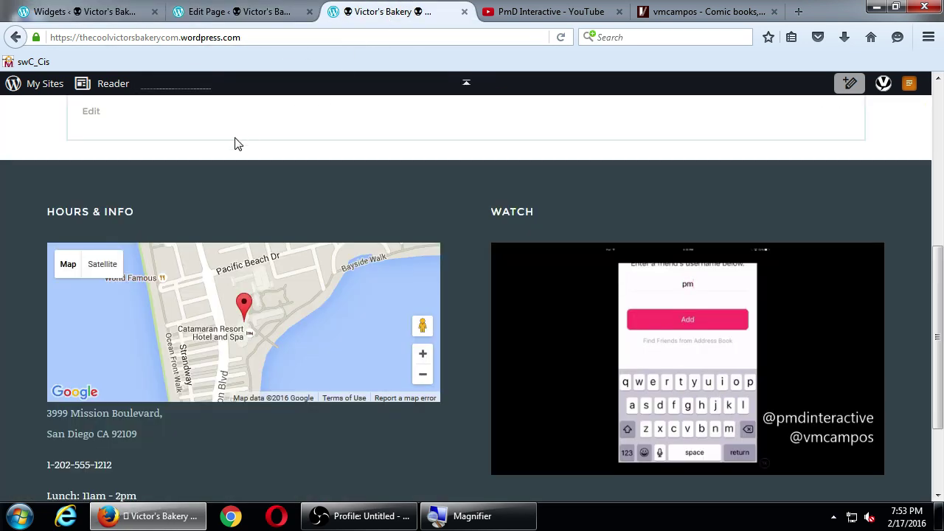
pyautogui.scroll(3, 95, 174)
pyautogui.scroll(-5, 360, 202)
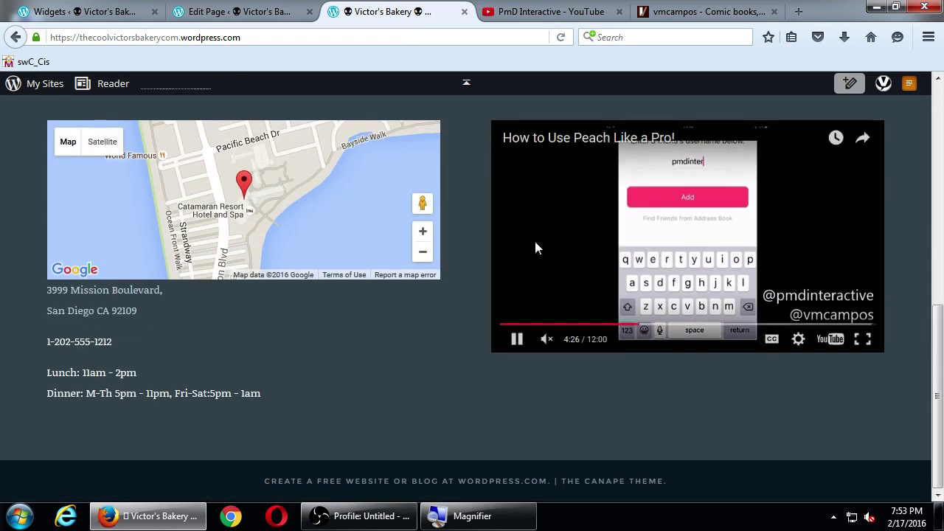
pyautogui.scroll(10, 238, 270)
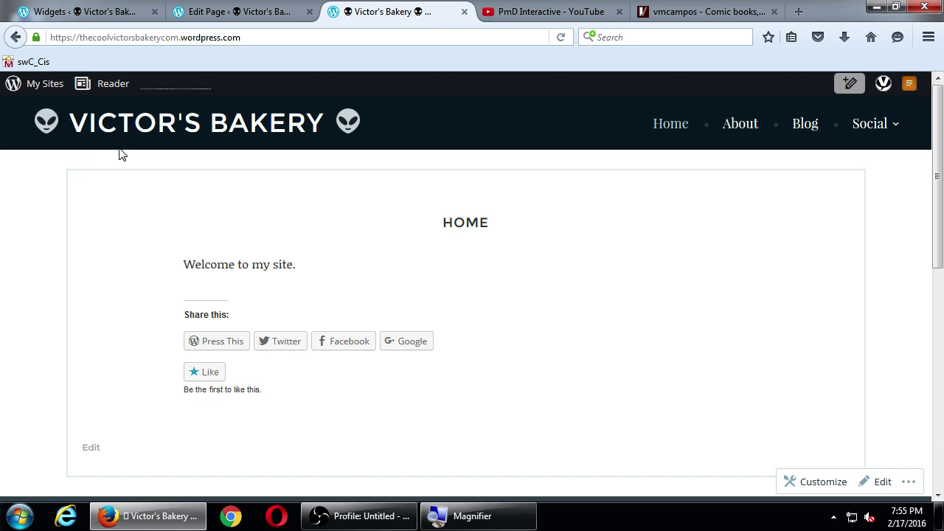
# Open blackboard.com in a new browser tab
pyautogui.click(119, 17)
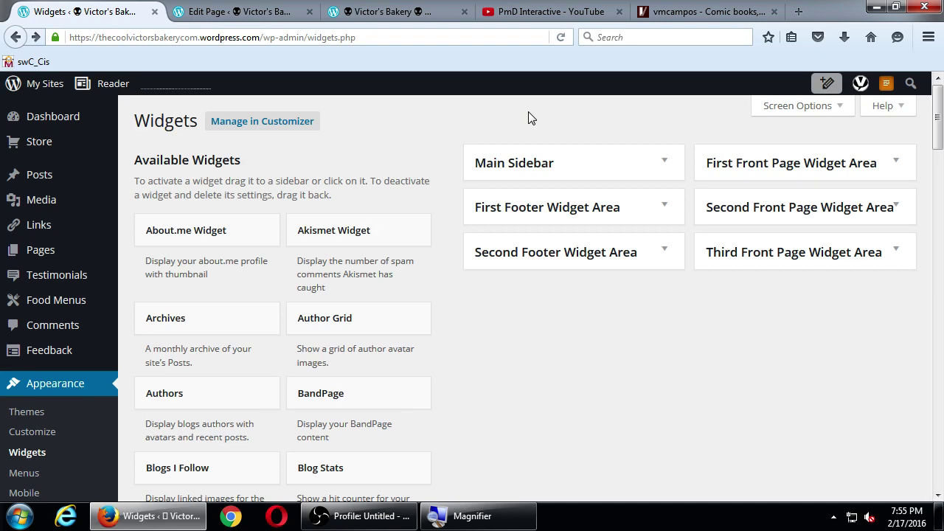
pyautogui.click(798, 11)
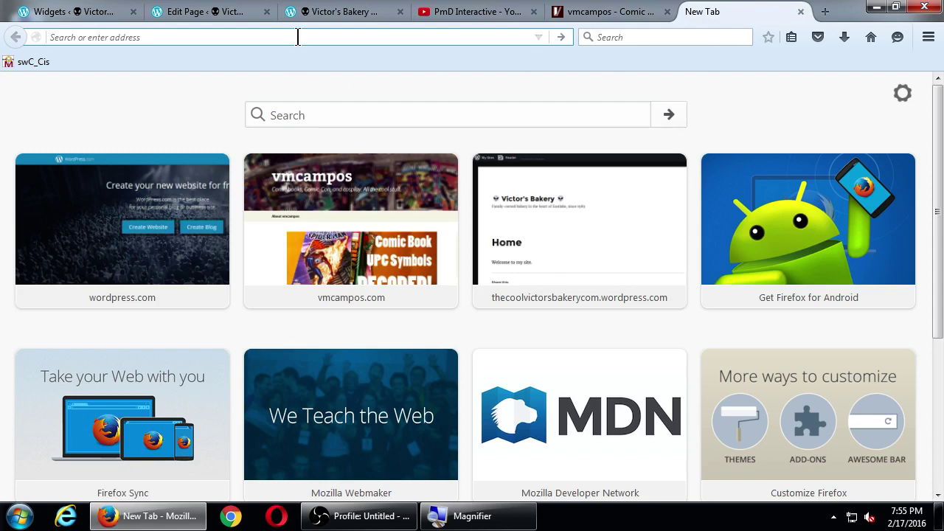
pyautogui.write('blackboard.co')
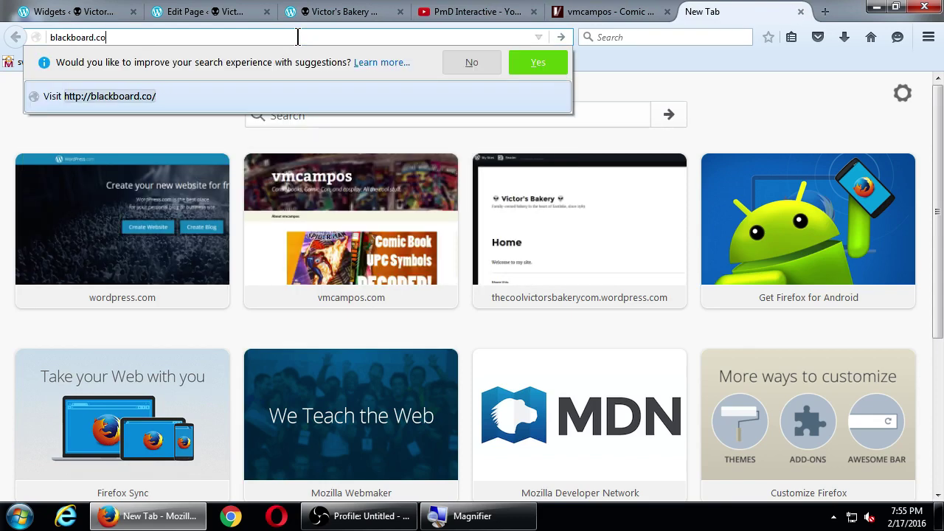
pyautogui.write('m')
pyautogui.press('Return')
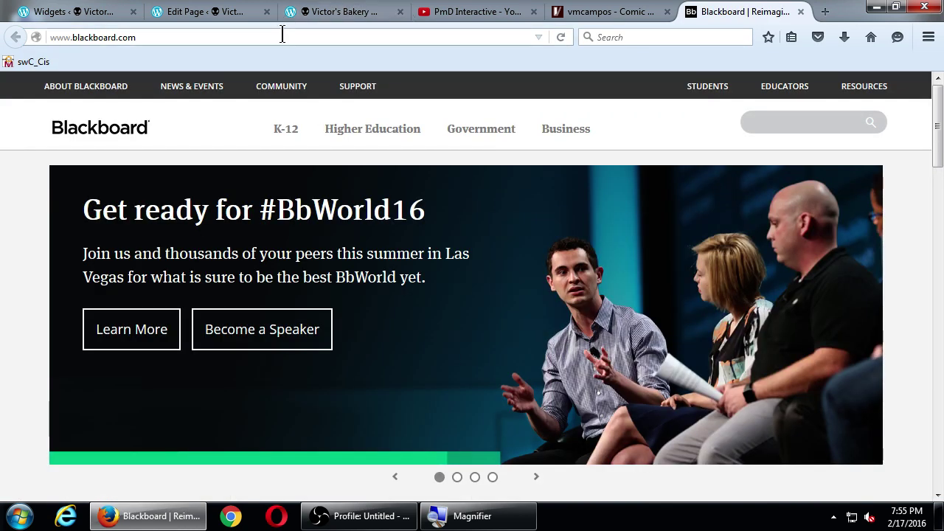
# Change the address's www prefix to swccd and load the Southwestern College Blackboard site
pyautogui.click(282, 34)
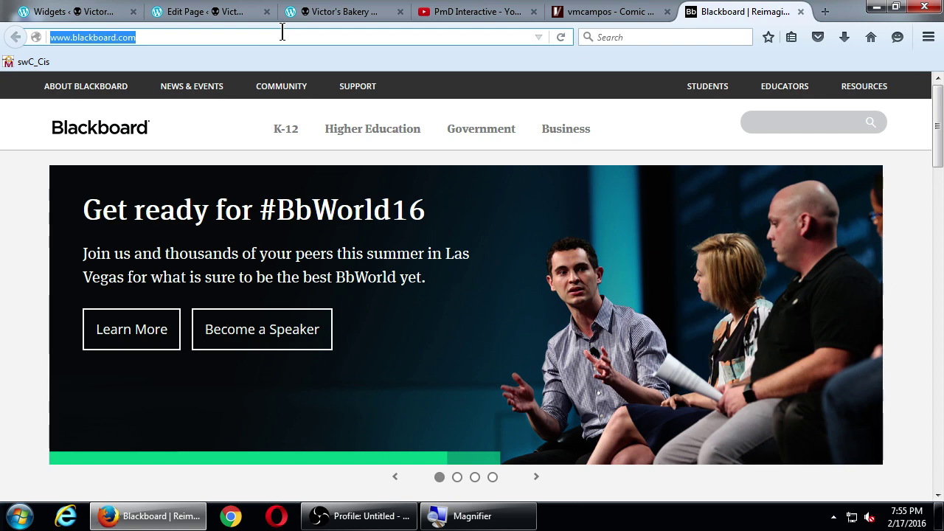
pyautogui.press('Home')
pyautogui.press('Delete')
pyautogui.press('Delete')
pyautogui.press('Delete')
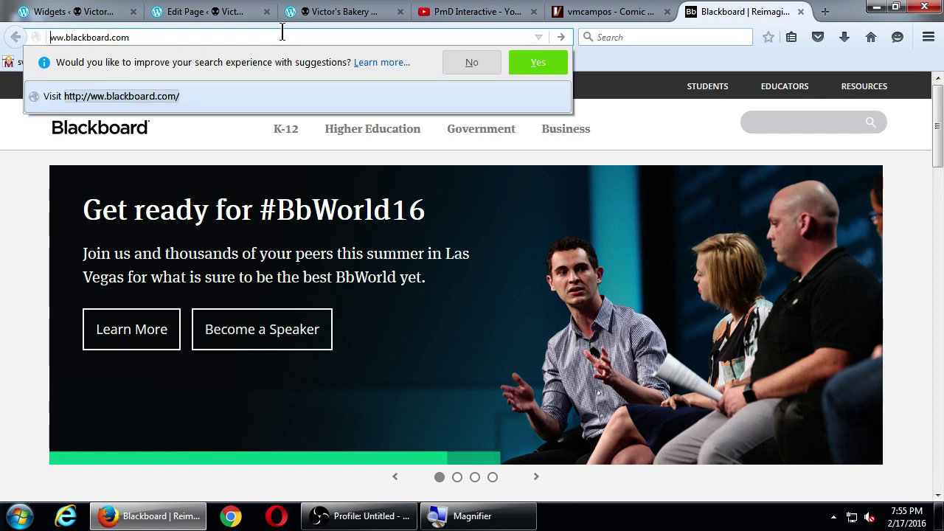
pyautogui.write('swccd')
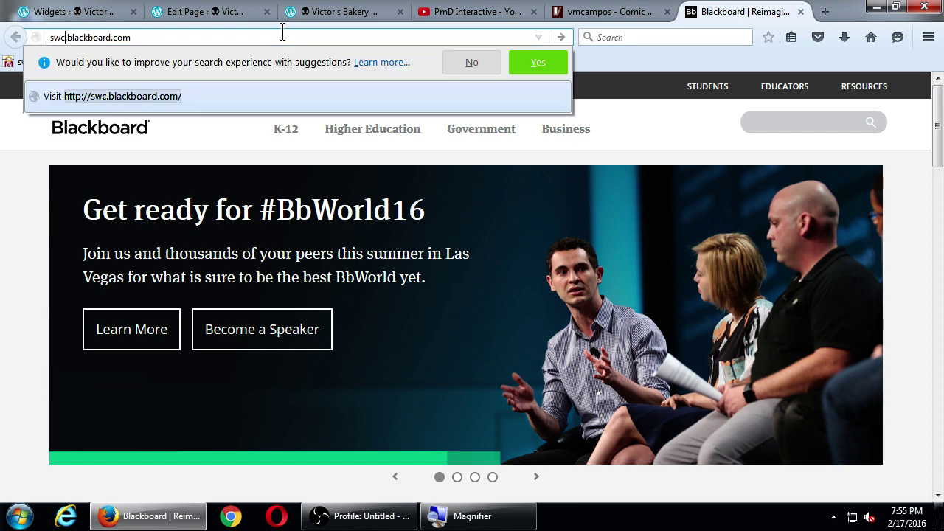
pyautogui.press('Return')
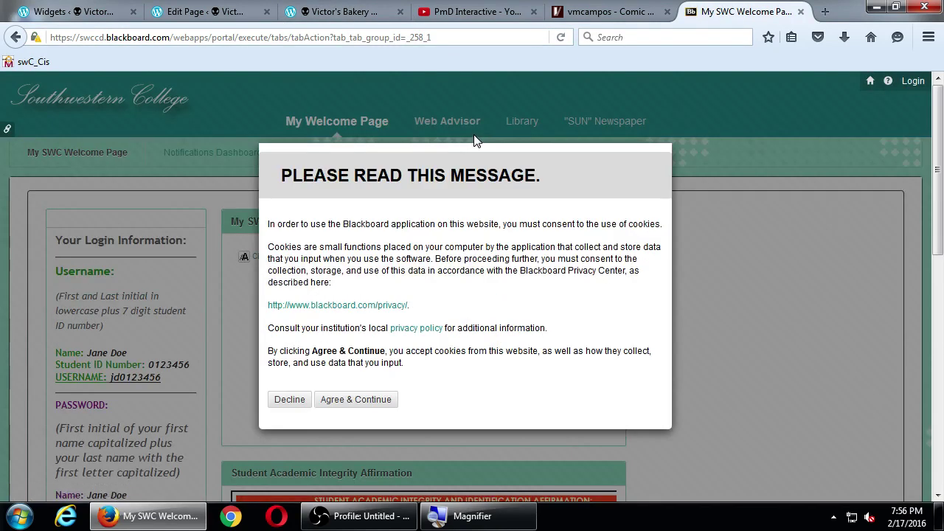
# Agree to the Blackboard cookie notice and enter the account username in the My SWC Login form
pyautogui.click(353, 400)
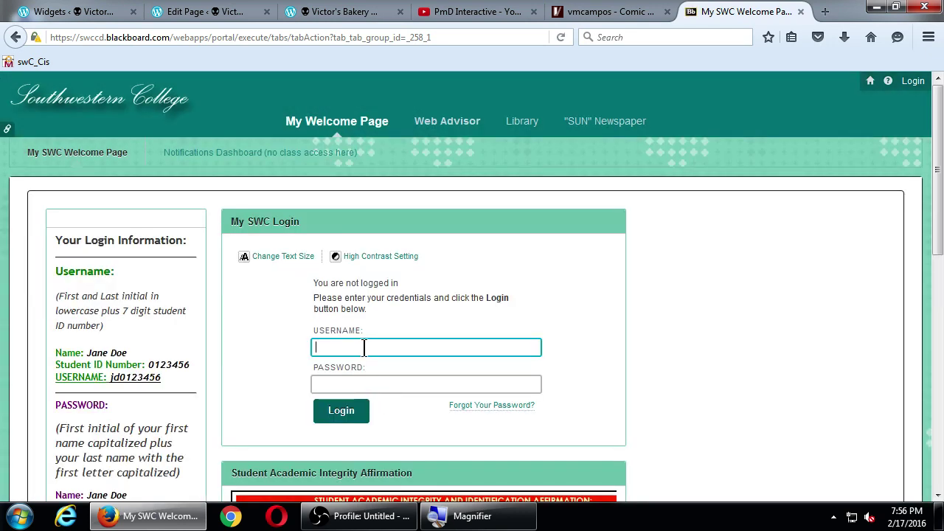
pyautogui.write('vc')
# Fit the browser into half of the screen, bring up Open Broadcaster Software, and maximize the browser again
pyautogui.press('super+Left')
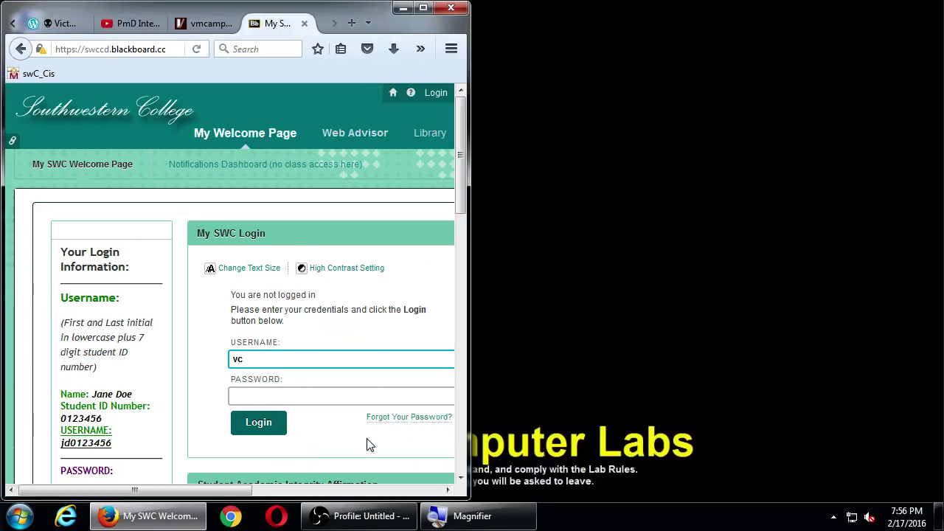
pyautogui.click(360, 517)
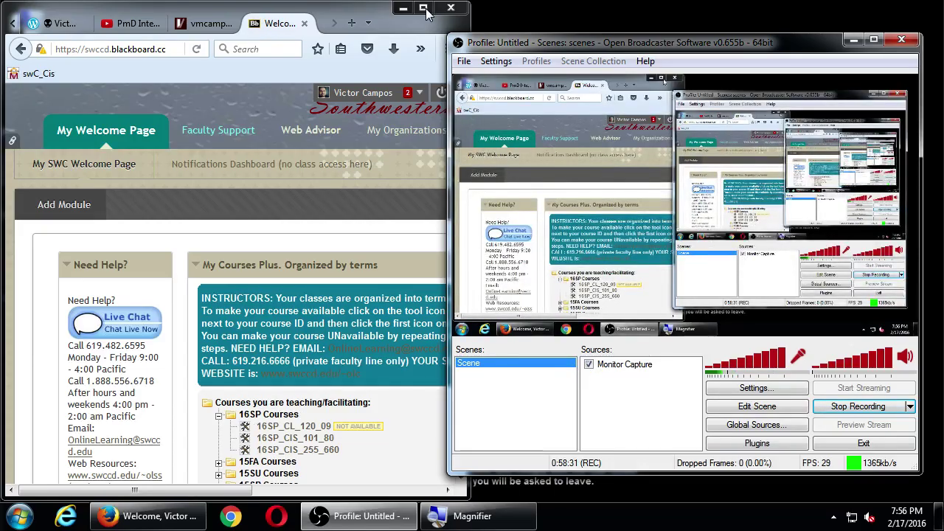
pyautogui.click(425, 24)
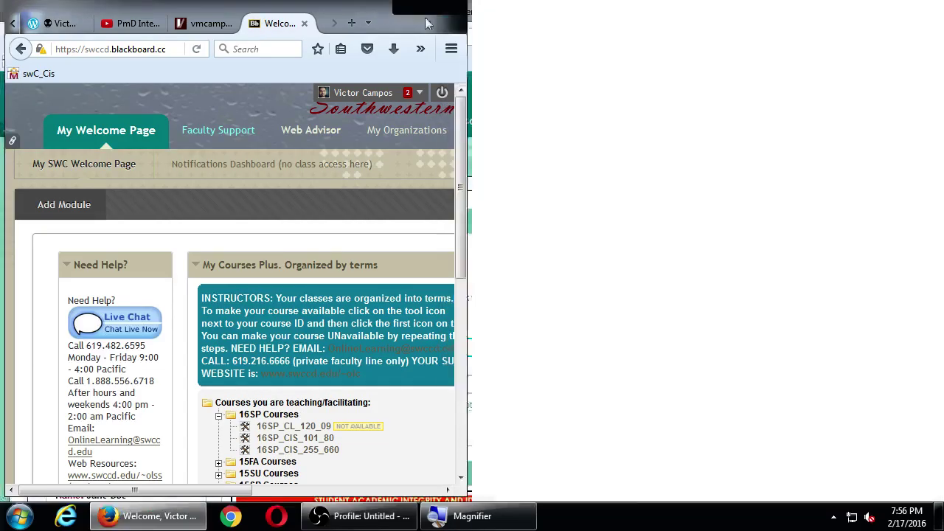
# Open the 16SP_CIS_255_660 course from the 16SP Courses and go to its Assignments page
pyautogui.click(356, 431)
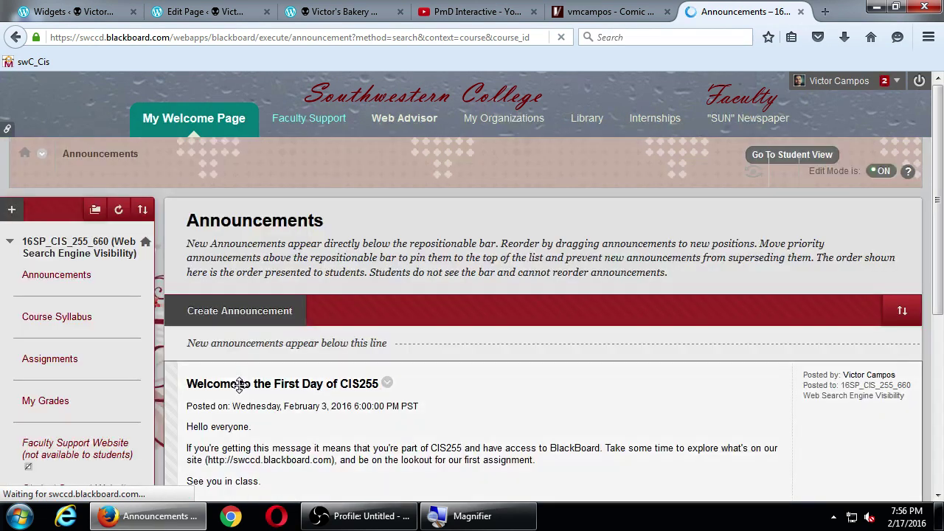
pyautogui.click(67, 360)
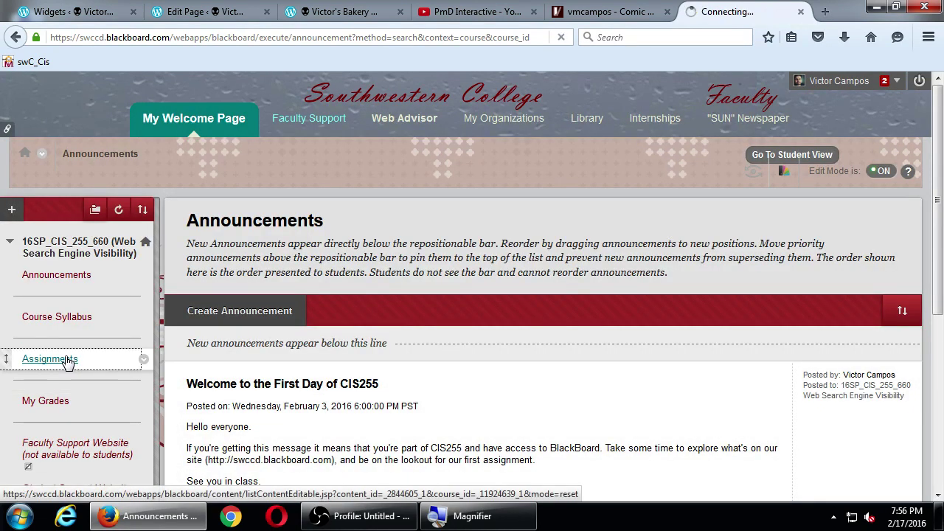
pyautogui.moveTo(221, 281)
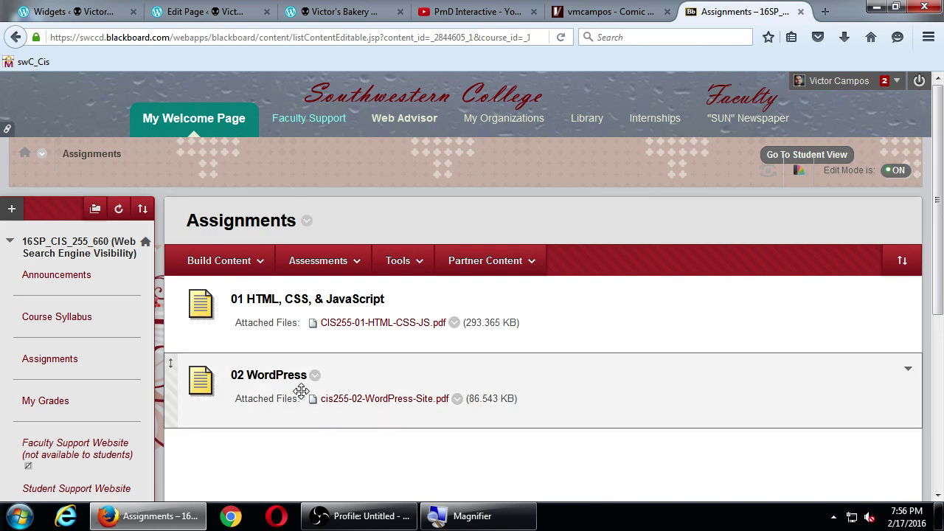
# Open the attached cis255-02-WordPress-Site.pdf of the 02 WordPress assignment and review its setup instructions and task list
pyautogui.click(357, 399)
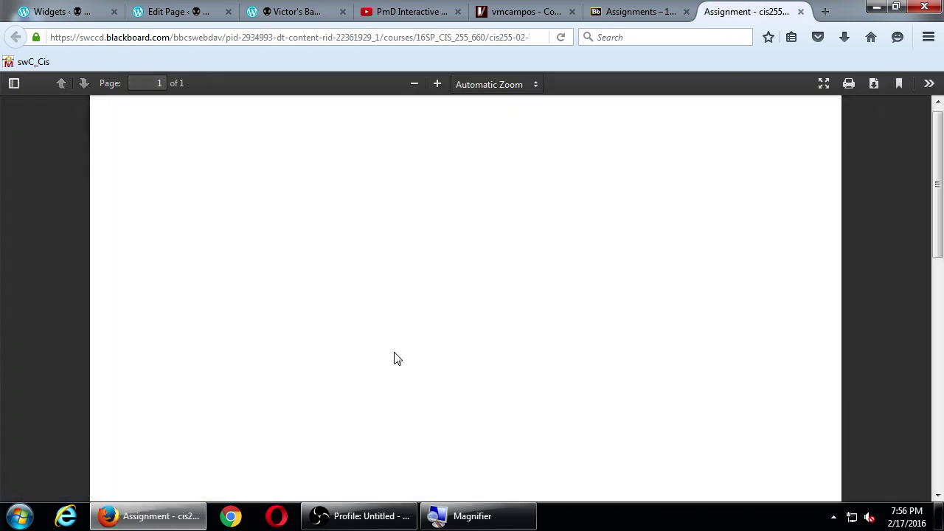
pyautogui.scroll(-1, 414, 347)
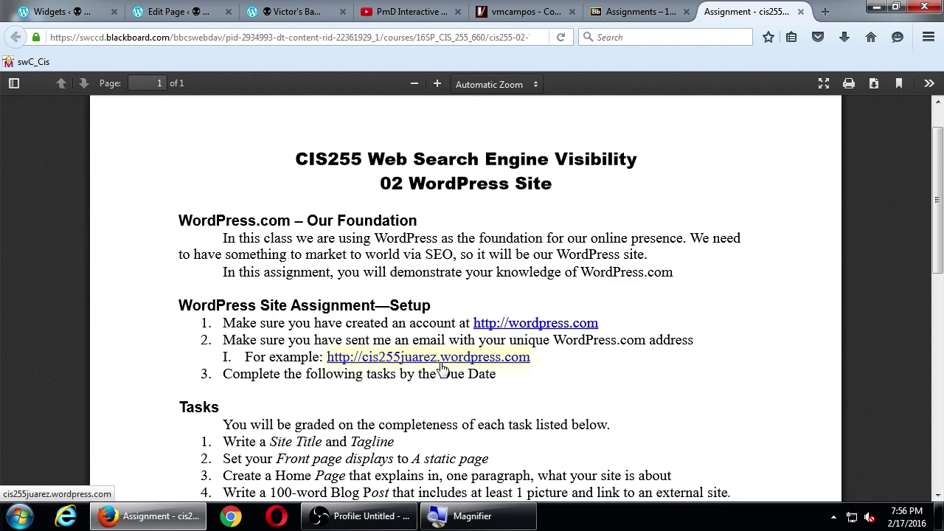
pyautogui.scroll(-3, 442, 367)
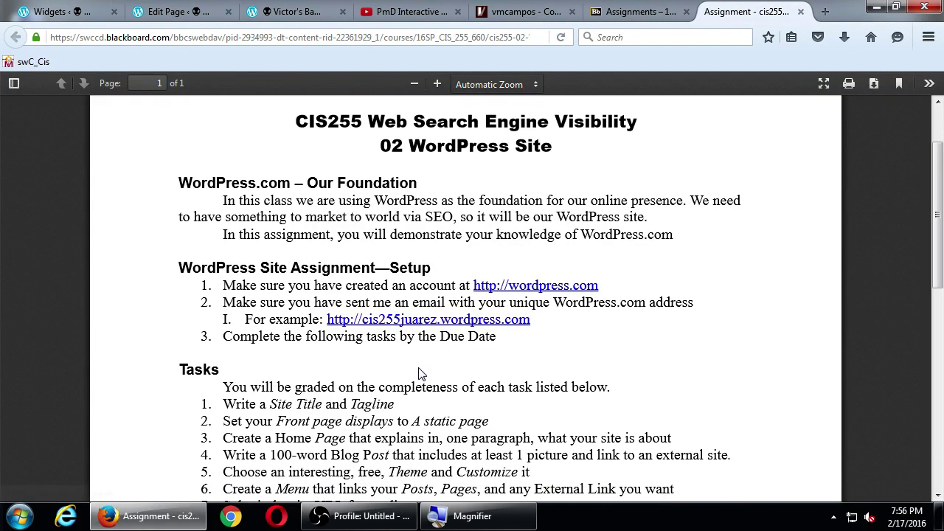